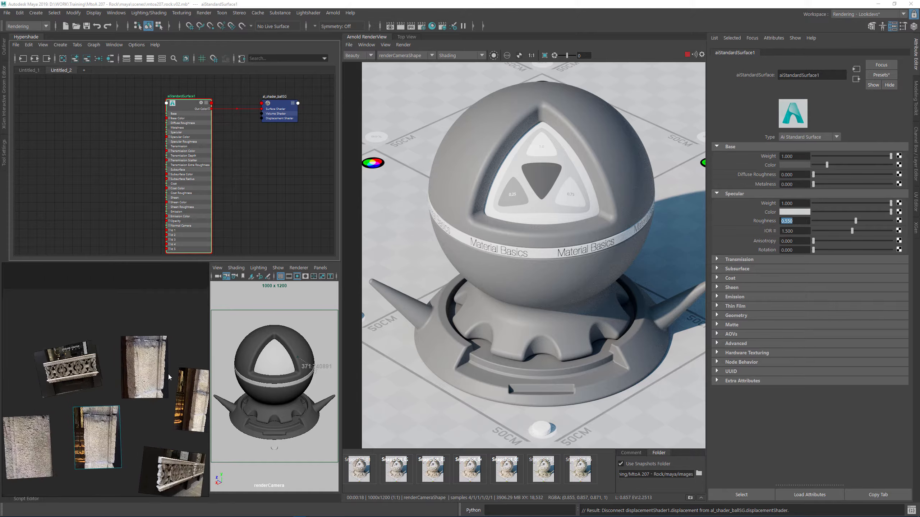
- Examine the stone pillar reference photos up close for surface detail and colour
{"action": "scroll", "coordinate": [169, 374], "scroll_direction": "up", "scroll_amount": 5}
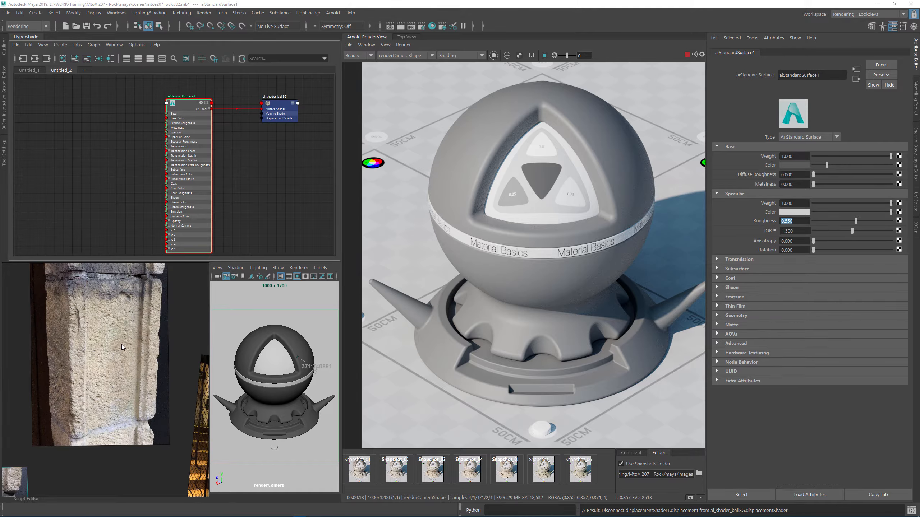
{"action": "scroll", "coordinate": [105, 334], "scroll_direction": "down", "scroll_amount": 6}
{"action": "double_click", "coordinate": [83, 403]}
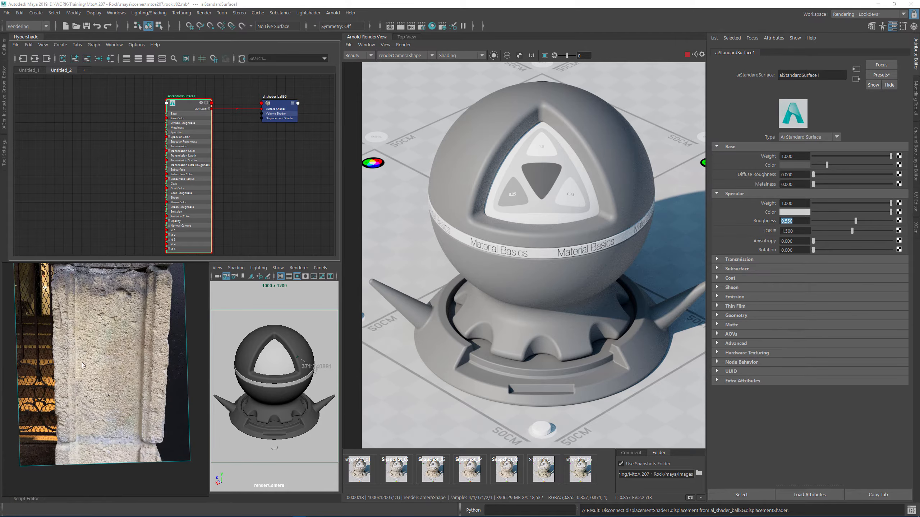
{"action": "scroll", "coordinate": [103, 351], "scroll_direction": "up", "scroll_amount": 2}
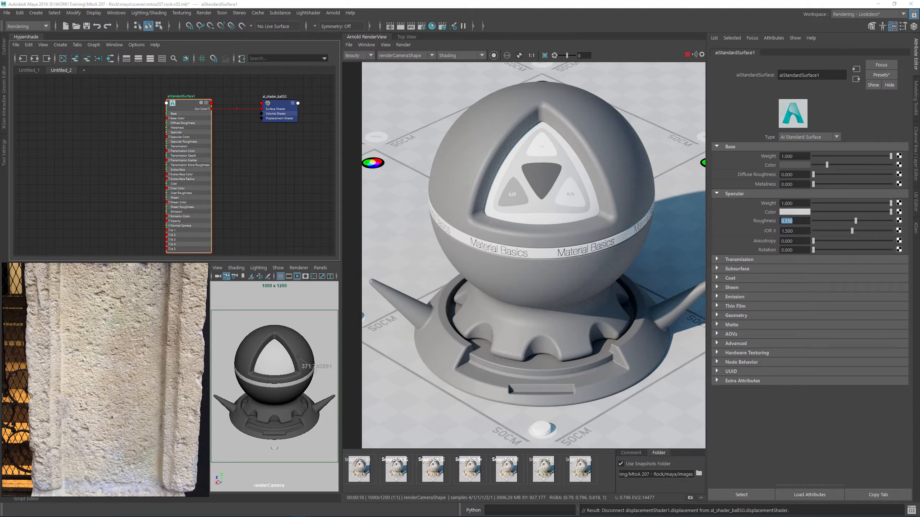
- Bring the web browser over Maya and browse the YouTube channel's uploads for the MtoA material series tutorials
{"action": "left_click_drag", "start_coordinate": [919, 68], "coordinate": [658, 74]}
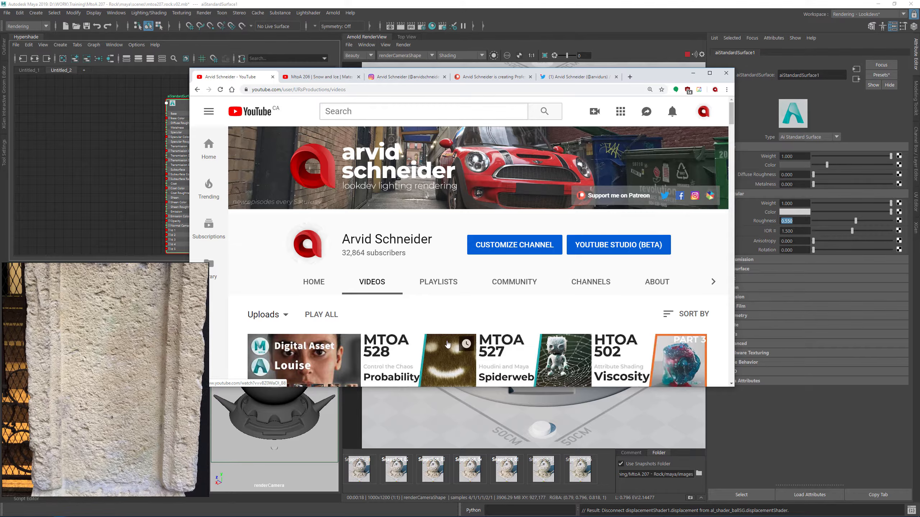
{"action": "scroll", "coordinate": [404, 279], "scroll_direction": "down", "scroll_amount": 5}
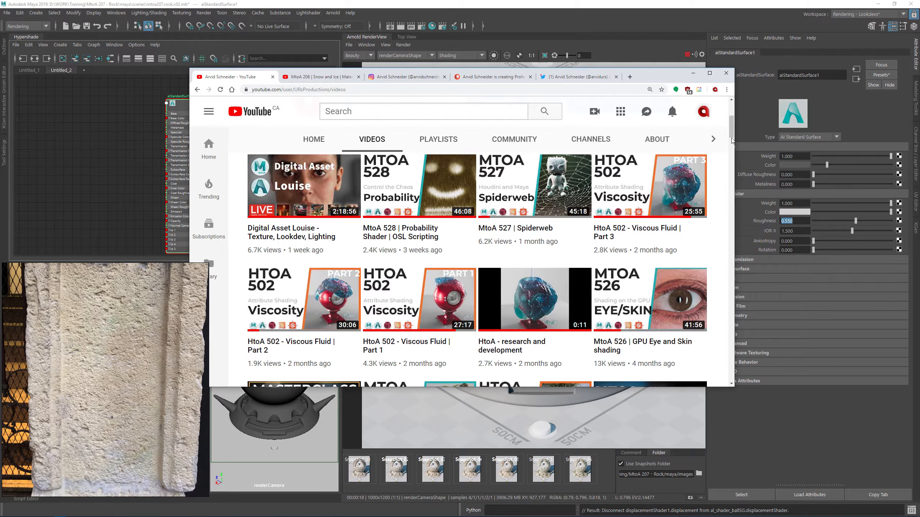
{"action": "left_click_drag", "start_coordinate": [661, 78], "coordinate": [730, 72]}
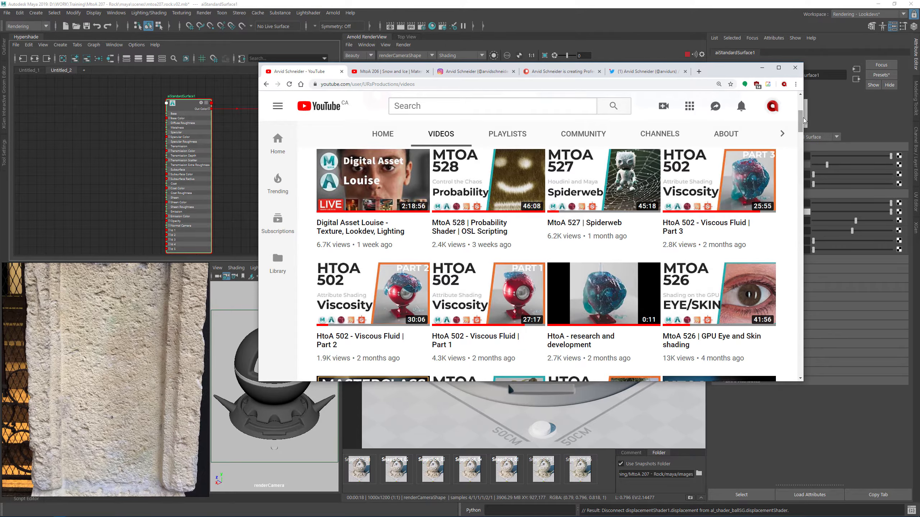
{"action": "scroll", "coordinate": [803, 134], "scroll_direction": "down", "scroll_amount": 3}
{"action": "left_click_drag", "start_coordinate": [803, 135], "coordinate": [806, 331]}
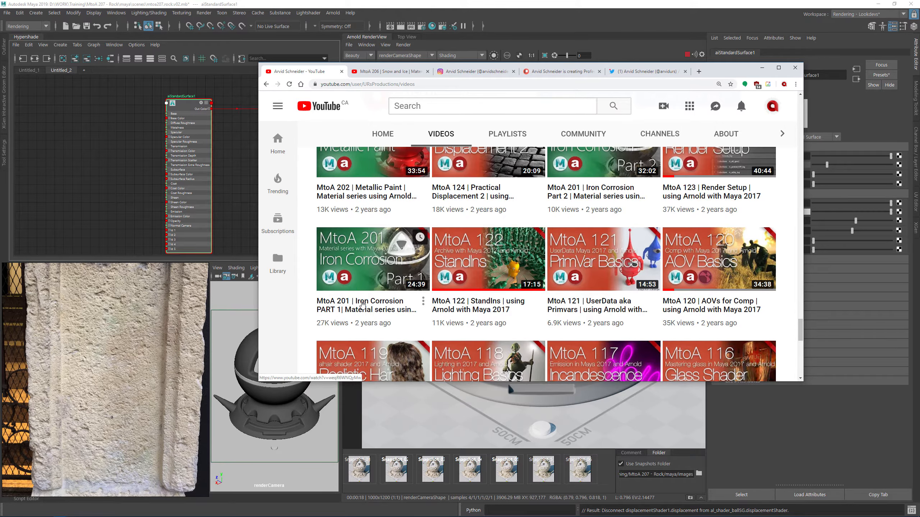
{"action": "scroll", "coordinate": [365, 303], "scroll_direction": "up", "scroll_amount": 1}
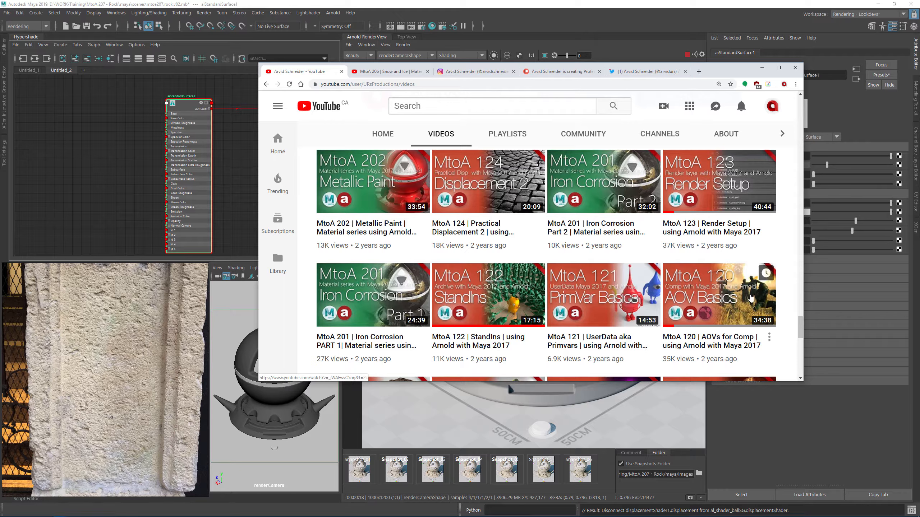
{"action": "left_click_drag", "start_coordinate": [799, 334], "coordinate": [816, 220]}
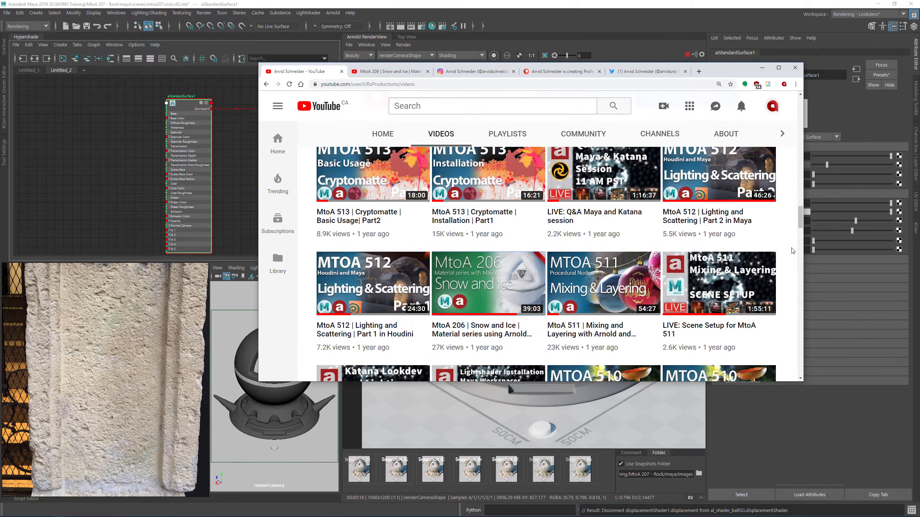
- Skim through the "MtoA 206 | Snow and Ice" video at several points and close its page
{"action": "left_click", "coordinate": [379, 71]}
{"action": "left_click", "coordinate": [354, 286]}
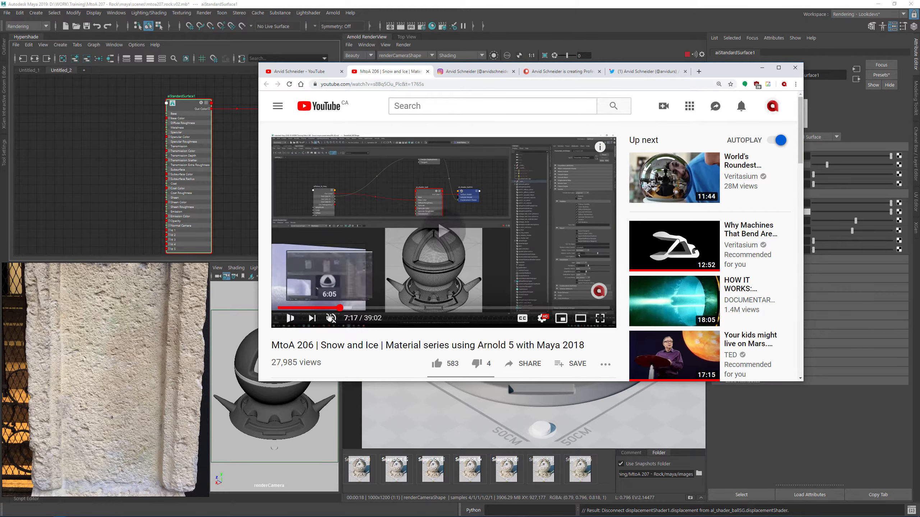
{"action": "left_click", "coordinate": [362, 308]}
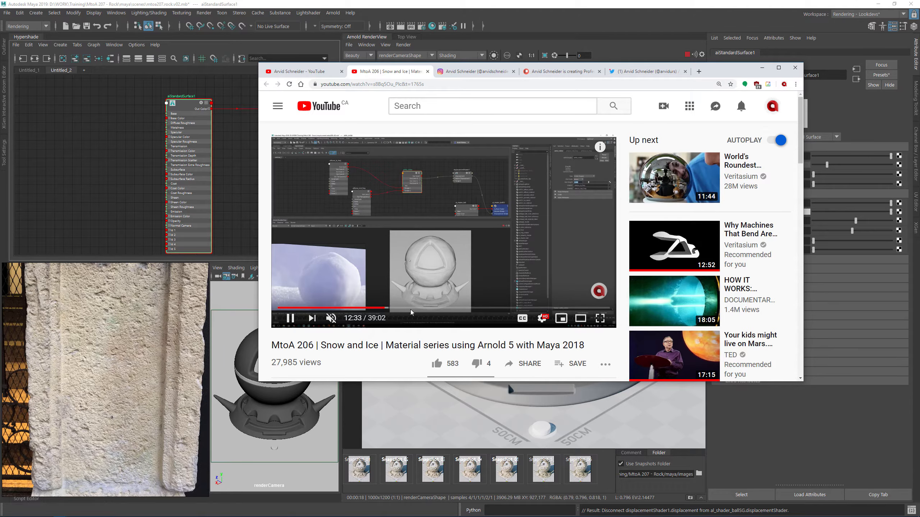
{"action": "left_click", "coordinate": [423, 309]}
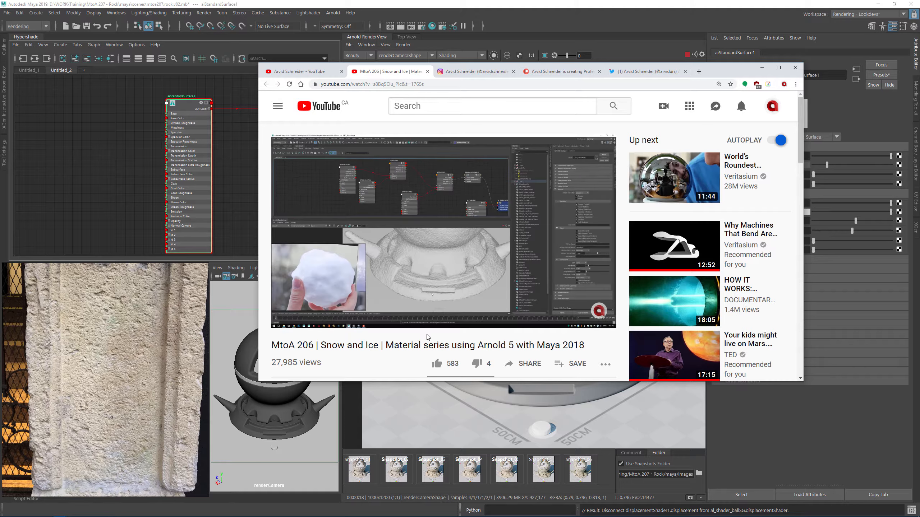
{"action": "left_click", "coordinate": [408, 309]}
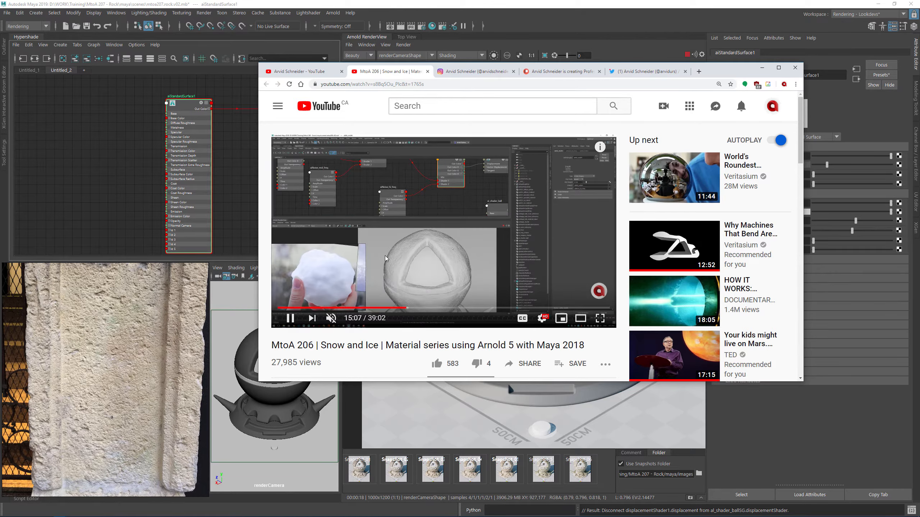
{"action": "left_click", "coordinate": [443, 308]}
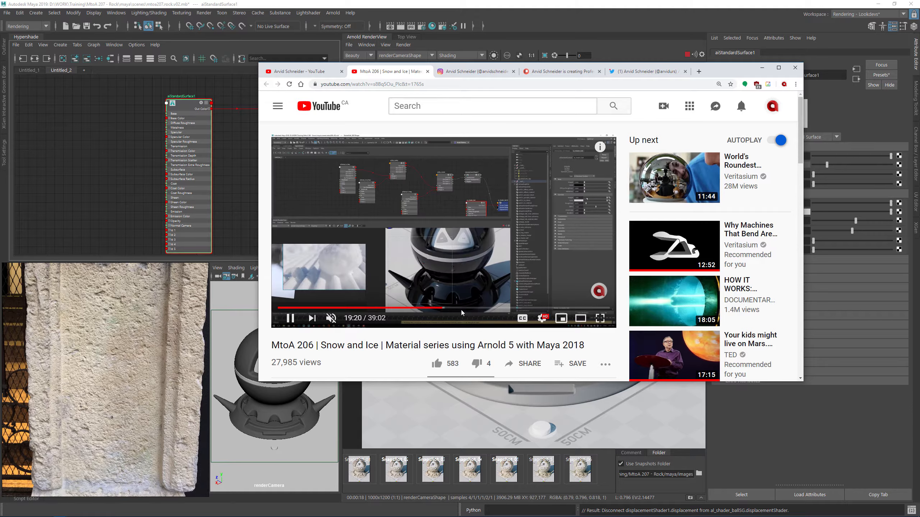
{"action": "left_click", "coordinate": [485, 309]}
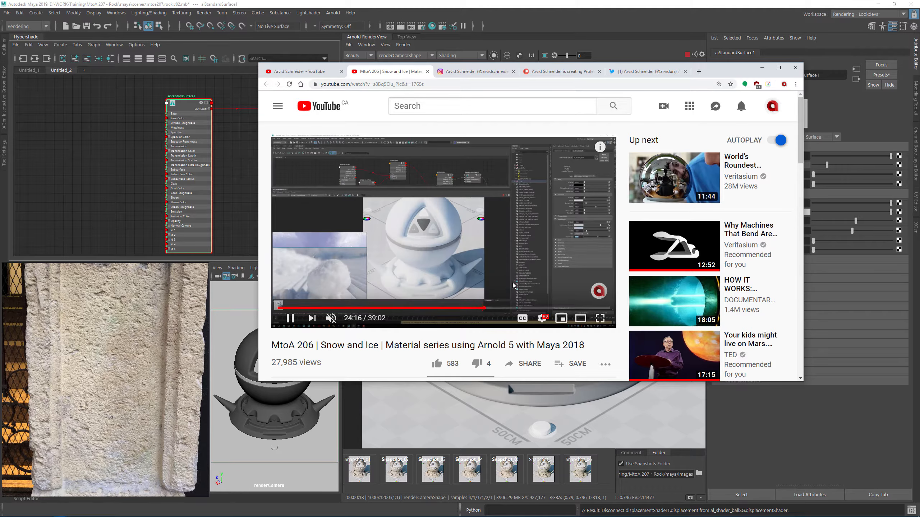
{"action": "left_click", "coordinate": [427, 72]}
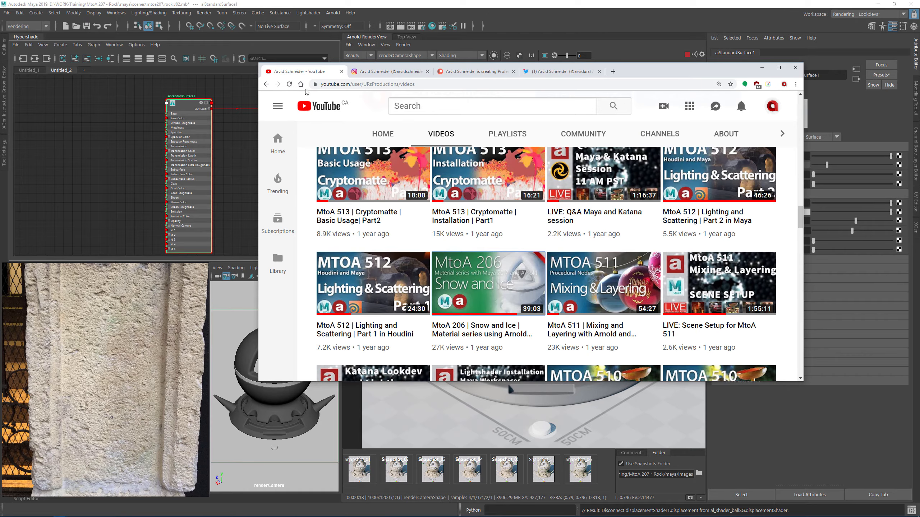
- Look through the photo posts on the creator's Instagram profile and return to the profile header
{"action": "left_click", "coordinate": [381, 72]}
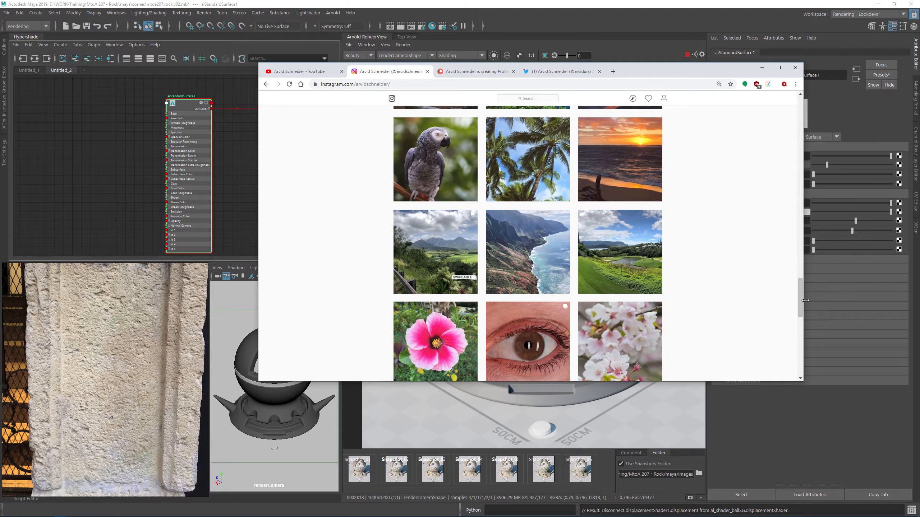
{"action": "left_click_drag", "start_coordinate": [800, 307], "coordinate": [784, 117]}
{"action": "scroll", "coordinate": [672, 233], "scroll_direction": "down", "scroll_amount": 3}
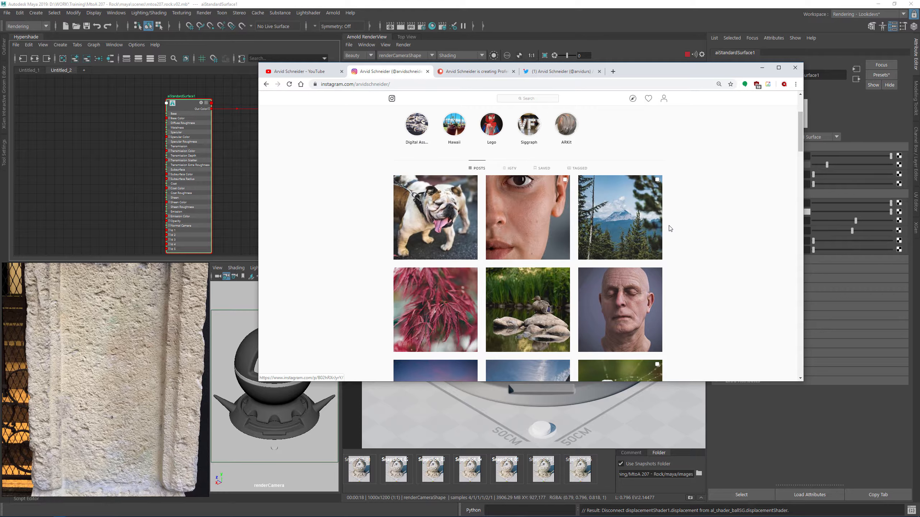
{"action": "scroll", "coordinate": [670, 228], "scroll_direction": "down", "scroll_amount": 4}
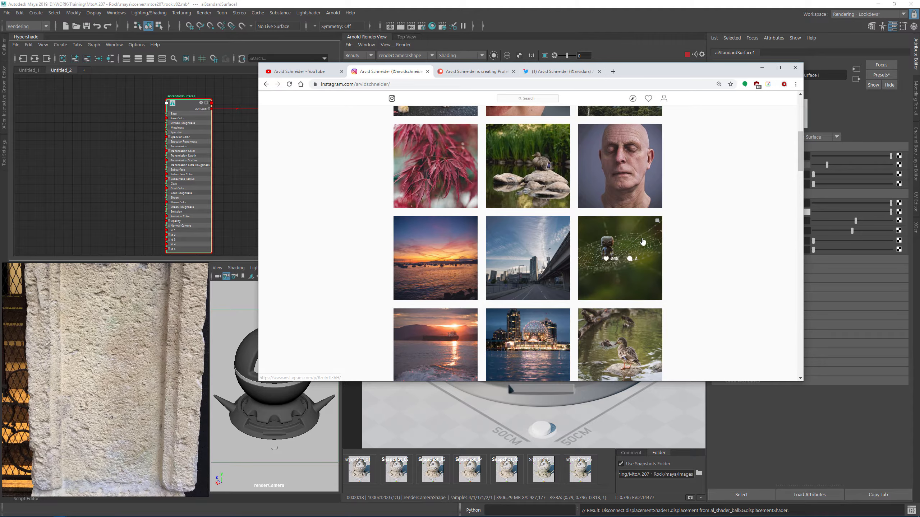
{"action": "scroll", "coordinate": [670, 217], "scroll_direction": "down", "scroll_amount": 9}
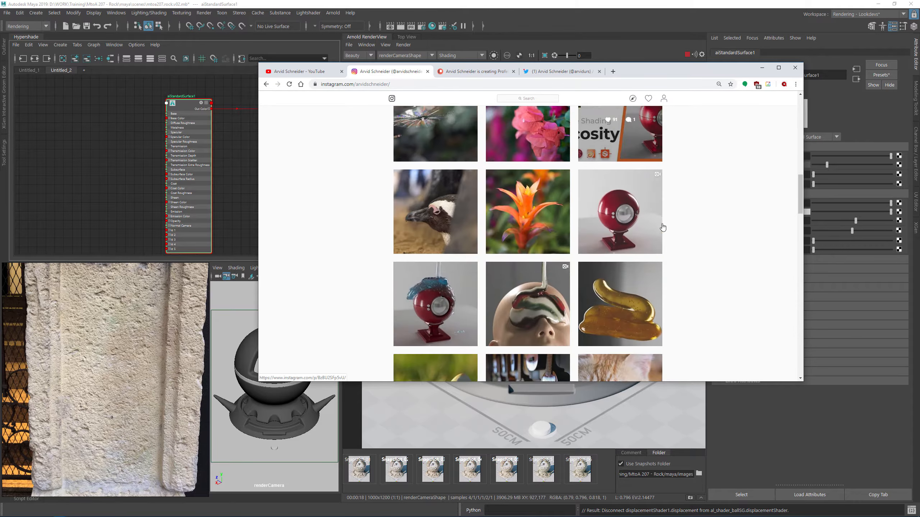
{"action": "scroll", "coordinate": [662, 228], "scroll_direction": "down", "scroll_amount": 5}
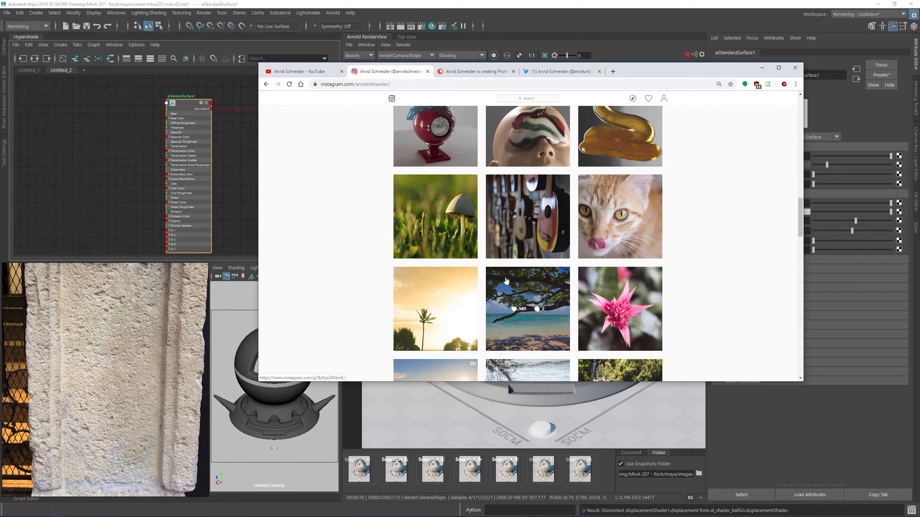
{"action": "scroll", "coordinate": [544, 250], "scroll_direction": "down", "scroll_amount": 6}
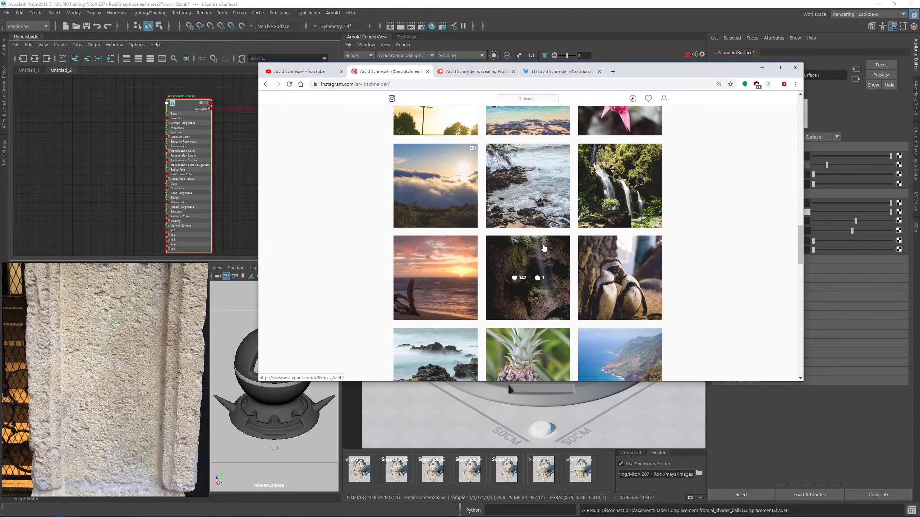
{"action": "scroll", "coordinate": [543, 248], "scroll_direction": "up", "scroll_amount": 20}
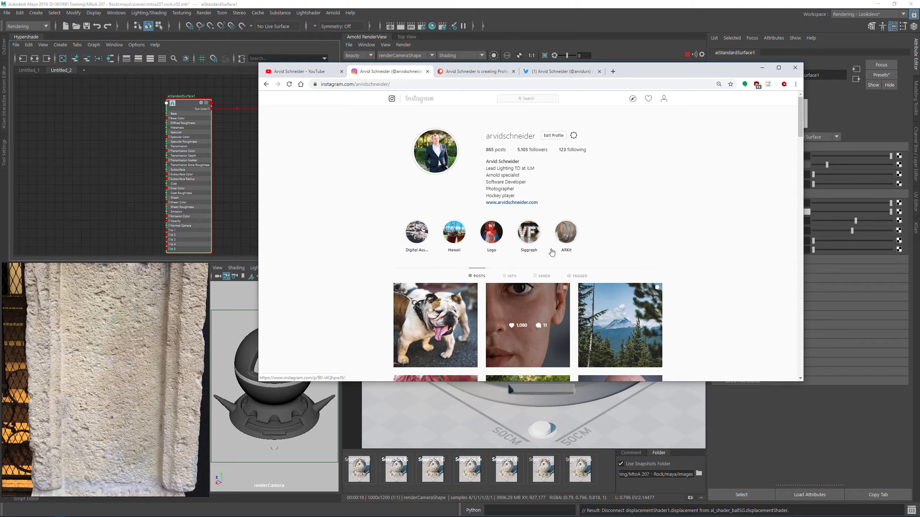
- Review the membership tiers on the creator's Patreon page, including the tutorial resources and advanced mentorship rewards
{"action": "left_click", "coordinate": [474, 75]}
{"action": "scroll", "coordinate": [685, 222], "scroll_direction": "down", "scroll_amount": 3}
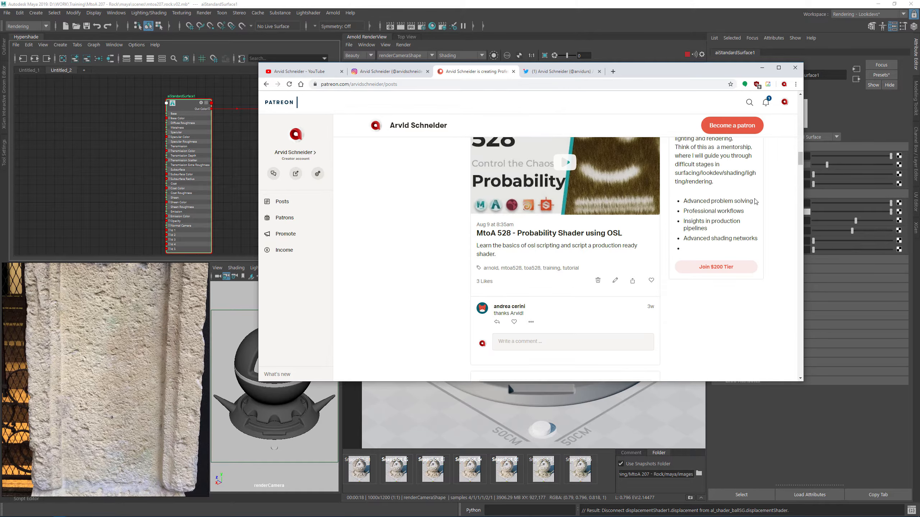
{"action": "scroll", "coordinate": [750, 181], "scroll_direction": "down", "scroll_amount": 3}
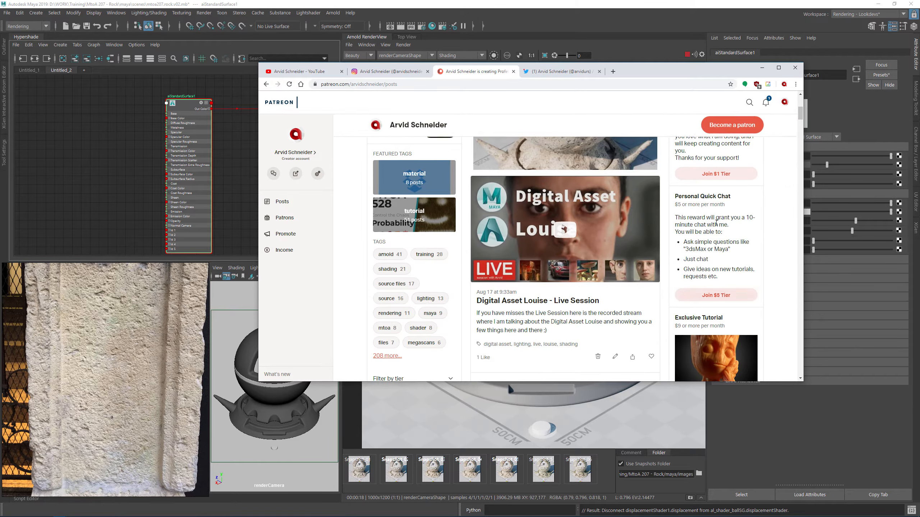
{"action": "scroll", "coordinate": [709, 220], "scroll_direction": "down", "scroll_amount": 8}
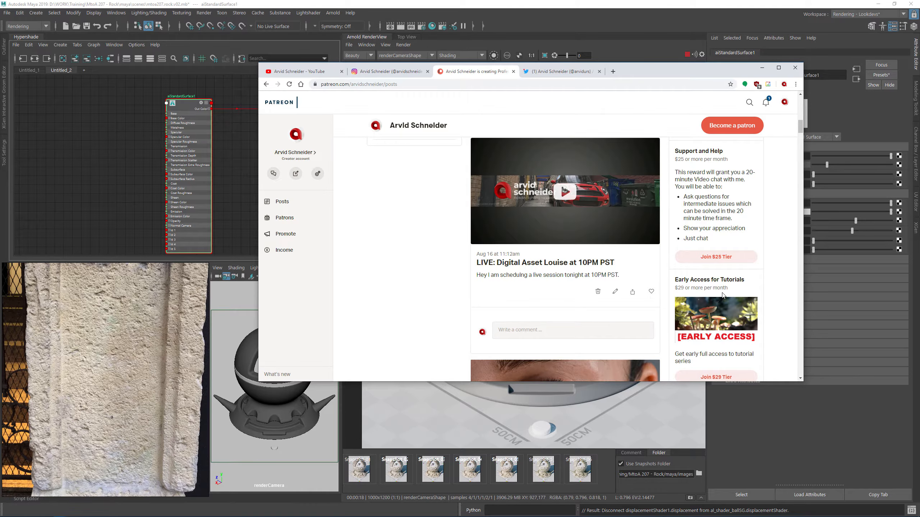
{"action": "scroll", "coordinate": [722, 295], "scroll_direction": "down", "scroll_amount": 5}
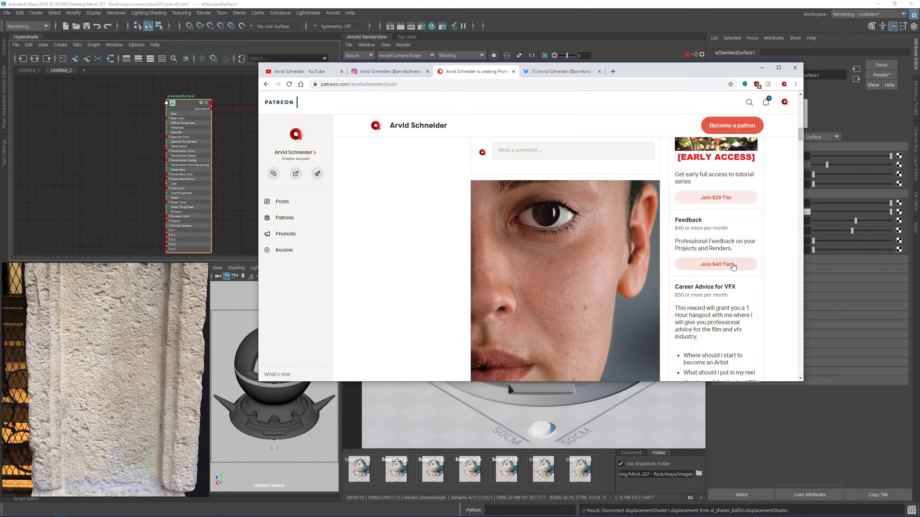
{"action": "scroll", "coordinate": [722, 279], "scroll_direction": "up", "scroll_amount": 3}
{"action": "scroll", "coordinate": [728, 270], "scroll_direction": "down", "scroll_amount": 9}
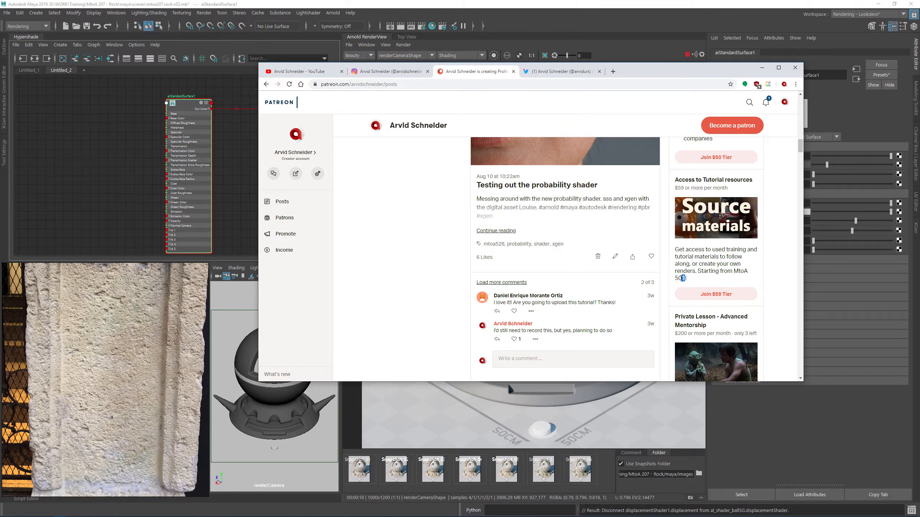
{"action": "left_click_drag", "start_coordinate": [692, 264], "coordinate": [696, 264]}
{"action": "scroll", "coordinate": [715, 270], "scroll_direction": "down", "scroll_amount": 3}
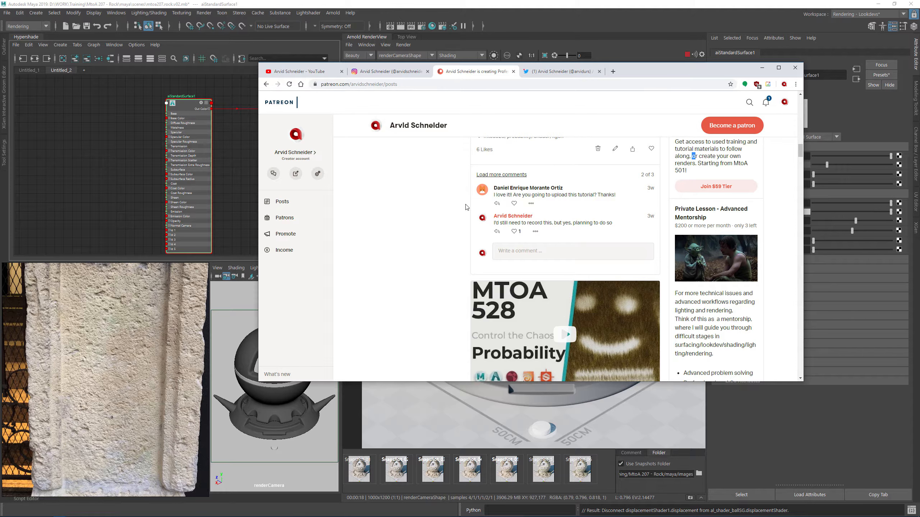
- Check the recent posts on the creator's Twitter profile and return to the header of the YouTube channel
{"action": "left_click", "coordinate": [571, 72]}
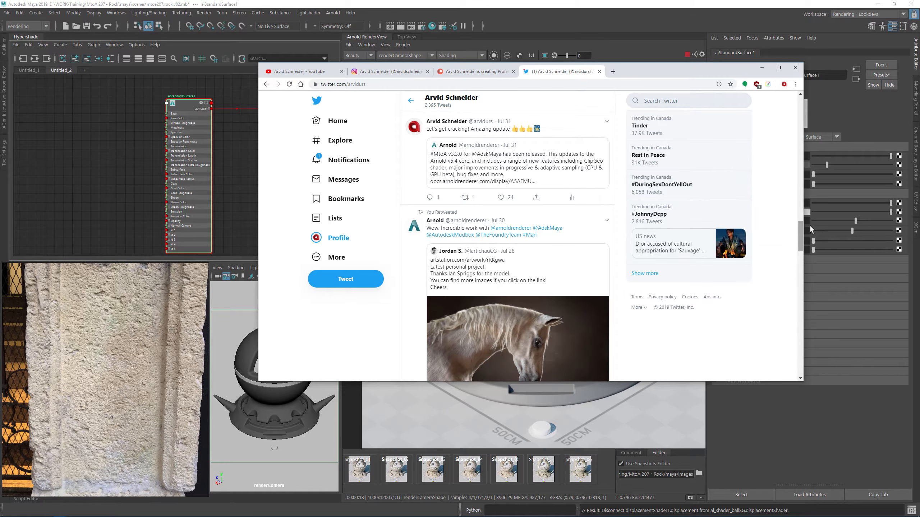
{"action": "left_click_drag", "start_coordinate": [802, 235], "coordinate": [797, 175]}
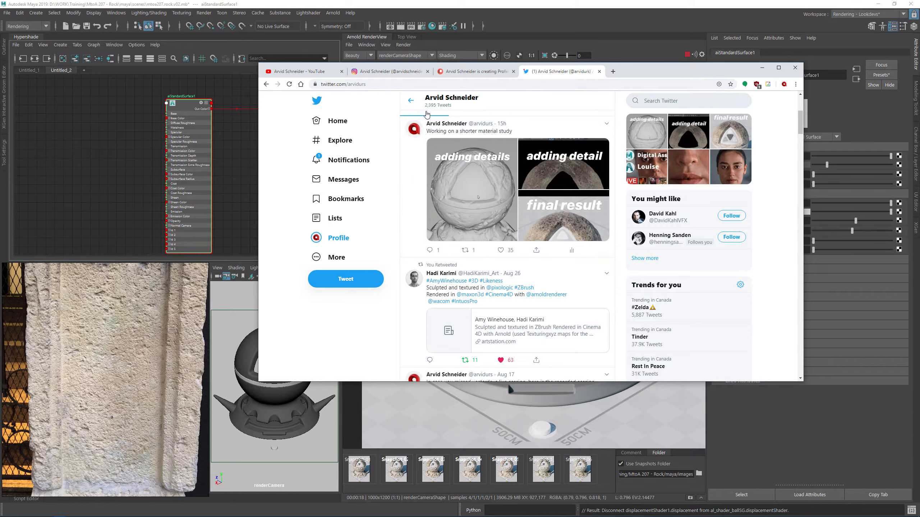
{"action": "left_click", "coordinate": [288, 72]}
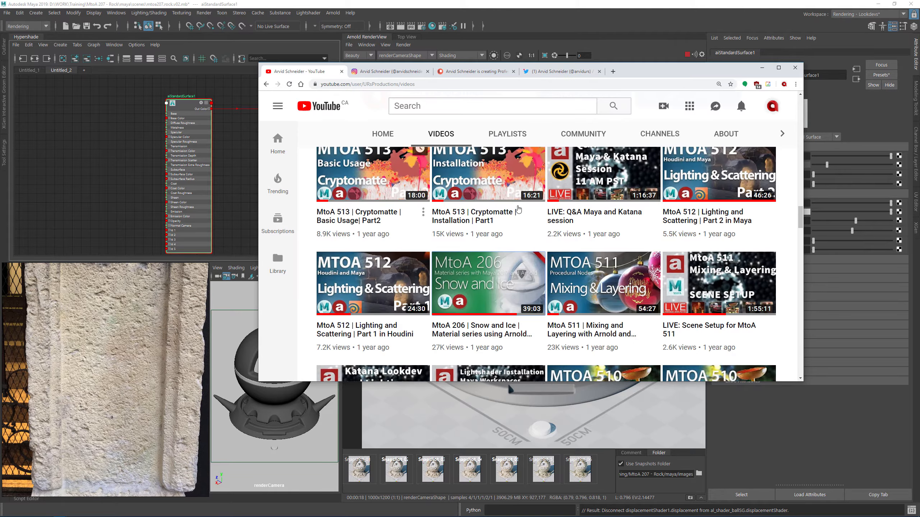
{"action": "scroll", "coordinate": [543, 254], "scroll_direction": "up", "scroll_amount": 10}
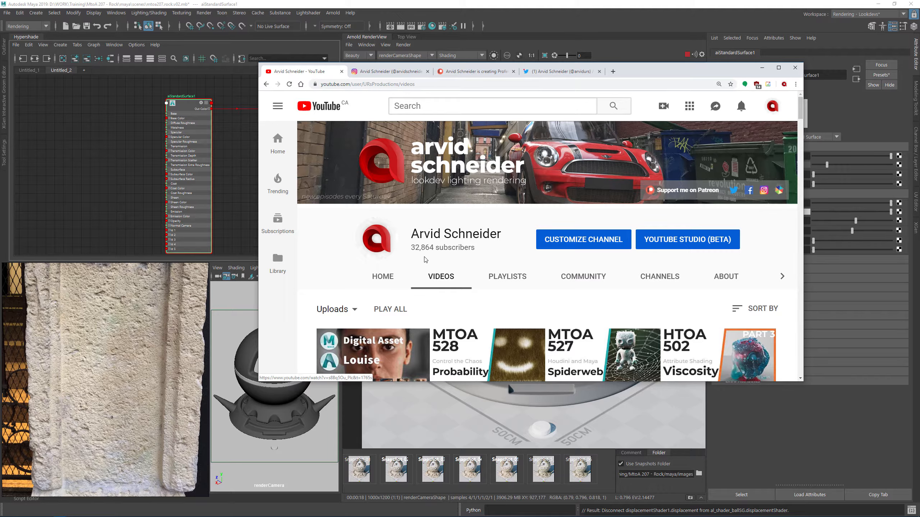
- Minimise the browser to return to Maya and save the current scene
{"action": "left_click", "coordinate": [762, 68]}
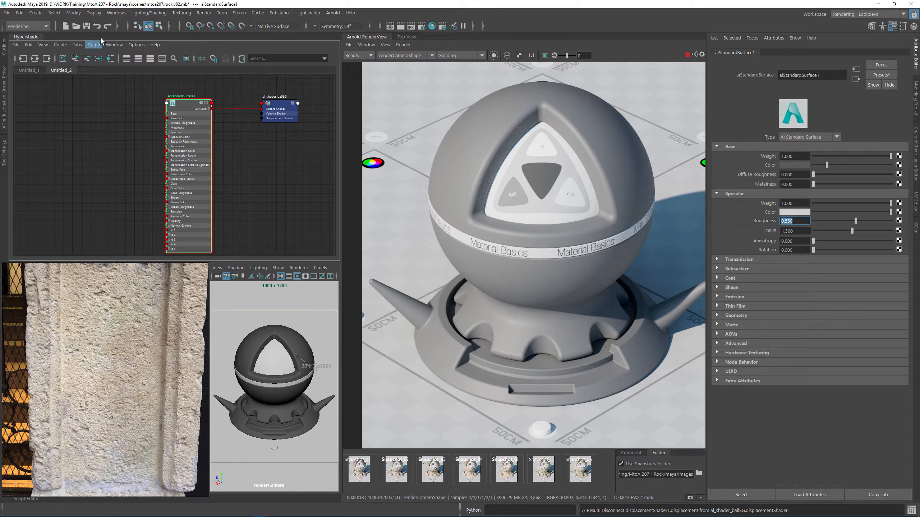
{"action": "left_click", "coordinate": [86, 26]}
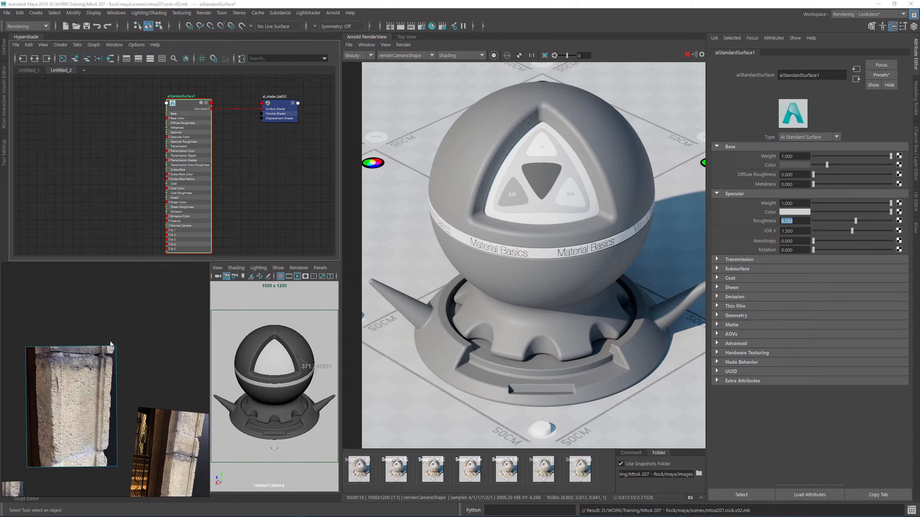
- Reposition and straighten the stone pillar photo in the reference viewer and enlarge it for reference
{"action": "left_click", "coordinate": [186, 421]}
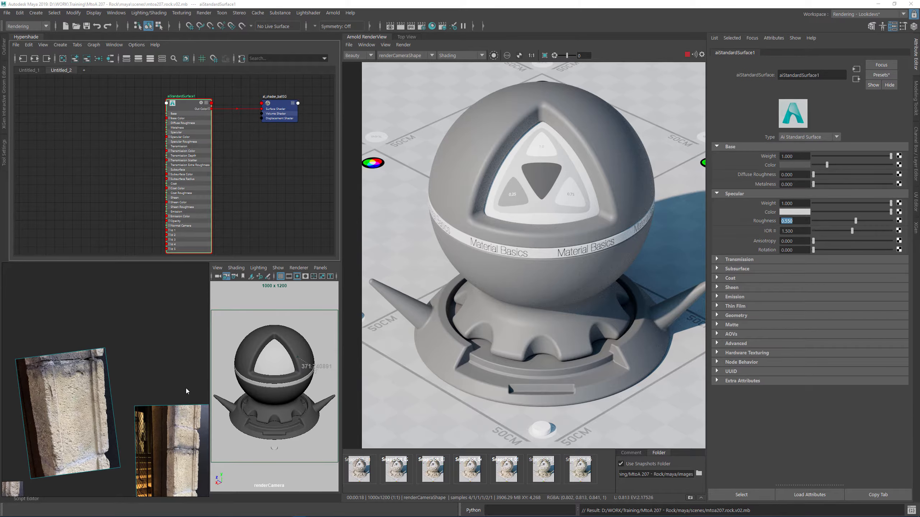
{"action": "left_click_drag", "start_coordinate": [93, 358], "coordinate": [98, 328]}
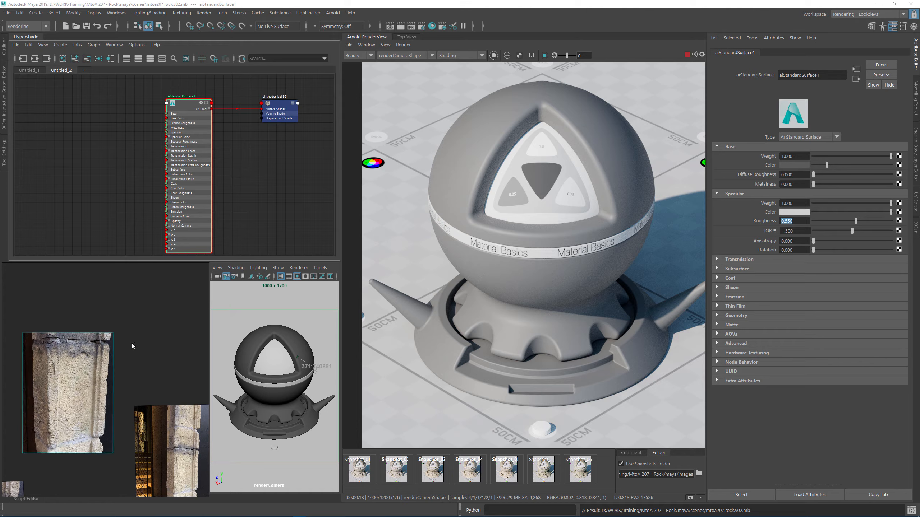
{"action": "scroll", "coordinate": [124, 312], "scroll_direction": "up", "scroll_amount": 5}
- Create an aiNoise node in the shader graph, stop the live render and place the node below the aiStandardSurface1 node's input side
{"action": "left_click", "coordinate": [293, 154]}
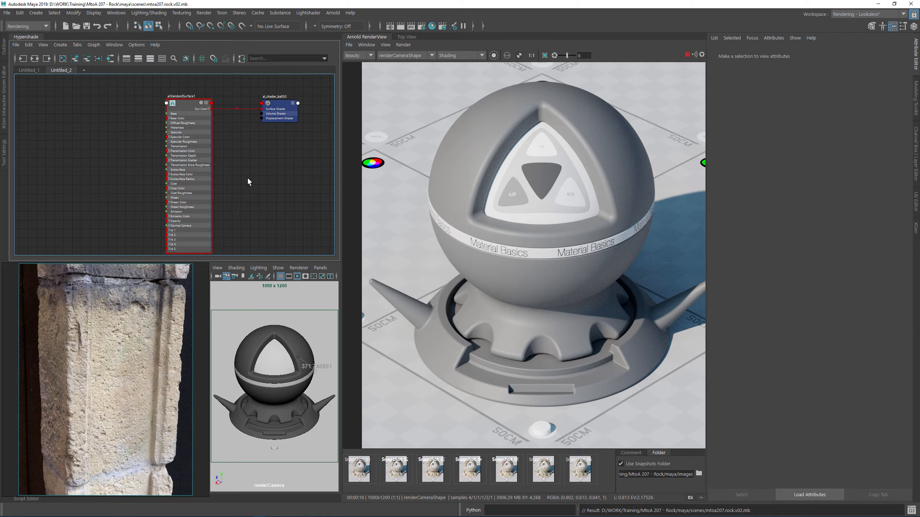
{"action": "middle_click_drag", "start_coordinate": [149, 144], "coordinate": [194, 148], "text": "alt"}
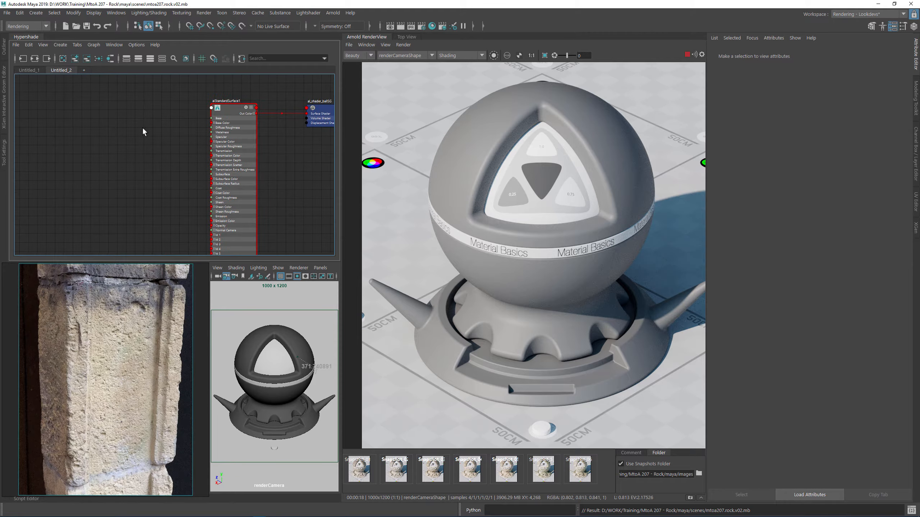
{"action": "key", "text": "Tab"}
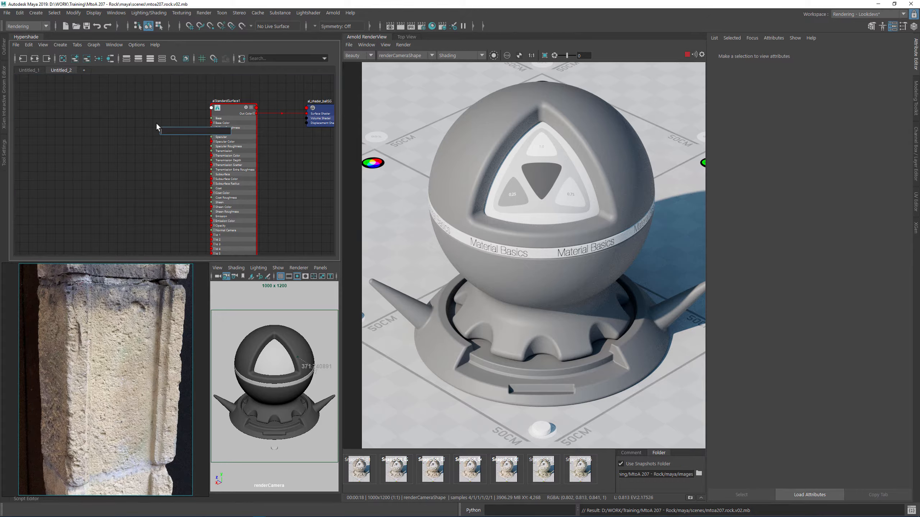
{"action": "type", "text": "ainoise"}
{"action": "key", "text": "Return"}
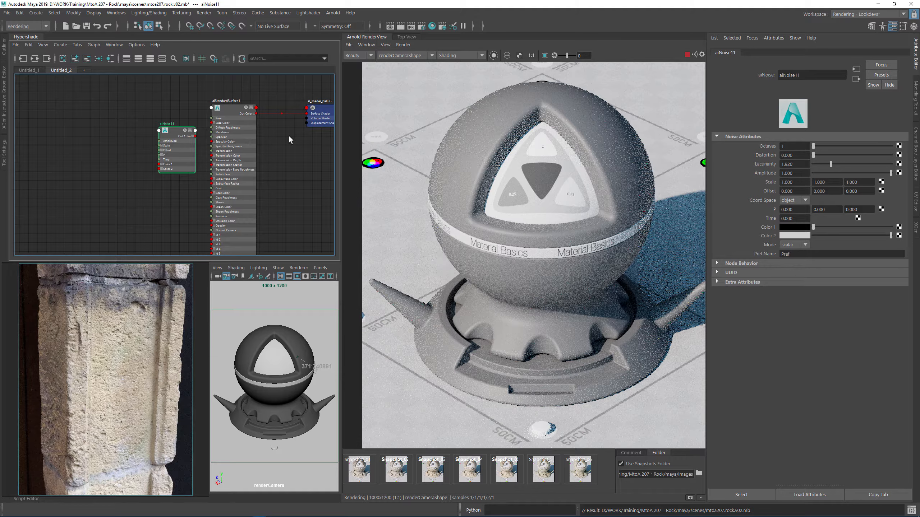
{"action": "scroll", "coordinate": [234, 171], "scroll_direction": "down", "scroll_amount": 4}
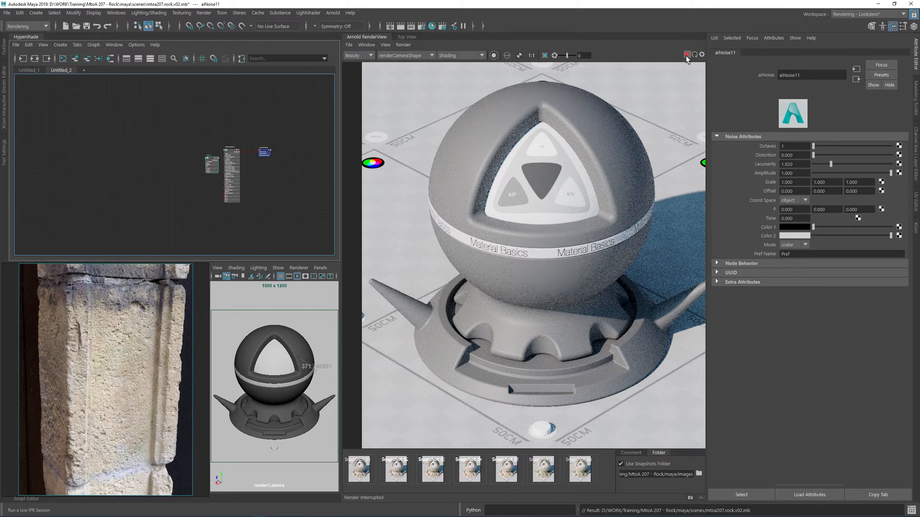
{"action": "scroll", "coordinate": [145, 222], "scroll_direction": "up", "scroll_amount": 2}
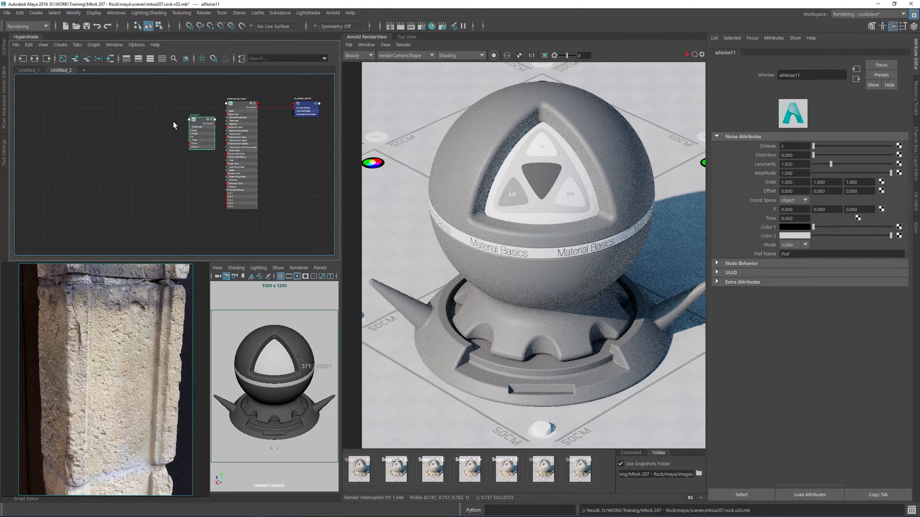
{"action": "left_click_drag", "start_coordinate": [202, 125], "coordinate": [180, 183]}
- Create a displacement shader node in the graph and delete the extra shading group that comes with it
{"action": "middle_click_drag", "start_coordinate": [282, 218], "coordinate": [243, 216], "text": "alt"}
{"action": "left_click", "coordinate": [243, 217]}
{"action": "key", "text": "Tab"}
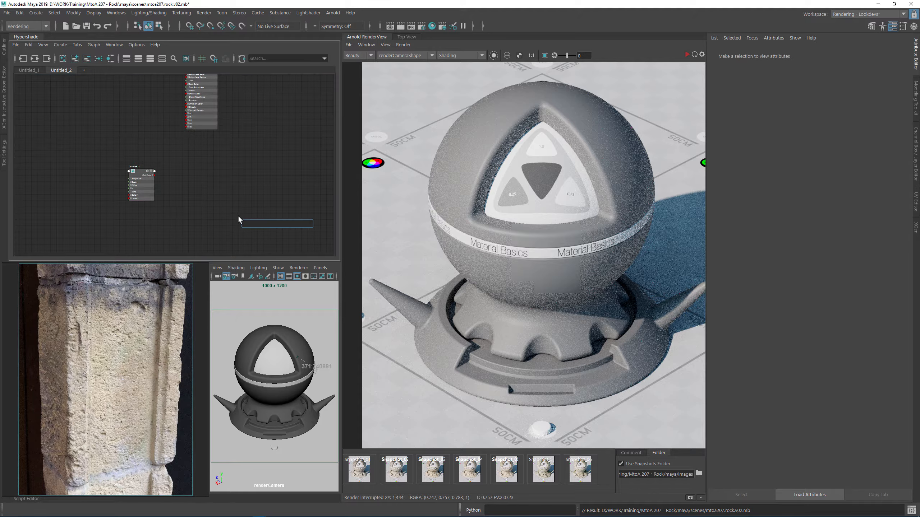
{"action": "type", "text": "disp"}
{"action": "key", "text": "Return"}
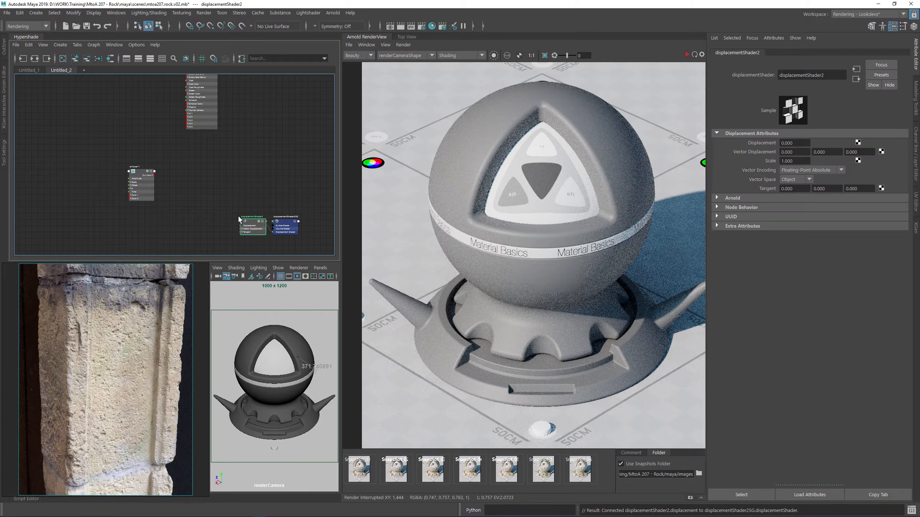
{"action": "left_click", "coordinate": [293, 213]}
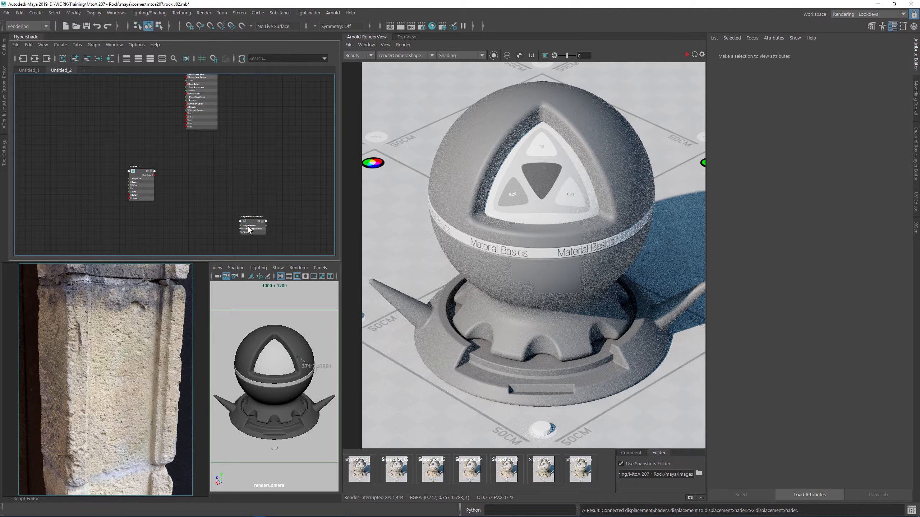
- Place the displacement shader beside the noise node and connect the noise's Out Color R to its Displacement input
{"action": "left_click_drag", "start_coordinate": [249, 227], "coordinate": [218, 193]}
{"action": "left_click_drag", "start_coordinate": [154, 175], "coordinate": [211, 198]}
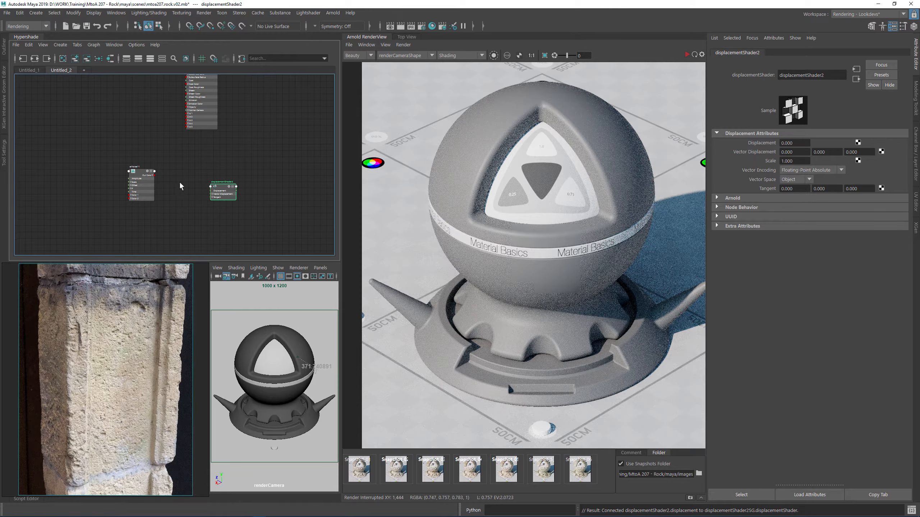
{"action": "scroll", "coordinate": [181, 183], "scroll_direction": "up", "scroll_amount": 5}
{"action": "left_click", "coordinate": [67, 152]}
{"action": "left_click_drag", "start_coordinate": [76, 165], "coordinate": [301, 212]}
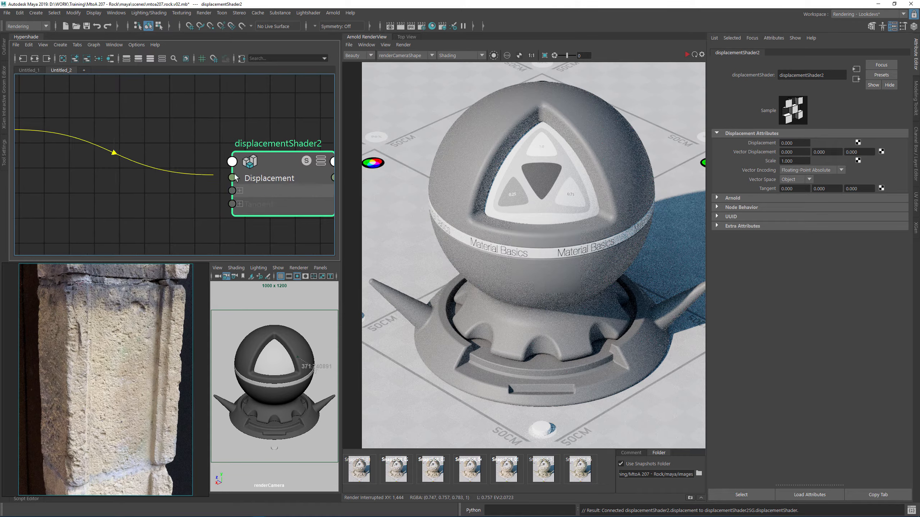
- Connect the displacement shader's output to the Displacement Shader input of al_shader_ballSG
{"action": "scroll", "coordinate": [232, 161], "scroll_direction": "down", "scroll_amount": 3}
{"action": "middle_click_drag", "start_coordinate": [273, 96], "coordinate": [224, 206]}
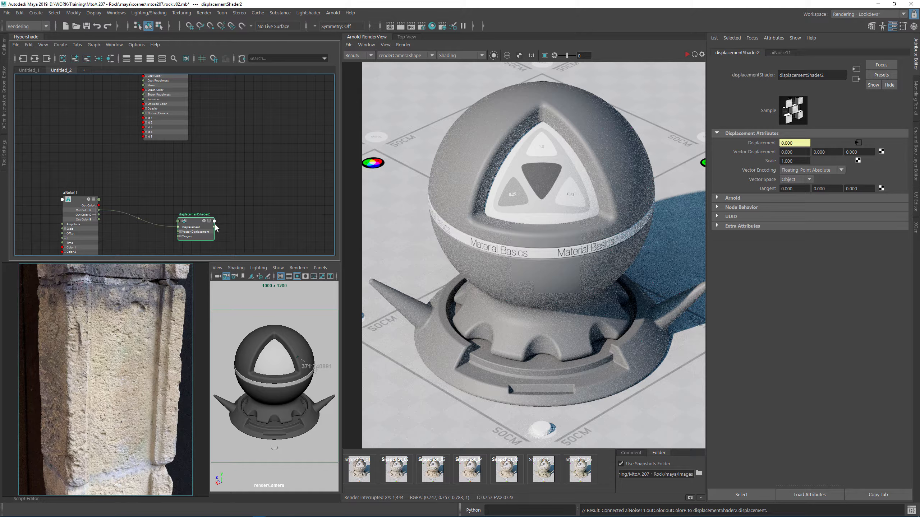
{"action": "left_click_drag", "start_coordinate": [214, 220], "coordinate": [222, 126]}
{"action": "scroll", "coordinate": [232, 123], "scroll_direction": "up", "scroll_amount": 4}
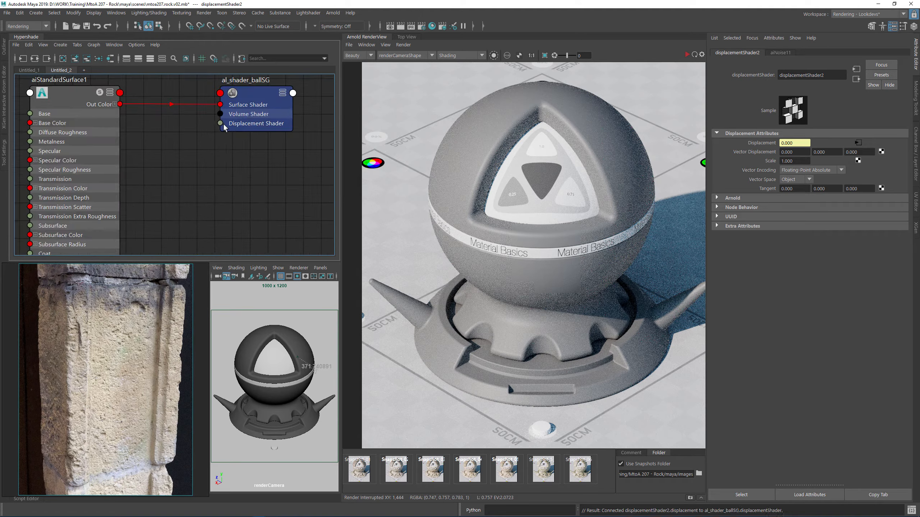
- Switch the Arnold render's debug shading mode to Basic and start the render
{"action": "left_click", "coordinate": [399, 55]}
{"action": "left_click", "coordinate": [402, 64]}
{"action": "left_click", "coordinate": [452, 55]}
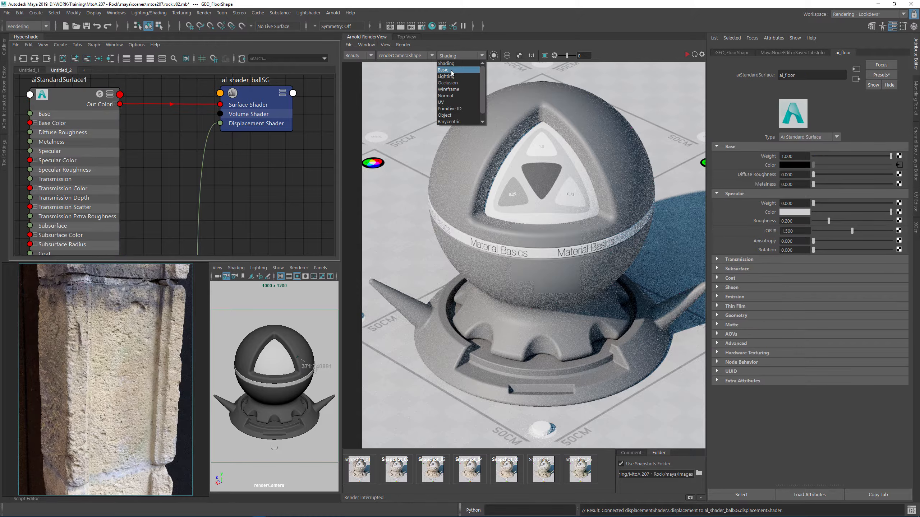
{"action": "left_click", "coordinate": [443, 70]}
{"action": "left_click", "coordinate": [693, 55]}
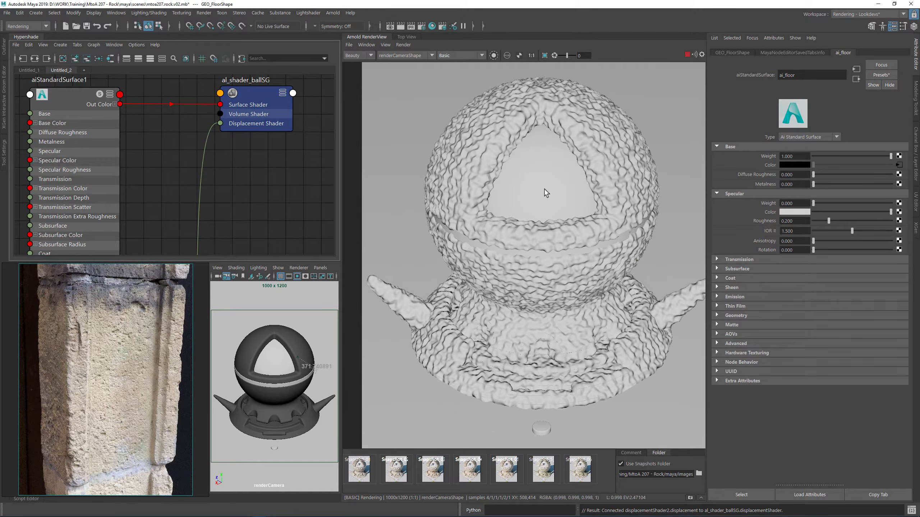
- Stop the render and set the Arnold subdivision type of the ShaderBall_GEOShape mesh to none
{"action": "scroll", "coordinate": [545, 193], "scroll_direction": "down", "scroll_amount": 3}
{"action": "middle_click_drag", "start_coordinate": [173, 253], "coordinate": [211, 168], "text": "alt"}
{"action": "scroll", "coordinate": [210, 169], "scroll_direction": "down", "scroll_amount": 3}
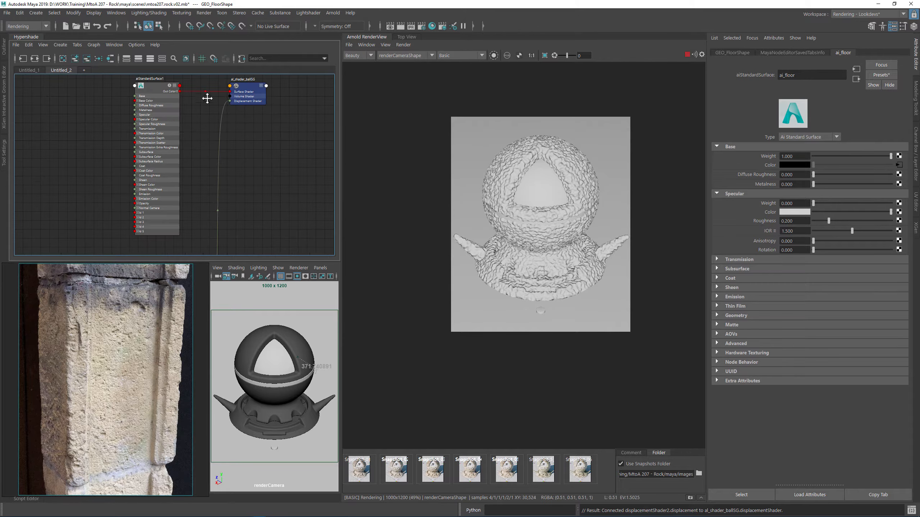
{"action": "middle_click_drag", "start_coordinate": [192, 243], "coordinate": [186, 146], "text": "alt"}
{"action": "scroll", "coordinate": [219, 111], "scroll_direction": "up", "scroll_amount": 2}
{"action": "scroll", "coordinate": [571, 206], "scroll_direction": "up", "scroll_amount": 3}
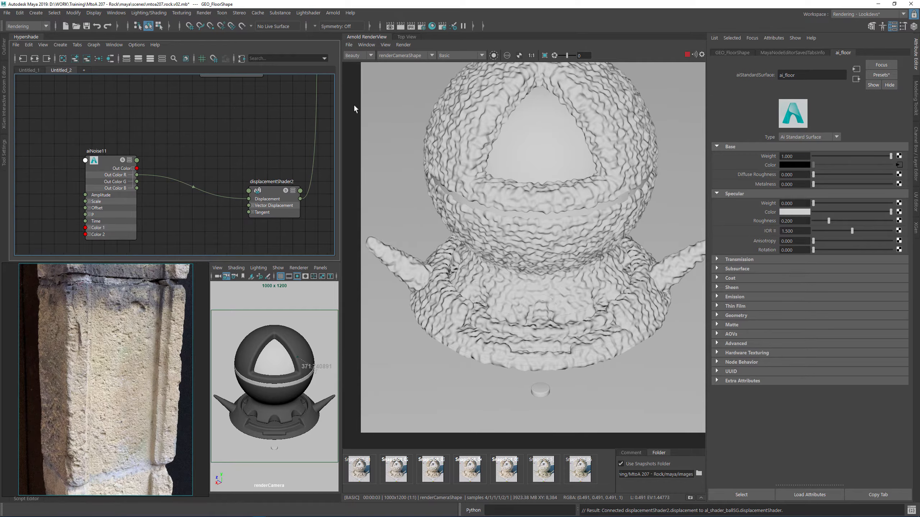
{"action": "left_click", "coordinate": [687, 54]}
{"action": "left_click", "coordinate": [633, 136]}
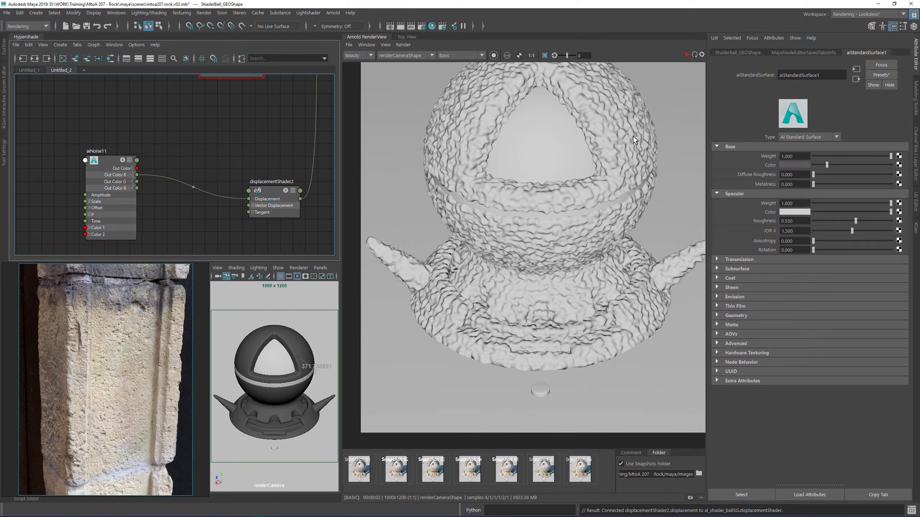
{"action": "left_click", "coordinate": [752, 53]}
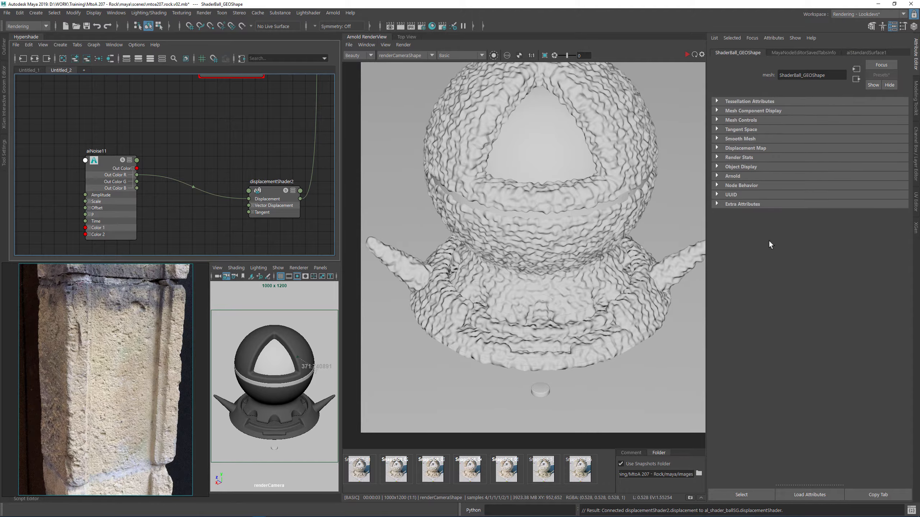
{"action": "left_click", "coordinate": [730, 177]}
{"action": "left_click", "coordinate": [743, 413]}
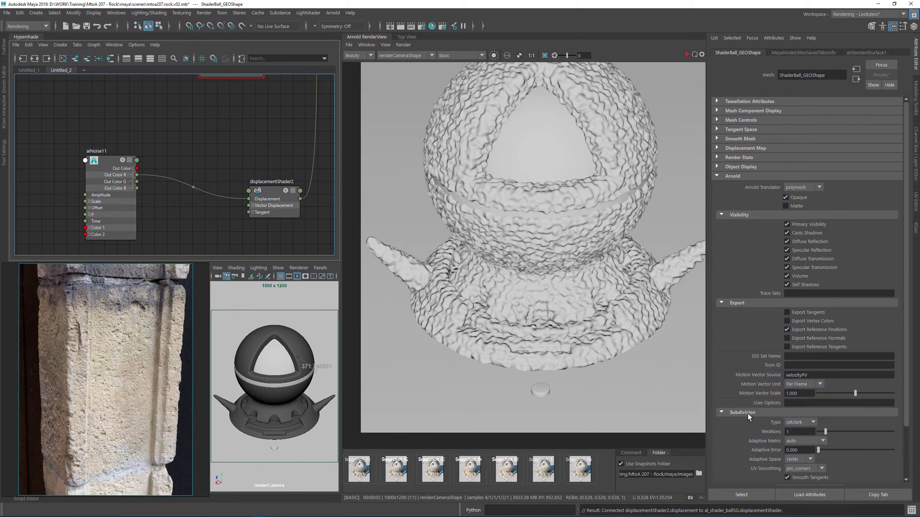
{"action": "left_click", "coordinate": [800, 423]}
{"action": "left_click", "coordinate": [796, 431]}
- Set the aiNoise node's octaves to 2 and its distortion to 0.1
{"action": "middle_click_drag", "start_coordinate": [143, 164], "coordinate": [228, 154], "text": "alt"}
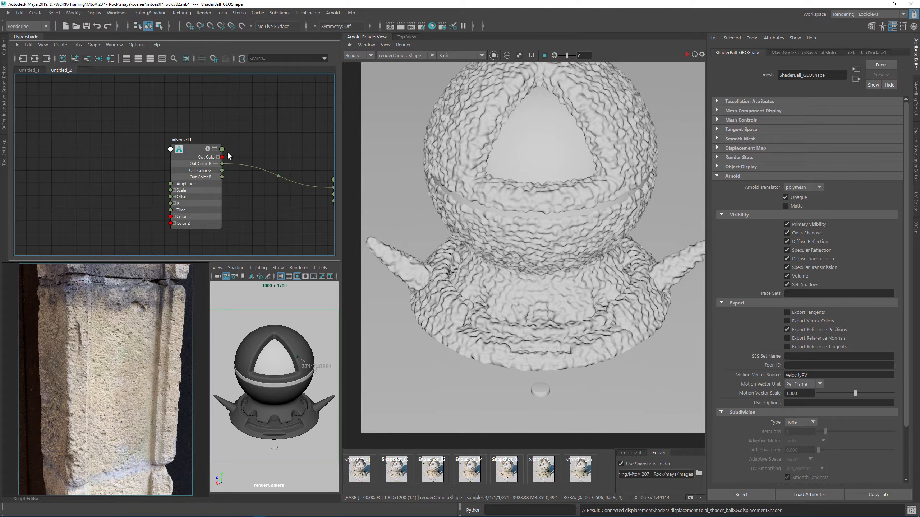
{"action": "left_click", "coordinate": [198, 171]}
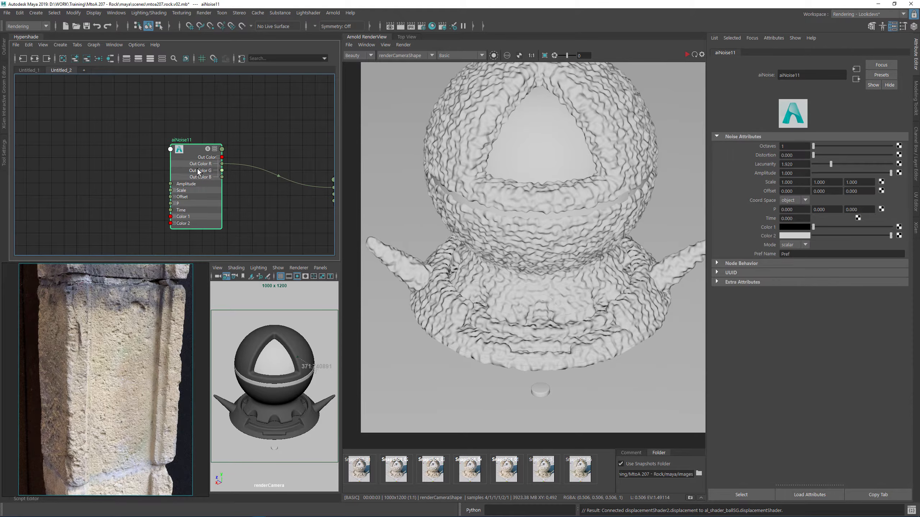
{"action": "left_click", "coordinate": [799, 146]}
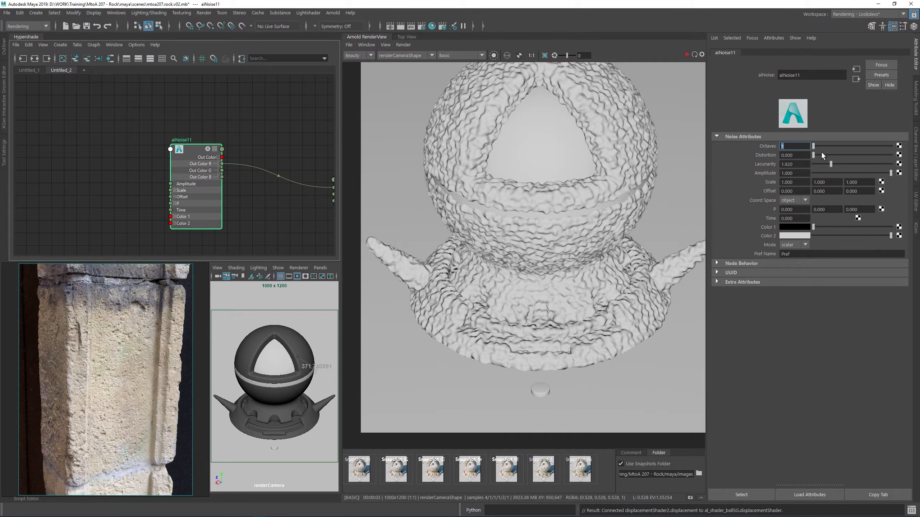
{"action": "type", "text": "2"}
{"action": "key", "text": "Return"}
{"action": "left_click", "coordinate": [793, 155]}
{"action": "type", "text": "0.1"}
{"action": "key", "text": "Return"}
- Set the aiNoise scale to 0.1 on all three axes and restart the render
{"action": "left_click", "coordinate": [799, 182]}
{"action": "scroll", "coordinate": [465, 117], "scroll_direction": "up", "scroll_amount": 3}
{"action": "scroll", "coordinate": [475, 167], "scroll_direction": "down", "scroll_amount": 5}
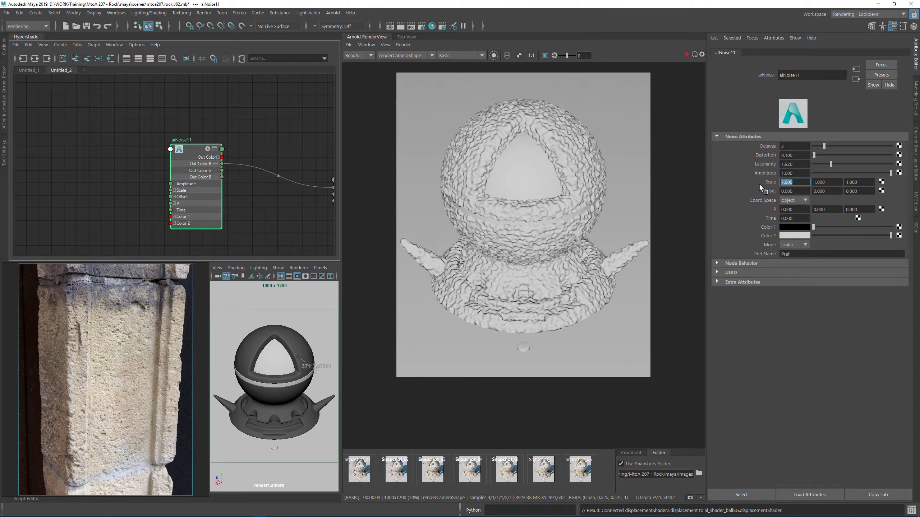
{"action": "type", "text": ".1"}
{"action": "left_click", "coordinate": [823, 182]}
{"action": "type", "text": ".1"}
{"action": "key", "text": "Tab"}
{"action": "type", "text": ".1"}
{"action": "key", "text": "Return"}
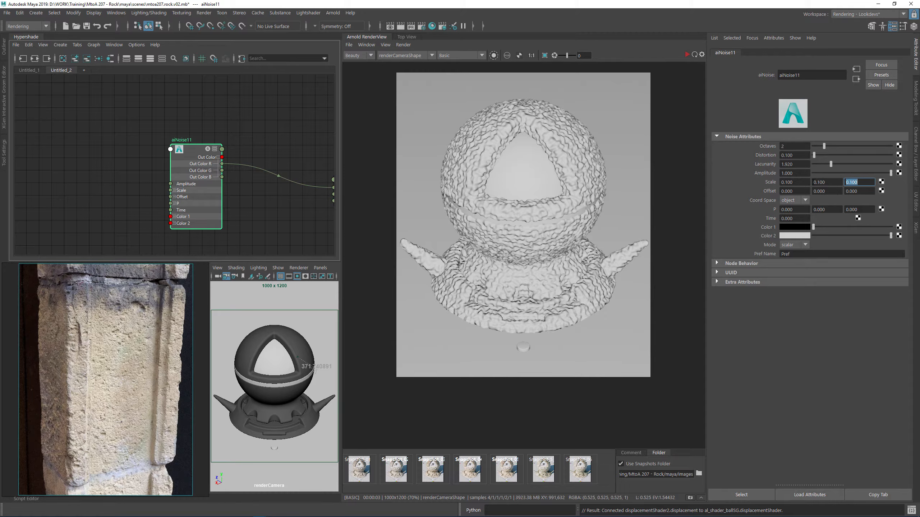
{"action": "left_click", "coordinate": [687, 54]}
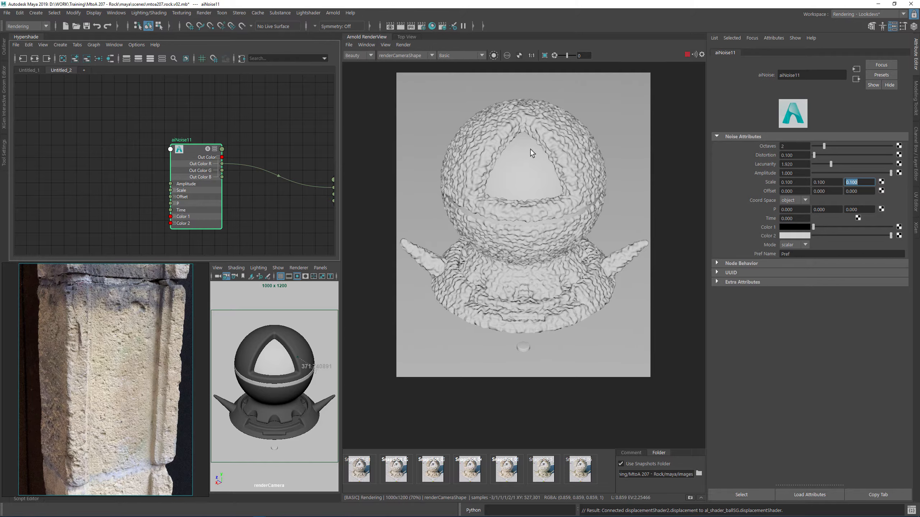
- Examine the noise displacement up close on the rendered shader ball's sphere, spikes and base
{"action": "middle_click_drag", "start_coordinate": [536, 168], "coordinate": [526, 209]}
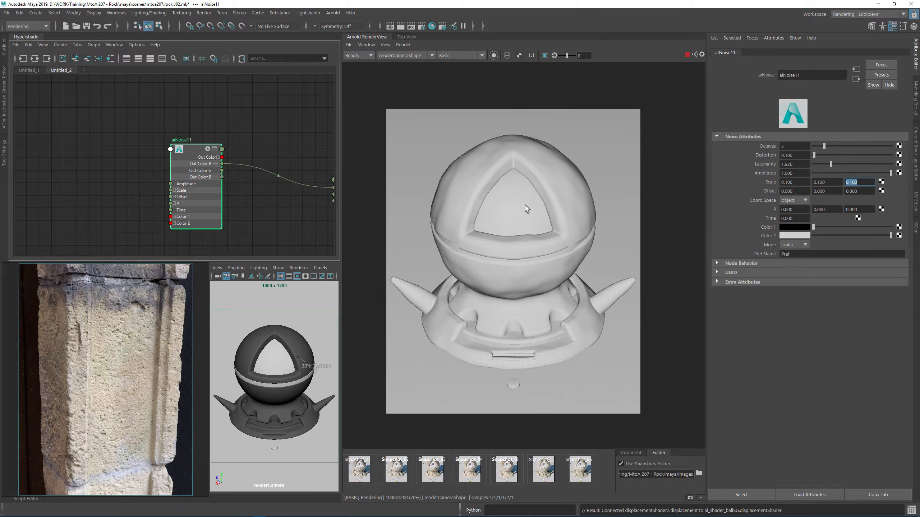
{"action": "scroll", "coordinate": [526, 209], "scroll_direction": "up", "scroll_amount": 4}
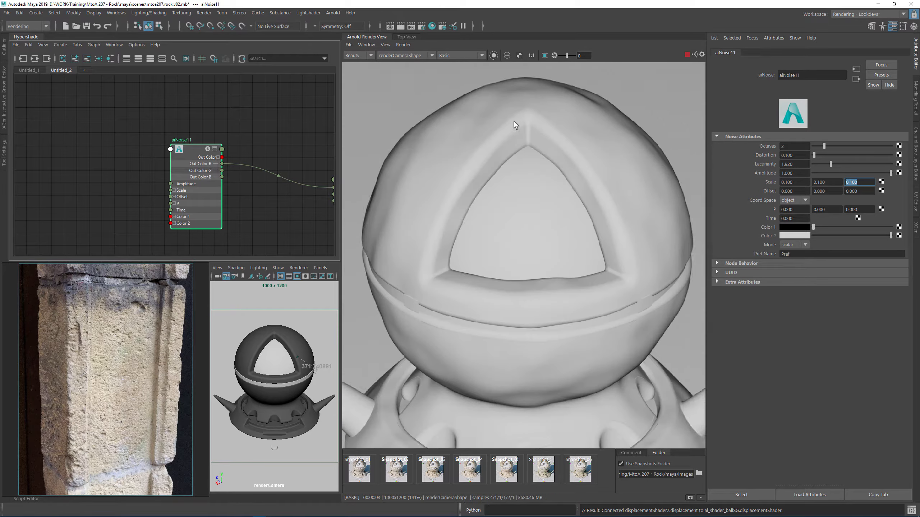
{"action": "middle_click_drag", "start_coordinate": [515, 124], "coordinate": [502, 71]}
{"action": "scroll", "coordinate": [621, 259], "scroll_direction": "down", "scroll_amount": 2}
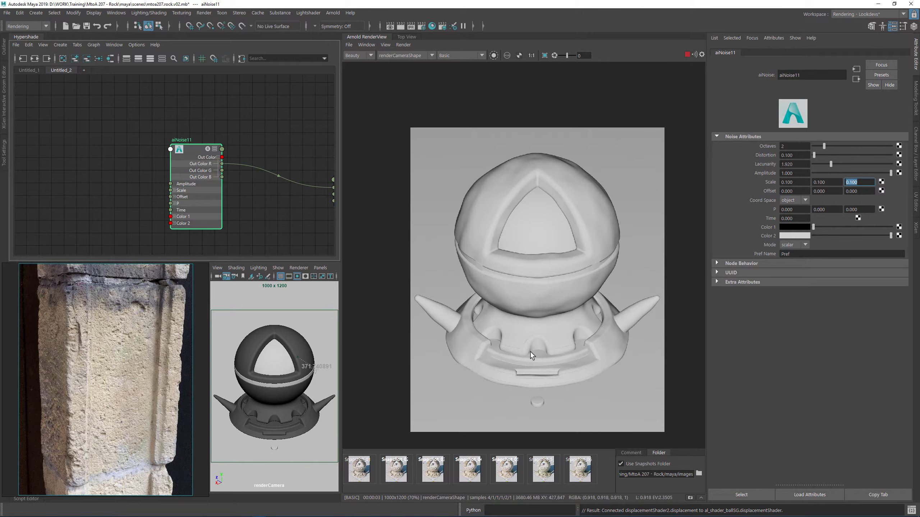
{"action": "scroll", "coordinate": [636, 310], "scroll_direction": "up", "scroll_amount": 4}
{"action": "middle_click_drag", "start_coordinate": [512, 386], "coordinate": [452, 307]}
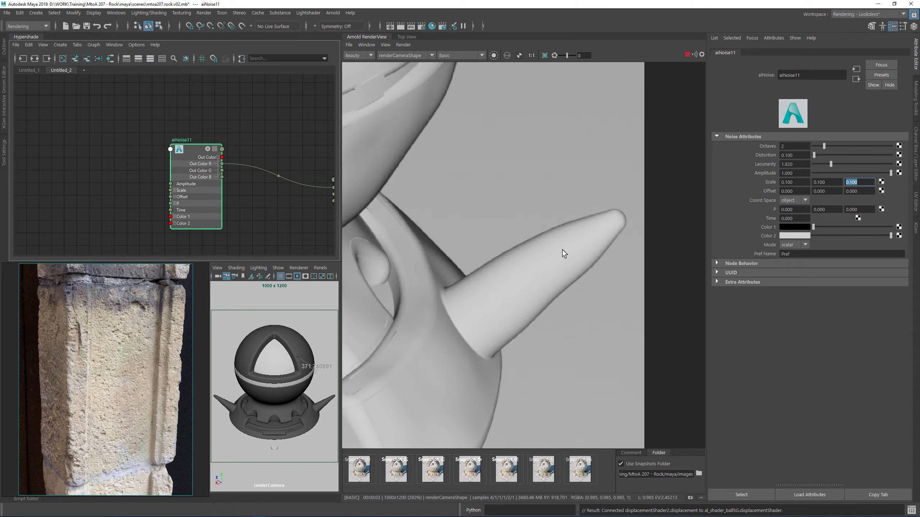
{"action": "scroll", "coordinate": [492, 321], "scroll_direction": "down", "scroll_amount": 3}
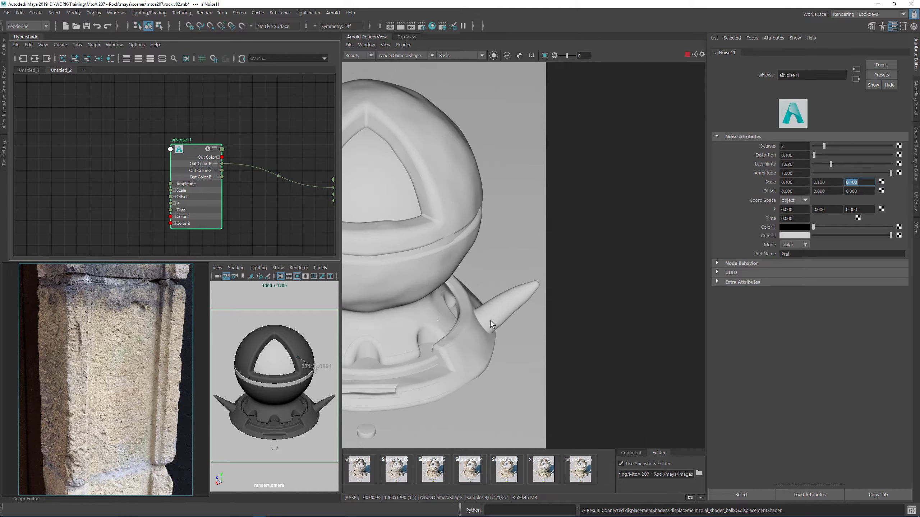
{"action": "middle_click_drag", "start_coordinate": [490, 320], "coordinate": [556, 321]}
{"action": "scroll", "coordinate": [579, 385], "scroll_direction": "up", "scroll_amount": 5}
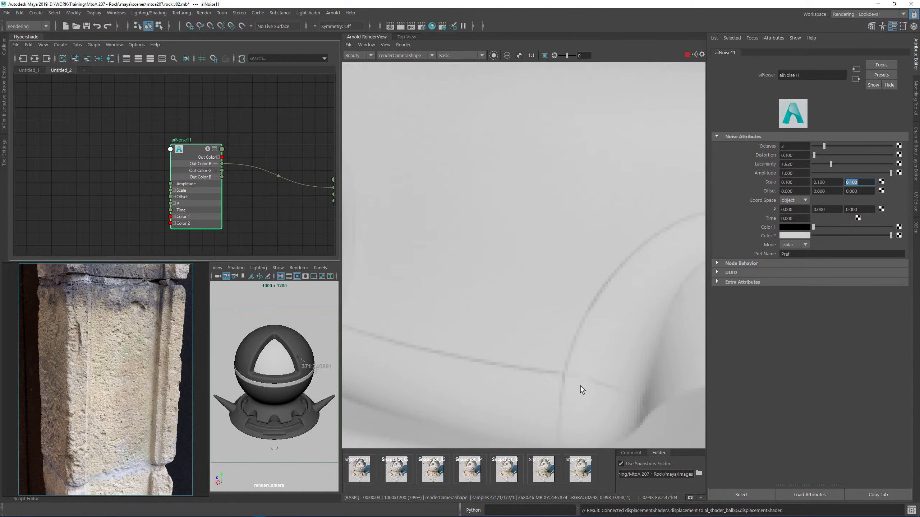
{"action": "scroll", "coordinate": [558, 373], "scroll_direction": "down", "scroll_amount": 4}
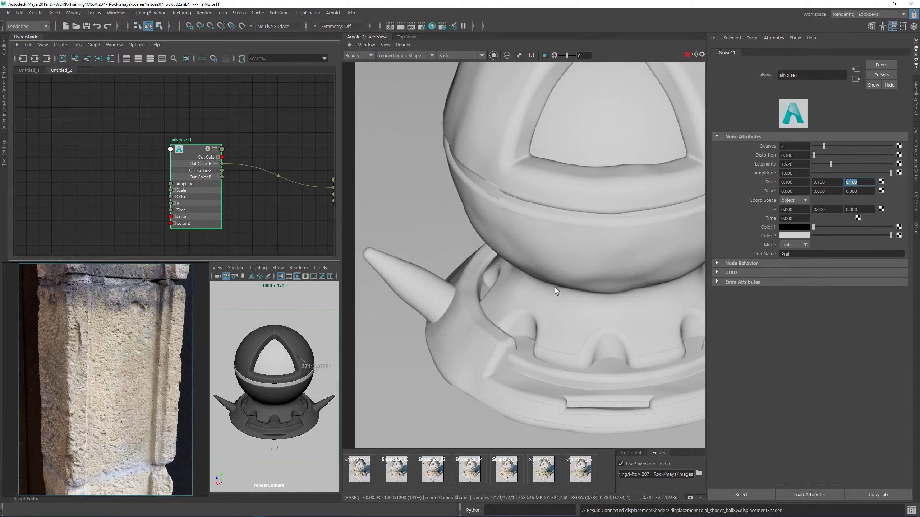
- Set the Scalar Zero Value of the displacement shader fed by the noise to 0.5
{"action": "middle_click_drag", "start_coordinate": [555, 287], "coordinate": [489, 248]}
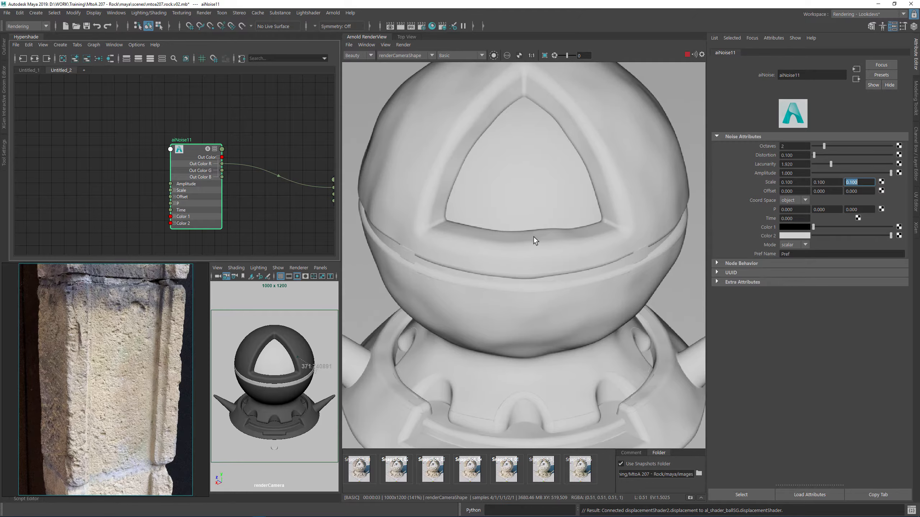
{"action": "middle_click_drag", "start_coordinate": [556, 235], "coordinate": [594, 308]}
{"action": "scroll", "coordinate": [634, 181], "scroll_direction": "down", "scroll_amount": 3}
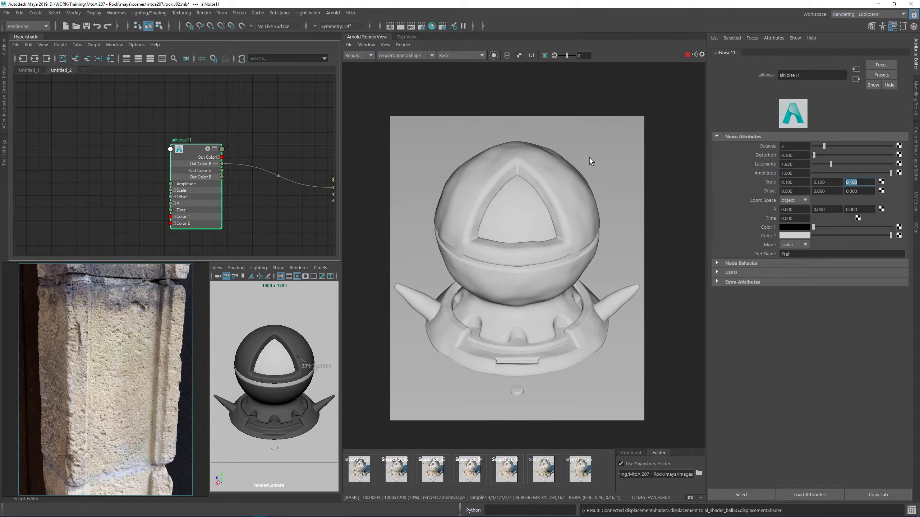
{"action": "scroll", "coordinate": [85, 355], "scroll_direction": "up", "scroll_amount": 3}
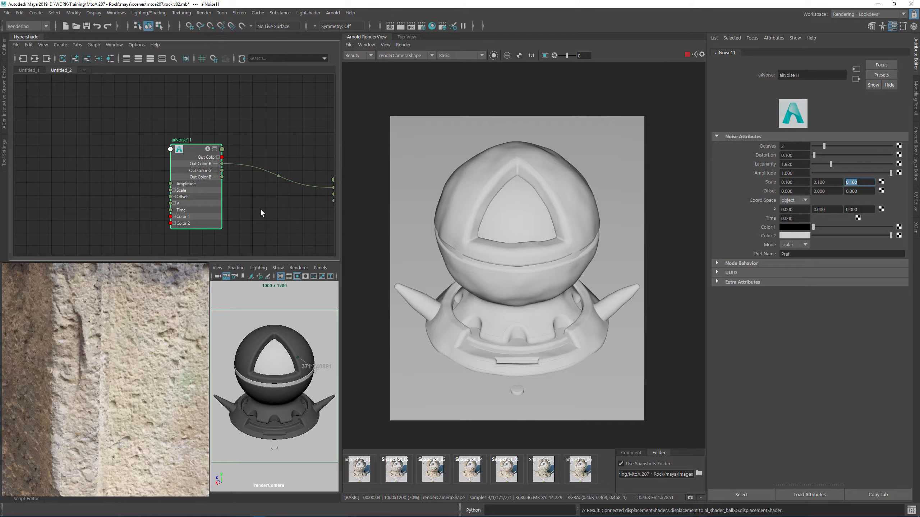
{"action": "scroll", "coordinate": [269, 224], "scroll_direction": "down", "scroll_amount": 5}
{"action": "middle_click_drag", "start_coordinate": [292, 235], "coordinate": [213, 217], "text": "alt"}
{"action": "scroll", "coordinate": [212, 221], "scroll_direction": "up", "scroll_amount": 4}
{"action": "left_click", "coordinate": [232, 141]}
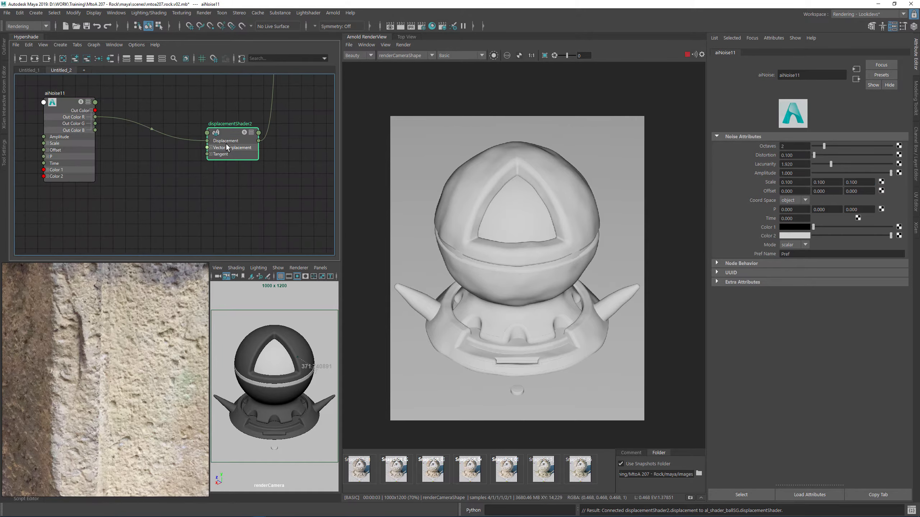
{"action": "left_click", "coordinate": [738, 198]}
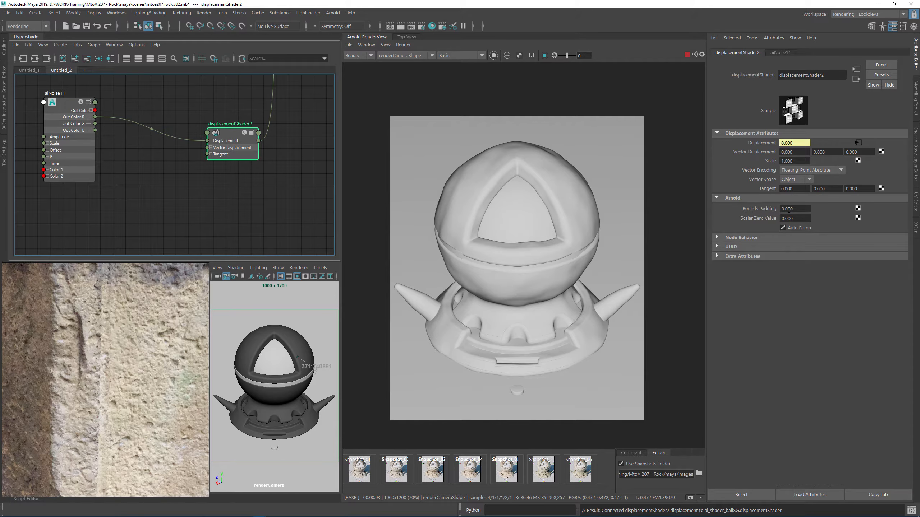
{"action": "left_click", "coordinate": [798, 218]}
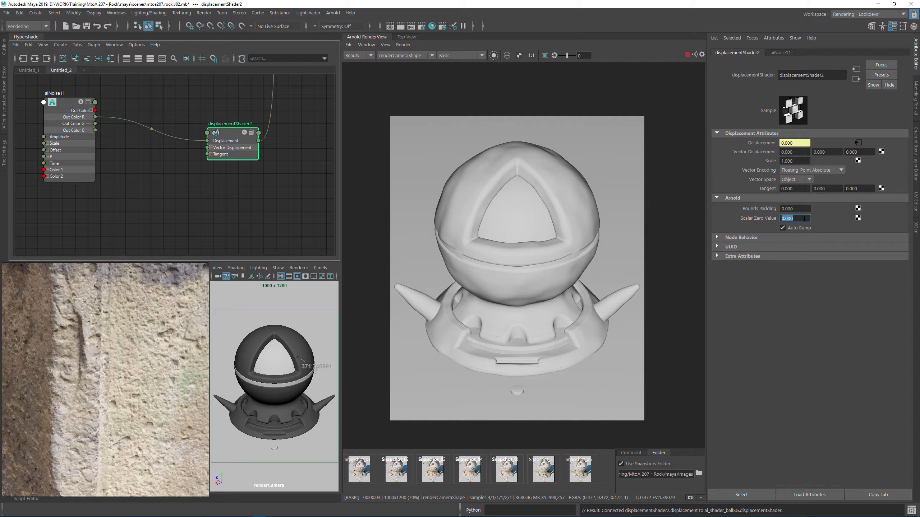
{"action": "left_click", "coordinate": [804, 219]}
{"action": "left_click_drag", "start_coordinate": [803, 219], "coordinate": [745, 222]}
{"action": "type", "text": "0.5"}
{"action": "key", "text": "Return"}
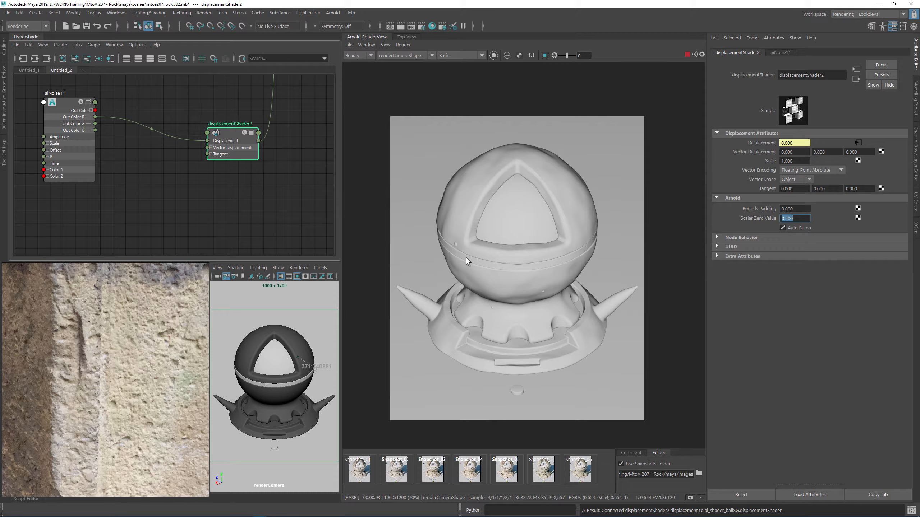
- Add a second aiNoise node to the graph and place it below the existing noise and displacement nodes
{"action": "left_click", "coordinate": [227, 191]}
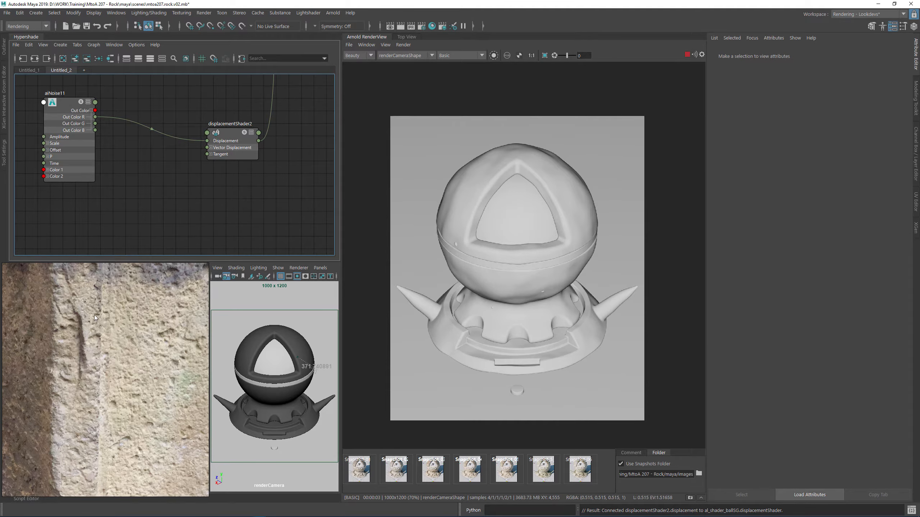
{"action": "scroll", "coordinate": [94, 314], "scroll_direction": "down", "scroll_amount": 3}
{"action": "middle_click_drag", "start_coordinate": [192, 292], "coordinate": [151, 323]}
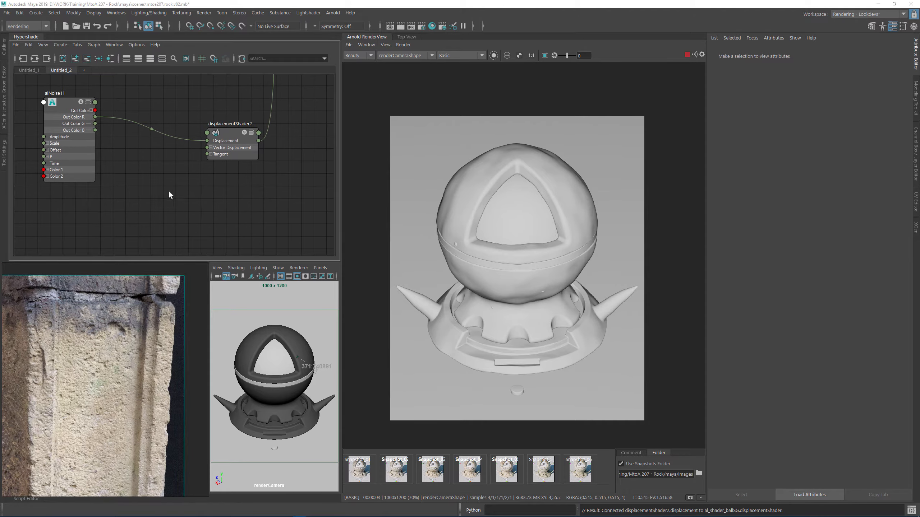
{"action": "middle_click_drag", "start_coordinate": [170, 196], "coordinate": [211, 202], "text": "alt"}
{"action": "key", "text": "Tab"}
{"action": "type", "text": "ai"}
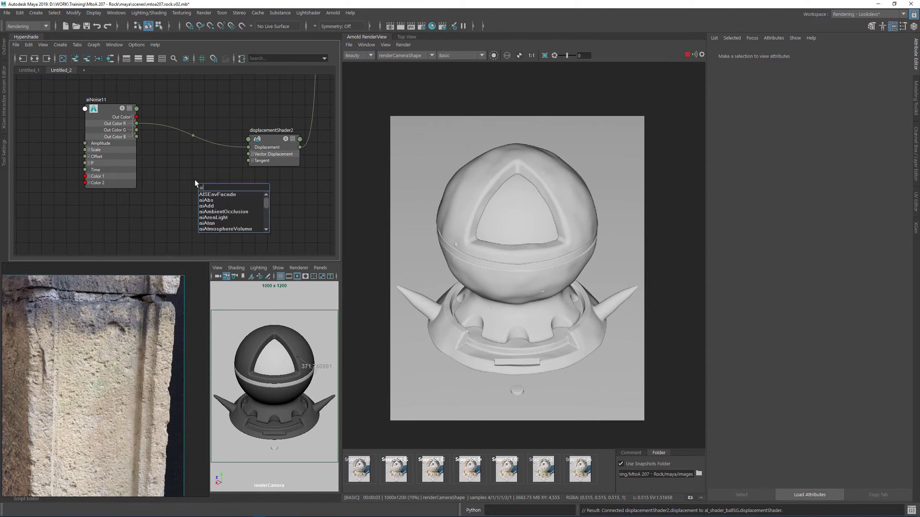
{"action": "type", "text": "Noise"}
{"action": "key", "text": "Return"}
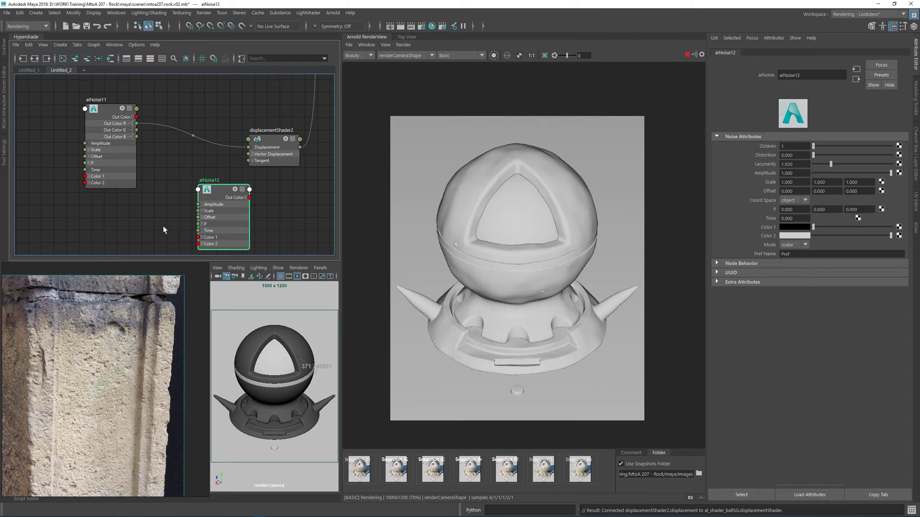
{"action": "middle_click_drag", "start_coordinate": [214, 198], "coordinate": [206, 139], "text": "alt"}
{"action": "left_click_drag", "start_coordinate": [206, 140], "coordinate": [181, 161]}
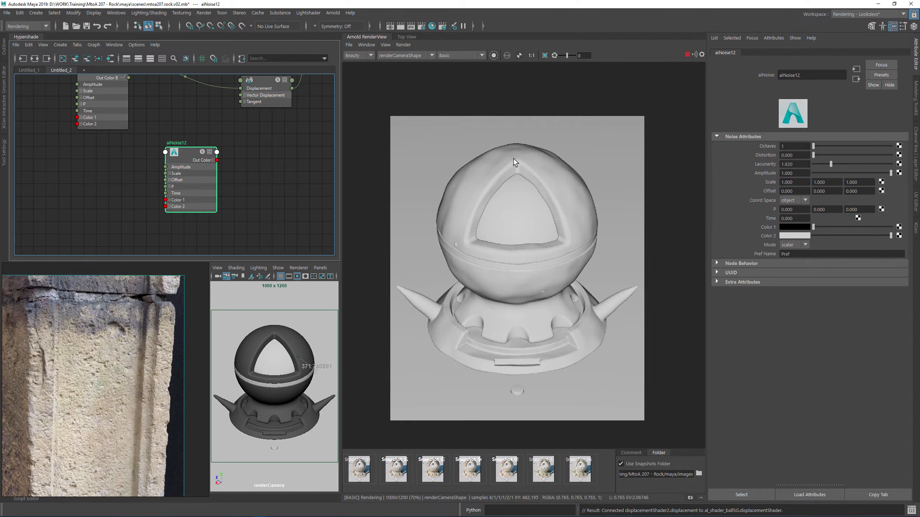
- Set the new aiNoise node's scale to 0.2 on all three axes and its octaves to 6
{"action": "left_click", "coordinate": [788, 181]}
{"action": "type", "text": ".2"}
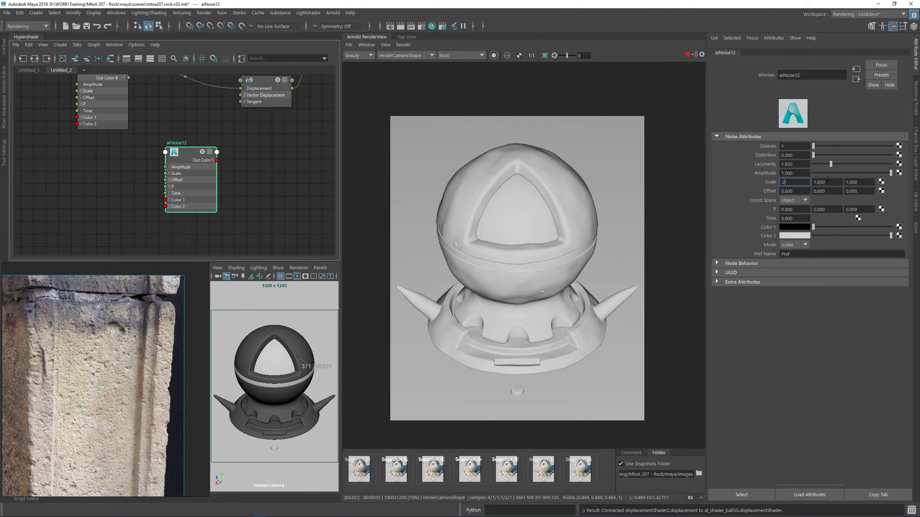
{"action": "key", "text": "Tab"}
{"action": "type", "text": ".2"}
{"action": "key", "text": "Tab"}
{"action": "type", "text": ".2"}
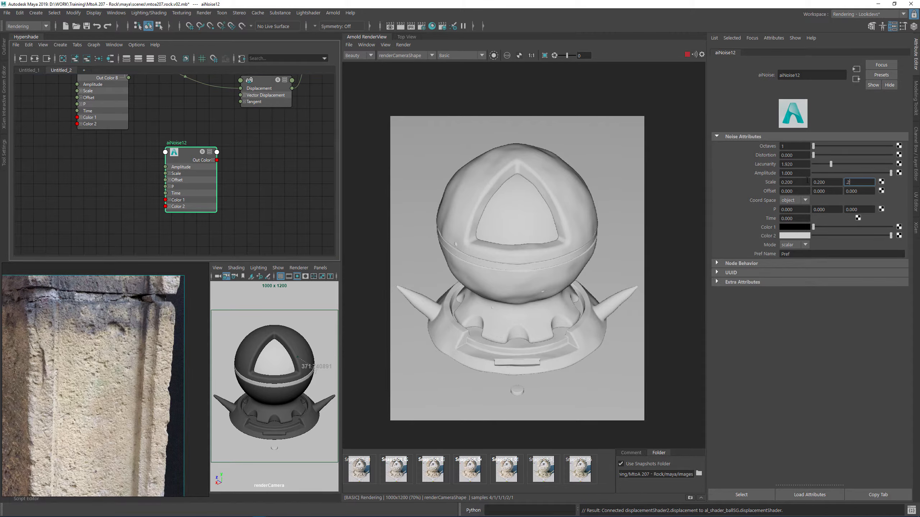
{"action": "key", "text": "Tab"}
{"action": "type", "text": "6"}
{"action": "key", "text": "Return"}
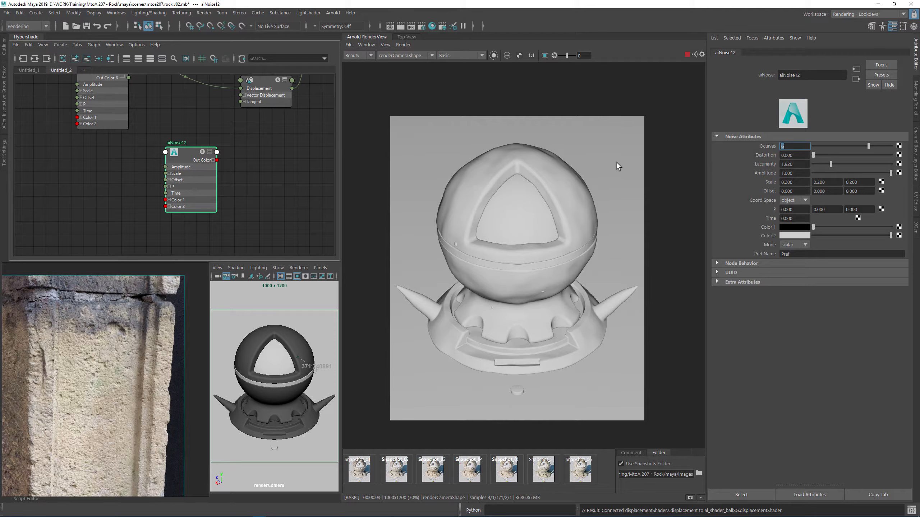
- Connect the new noise's Out Color to the Id 1 input of aiStandardSurface1
{"action": "left_click", "coordinate": [313, 189]}
{"action": "middle_click_drag", "start_coordinate": [294, 143], "coordinate": [258, 165], "text": "alt"}
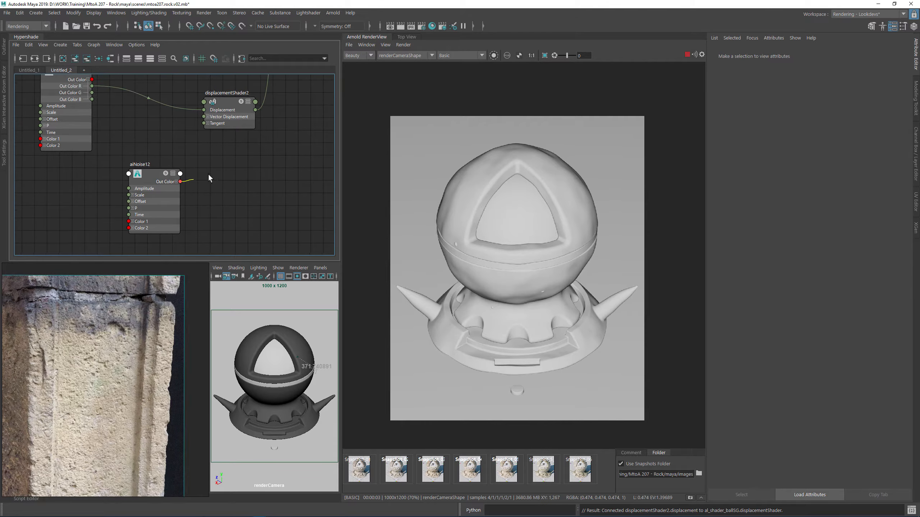
{"action": "mouse_move", "coordinate": [209, 178]}
{"action": "left_mouse_down"}
{"action": "mouse_move", "coordinate": [276, 130]}
{"action": "mouse_move", "coordinate": [214, 170]}
{"action": "mouse_move", "coordinate": [224, 179]}
{"action": "mouse_move", "coordinate": [209, 175]}
{"action": "left_mouse_up"}
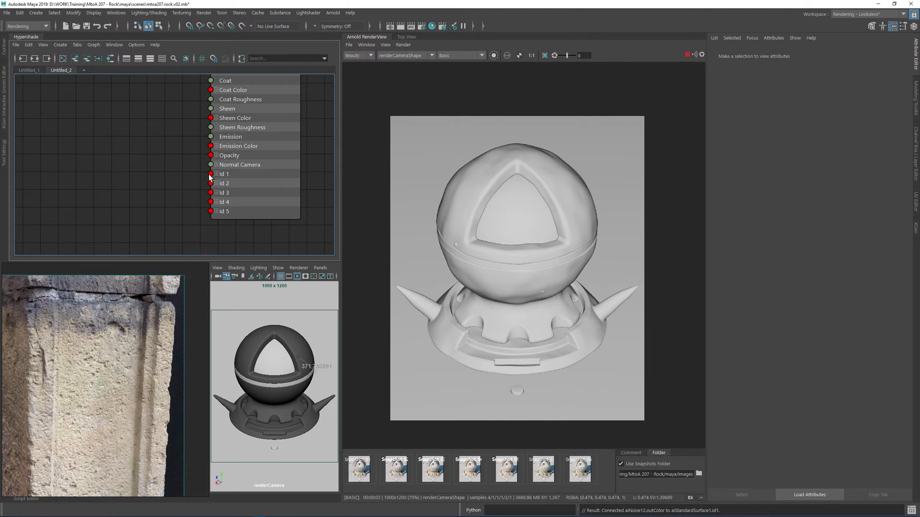
{"action": "scroll", "coordinate": [153, 174], "scroll_direction": "down", "scroll_amount": 4}
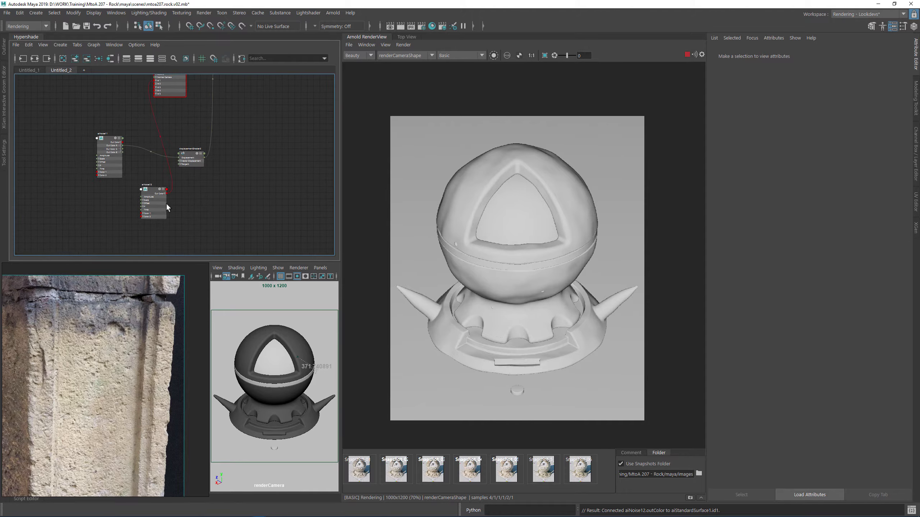
- Isolate the selected aiNoise12 in the render preview and move its node above aiNoise11, beside the standard surface
{"action": "left_click", "coordinate": [166, 208]}
{"action": "key", "text": "f"}
{"action": "left_click", "coordinate": [493, 55]}
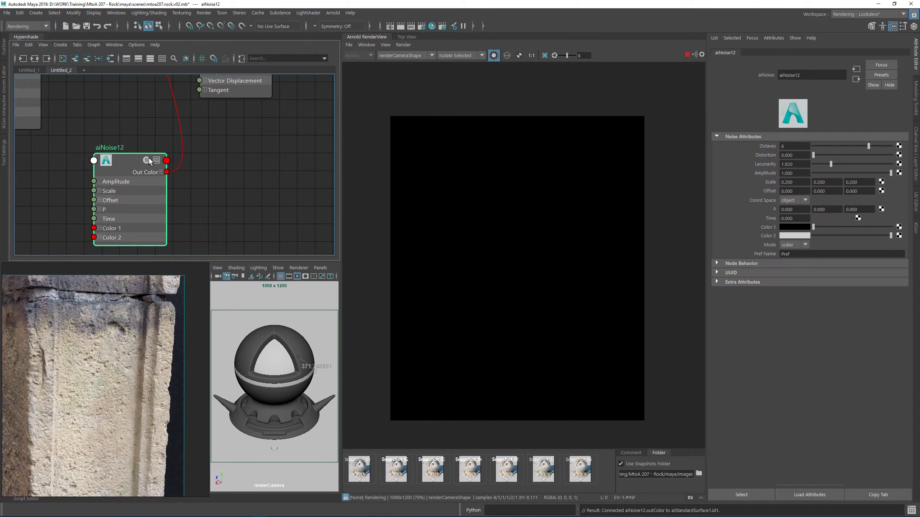
{"action": "scroll", "coordinate": [149, 158], "scroll_direction": "down", "scroll_amount": 5}
{"action": "left_click_drag", "start_coordinate": [144, 161], "coordinate": [101, 95]}
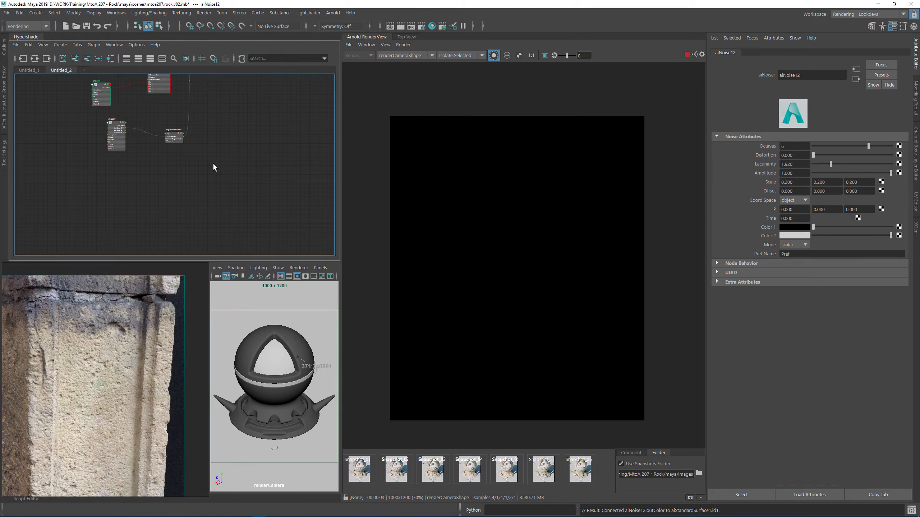
{"action": "scroll", "coordinate": [195, 134], "scroll_direction": "up", "scroll_amount": 4}
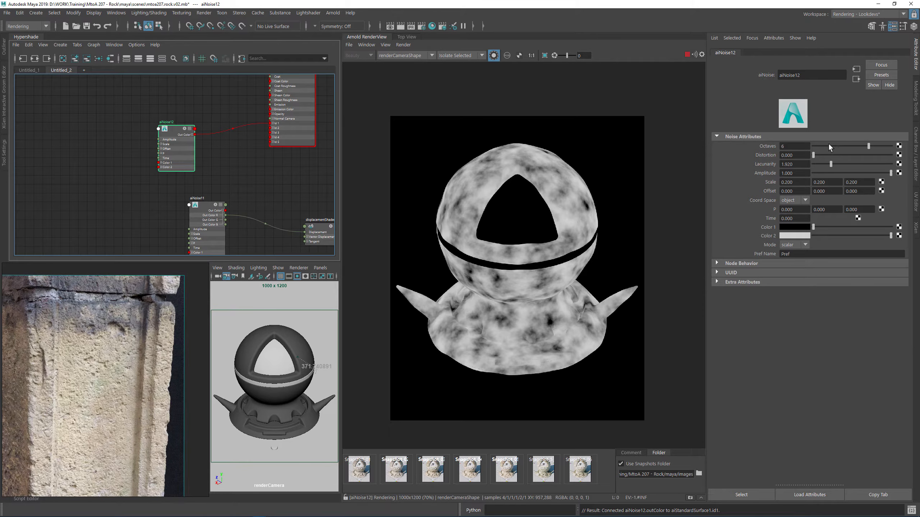
- Try aiNoise12 with octaves at 1 to compare the isolated pattern, and restore the octaves to 6
{"action": "double_click", "coordinate": [792, 146]}
{"action": "type", "text": "1"}
{"action": "key", "text": "Tab"}
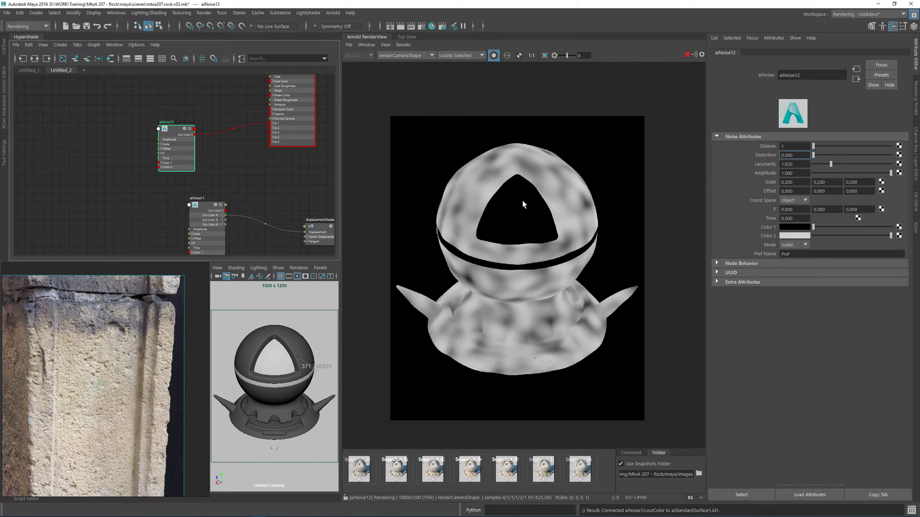
{"action": "scroll", "coordinate": [521, 200], "scroll_direction": "up", "scroll_amount": 2}
{"action": "scroll", "coordinate": [492, 177], "scroll_direction": "down", "scroll_amount": 1}
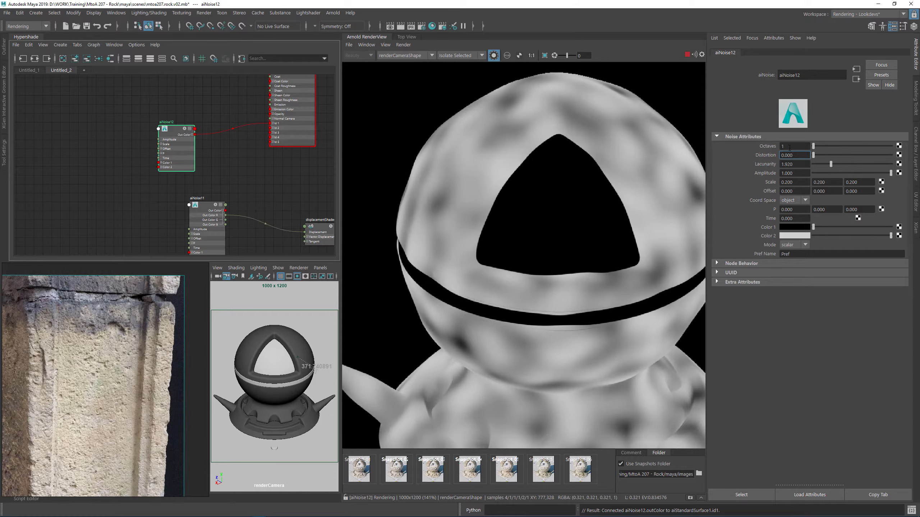
{"action": "double_click", "coordinate": [789, 147]}
{"action": "type", "text": "6"}
{"action": "key", "text": "Return"}
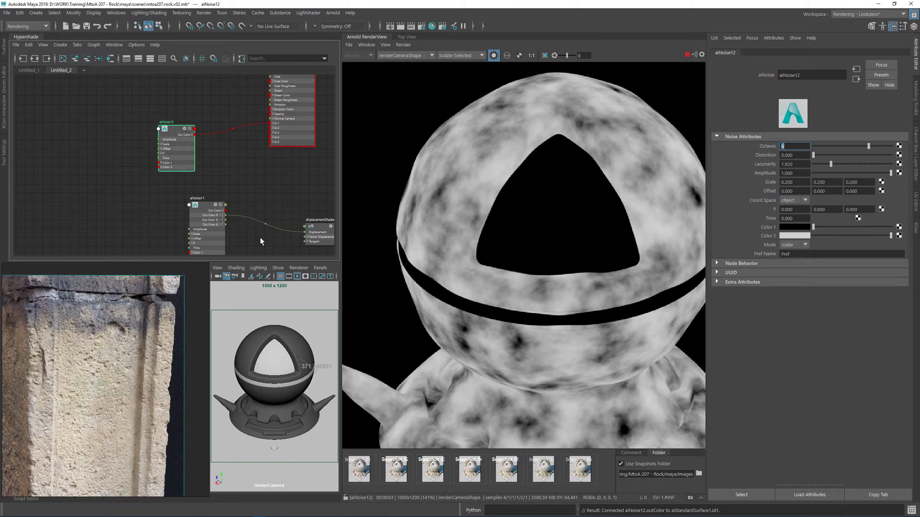
- Connect aiNoise11's Out Color to Id 2 of the standard surface and compare both noises in the isolated preview
{"action": "left_click_drag", "start_coordinate": [224, 210], "coordinate": [270, 128]}
{"action": "left_click", "coordinate": [208, 211]}
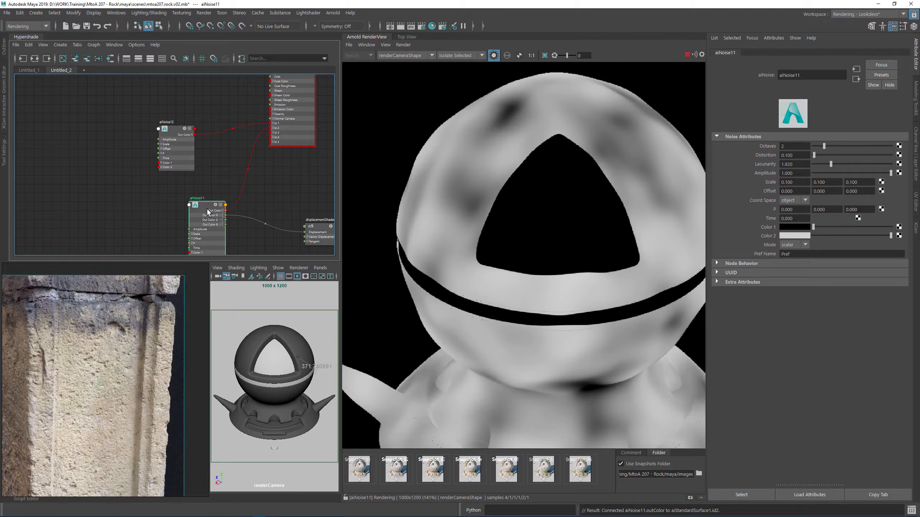
{"action": "left_click", "coordinate": [174, 132]}
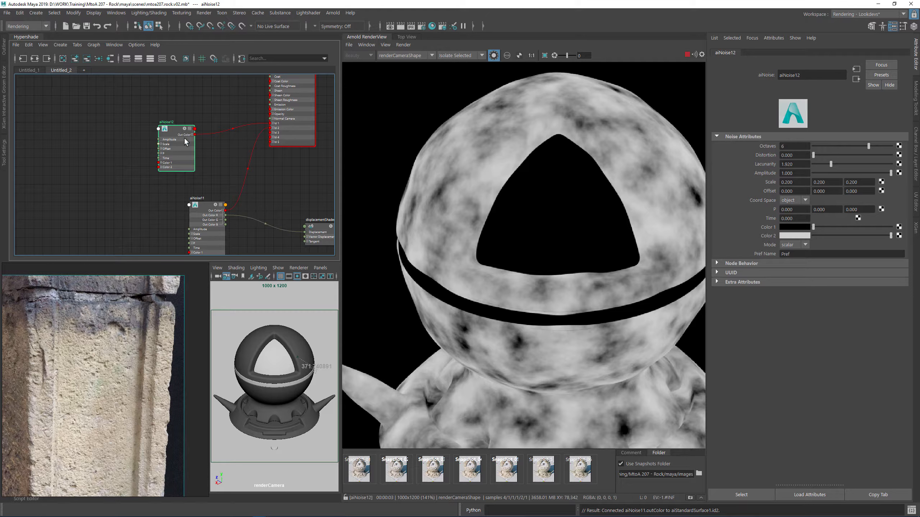
- Move aiNoise12 farther from the surface shader and add an aiRange node in the freed space
{"action": "left_click_drag", "start_coordinate": [184, 138], "coordinate": [118, 133]}
{"action": "left_click", "coordinate": [141, 147]}
{"action": "key", "text": "Tab"}
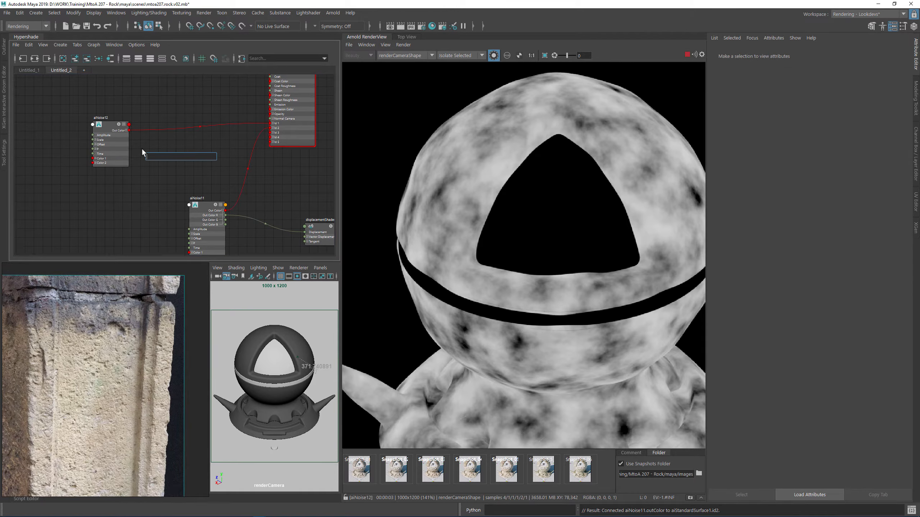
{"action": "type", "text": "hr"}
{"action": "key", "text": "BackSpace"}
{"action": "key", "text": "BackSpace"}
{"action": "type", "text": "an"}
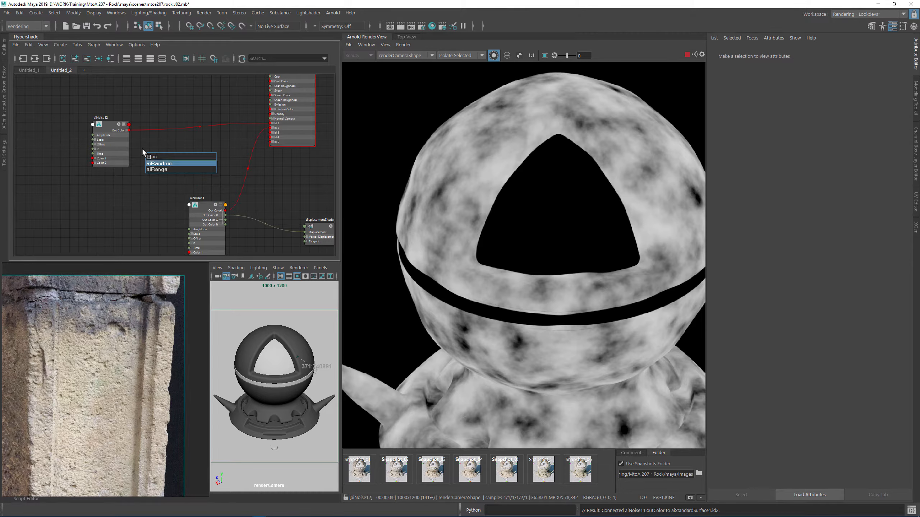
{"action": "key", "text": "Down"}
{"action": "key", "text": "Return"}
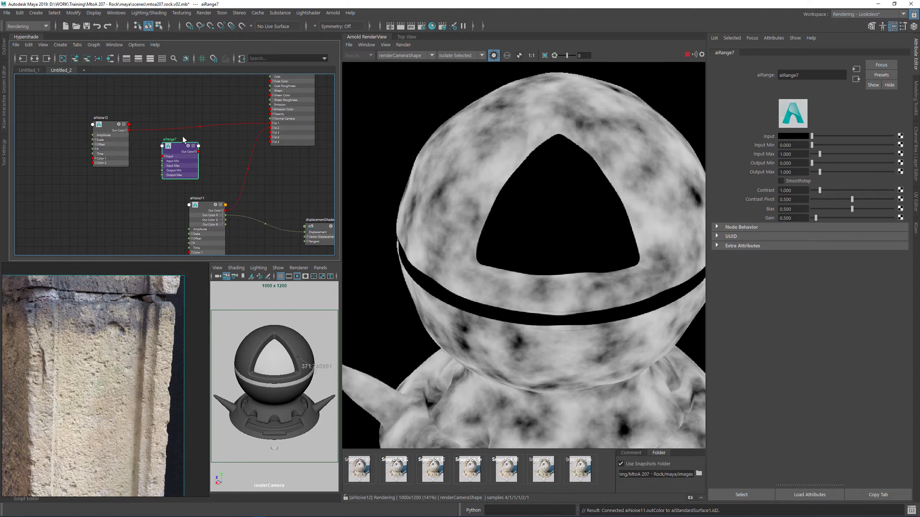
- Wire the aiRange node between aiNoise12 and the surface's Id 1 input, and isolate its output in the render preview
{"action": "left_click_drag", "start_coordinate": [183, 139], "coordinate": [191, 132]}
{"action": "left_click_drag", "start_coordinate": [129, 130], "coordinate": [274, 125]}
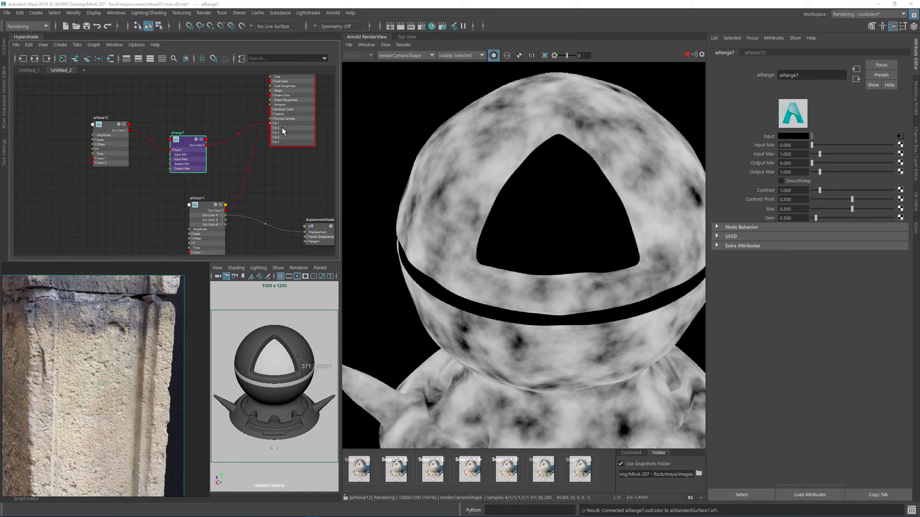
{"action": "left_click", "coordinate": [193, 86]}
{"action": "left_click", "coordinate": [187, 140]}
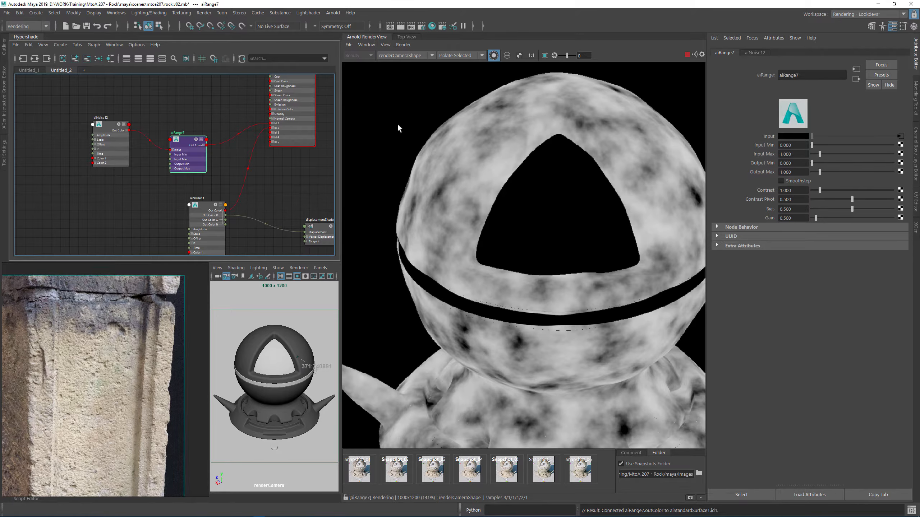
- Enable Smoothstep on the aiRange, crop the render region to the sphere's upper-left area, and set Input Max to 0.59
{"action": "left_click", "coordinate": [790, 181]}
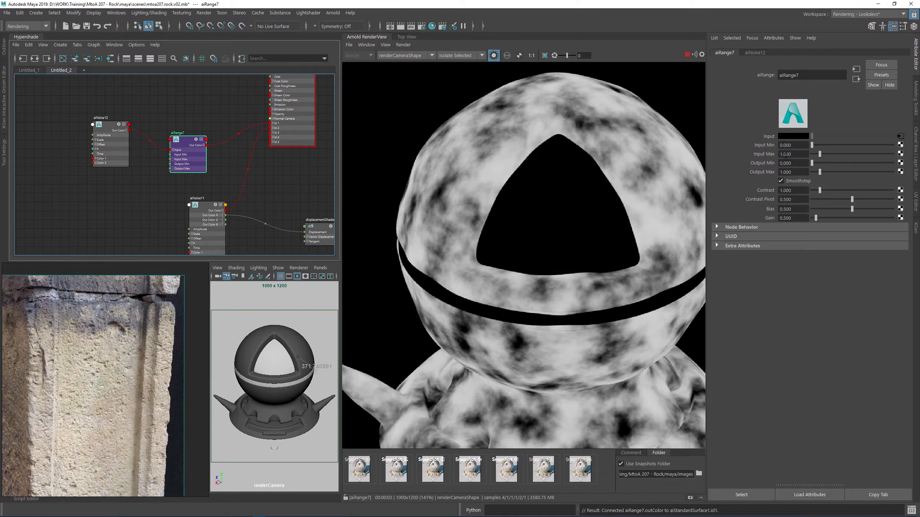
{"action": "mouse_move", "coordinate": [389, 100]}
{"action": "left_mouse_down"}
{"action": "mouse_move", "coordinate": [447, 177]}
{"action": "mouse_move", "coordinate": [521, 248]}
{"action": "left_mouse_up"}
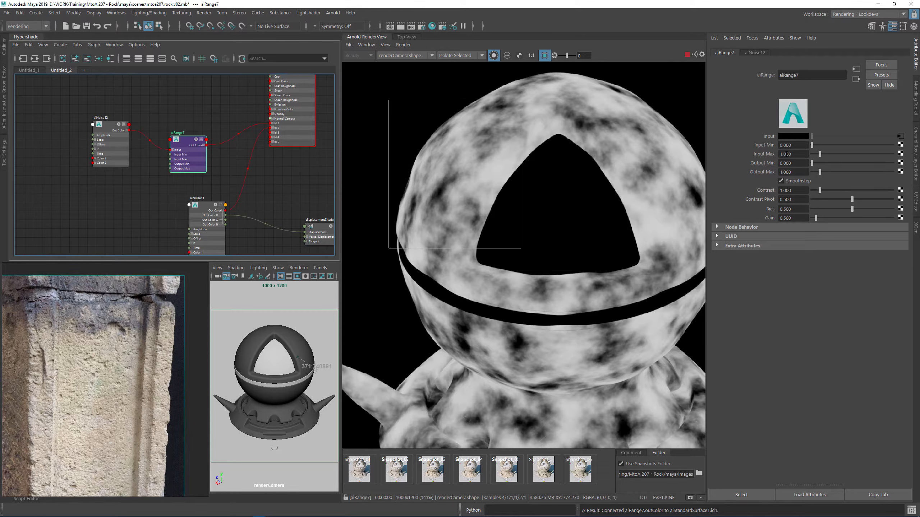
{"action": "left_click_drag", "start_coordinate": [798, 153], "coordinate": [776, 161], "text": "ctrl"}
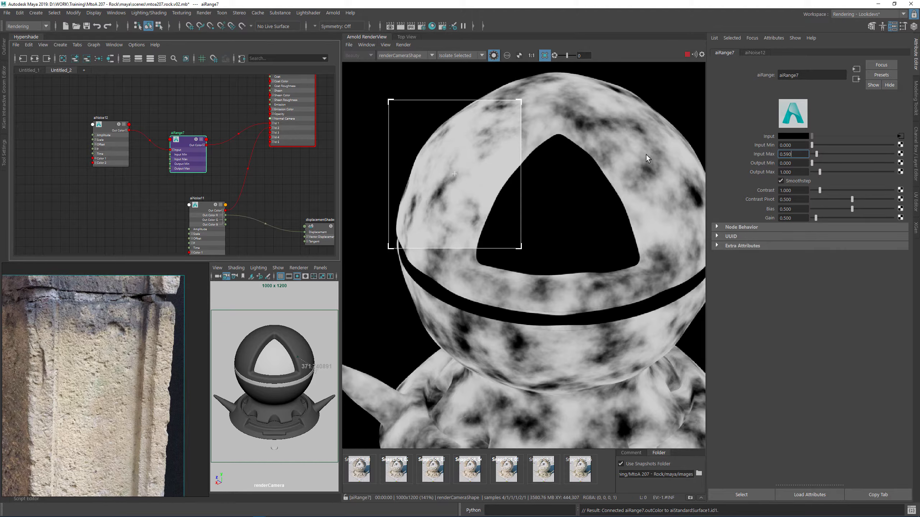
{"action": "left_click", "coordinate": [794, 145]}
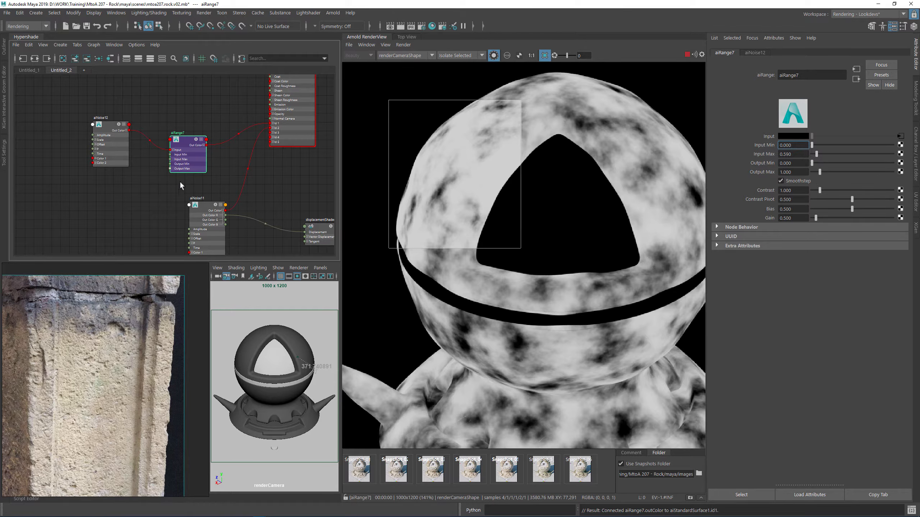
- Add an aiMultiply node and place it between the aiRange7 and aiNoise11 nodes and the surface shader
{"action": "left_click", "coordinate": [155, 202]}
{"action": "key", "text": "Tab"}
{"action": "type", "text": "ai"}
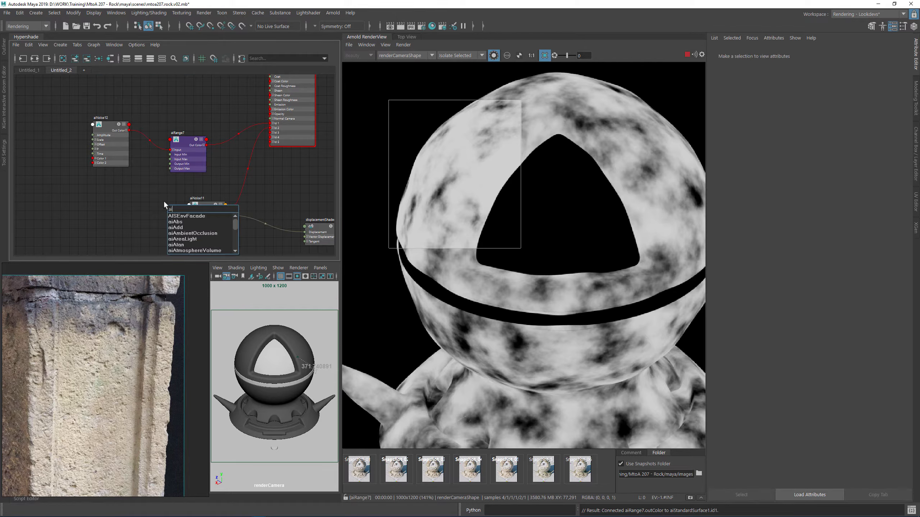
{"action": "type", "text": "multiply"}
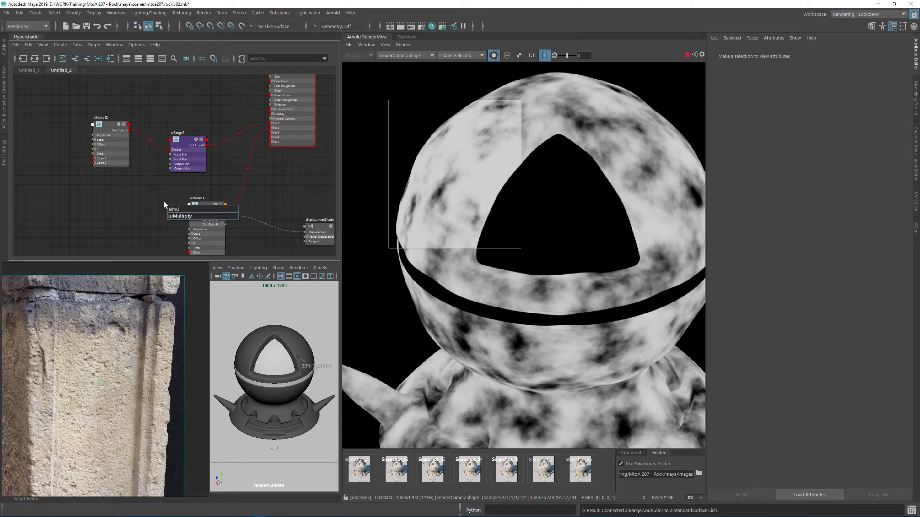
{"action": "key", "text": "Return"}
{"action": "middle_click_drag", "start_coordinate": [250, 146], "coordinate": [296, 111]}
{"action": "left_click_drag", "start_coordinate": [254, 184], "coordinate": [246, 206]}
{"action": "left_click_drag", "start_coordinate": [112, 106], "coordinate": [157, 123]}
{"action": "left_click_drag", "start_coordinate": [222, 174], "coordinate": [244, 137]}
{"action": "left_click", "coordinate": [209, 140]}
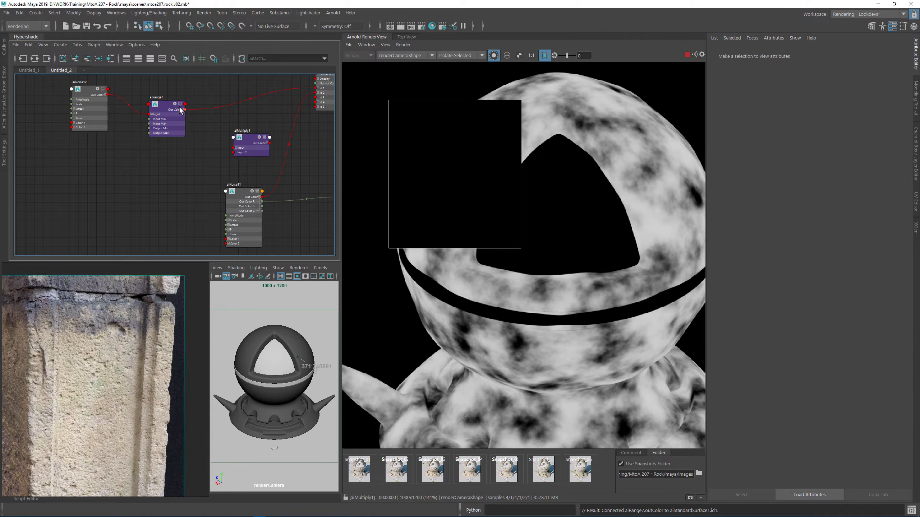
- Connect aiRange7 to Input 1 and aiNoise11 to Input 2 of aiMultiply1, and its Out Color to the surface's Id 1
{"action": "left_click_drag", "start_coordinate": [186, 110], "coordinate": [233, 148]}
{"action": "left_click_drag", "start_coordinate": [262, 197], "coordinate": [231, 157]}
{"action": "left_click_drag", "start_coordinate": [262, 197], "coordinate": [234, 152]}
{"action": "middle_click_drag", "start_coordinate": [271, 143], "coordinate": [256, 174], "text": "alt"}
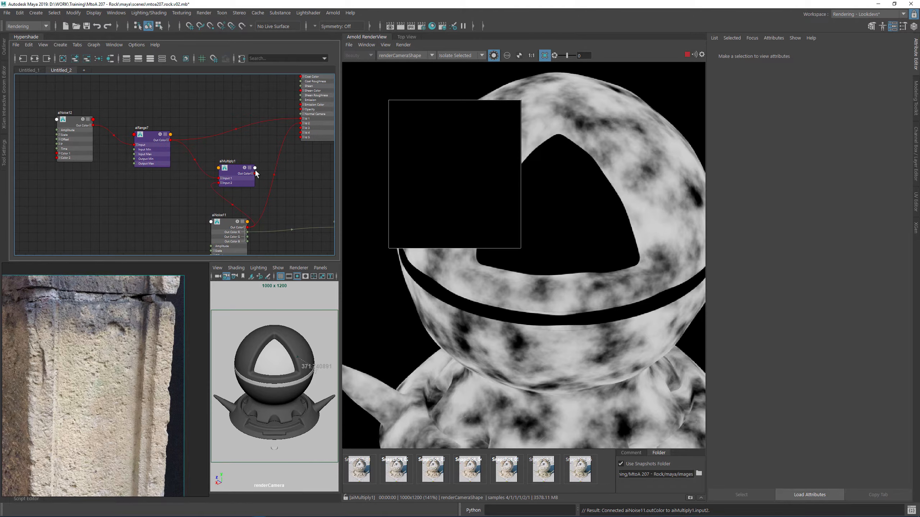
{"action": "left_click_drag", "start_coordinate": [255, 173], "coordinate": [300, 119]}
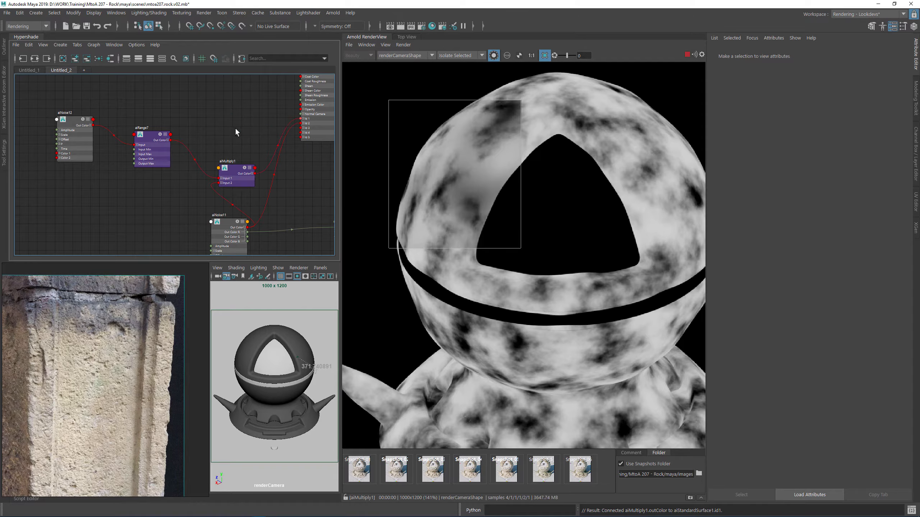
- Compare the isolated outputs of aiMultiply1, aiRange7 and aiNoise11 inside the cropped render region
{"action": "left_click", "coordinate": [230, 163]}
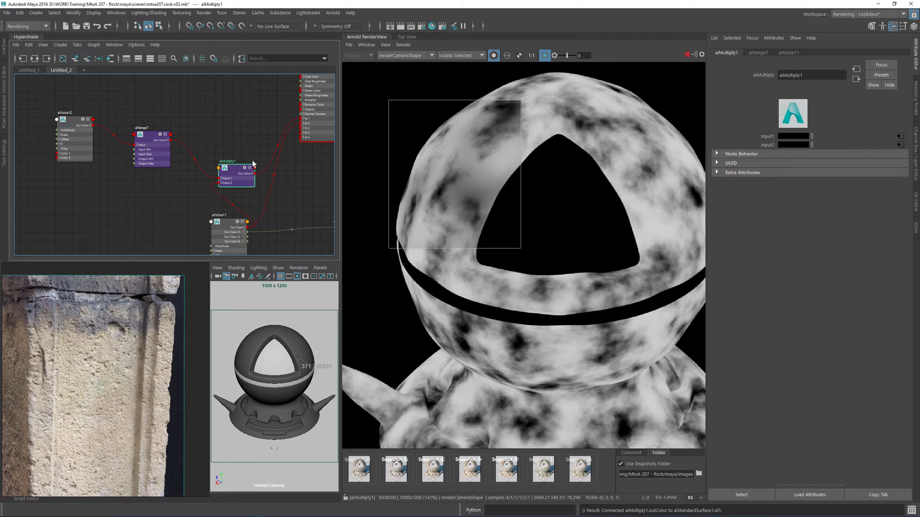
{"action": "left_click", "coordinate": [146, 150]}
{"action": "middle_click_drag", "start_coordinate": [231, 95], "coordinate": [235, 56], "text": "alt"}
{"action": "left_click", "coordinate": [249, 227]}
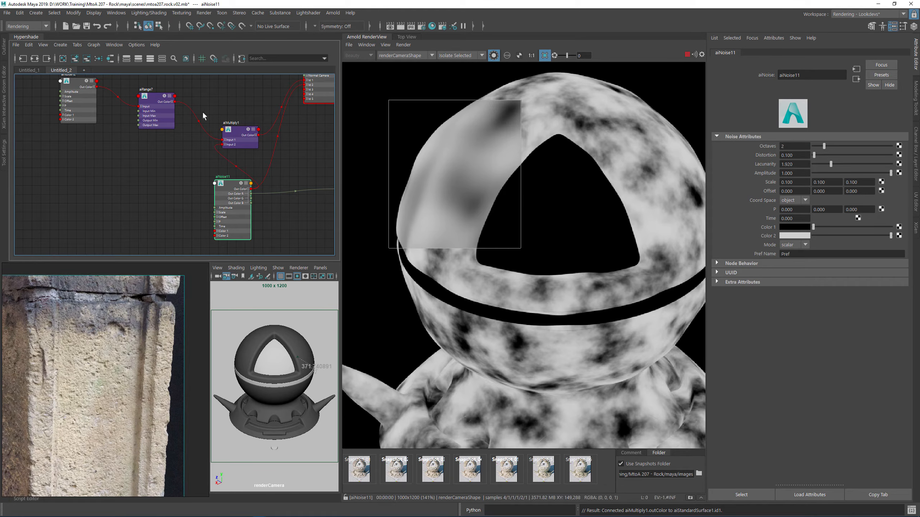
{"action": "left_click", "coordinate": [234, 143]}
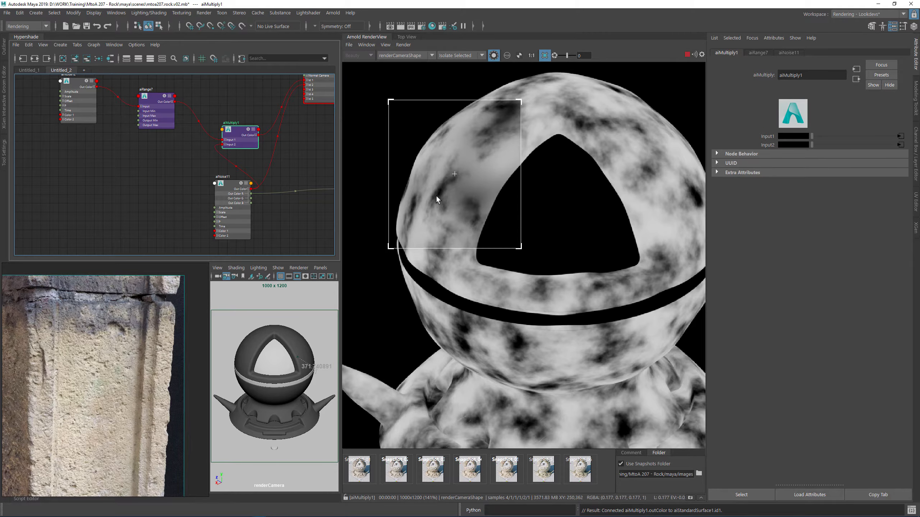
- Disable the crop region and inspect the multiplied noise pattern across the whole ball and its base
{"action": "left_click", "coordinate": [585, 302]}
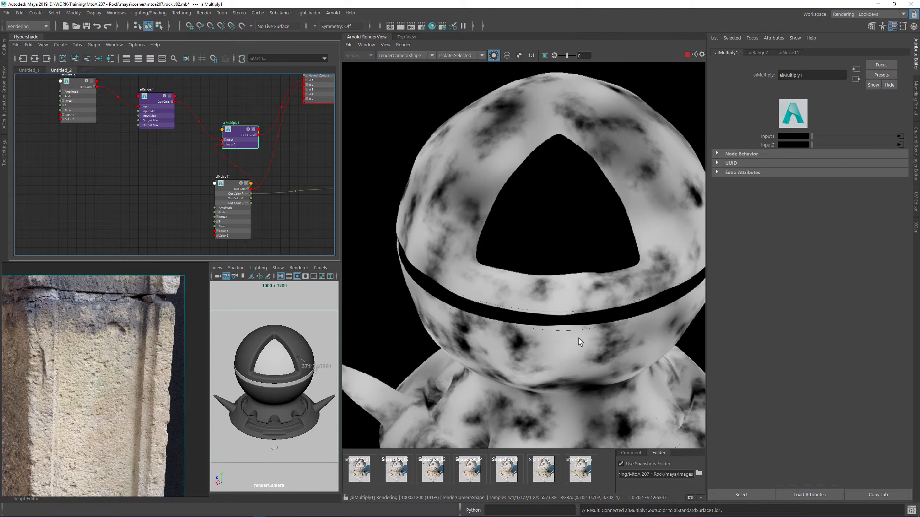
{"action": "middle_click_drag", "start_coordinate": [607, 338], "coordinate": [587, 228]}
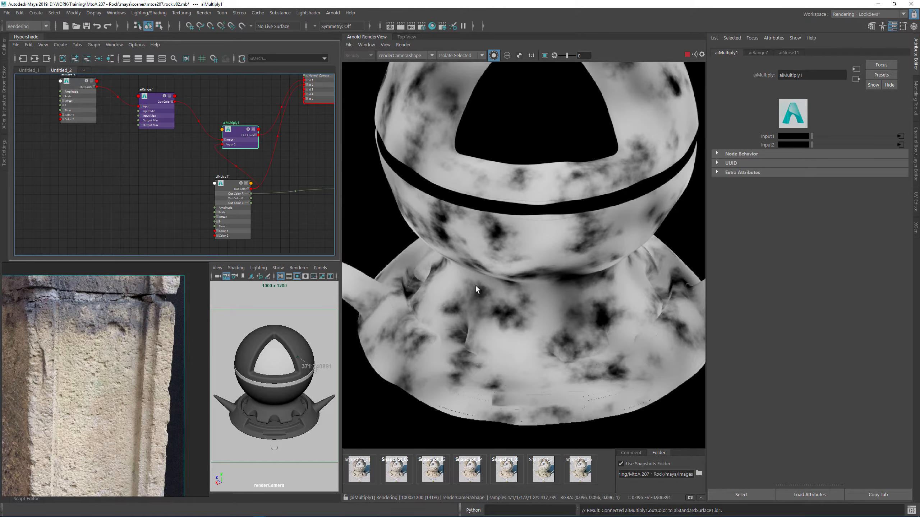
{"action": "middle_click_drag", "start_coordinate": [546, 181], "coordinate": [540, 306]}
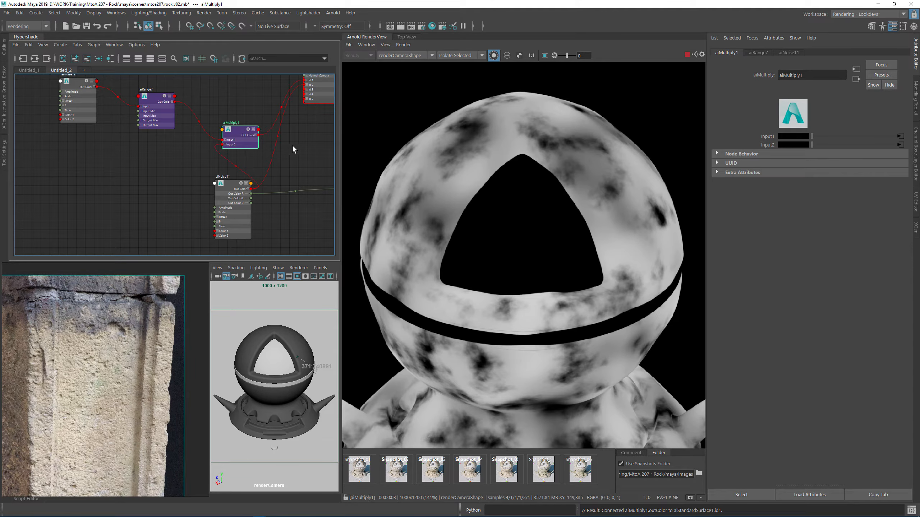
- Save the scene and connect aiMultiply1's Out Color R to the Displacement input of displacementShader2, replacing aiNoise11
{"action": "middle_click_drag", "start_coordinate": [292, 144], "coordinate": [249, 151], "text": "alt"}
{"action": "left_click", "coordinate": [213, 142]}
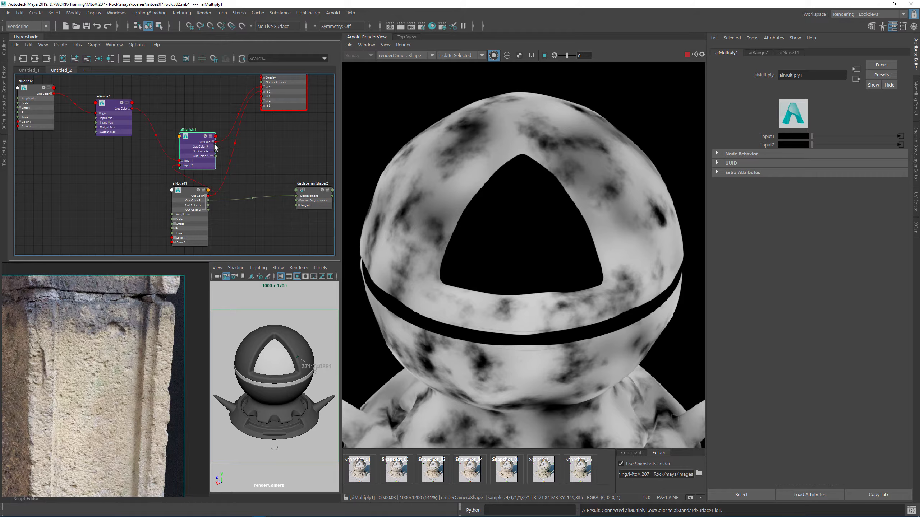
{"action": "key", "text": "ctrl+s"}
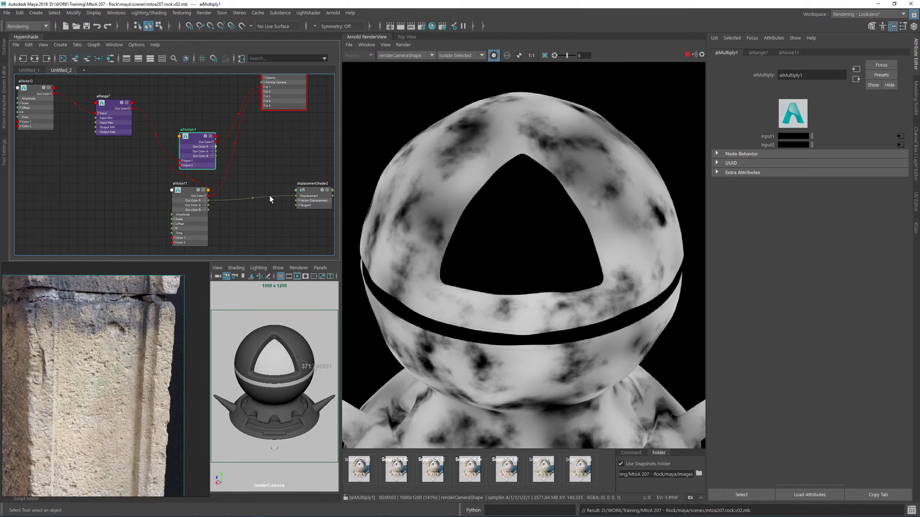
{"action": "left_click_drag", "start_coordinate": [216, 146], "coordinate": [296, 196]}
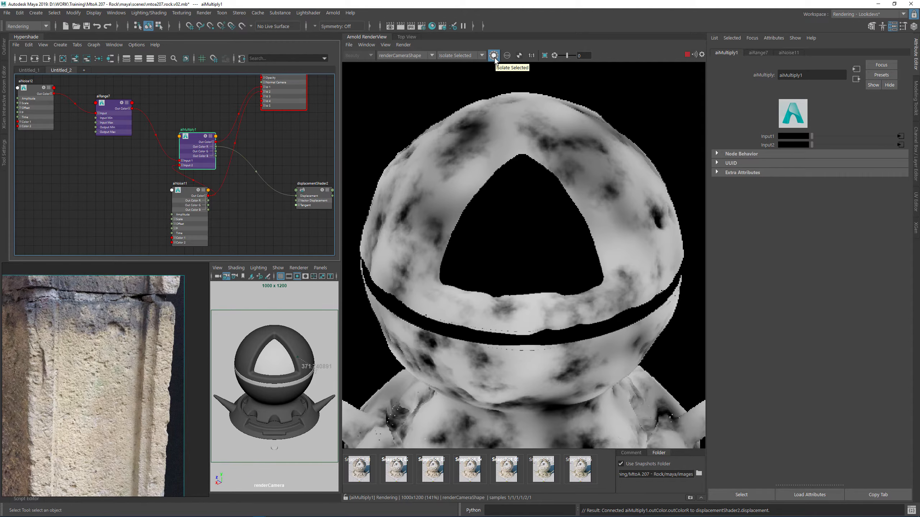
- Switch the render preview from Isolate Selected to Basic shading and examine the displaced surface of the ball and base
{"action": "left_click", "coordinate": [460, 56]}
{"action": "left_click", "coordinate": [443, 63]}
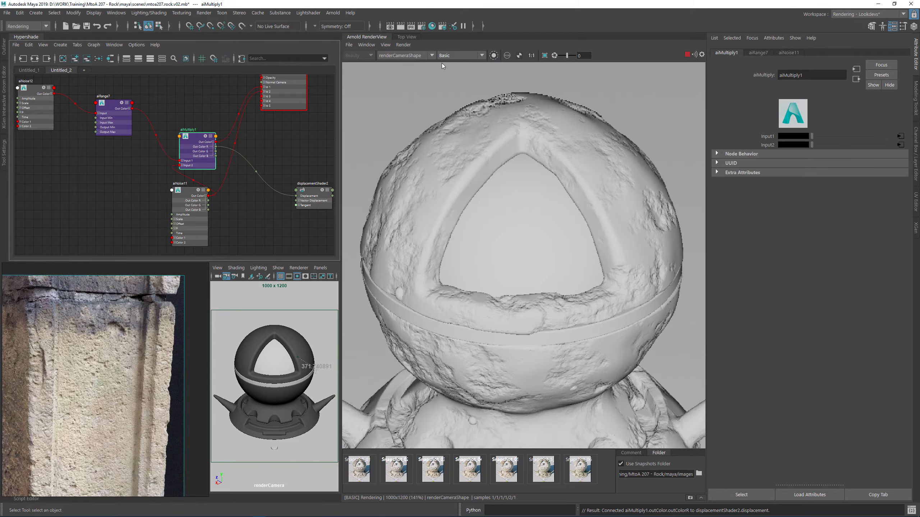
{"action": "scroll", "coordinate": [560, 319], "scroll_direction": "up", "scroll_amount": 2}
{"action": "middle_click_drag", "start_coordinate": [560, 319], "coordinate": [514, 153]}
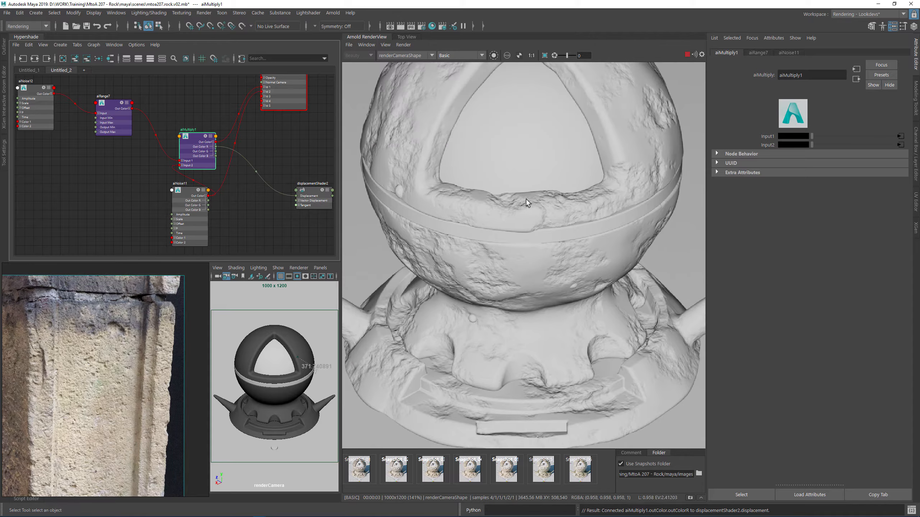
{"action": "middle_click_drag", "start_coordinate": [601, 196], "coordinate": [559, 230]}
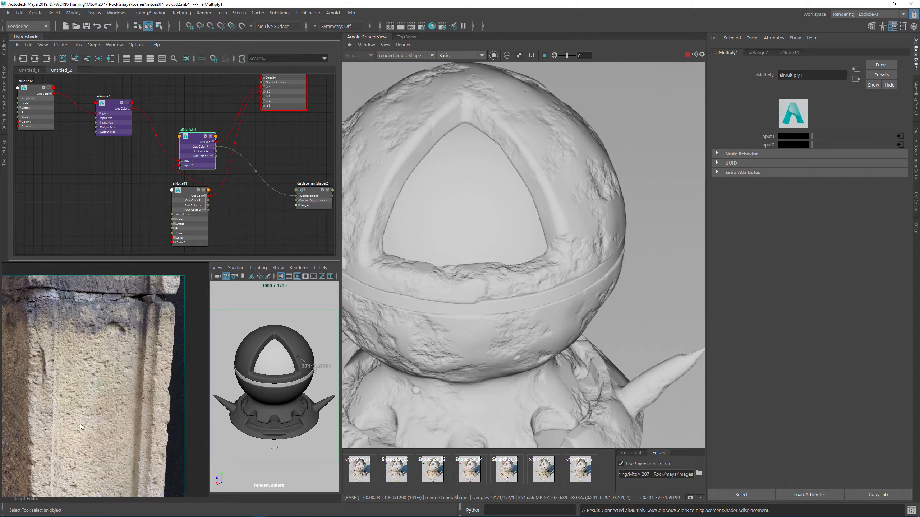
- Compare the chipped edge of the stone pillar reference with the displaced lower rim of the rendered ball
{"action": "scroll", "coordinate": [155, 379], "scroll_direction": "up", "scroll_amount": 3}
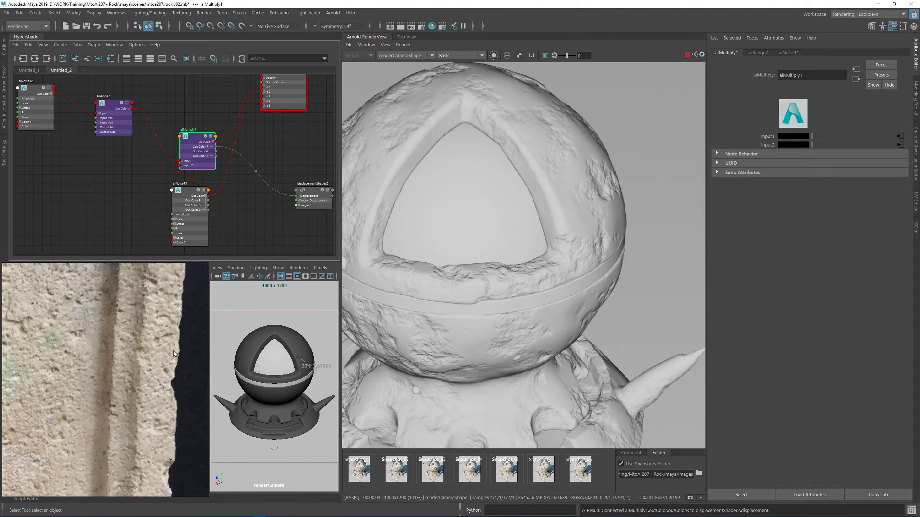
{"action": "left_click_drag", "start_coordinate": [172, 414], "coordinate": [133, 323]}
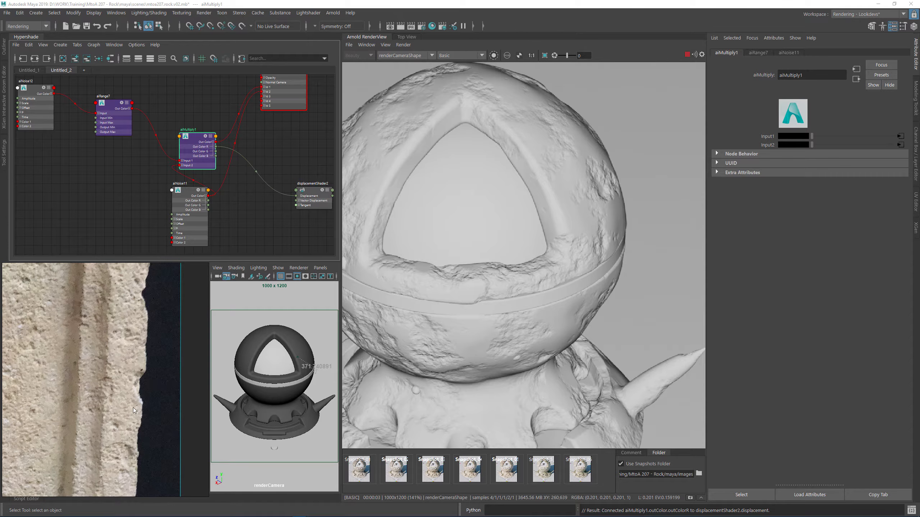
{"action": "left_click_drag", "start_coordinate": [114, 461], "coordinate": [114, 392]}
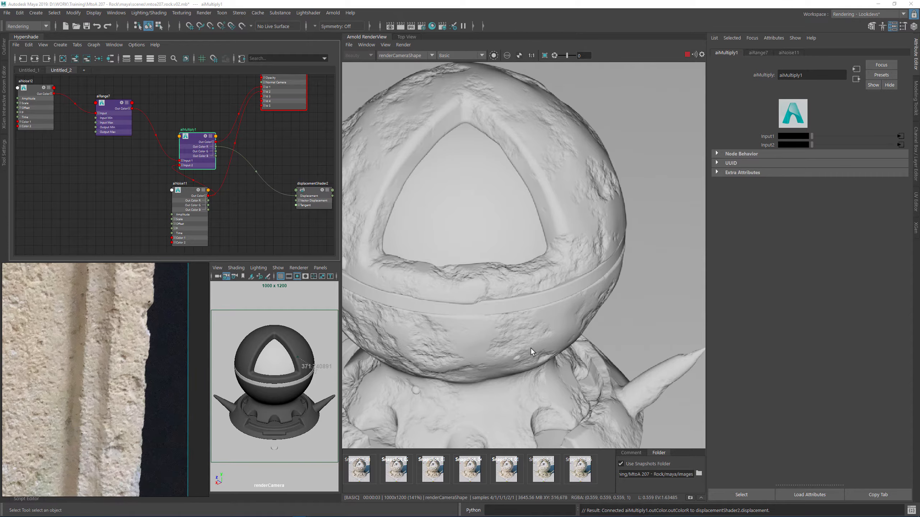
{"action": "scroll", "coordinate": [584, 338], "scroll_direction": "up", "scroll_amount": 5}
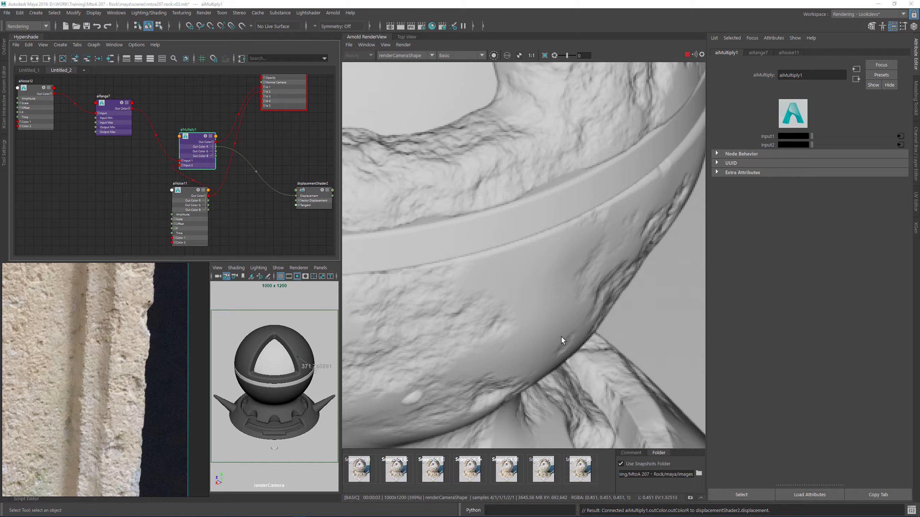
{"action": "scroll", "coordinate": [99, 363], "scroll_direction": "down", "scroll_amount": 2}
- Browse the stone reference photos, examining the surface wear and worn edges of the pillars up close
{"action": "scroll", "coordinate": [98, 363], "scroll_direction": "down", "scroll_amount": 4}
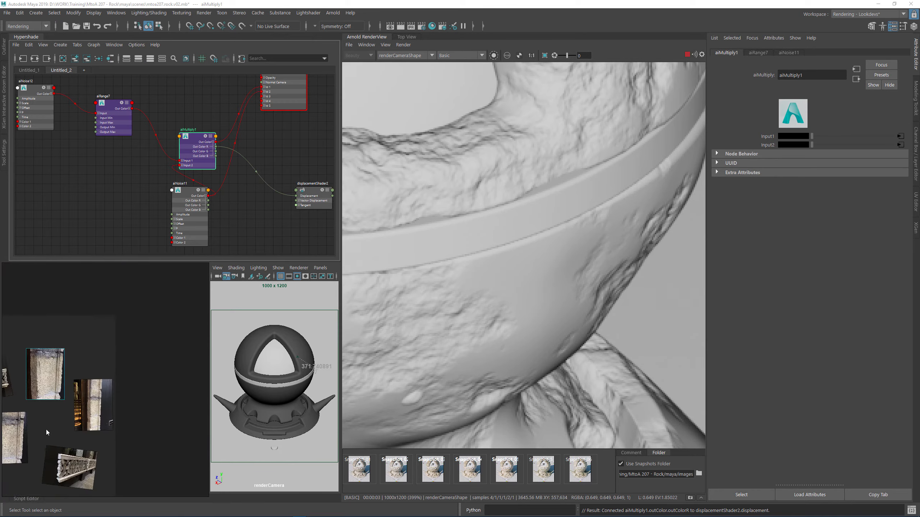
{"action": "scroll", "coordinate": [100, 367], "scroll_direction": "up", "scroll_amount": 6}
{"action": "scroll", "coordinate": [101, 367], "scroll_direction": "down", "scroll_amount": 5}
{"action": "scroll", "coordinate": [100, 367], "scroll_direction": "up", "scroll_amount": 4}
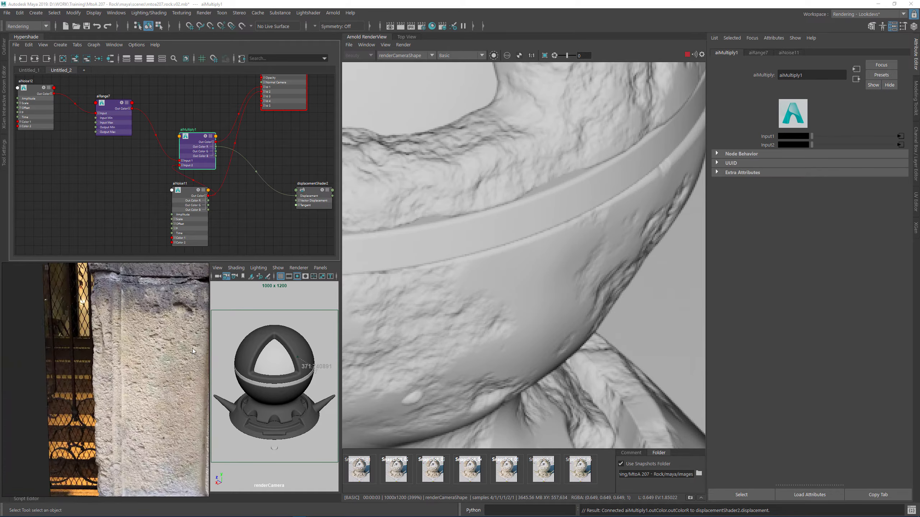
{"action": "scroll", "coordinate": [129, 376], "scroll_direction": "down", "scroll_amount": 4}
{"action": "scroll", "coordinate": [128, 376], "scroll_direction": "up", "scroll_amount": 4}
{"action": "scroll", "coordinate": [116, 377], "scroll_direction": "down", "scroll_amount": 4}
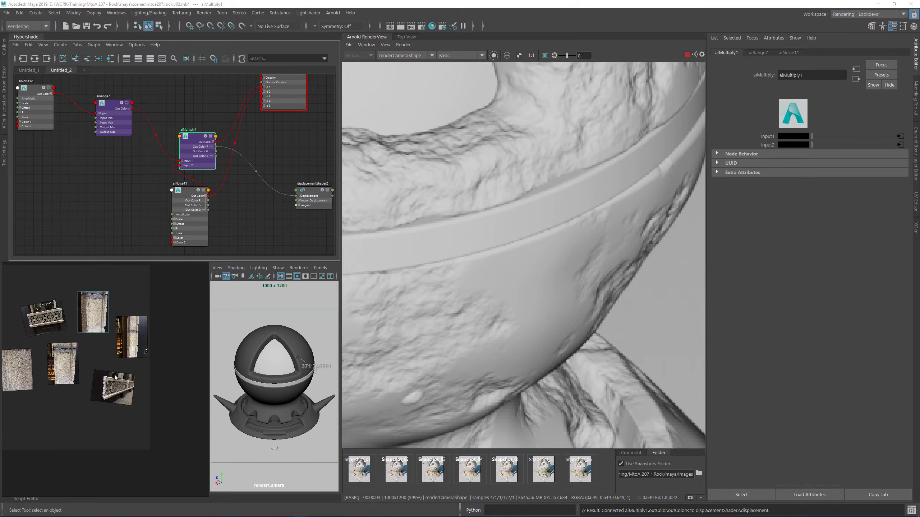
{"action": "scroll", "coordinate": [109, 359], "scroll_direction": "up", "scroll_amount": 4}
{"action": "scroll", "coordinate": [180, 347], "scroll_direction": "down", "scroll_amount": 5}
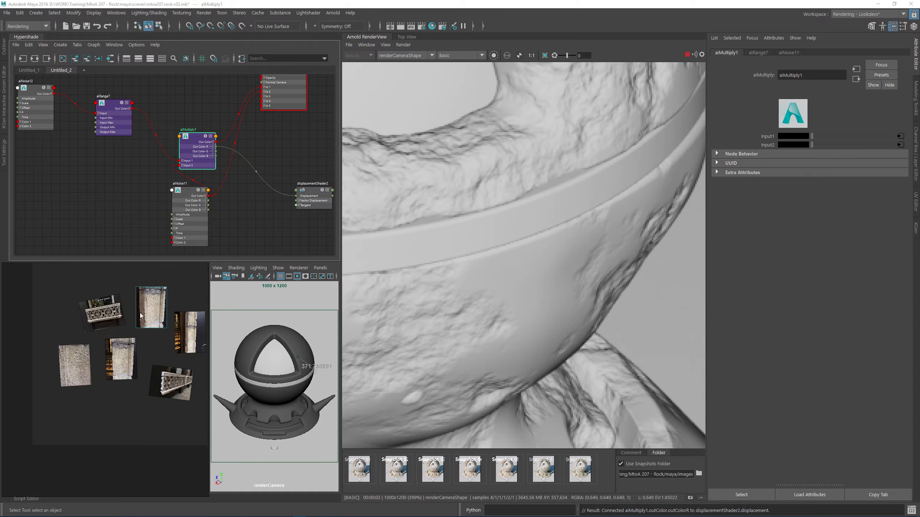
{"action": "scroll", "coordinate": [180, 347], "scroll_direction": "up", "scroll_amount": 4}
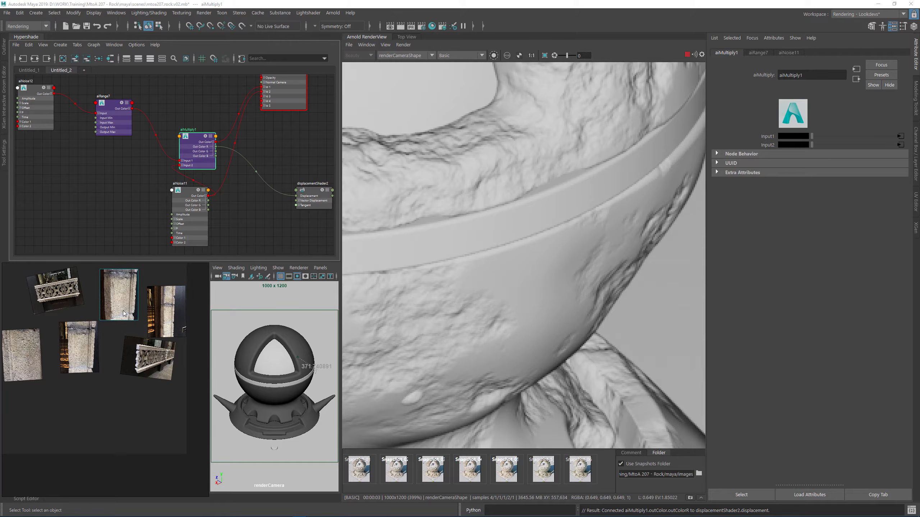
{"action": "scroll", "coordinate": [72, 352], "scroll_direction": "up", "scroll_amount": 4}
{"action": "scroll", "coordinate": [108, 353], "scroll_direction": "down", "scroll_amount": 5}
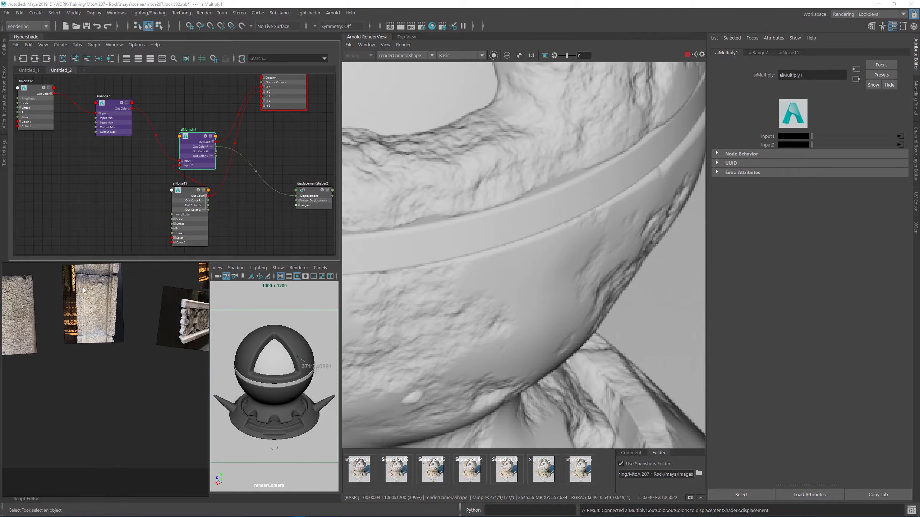
{"action": "scroll", "coordinate": [159, 355], "scroll_direction": "up", "scroll_amount": 3}
{"action": "scroll", "coordinate": [159, 355], "scroll_direction": "up", "scroll_amount": 5}
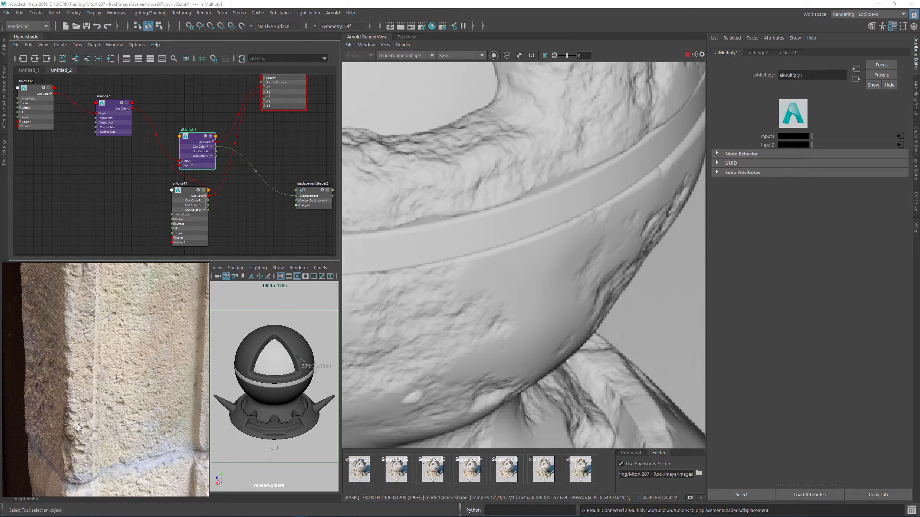
- Examine the fine pitting on the remaining pillar and flat slab references, and compare it with the full displaced render
{"action": "scroll", "coordinate": [115, 394], "scroll_direction": "down", "scroll_amount": 6}
{"action": "middle_click_drag", "start_coordinate": [161, 439], "coordinate": [58, 395]}
{"action": "scroll", "coordinate": [131, 402], "scroll_direction": "up", "scroll_amount": 3}
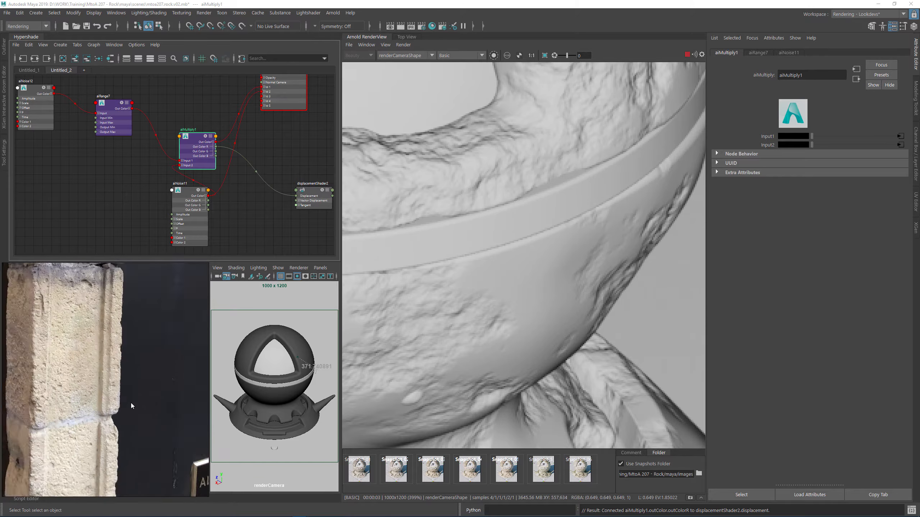
{"action": "scroll", "coordinate": [82, 447], "scroll_direction": "down", "scroll_amount": 3}
{"action": "scroll", "coordinate": [81, 448], "scroll_direction": "down", "scroll_amount": 3}
{"action": "middle_click_drag", "start_coordinate": [82, 448], "coordinate": [194, 422]}
{"action": "scroll", "coordinate": [104, 346], "scroll_direction": "up", "scroll_amount": 3}
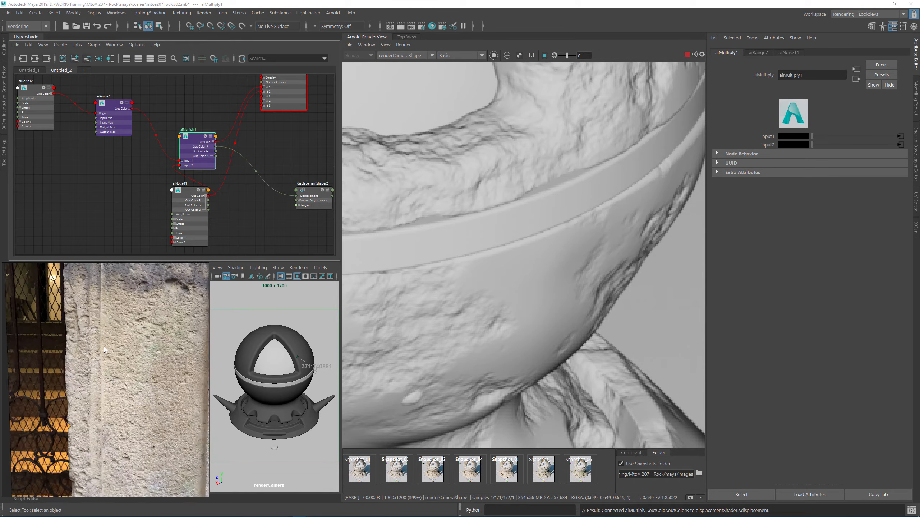
{"action": "scroll", "coordinate": [104, 347], "scroll_direction": "down", "scroll_amount": 4}
{"action": "middle_click_drag", "start_coordinate": [129, 369], "coordinate": [76, 421]}
{"action": "scroll", "coordinate": [99, 382], "scroll_direction": "up", "scroll_amount": 3}
{"action": "scroll", "coordinate": [108, 381], "scroll_direction": "down", "scroll_amount": 3}
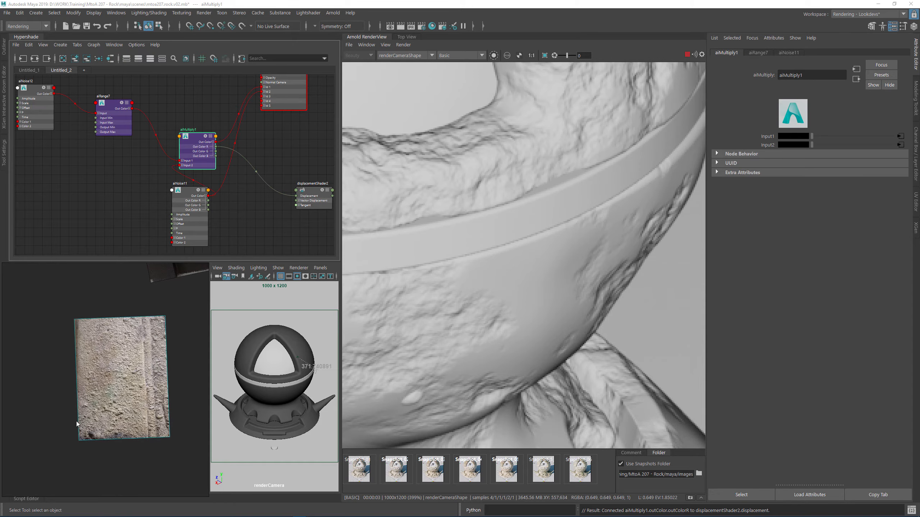
{"action": "scroll", "coordinate": [139, 395], "scroll_direction": "up", "scroll_amount": 3}
{"action": "scroll", "coordinate": [136, 396], "scroll_direction": "down", "scroll_amount": 3}
{"action": "left_click_drag", "start_coordinate": [139, 344], "coordinate": [104, 410]}
{"action": "scroll", "coordinate": [126, 383], "scroll_direction": "up", "scroll_amount": 3}
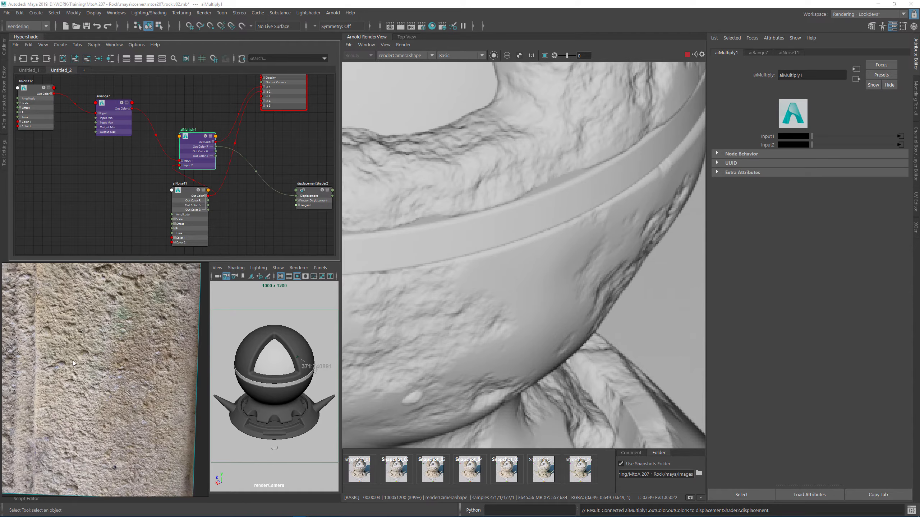
{"action": "scroll", "coordinate": [72, 361], "scroll_direction": "down", "scroll_amount": 3}
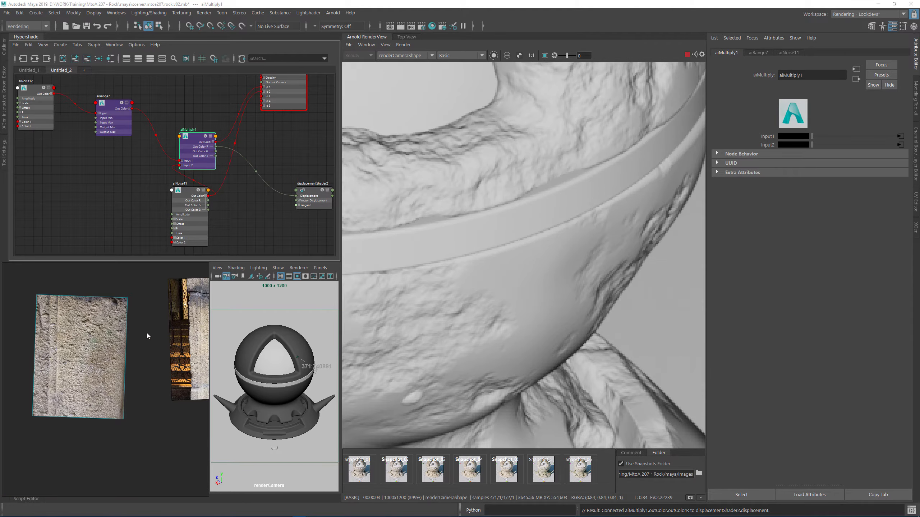
{"action": "scroll", "coordinate": [512, 239], "scroll_direction": "down", "scroll_amount": 3}
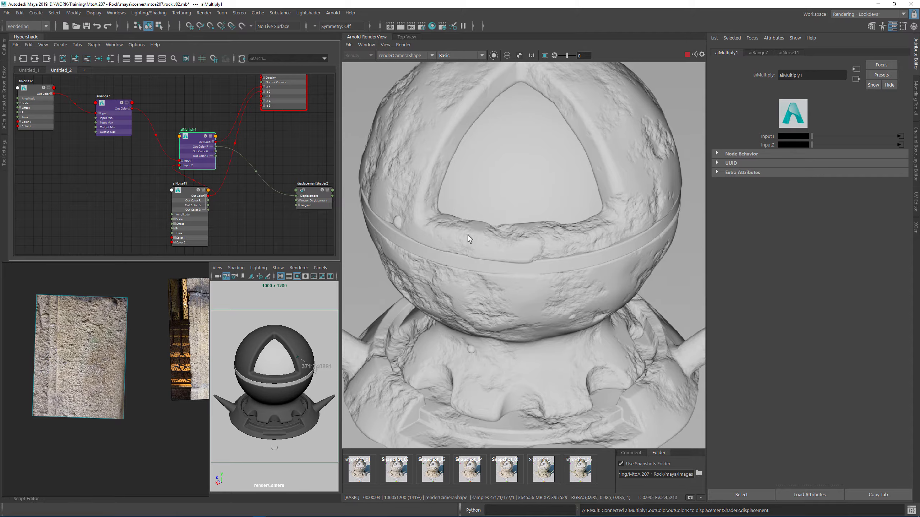
{"action": "middle_click_drag", "start_coordinate": [627, 273], "coordinate": [587, 264]}
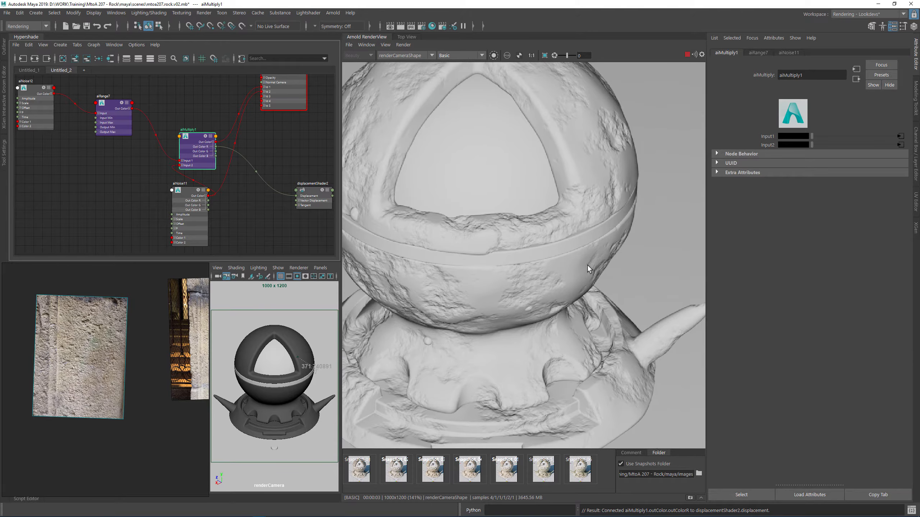
- Move aiNoise11, aiNoise12, aiRange7 and aiMultiply1 away from displacementShader2 to free space in the node graph
{"action": "scroll", "coordinate": [419, 370], "scroll_direction": "up", "scroll_amount": 3}
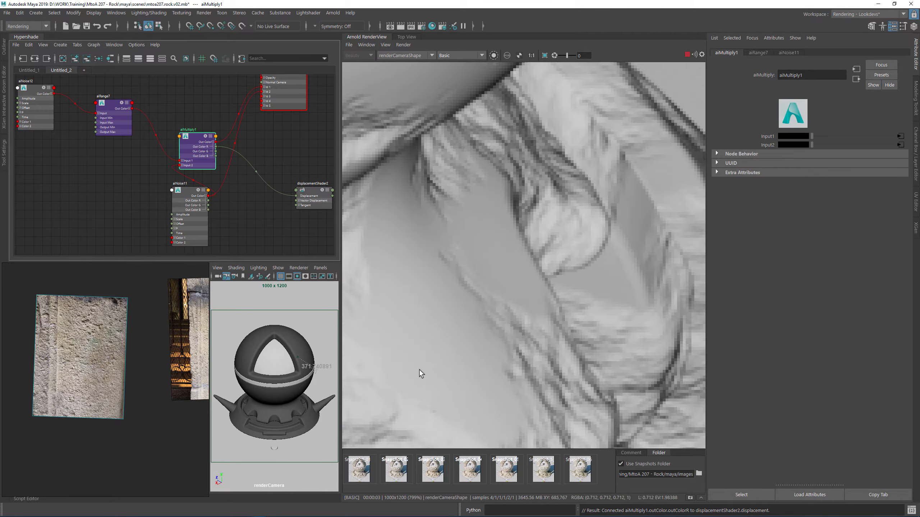
{"action": "middle_click_drag", "start_coordinate": [419, 370], "coordinate": [458, 299]}
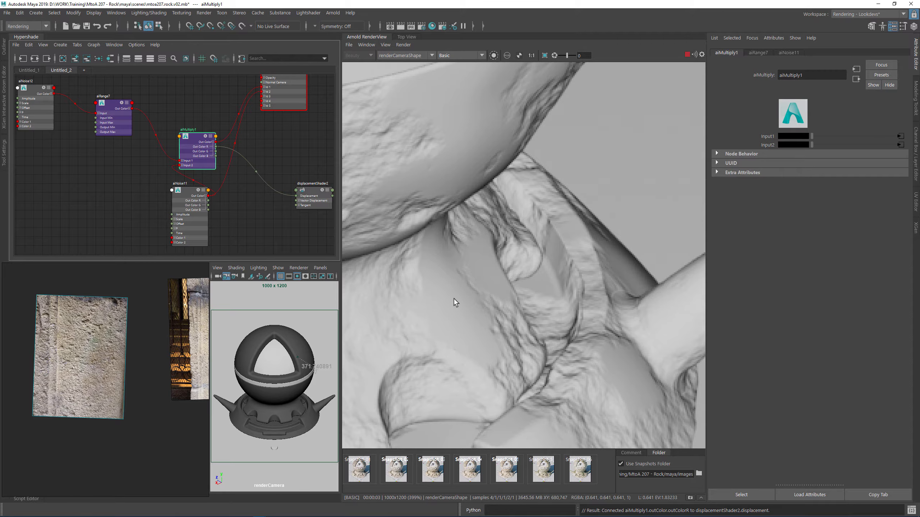
{"action": "left_click", "coordinate": [190, 233]}
{"action": "left_click_drag", "start_coordinate": [190, 232], "coordinate": [94, 221]}
{"action": "left_click", "coordinate": [196, 218]}
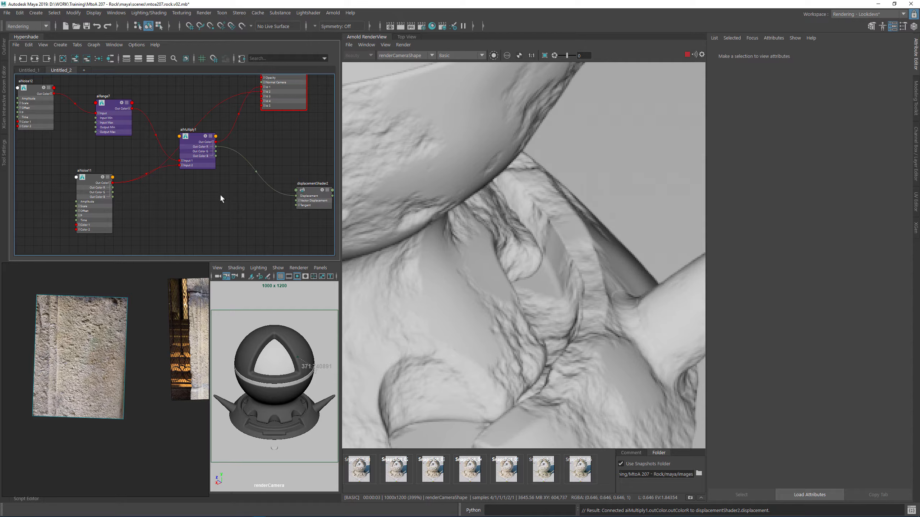
{"action": "scroll", "coordinate": [239, 190], "scroll_direction": "down", "scroll_amount": 4}
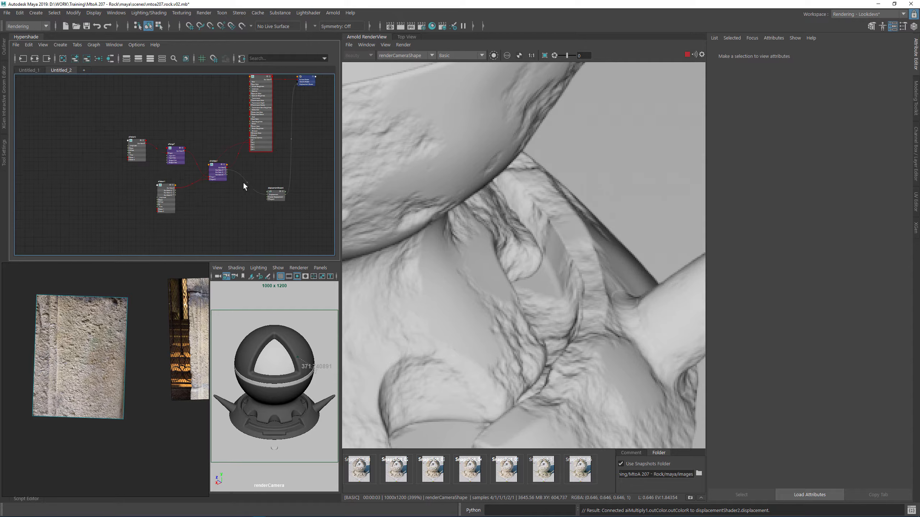
{"action": "left_click_drag", "start_coordinate": [132, 149], "coordinate": [84, 149]}
{"action": "left_click_drag", "start_coordinate": [174, 153], "coordinate": [122, 150]}
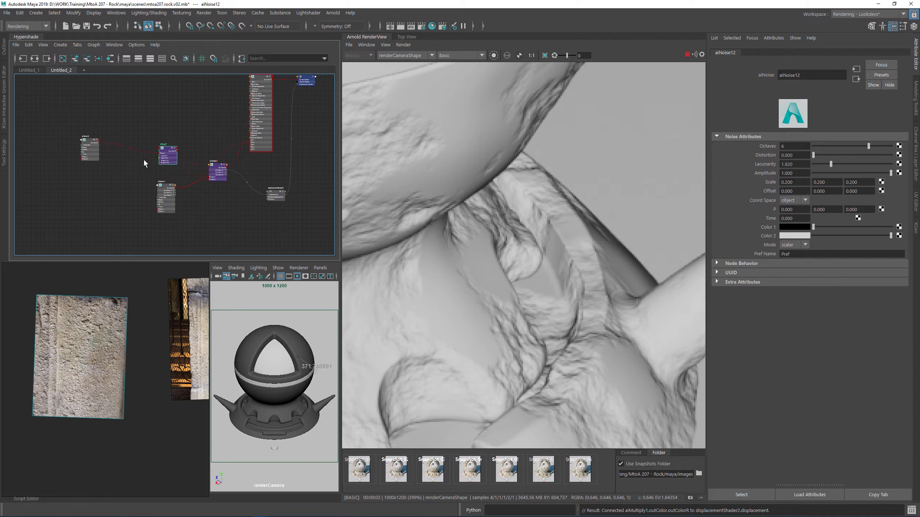
{"action": "left_click_drag", "start_coordinate": [173, 199], "coordinate": [108, 201]}
{"action": "left_click_drag", "start_coordinate": [217, 177], "coordinate": [160, 166]}
- Add a new aiNoise node beside aiMultiply1 in the node graph and set its Octaves to 8
{"action": "scroll", "coordinate": [192, 171], "scroll_direction": "up", "scroll_amount": 5}
{"action": "left_click", "coordinate": [205, 215]}
{"action": "key", "text": "Tab"}
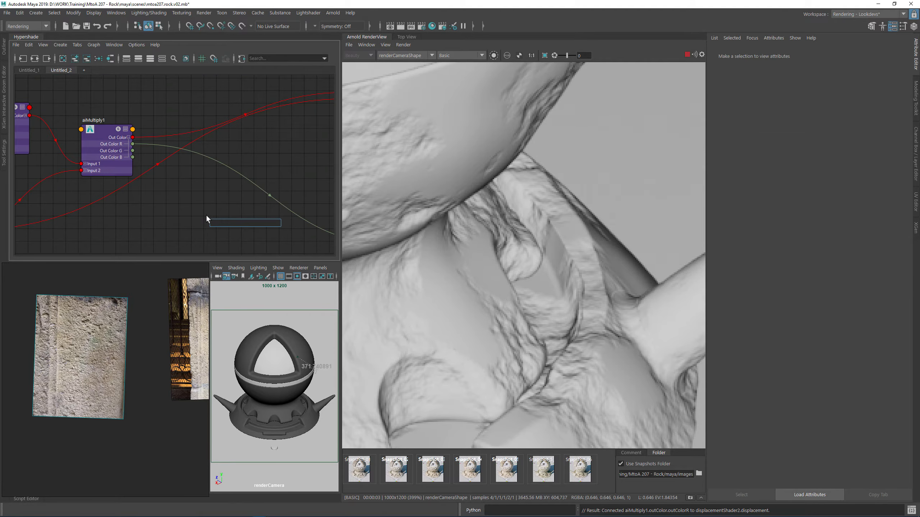
{"action": "type", "text": "ainoi"}
{"action": "key", "text": "Return"}
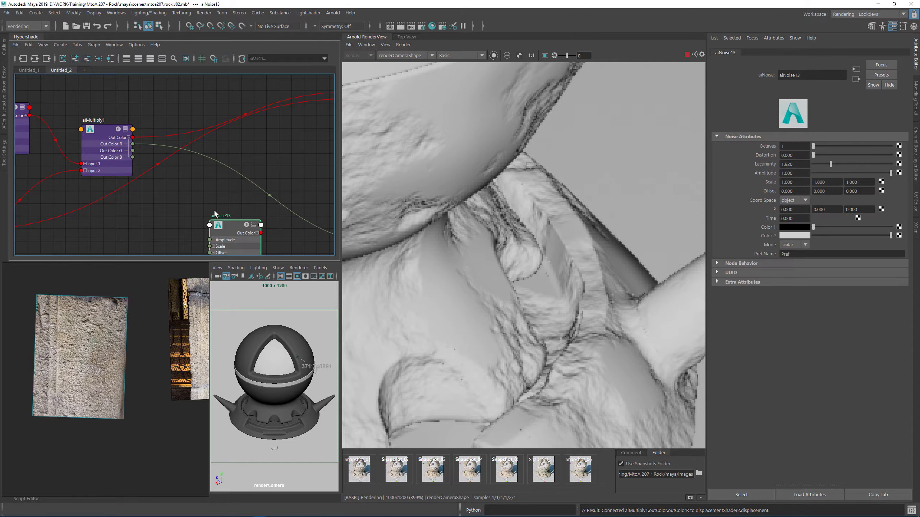
{"action": "middle_click_drag", "start_coordinate": [190, 208], "coordinate": [211, 175], "text": "alt"}
{"action": "left_click_drag", "start_coordinate": [253, 188], "coordinate": [230, 176]}
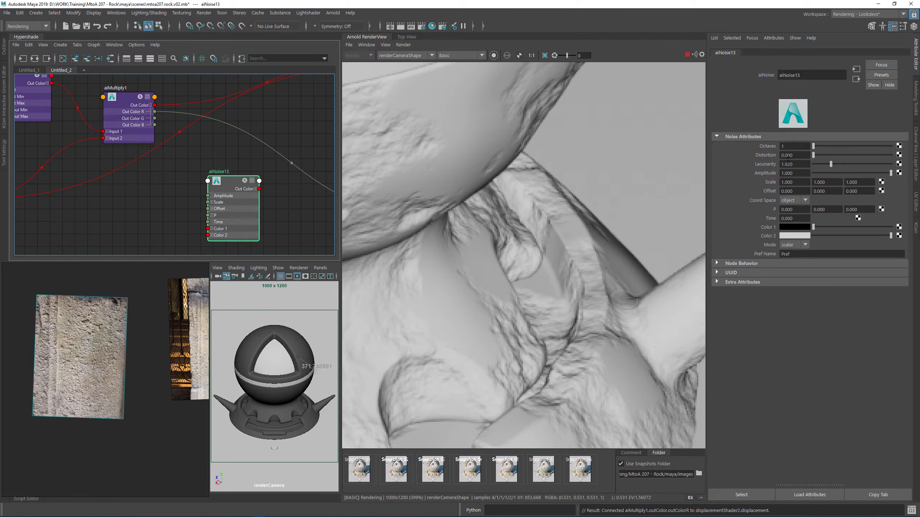
{"action": "left_click", "coordinate": [772, 144]}
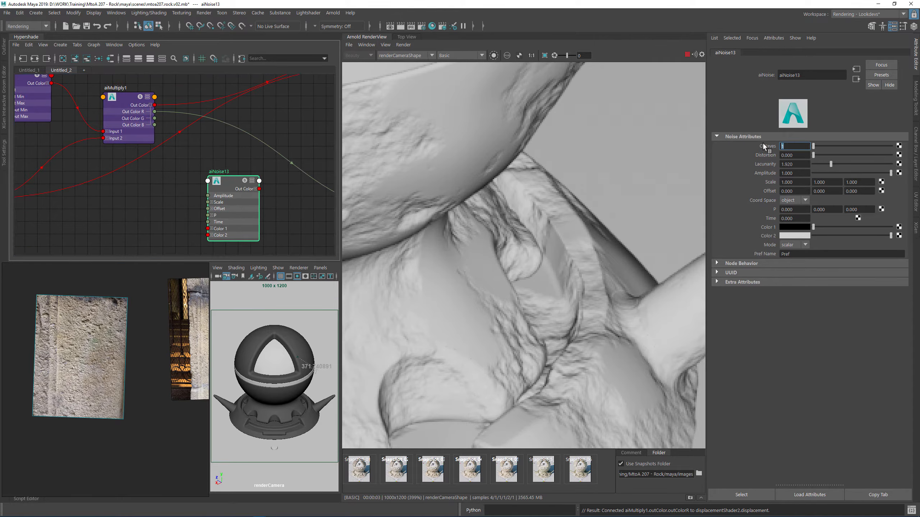
{"action": "type", "text": "8"}
{"action": "key", "text": "Return"}
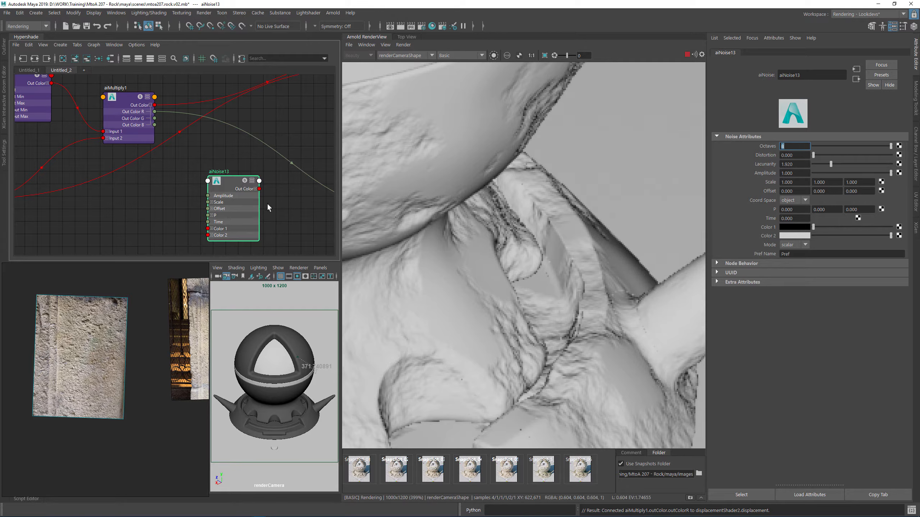
- Add a second aiMultiply node beside the new noise and connect aiMultiply1's Out Color to its Input 1
{"action": "left_click_drag", "start_coordinate": [228, 180], "coordinate": [174, 195]}
{"action": "left_click", "coordinate": [214, 160]}
{"action": "key", "text": "Tab"}
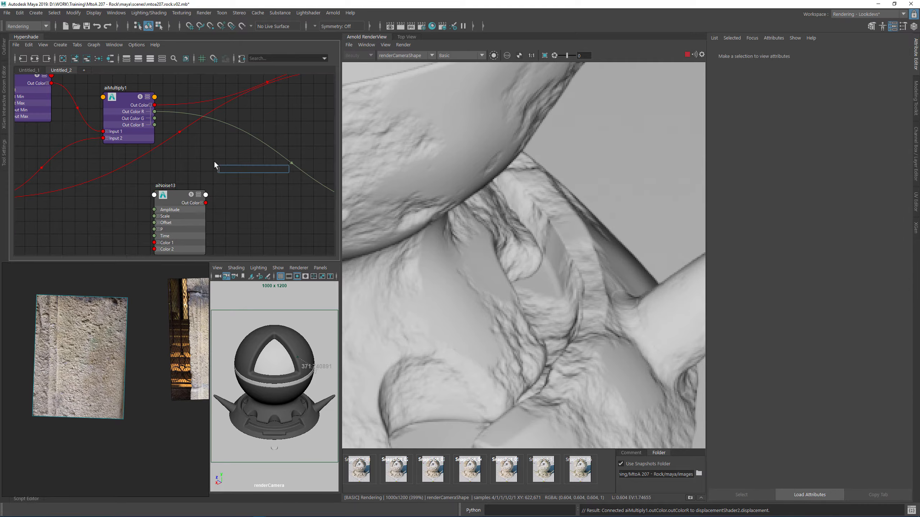
{"action": "type", "text": "aimul"}
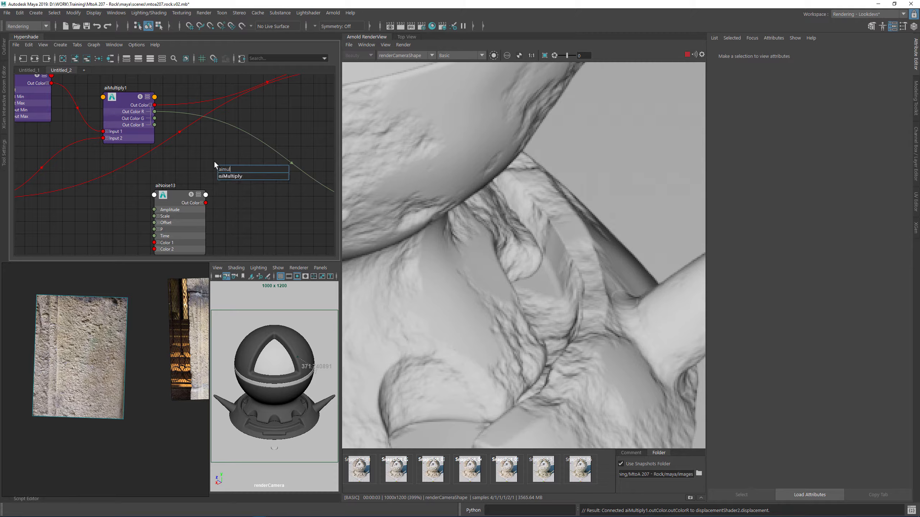
{"action": "key", "text": "Return"}
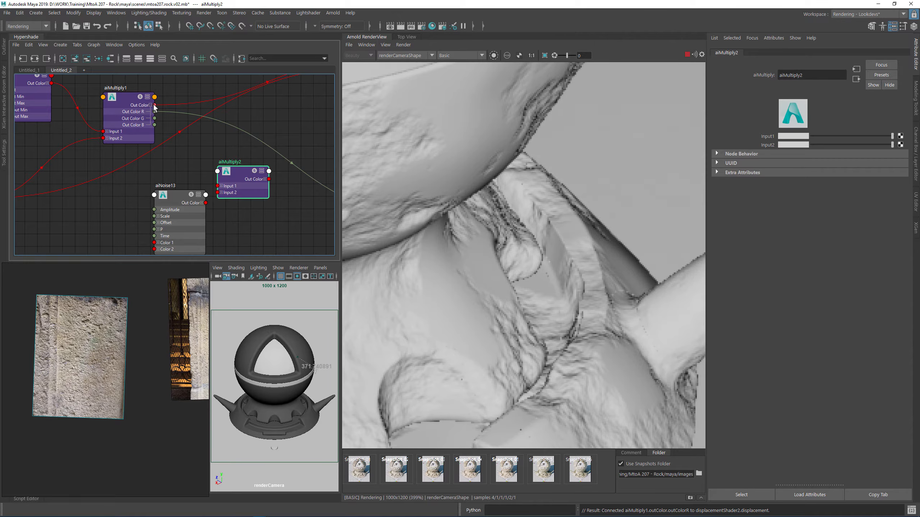
{"action": "left_click_drag", "start_coordinate": [154, 105], "coordinate": [216, 185]}
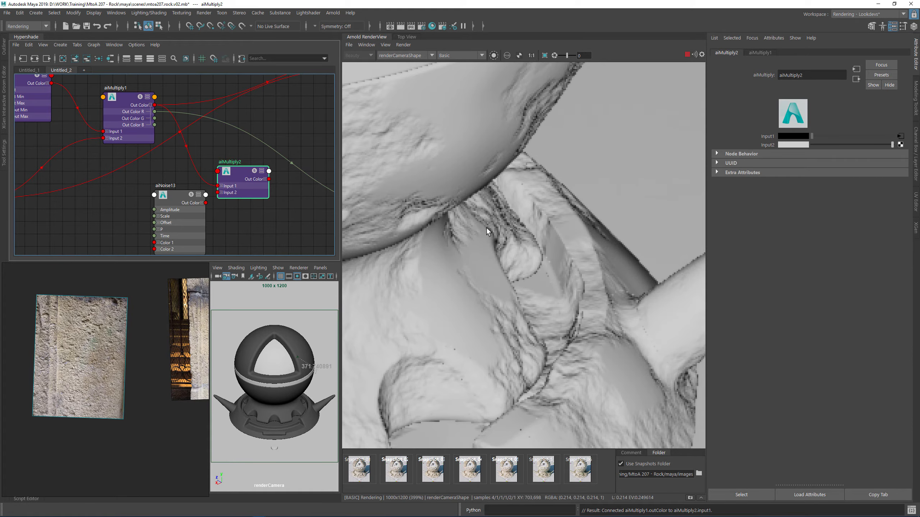
- Define a render region over the ball's lower edge where it meets the base
{"action": "scroll", "coordinate": [486, 227], "scroll_direction": "down", "scroll_amount": 4}
{"action": "scroll", "coordinate": [471, 171], "scroll_direction": "up", "scroll_amount": 2}
{"action": "left_click_drag", "start_coordinate": [413, 138], "coordinate": [569, 300]}
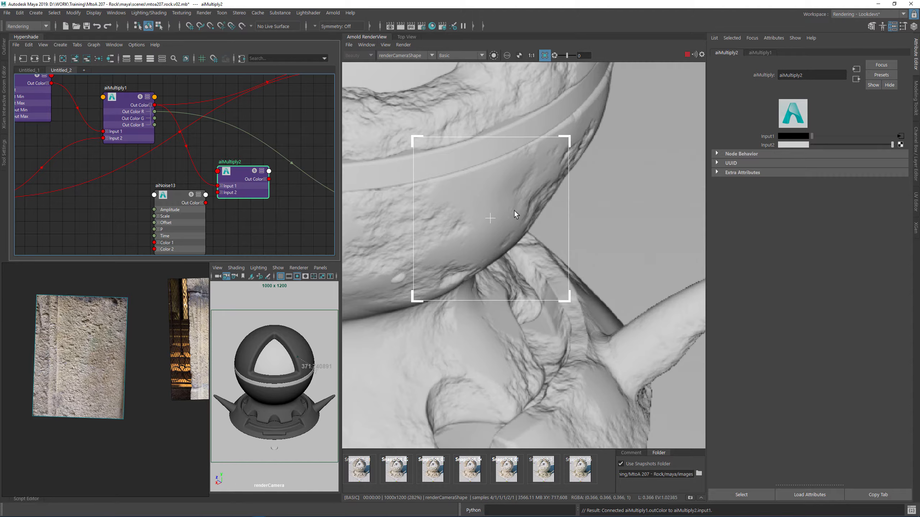
- Connect aiNoise13's Out Color to Input 2 of aiMultiply2, and aiMultiply2's Out Color R to the Displacement of displacementShader2
{"action": "left_click_drag", "start_coordinate": [213, 199], "coordinate": [144, 208]}
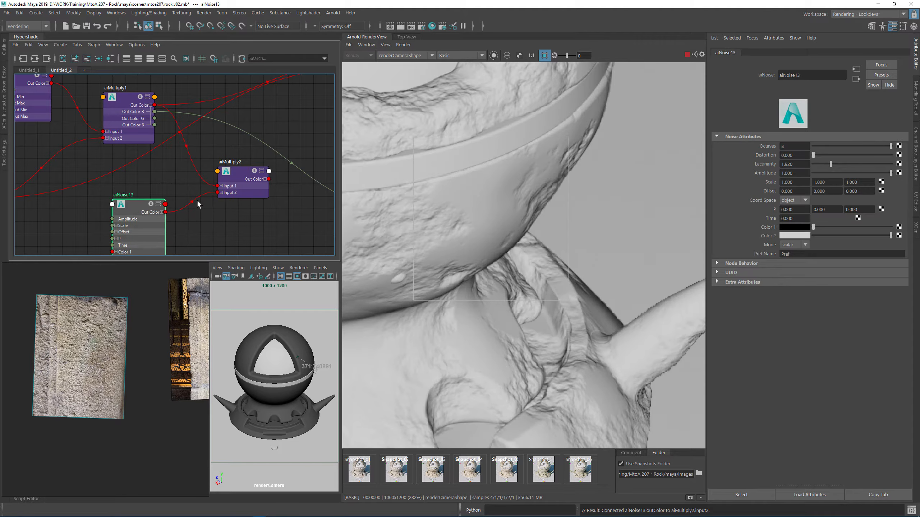
{"action": "left_click", "coordinate": [265, 180]}
{"action": "scroll", "coordinate": [269, 199], "scroll_direction": "down", "scroll_amount": 4}
{"action": "middle_click_drag", "start_coordinate": [270, 200], "coordinate": [200, 183], "text": "alt"}
{"action": "left_click_drag", "start_coordinate": [199, 179], "coordinate": [267, 157]}
{"action": "scroll", "coordinate": [289, 221], "scroll_direction": "up", "scroll_amount": 4}
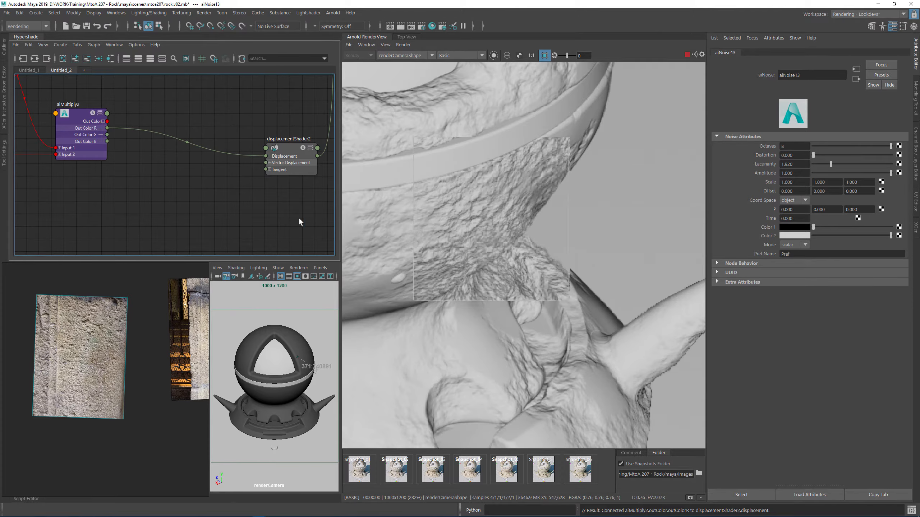
- Try a Color 1 brightness value of 0.6 on aiNoise13 to soften the fine displacement
{"action": "middle_click_drag", "start_coordinate": [155, 212], "coordinate": [264, 220], "text": "alt"}
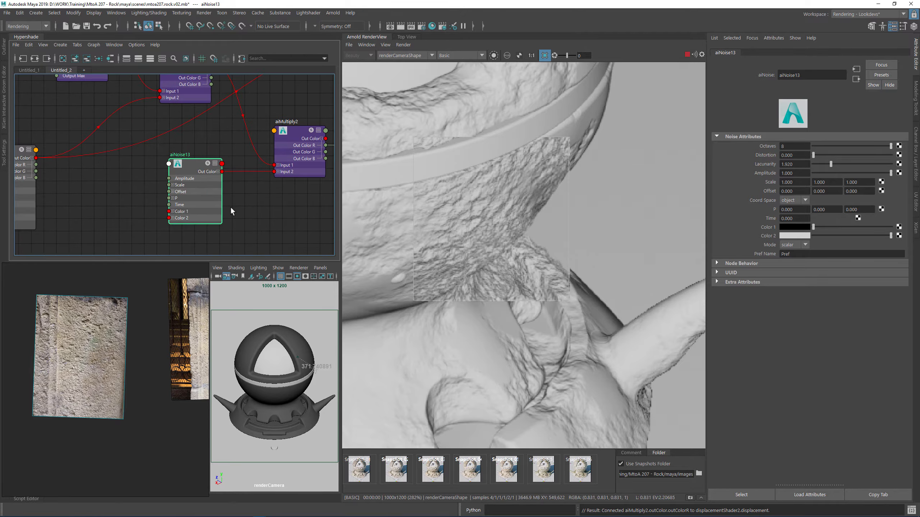
{"action": "left_click", "coordinate": [796, 226]}
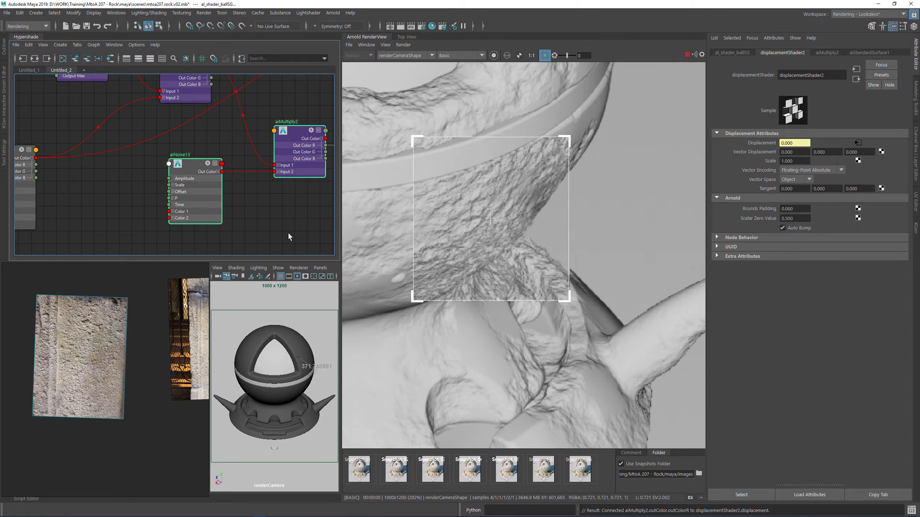
{"action": "left_click", "coordinate": [201, 189]}
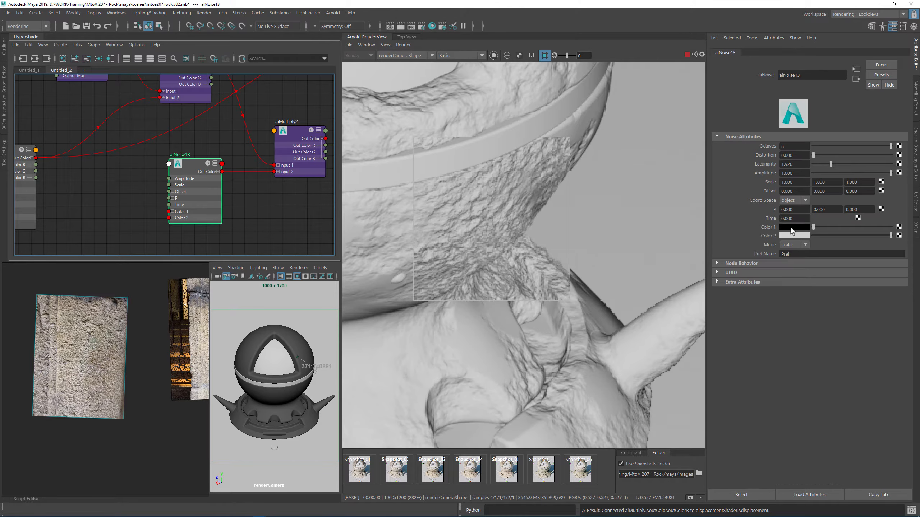
{"action": "left_click", "coordinate": [792, 228]}
{"action": "type", "text": "0.6"}
{"action": "key", "text": "Return"}
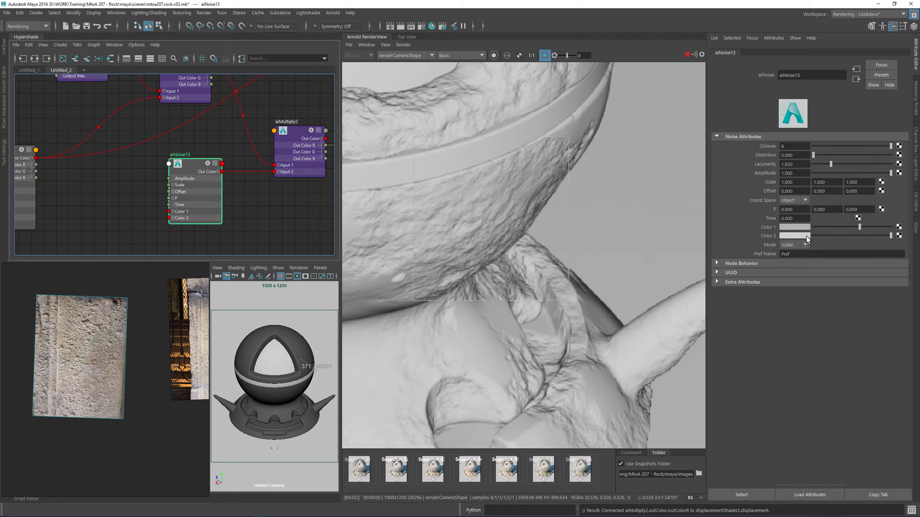
- Set the brightness value of aiNoise13's Color 1 to 0.75
{"action": "left_click", "coordinate": [793, 228]}
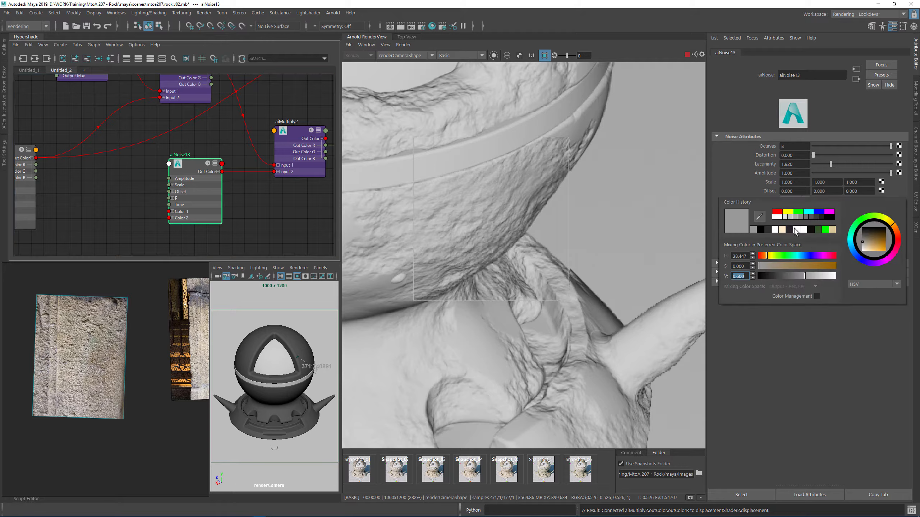
{"action": "key", "text": "BackSpace"}
{"action": "type", "text": ".75"}
{"action": "key", "text": "Return"}
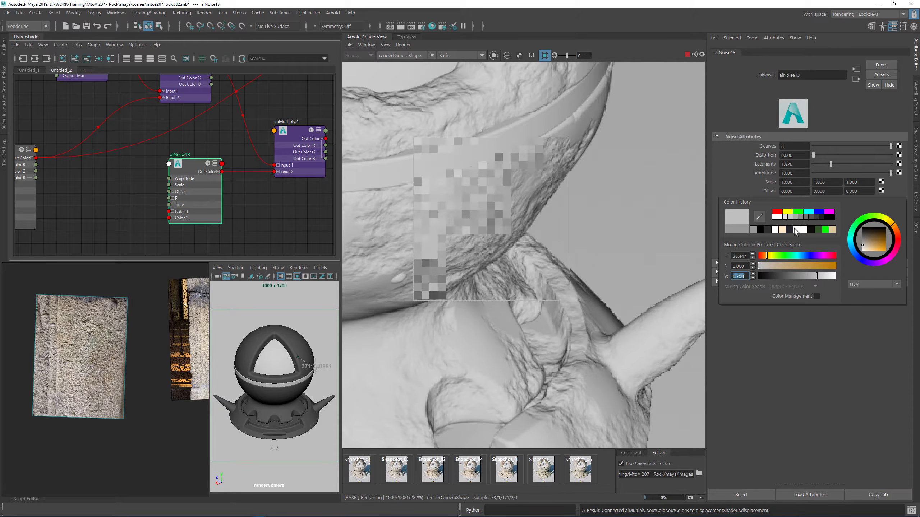
- Turn off the render region so the whole shader ball renders with the new displacement
{"action": "scroll", "coordinate": [552, 295], "scroll_direction": "down", "scroll_amount": 3}
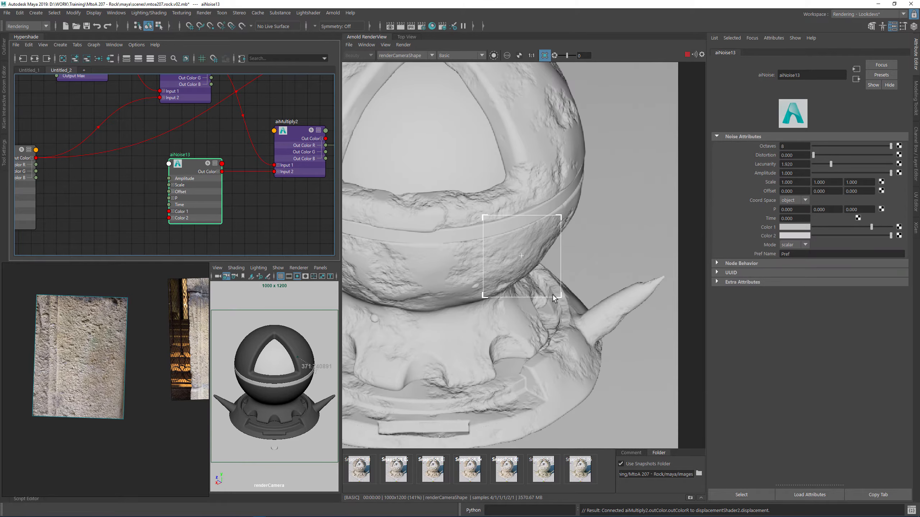
{"action": "left_click", "coordinate": [504, 346]}
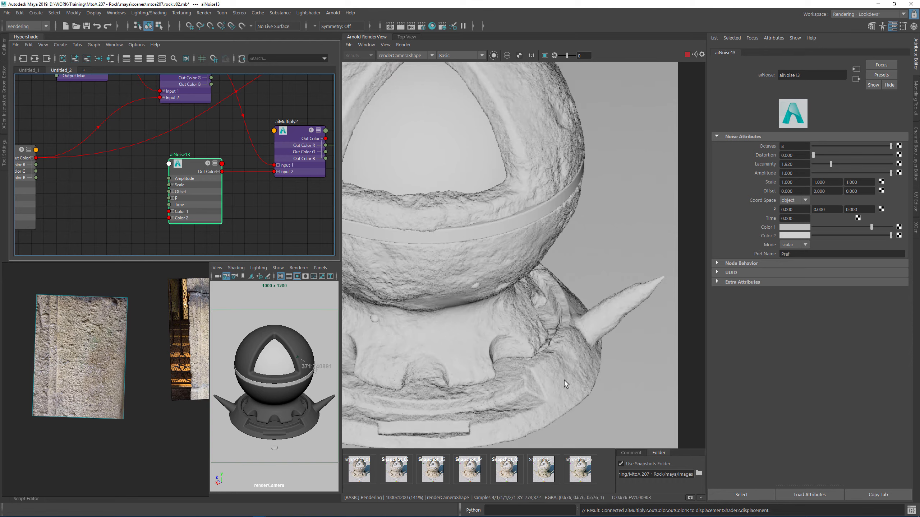
{"action": "scroll", "coordinate": [445, 221], "scroll_direction": "down", "scroll_amount": 2}
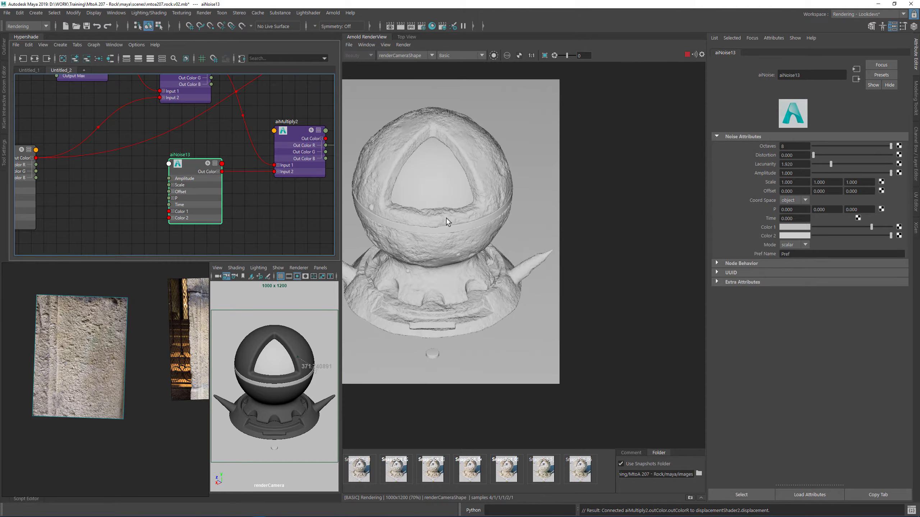
- Examine the fine surface roughness on the rendered ball and base up close, and compare it with the pitted stone reference
{"action": "scroll", "coordinate": [472, 215], "scroll_direction": "up", "scroll_amount": 2}
{"action": "middle_click_drag", "start_coordinate": [481, 122], "coordinate": [537, 241]}
{"action": "scroll", "coordinate": [530, 154], "scroll_direction": "up", "scroll_amount": 3}
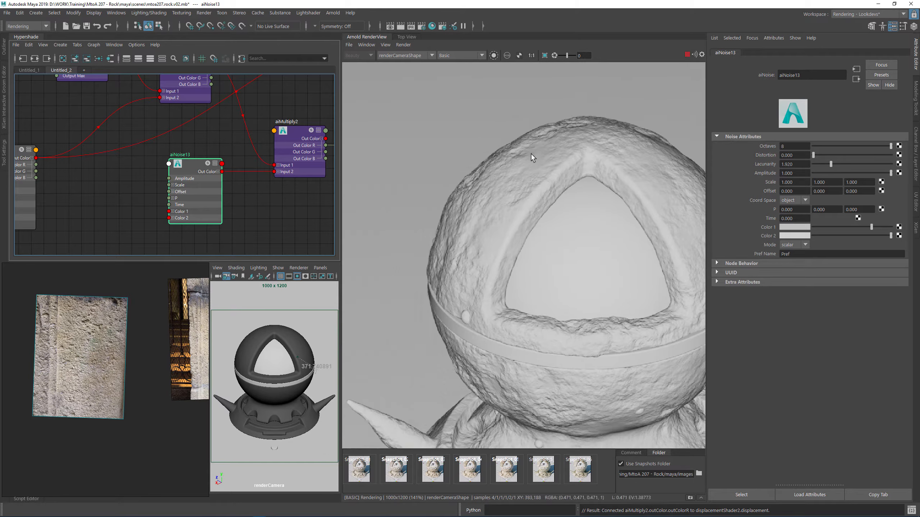
{"action": "scroll", "coordinate": [561, 174], "scroll_direction": "up", "scroll_amount": 3}
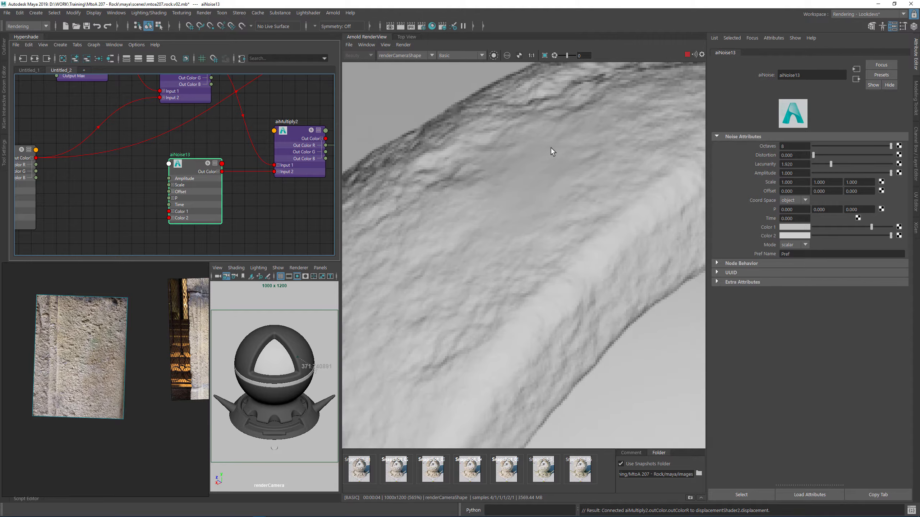
{"action": "scroll", "coordinate": [525, 187], "scroll_direction": "down", "scroll_amount": 5}
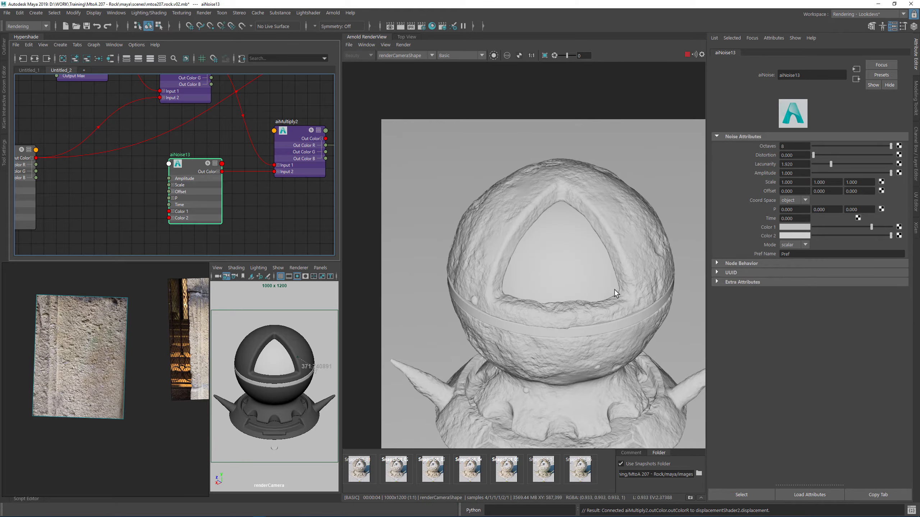
{"action": "middle_click_drag", "start_coordinate": [587, 273], "coordinate": [509, 249]}
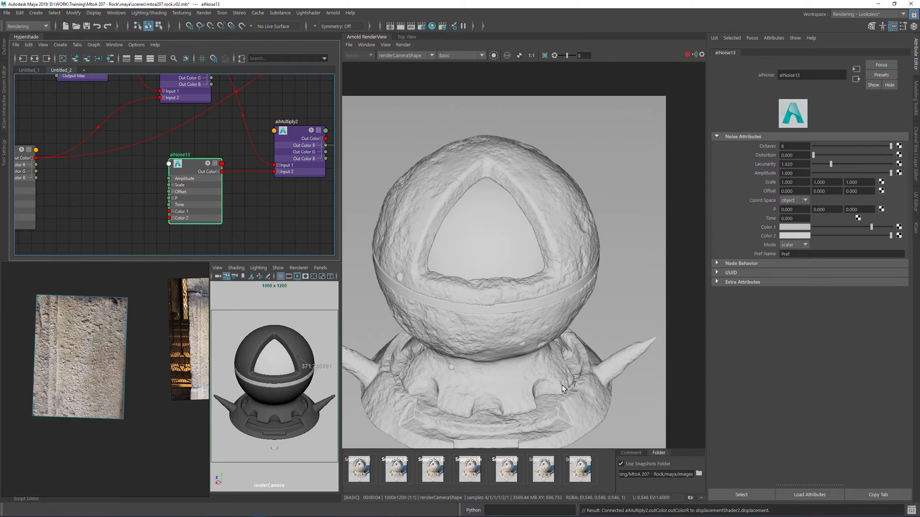
{"action": "scroll", "coordinate": [558, 406], "scroll_direction": "up", "scroll_amount": 1}
{"action": "middle_click_drag", "start_coordinate": [557, 413], "coordinate": [559, 325]}
{"action": "middle_click_drag", "start_coordinate": [569, 186], "coordinate": [542, 297]}
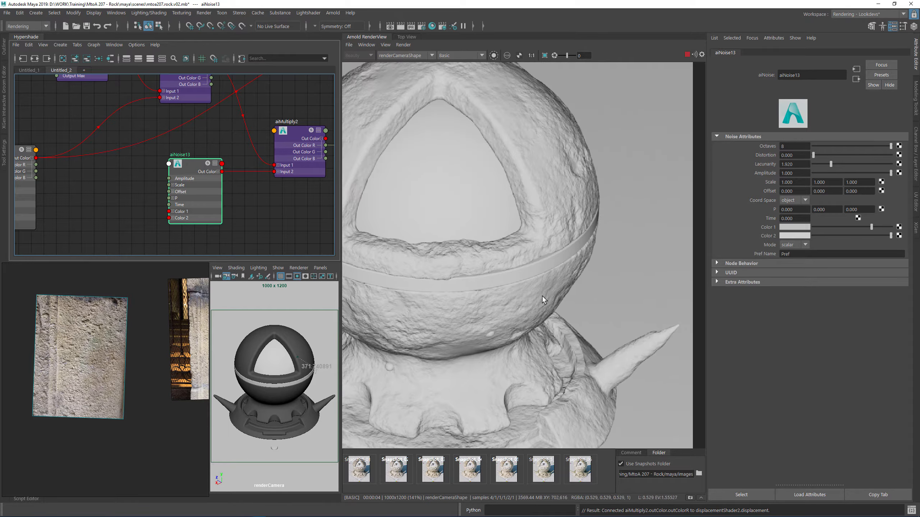
{"action": "scroll", "coordinate": [114, 336], "scroll_direction": "up", "scroll_amount": 4}
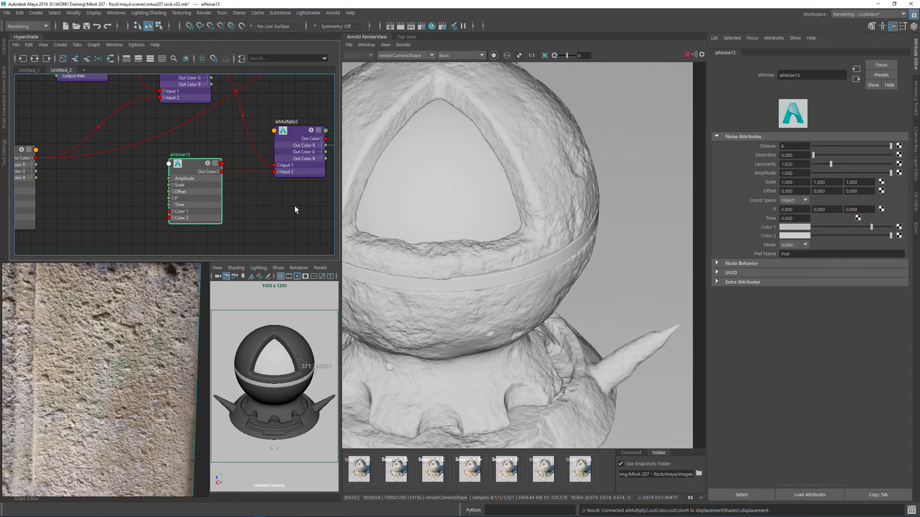
- Save the scene and review the node network from the noise nodes up to the surface shader
{"action": "left_click", "coordinate": [310, 227]}
{"action": "key", "text": "ctrl+s"}
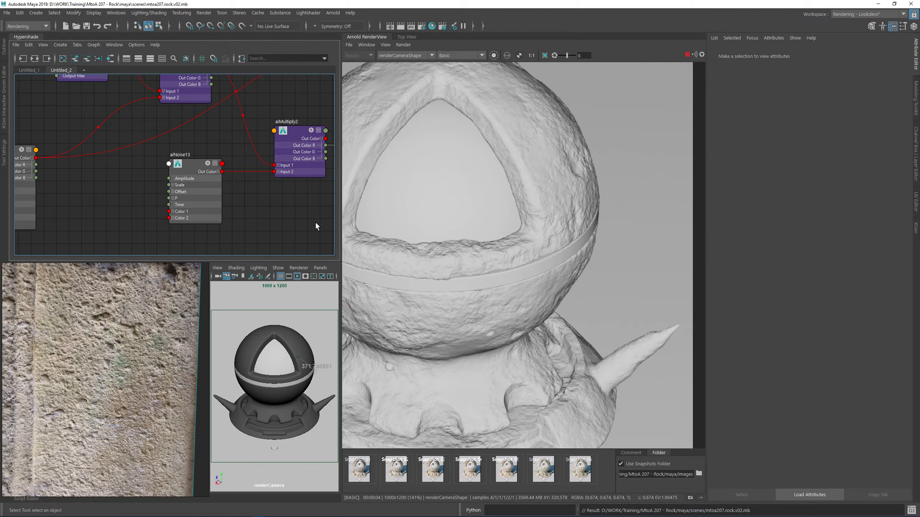
{"action": "scroll", "coordinate": [306, 215], "scroll_direction": "down", "scroll_amount": 3}
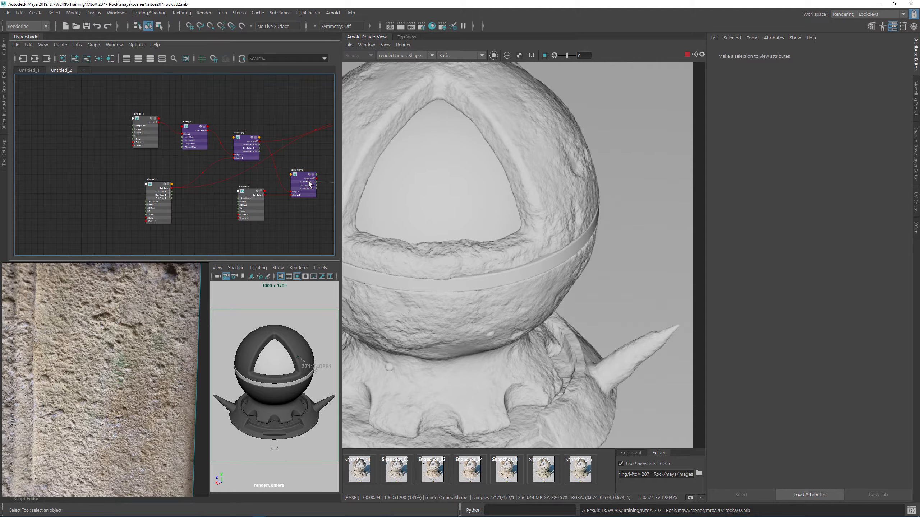
{"action": "middle_click_drag", "start_coordinate": [251, 162], "coordinate": [117, 157], "text": "alt"}
{"action": "middle_click_drag", "start_coordinate": [231, 181], "coordinate": [248, 236], "text": "alt"}
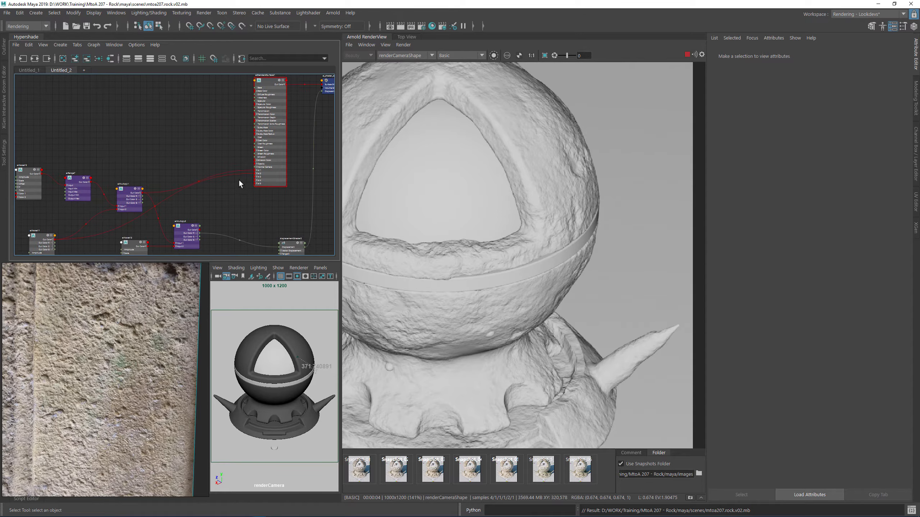
- Add an aiCellNoise node to the shading network and connect its Out Color to Id 1 of the standard surface
{"action": "scroll", "coordinate": [240, 179], "scroll_direction": "up", "scroll_amount": 3}
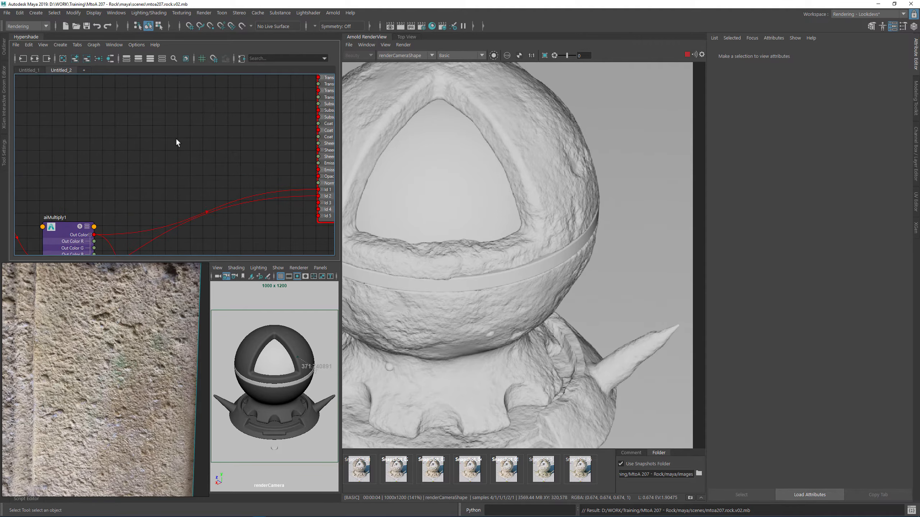
{"action": "key", "text": "Tab"}
{"action": "type", "text": "cel"}
{"action": "key", "text": "Down"}
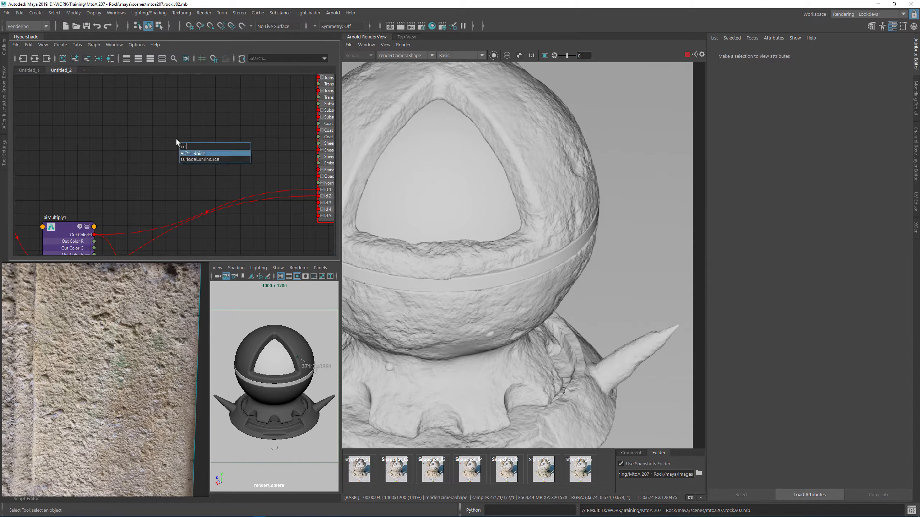
{"action": "key", "text": "Return"}
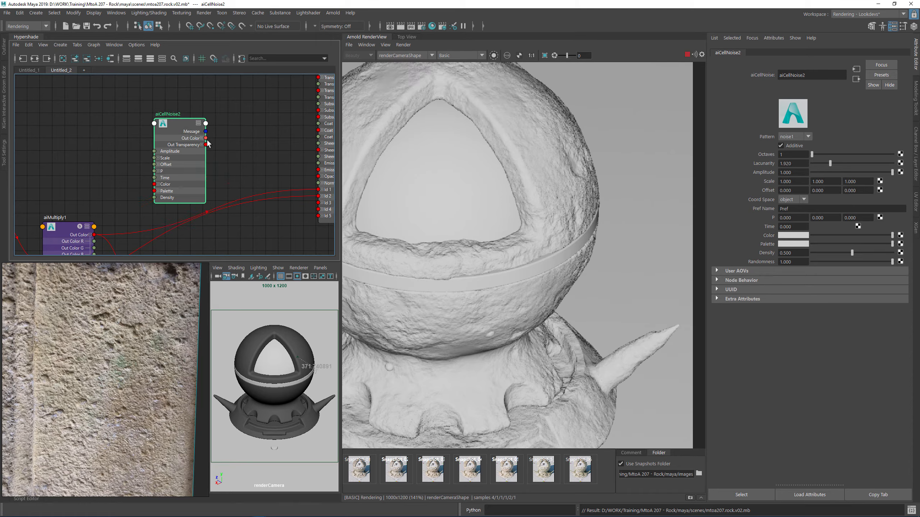
{"action": "left_click_drag", "start_coordinate": [235, 144], "coordinate": [292, 184]}
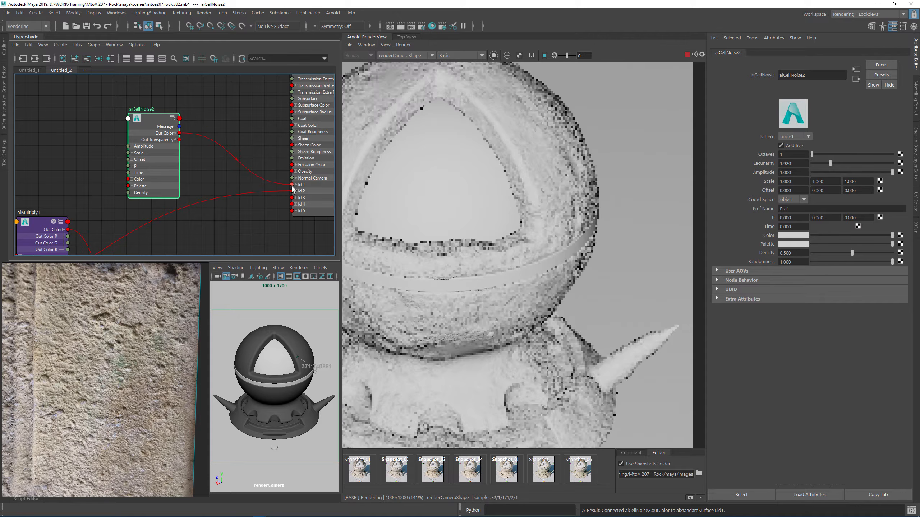
- Isolate the new cell noise in the render view and limit rendering to a region over one side of the ball
{"action": "left_click", "coordinate": [494, 55]}
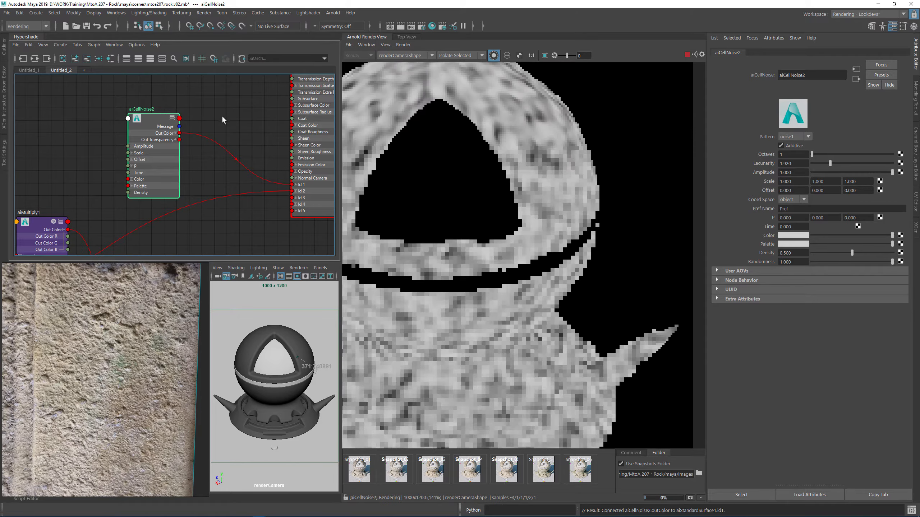
{"action": "middle_click_drag", "start_coordinate": [236, 115], "coordinate": [304, 135], "text": "alt"}
{"action": "middle_click_drag", "start_coordinate": [439, 134], "coordinate": [511, 177], "text": "alt"}
{"action": "left_click_drag", "start_coordinate": [450, 143], "coordinate": [450, 143], "text": "shift"}
{"action": "left_click_drag", "start_coordinate": [491, 85], "coordinate": [330, 263]}
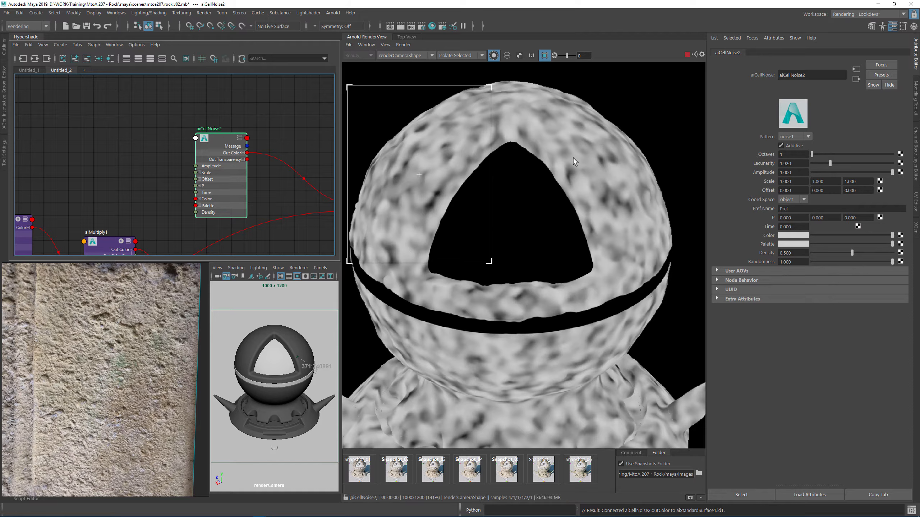
- Try the cell1 pattern on the cell noise and compare it with a close-up of the pitted stone reference
{"action": "left_click", "coordinate": [807, 136]}
{"action": "left_click", "coordinate": [796, 165]}
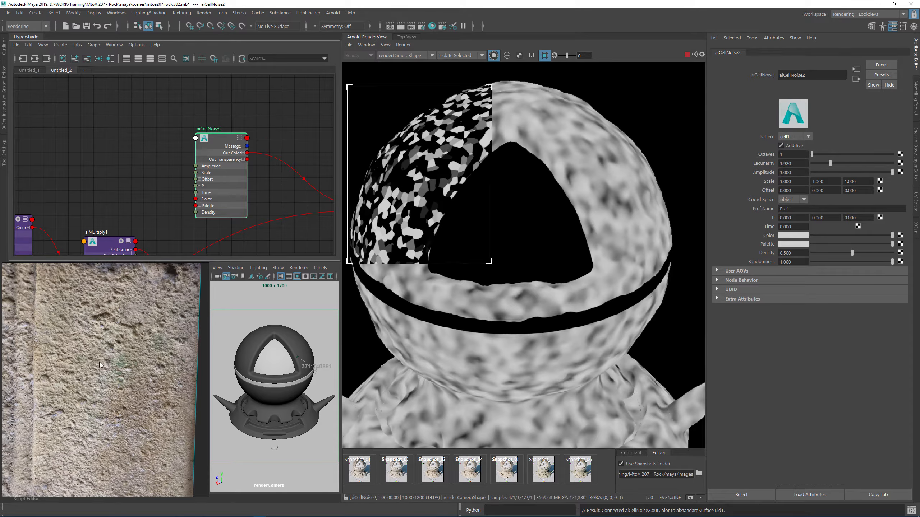
{"action": "scroll", "coordinate": [71, 420], "scroll_direction": "up", "scroll_amount": 2}
{"action": "middle_click_drag", "start_coordinate": [123, 366], "coordinate": [94, 439]}
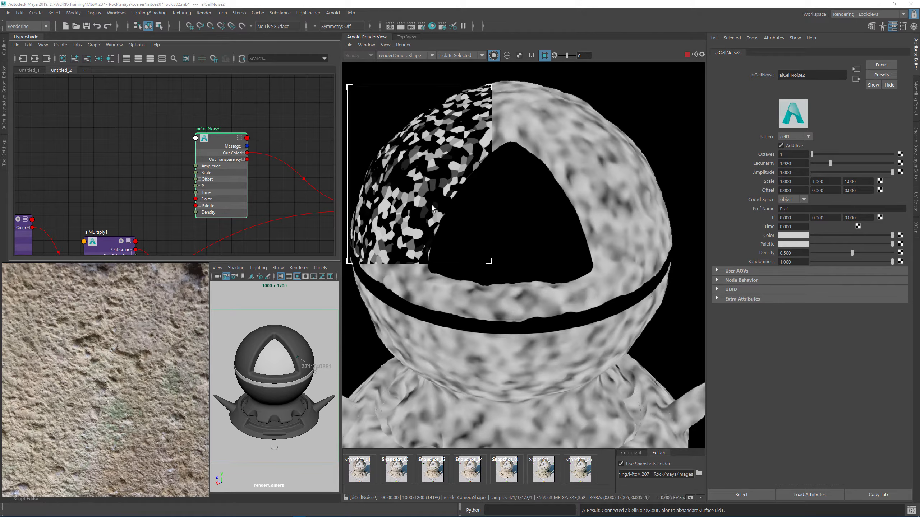
{"action": "left_click", "coordinate": [500, 325]}
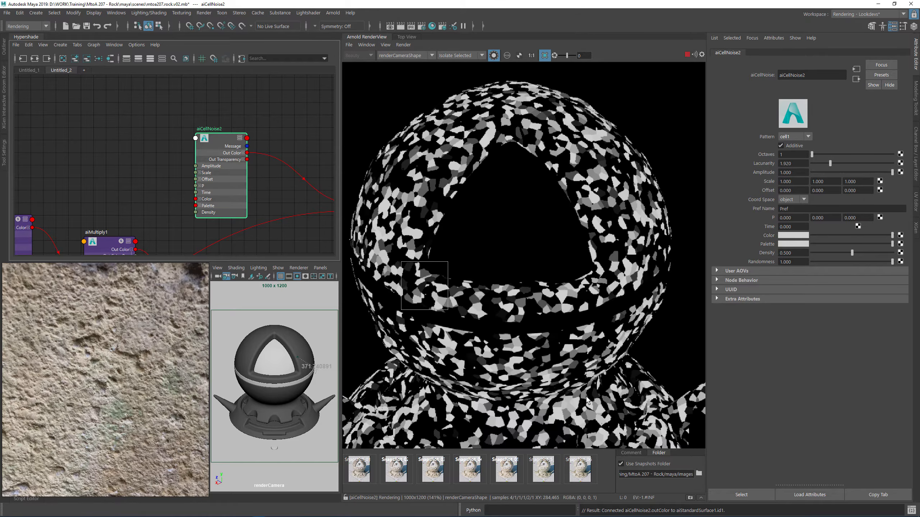
- Set the cell noise pattern to alligator with 3 octaves and inspect the cells up close
{"action": "left_click", "coordinate": [793, 136]}
{"action": "left_click", "coordinate": [788, 202]}
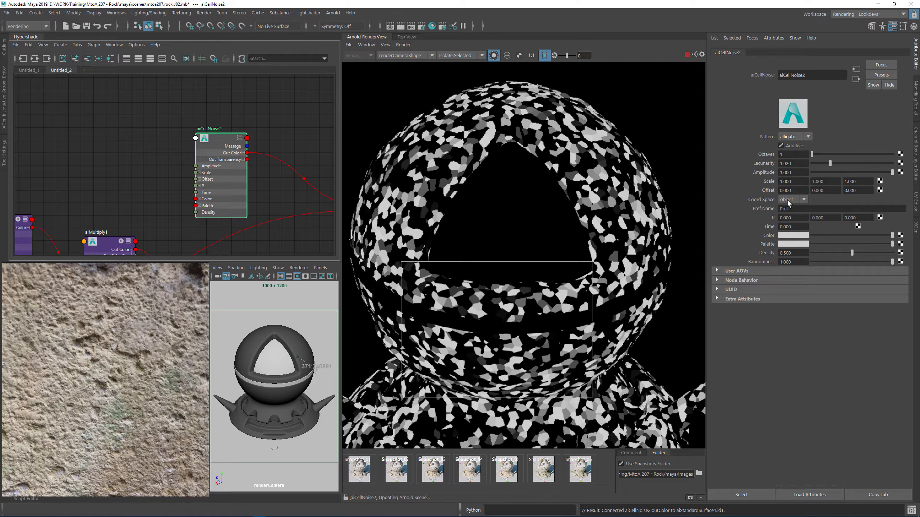
{"action": "left_click", "coordinate": [834, 155]}
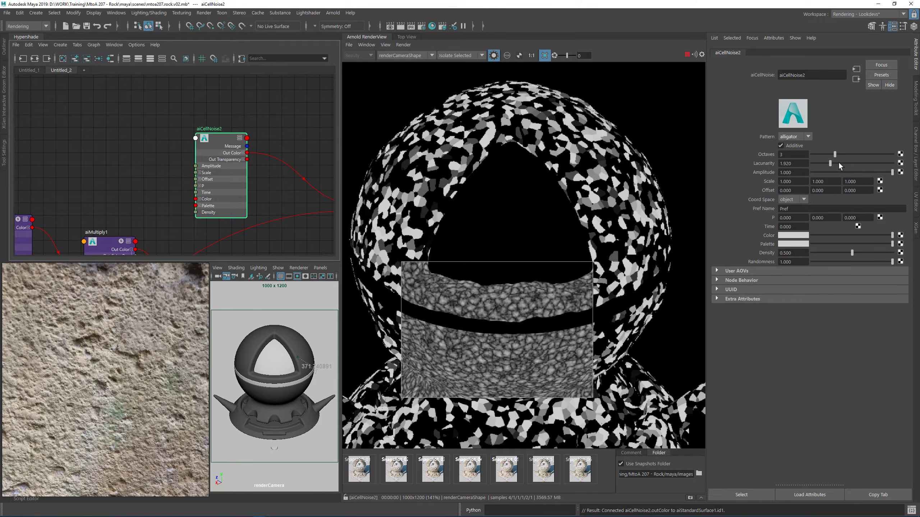
{"action": "scroll", "coordinate": [502, 371], "scroll_direction": "up", "scroll_amount": 5}
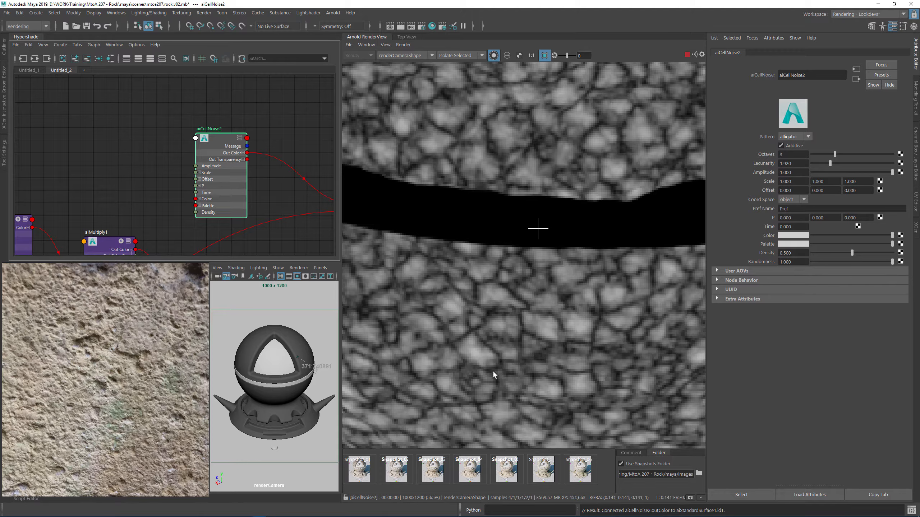
- Set the cell noise's Lacunarity to 1.286 and check the softened cells in the render region
{"action": "left_click", "coordinate": [817, 163]}
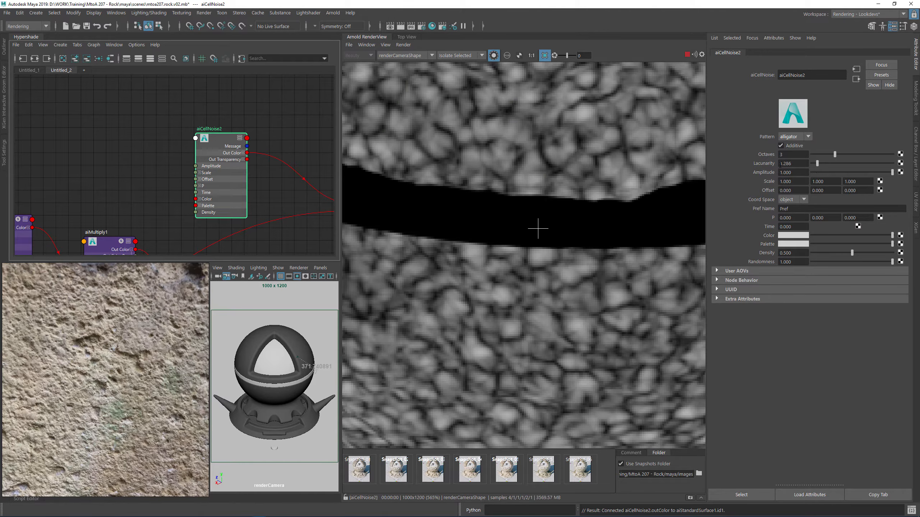
{"action": "scroll", "coordinate": [551, 256], "scroll_direction": "down", "scroll_amount": 4}
{"action": "scroll", "coordinate": [516, 232], "scroll_direction": "up", "scroll_amount": 3}
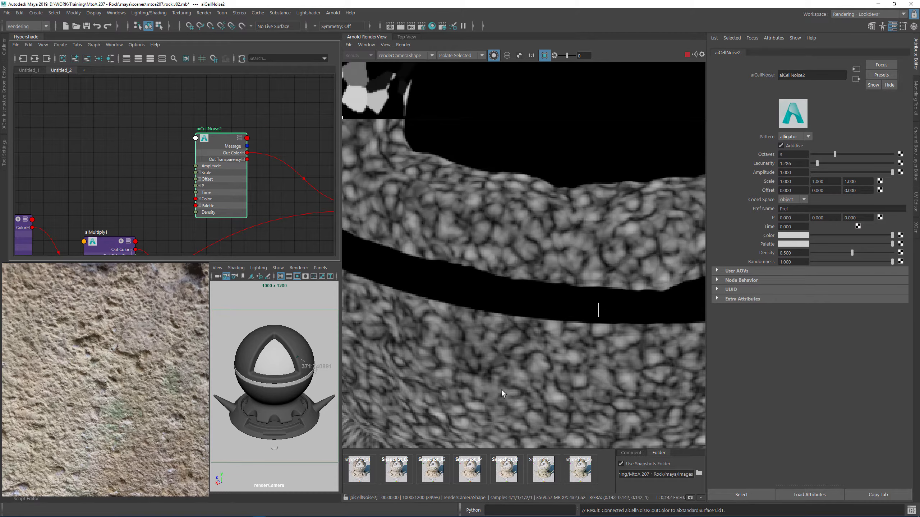
{"action": "scroll", "coordinate": [556, 277], "scroll_direction": "down", "scroll_amount": 4}
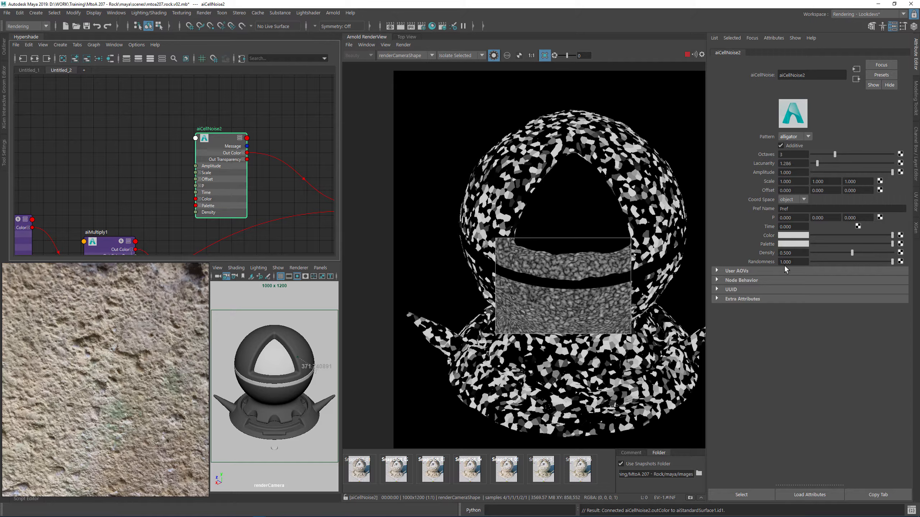
- Test different Density values on the cell noise, finishing at 0.513
{"action": "left_click", "coordinate": [873, 252]}
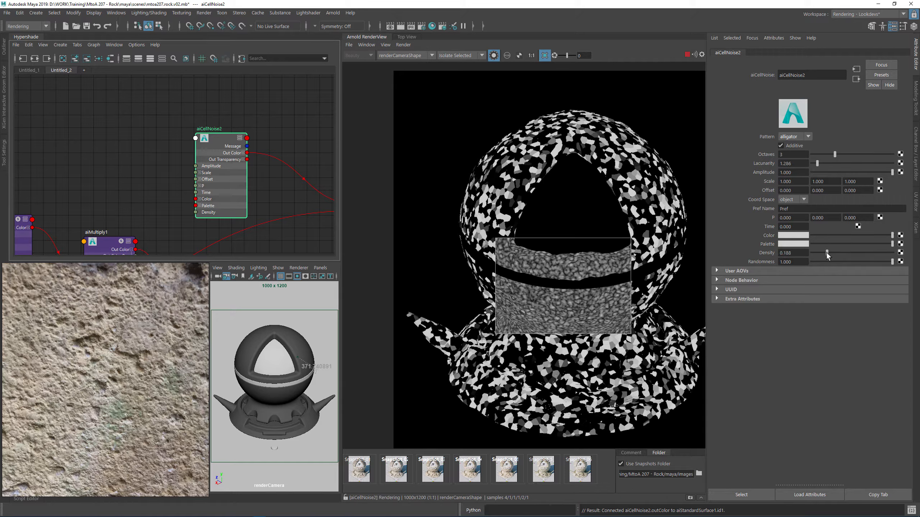
{"action": "left_click", "coordinate": [835, 252]}
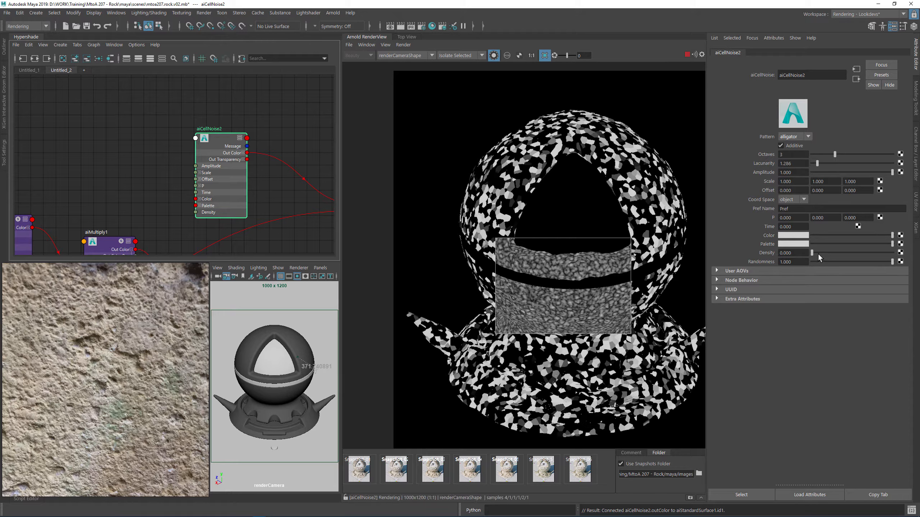
{"action": "left_click", "coordinate": [853, 253]}
- Set the cell noise's Scale to 0.5 on all three axes
{"action": "left_click", "coordinate": [803, 182]}
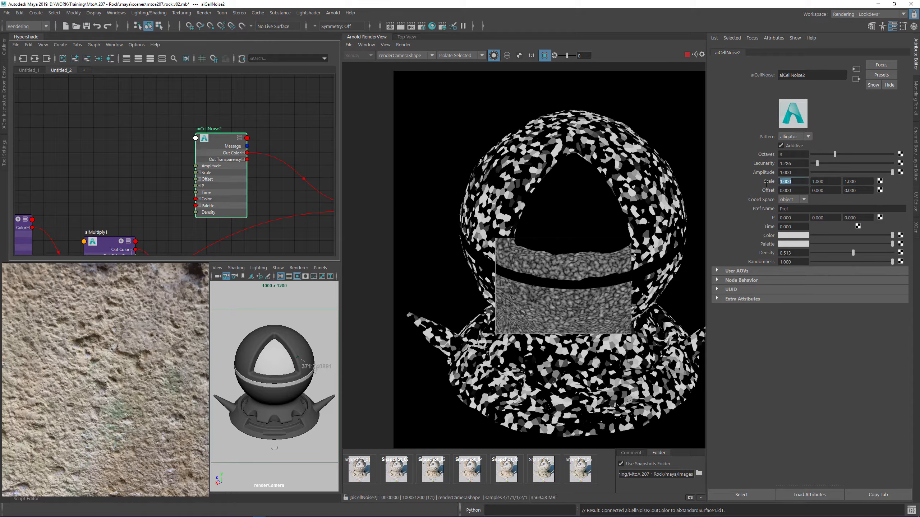
{"action": "type", "text": "0.5"}
{"action": "key", "text": "Return"}
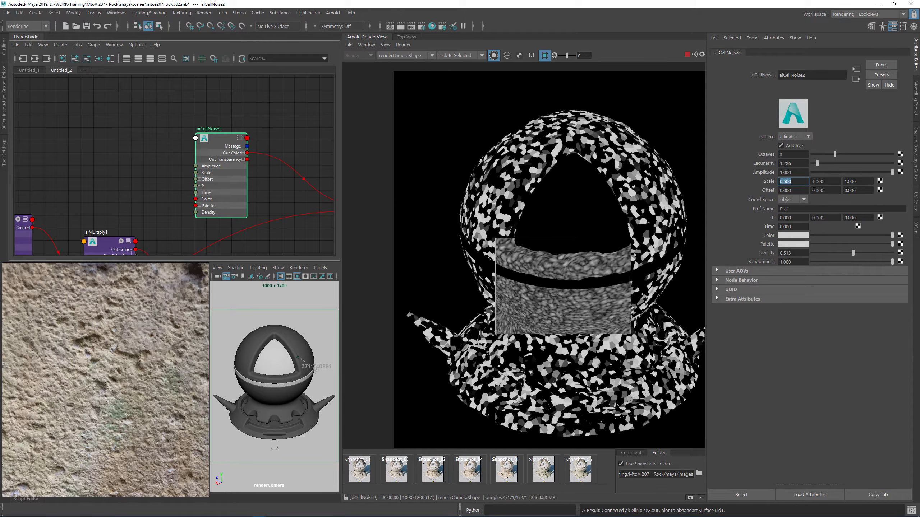
{"action": "key", "text": "Tab"}
{"action": "type", "text": "0.5"}
{"action": "key", "text": "Tab"}
{"action": "type", "text": "0.5"}
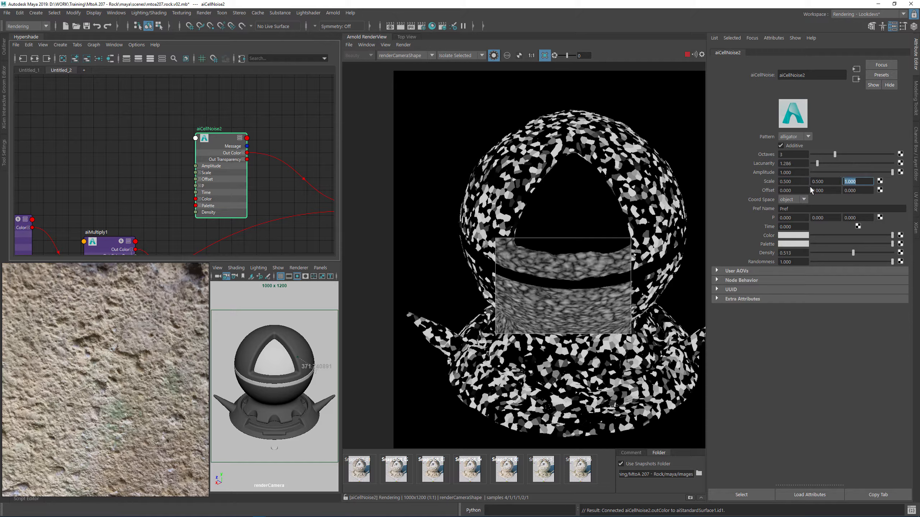
{"action": "key", "text": "Return"}
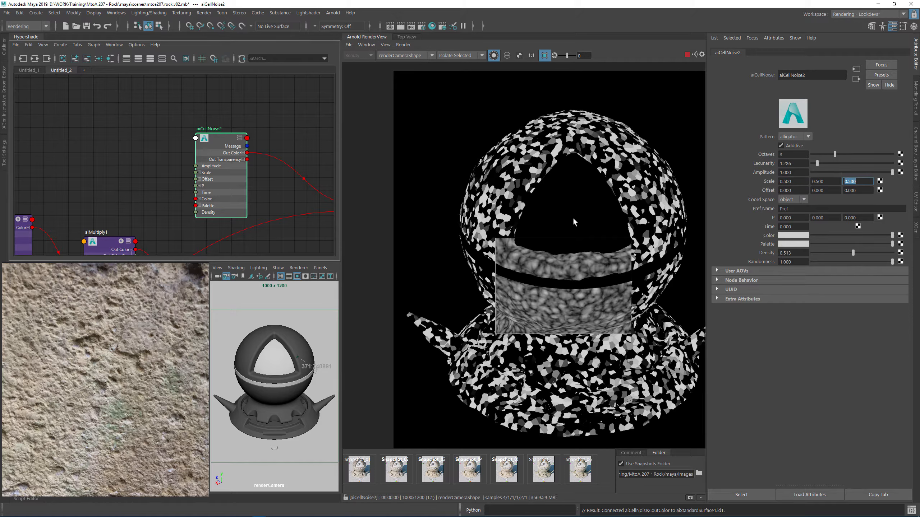
- Move the cell noise node away from the surface shader and add an aiRange node between them
{"action": "left_click_drag", "start_coordinate": [224, 141], "coordinate": [127, 122]}
{"action": "left_click", "coordinate": [202, 125]}
{"action": "key", "text": "Tab"}
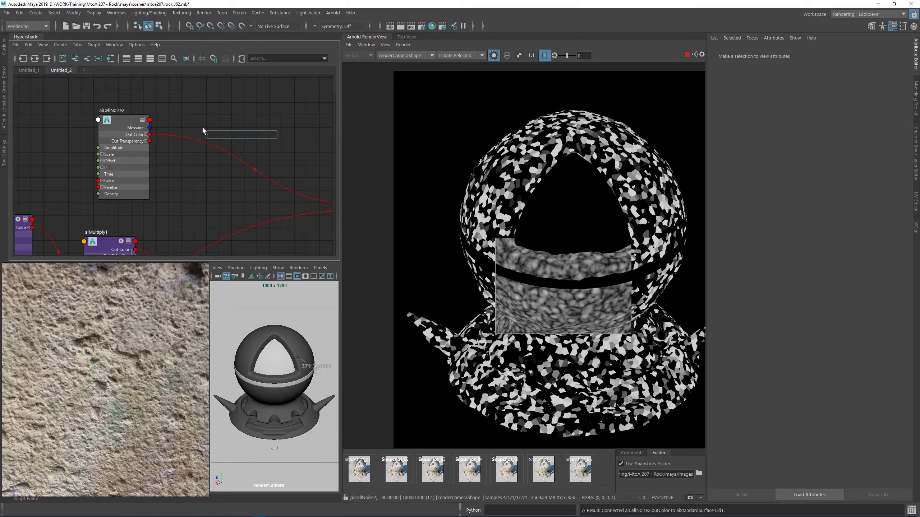
{"action": "key", "text": "BackSpace"}
{"action": "key", "text": "BackSpace"}
{"action": "key", "text": "BackSpace"}
{"action": "key", "text": "BackSpace"}
{"action": "type", "text": "range"}
{"action": "key", "text": "Down"}
{"action": "key", "text": "Return"}
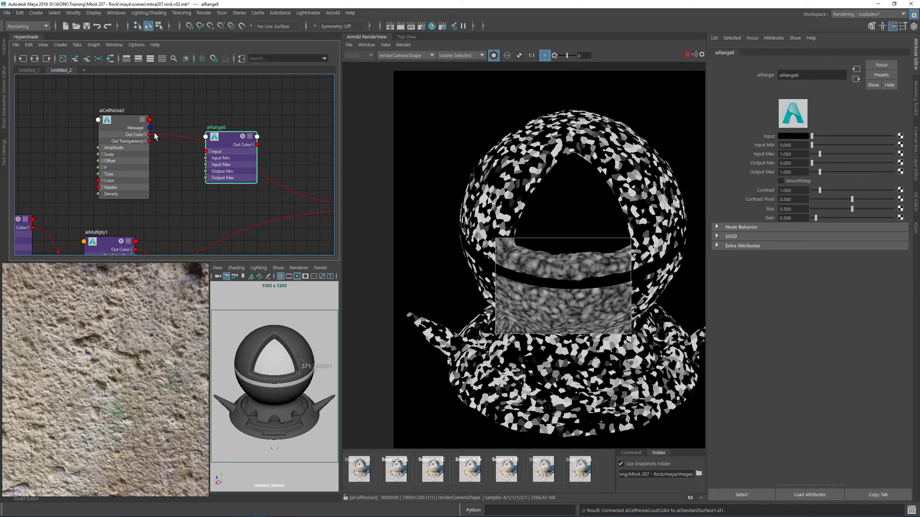
- Connect the cell noise's Out Color to the new aiRange's Input, and the aiRange's Out Color to the surface shader's Id 1
{"action": "left_click", "coordinate": [149, 134]}
{"action": "left_click", "coordinate": [206, 152]}
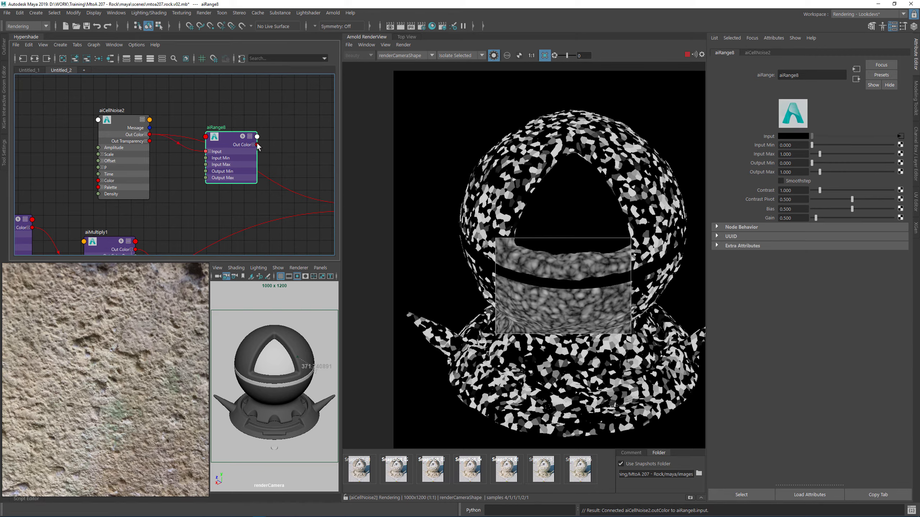
{"action": "left_click", "coordinate": [257, 145]}
{"action": "middle_click_drag", "start_coordinate": [281, 168], "coordinate": [188, 149], "text": "alt"}
{"action": "left_click", "coordinate": [288, 188]}
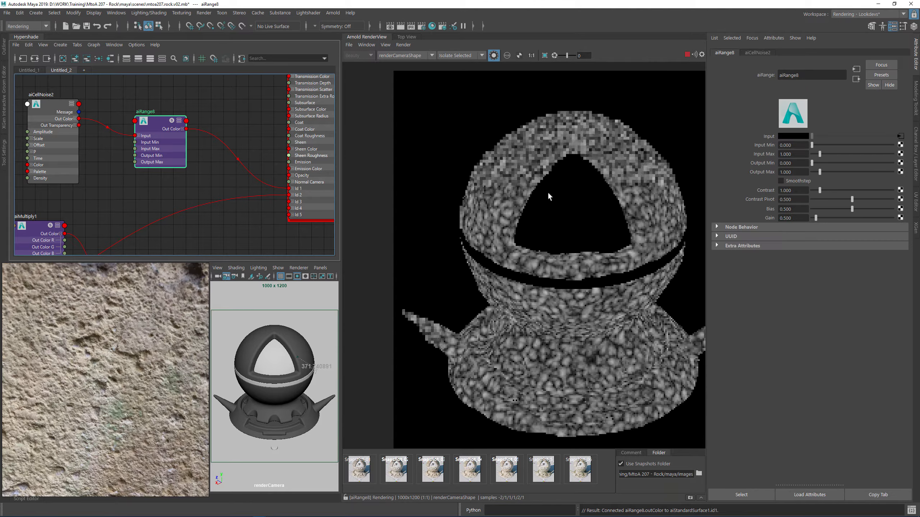
- Enable Smoothstep on the new aiRange, set Input Min to 0.28 and Input Max to 0.72, and inspect the spots across the full render
{"action": "left_click_drag", "start_coordinate": [445, 100], "coordinate": [580, 274]}
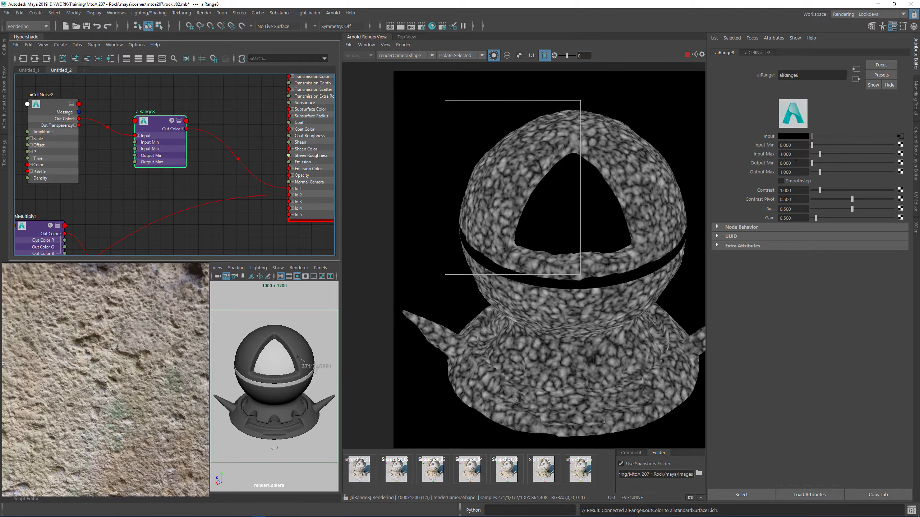
{"action": "left_click", "coordinate": [799, 181]}
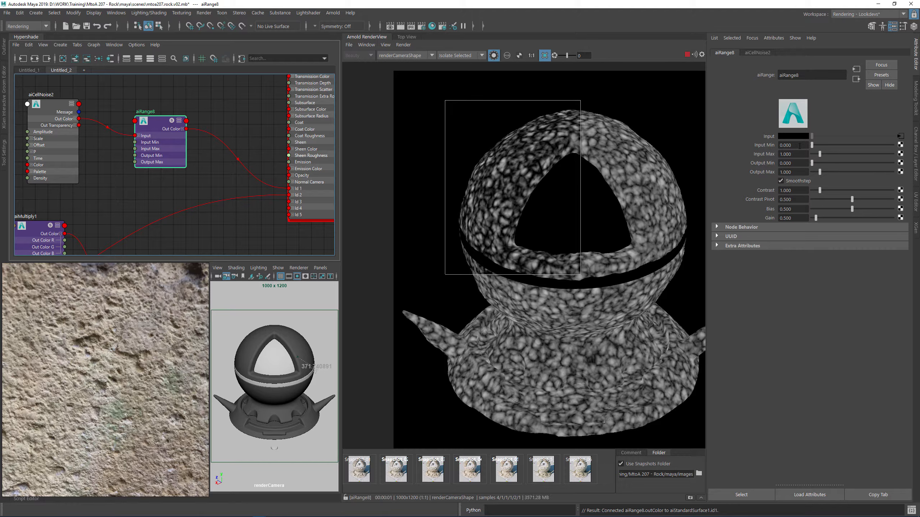
{"action": "mouse_move", "coordinate": [796, 146]}
{"action": "left_mouse_down", "text": "ctrl"}
{"action": "mouse_move", "coordinate": [808, 146]}
{"action": "mouse_move", "coordinate": [798, 156]}
{"action": "mouse_move", "coordinate": [788, 149]}
{"action": "mouse_move", "coordinate": [801, 148]}
{"action": "left_mouse_up", "text": "ctrl"}
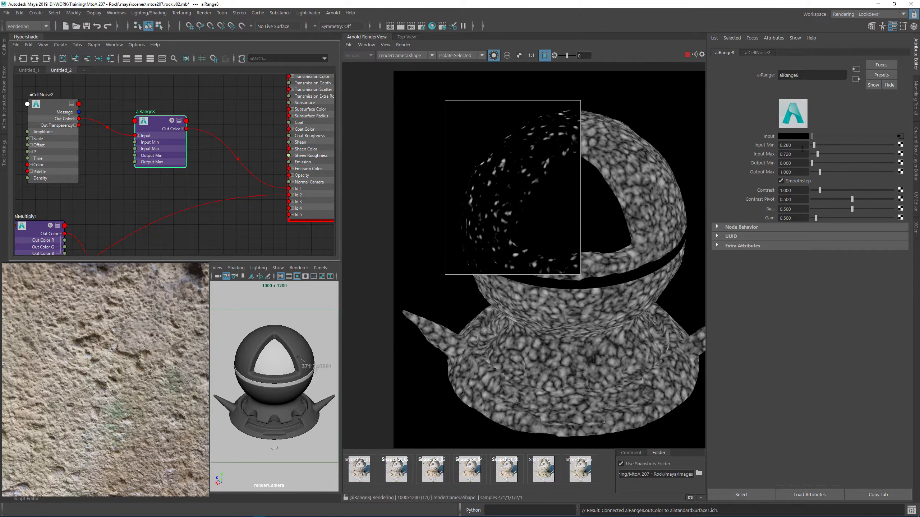
{"action": "left_click", "coordinate": [590, 307]}
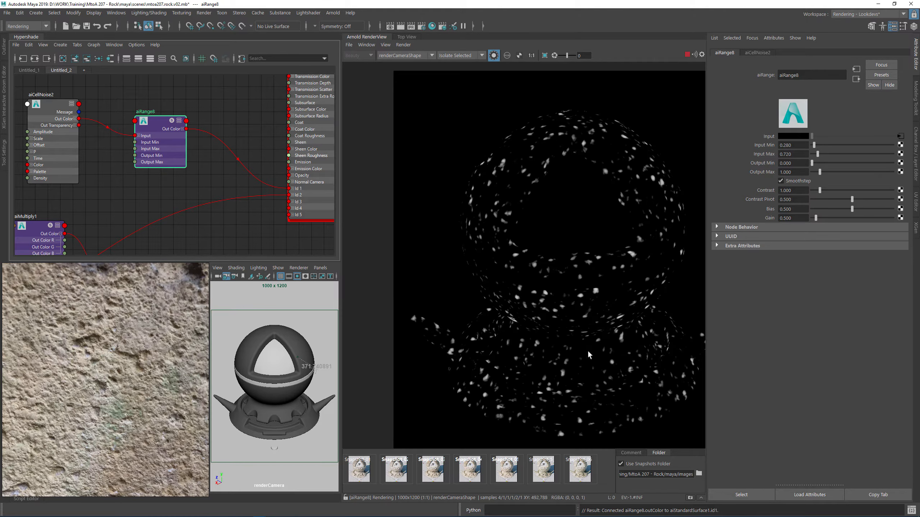
{"action": "scroll", "coordinate": [507, 217], "scroll_direction": "up", "scroll_amount": 8}
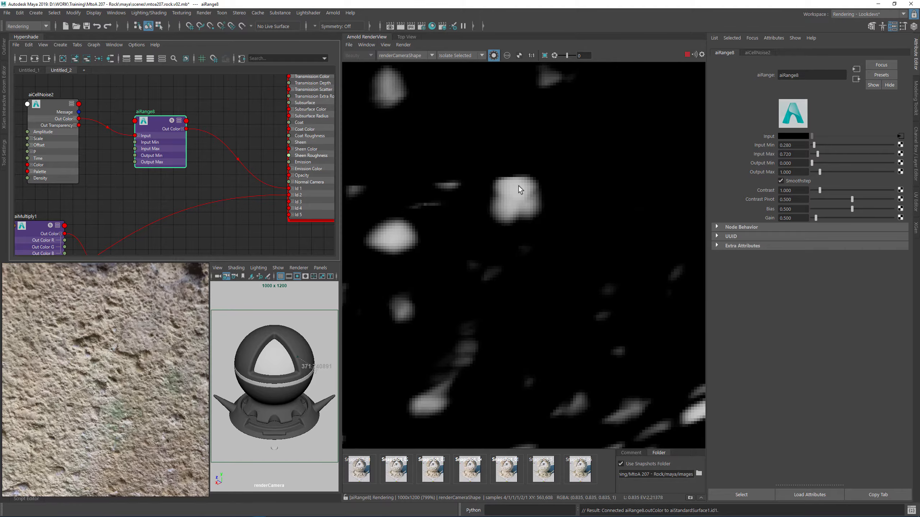
{"action": "scroll", "coordinate": [507, 208], "scroll_direction": "down", "scroll_amount": 6}
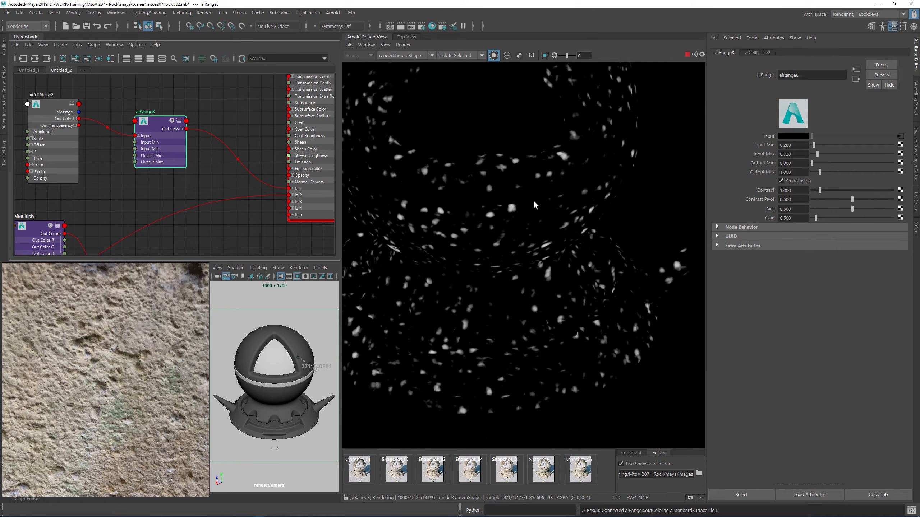
- Invert the cell noise mask by setting the aiRange's Output Min to 1 and Output Max to 0
{"action": "left_click", "coordinate": [793, 163]}
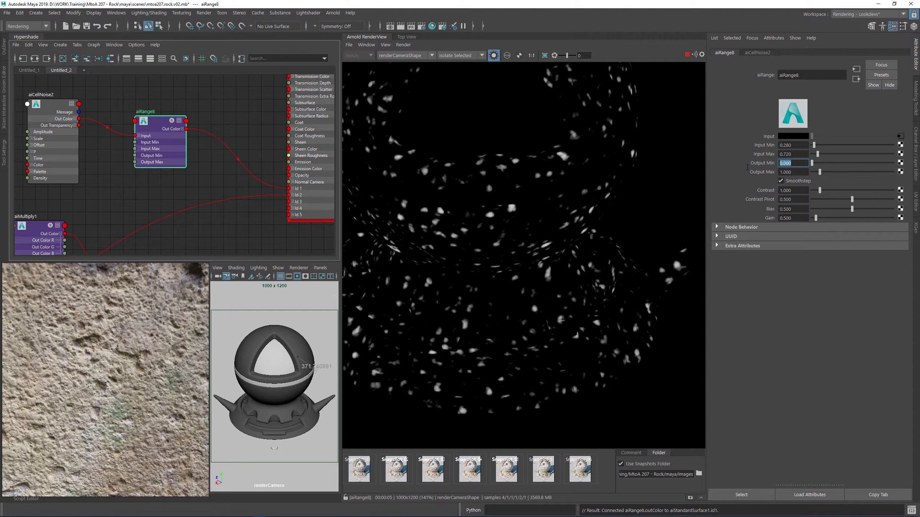
{"action": "type", "text": "1"}
{"action": "key", "text": "Tab"}
{"action": "type", "text": "0"}
{"action": "key", "text": "Return"}
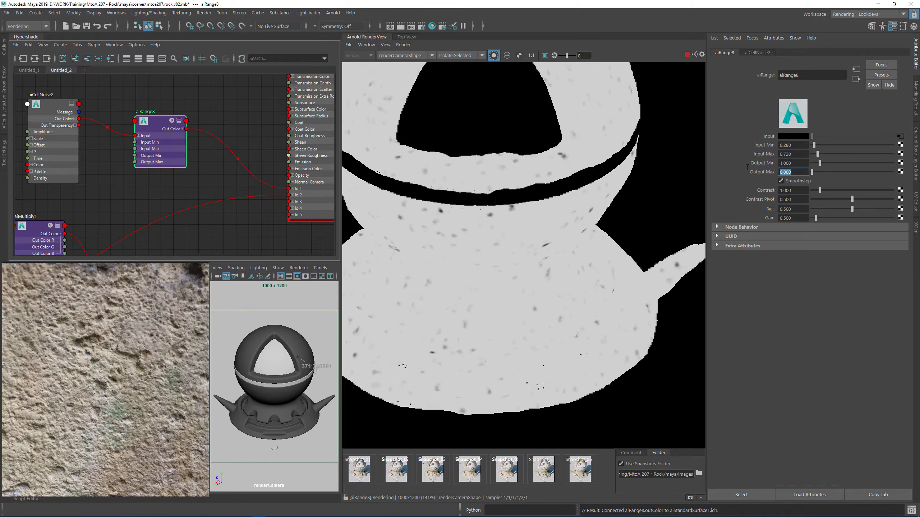
- Set the Input Min of the cell noise's aiRange to 0.1
{"action": "scroll", "coordinate": [513, 227], "scroll_direction": "up", "scroll_amount": 2}
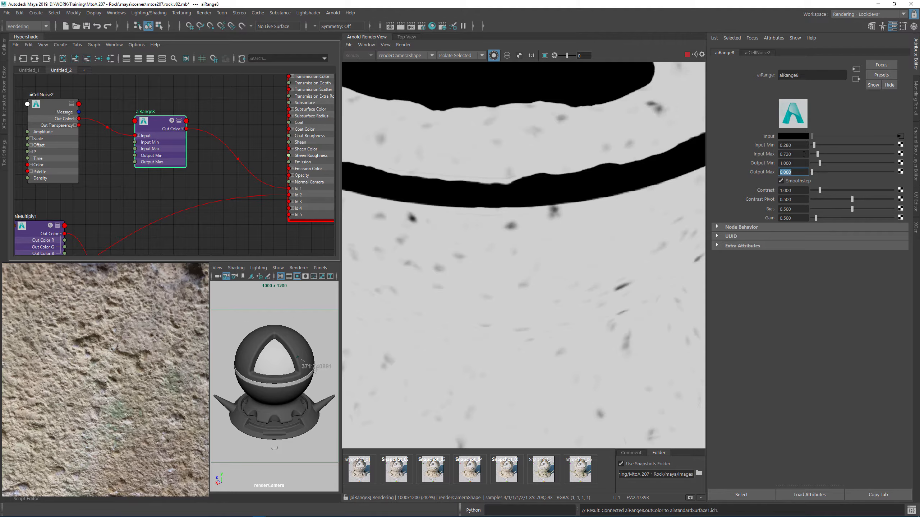
{"action": "double_click", "coordinate": [794, 145]}
{"action": "type", "text": "0.1"}
{"action": "key", "text": "Return"}
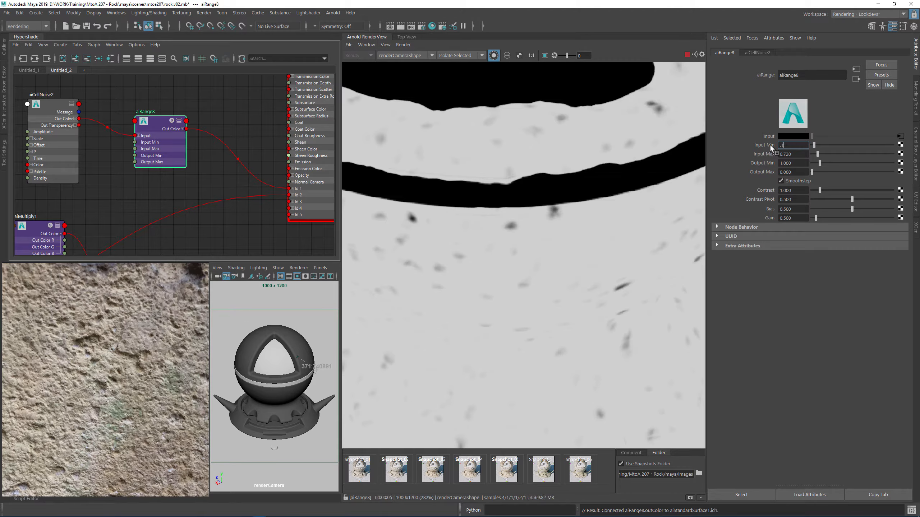
- Add an aiMultiply node to the graph just after aiMultiply2
{"action": "scroll", "coordinate": [639, 220], "scroll_direction": "down", "scroll_amount": 3}
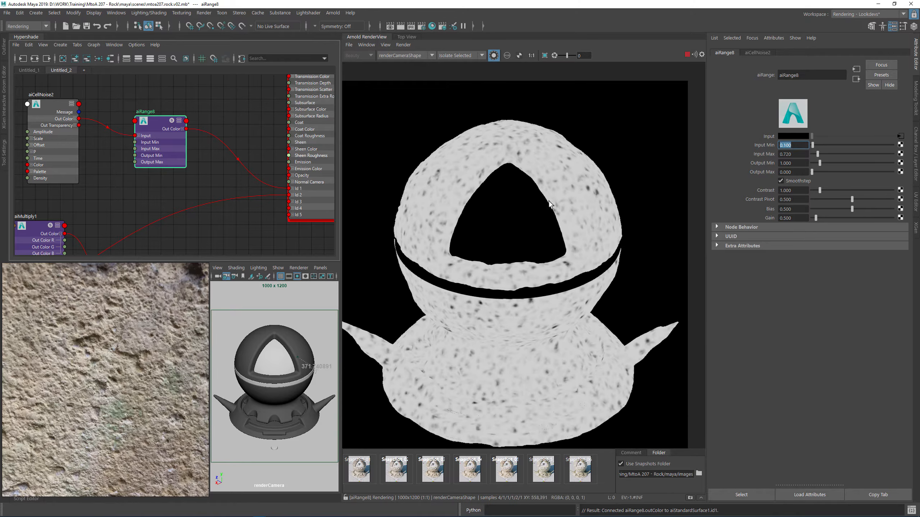
{"action": "left_click", "coordinate": [211, 181]}
{"action": "scroll", "coordinate": [258, 230], "scroll_direction": "down", "scroll_amount": 3}
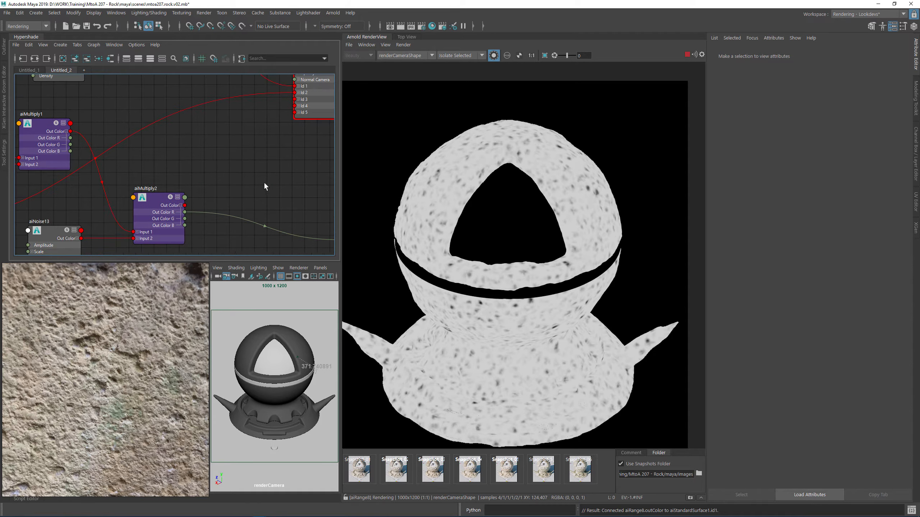
{"action": "middle_click_drag", "start_coordinate": [263, 182], "coordinate": [236, 120], "text": "alt"}
{"action": "scroll", "coordinate": [203, 130], "scroll_direction": "down", "scroll_amount": 2}
{"action": "scroll", "coordinate": [203, 123], "scroll_direction": "up", "scroll_amount": 3}
{"action": "type", "text": "aim"}
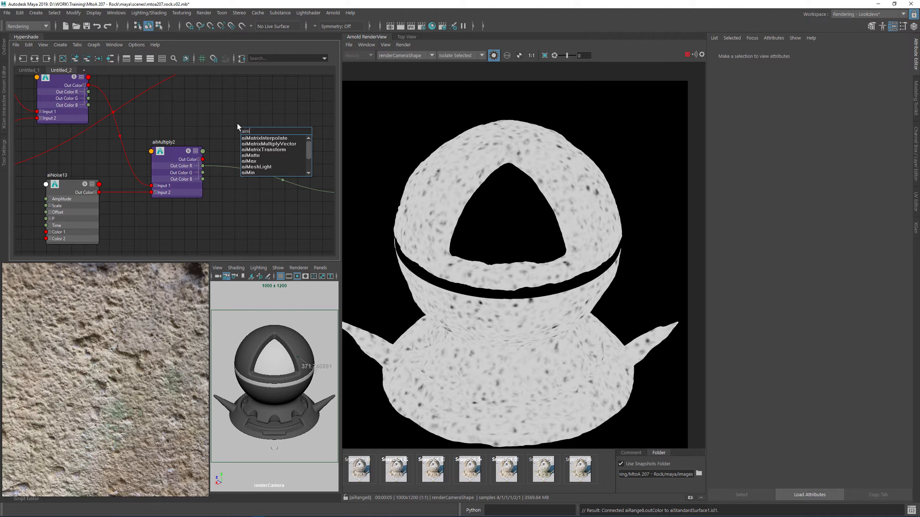
{"action": "key", "text": "BackSpace"}
{"action": "key", "text": "BackSpace"}
{"action": "key", "text": "BackSpace"}
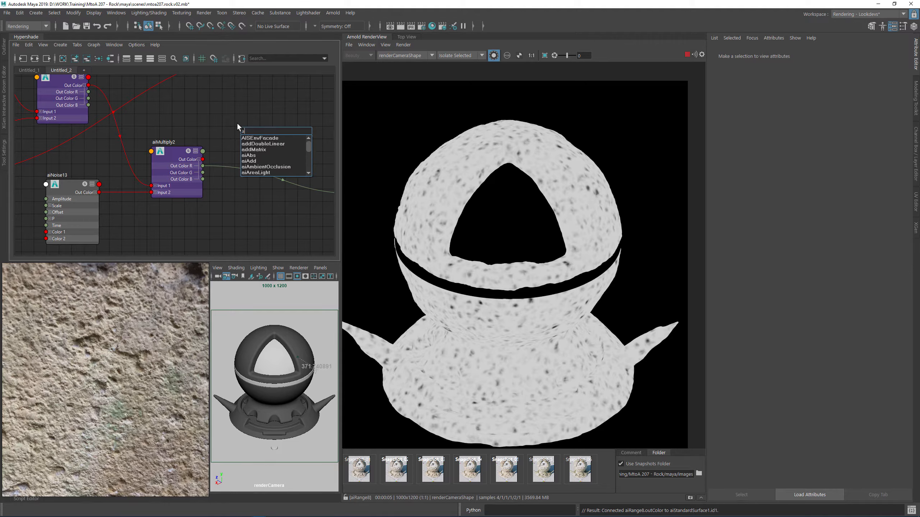
{"action": "type", "text": "multy"}
{"action": "key", "text": "BackSpace"}
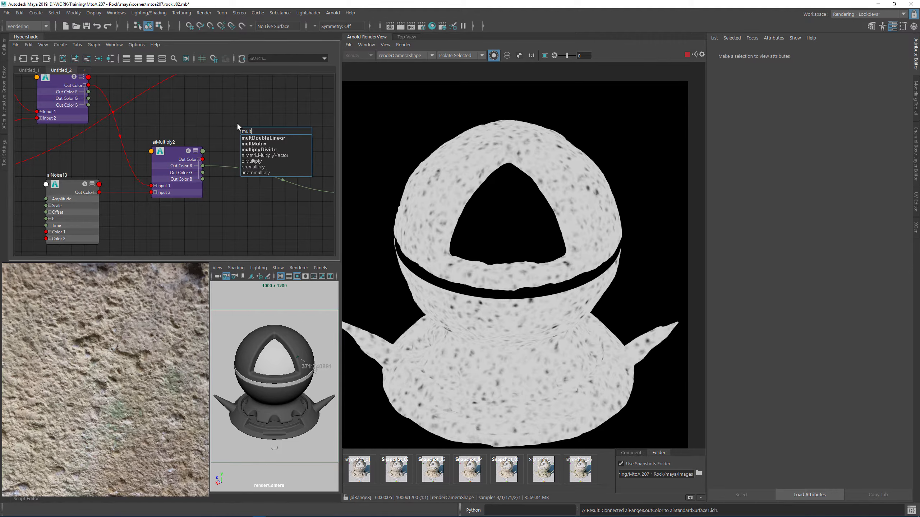
{"action": "key", "text": "Down"}
{"action": "key", "text": "Down"}
{"action": "key", "text": "Down"}
{"action": "key", "text": "Down"}
{"action": "key", "text": "Down"}
{"action": "key", "text": "Return"}
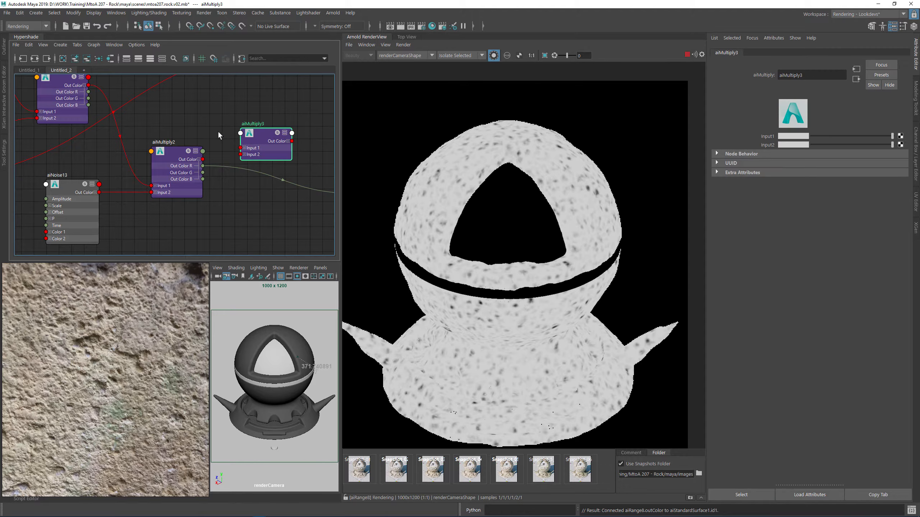
- Connect aiMultiply2's Out Color to the new aiMultiply's Input 2, and the cell noise aiRange's Out Color to its Input 1
{"action": "left_click_drag", "start_coordinate": [202, 160], "coordinate": [241, 154]}
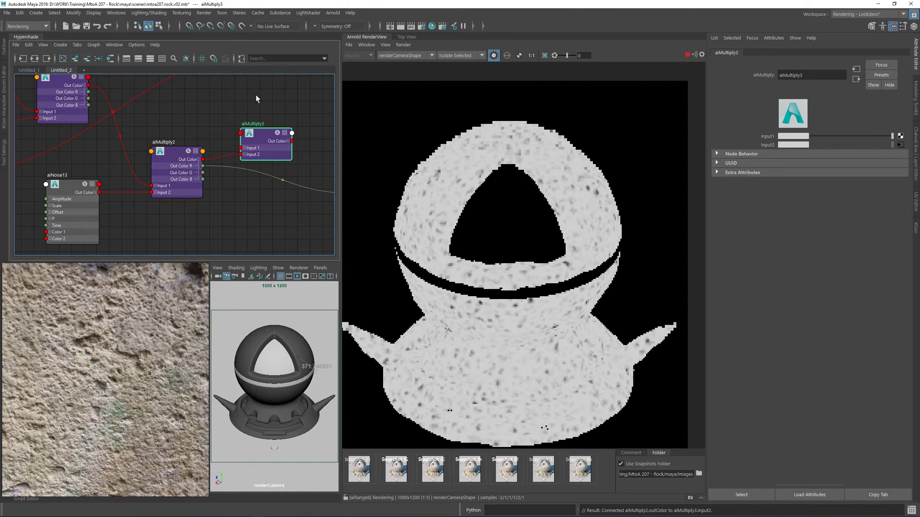
{"action": "scroll", "coordinate": [253, 94], "scroll_direction": "down", "scroll_amount": 6}
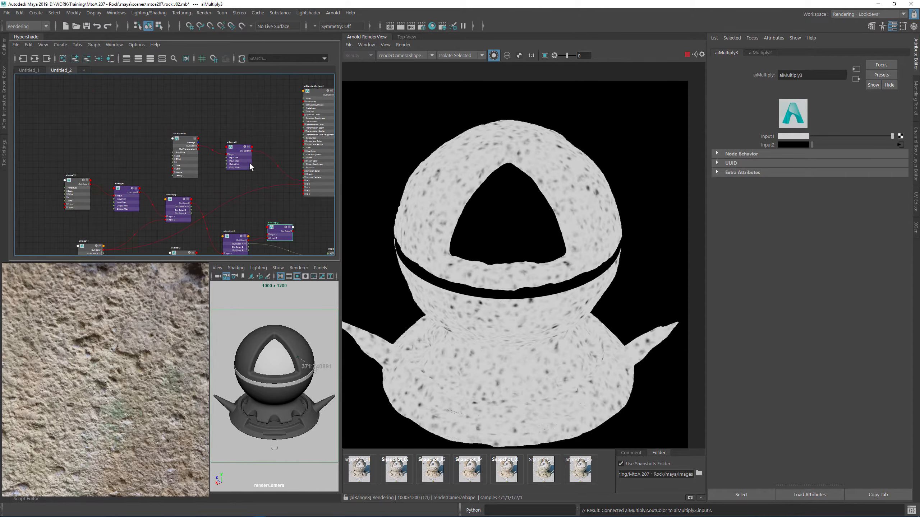
{"action": "scroll", "coordinate": [250, 166], "scroll_direction": "up", "scroll_amount": 4}
{"action": "left_click_drag", "start_coordinate": [250, 142], "coordinate": [227, 206]}
- Connect the new aiMultiply's Out Color R to displacementShader2's Displacement and inspect the pitted surface in the Basic debug shading mode
{"action": "middle_click_drag", "start_coordinate": [279, 211], "coordinate": [183, 152], "text": "alt"}
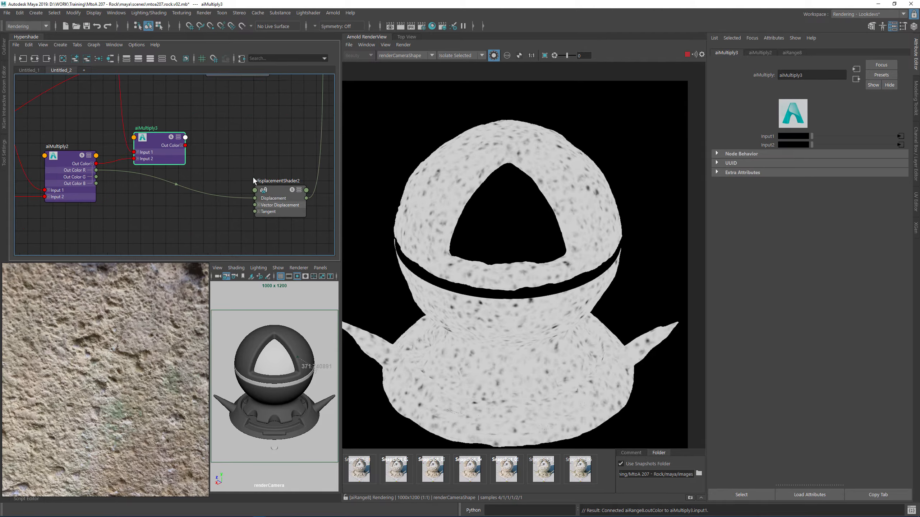
{"action": "left_click_drag", "start_coordinate": [194, 160], "coordinate": [251, 195]}
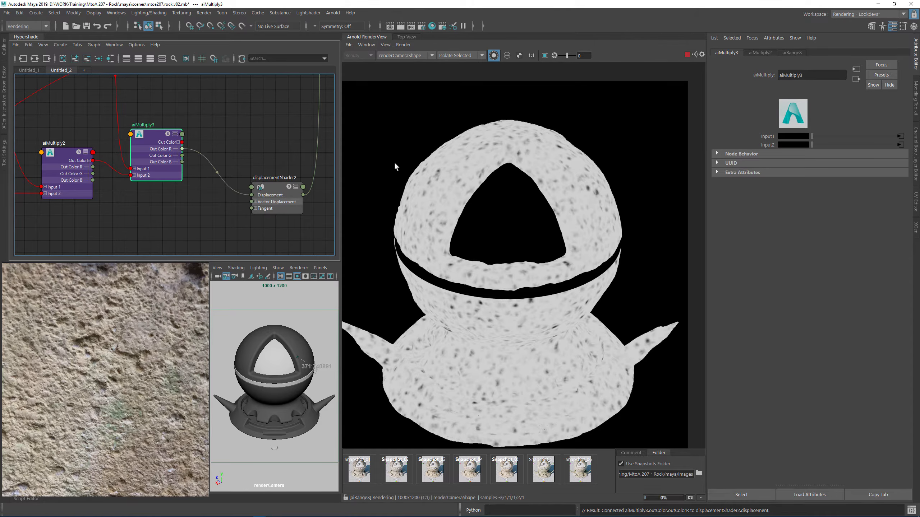
{"action": "left_click", "coordinate": [466, 56]}
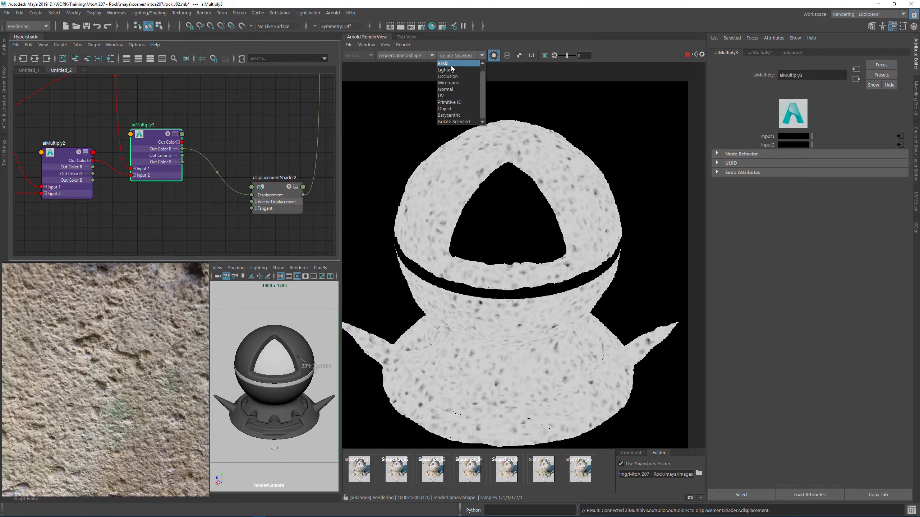
{"action": "left_click", "coordinate": [449, 64]}
{"action": "scroll", "coordinate": [529, 318], "scroll_direction": "up", "scroll_amount": 3}
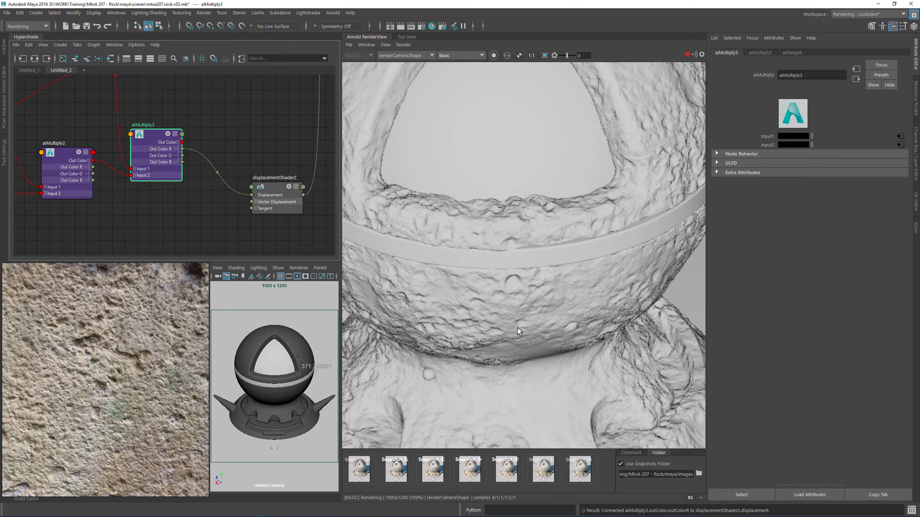
{"action": "middle_click_drag", "start_coordinate": [476, 349], "coordinate": [490, 214]}
{"action": "scroll", "coordinate": [609, 281], "scroll_direction": "down", "scroll_amount": 3}
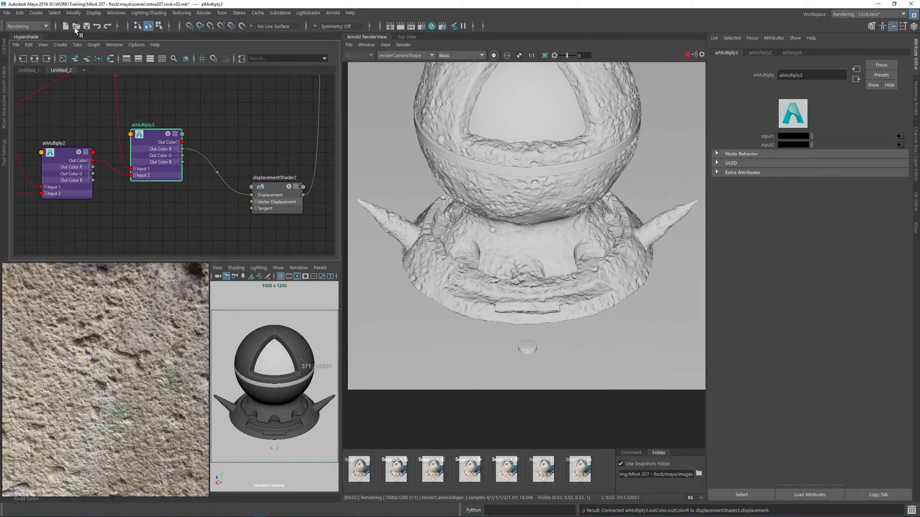
- Save the scene and compare the full framed render with the stone reference photo
{"action": "left_click", "coordinate": [86, 26]}
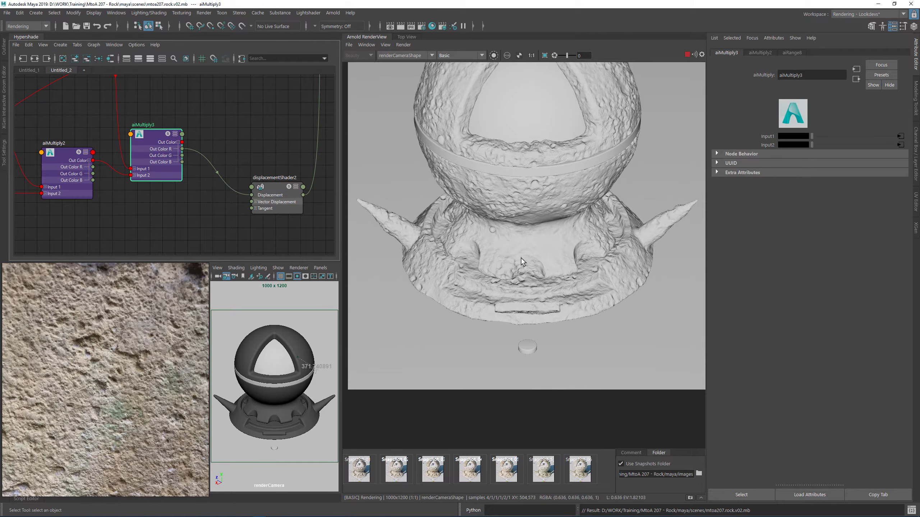
{"action": "key", "text": "f"}
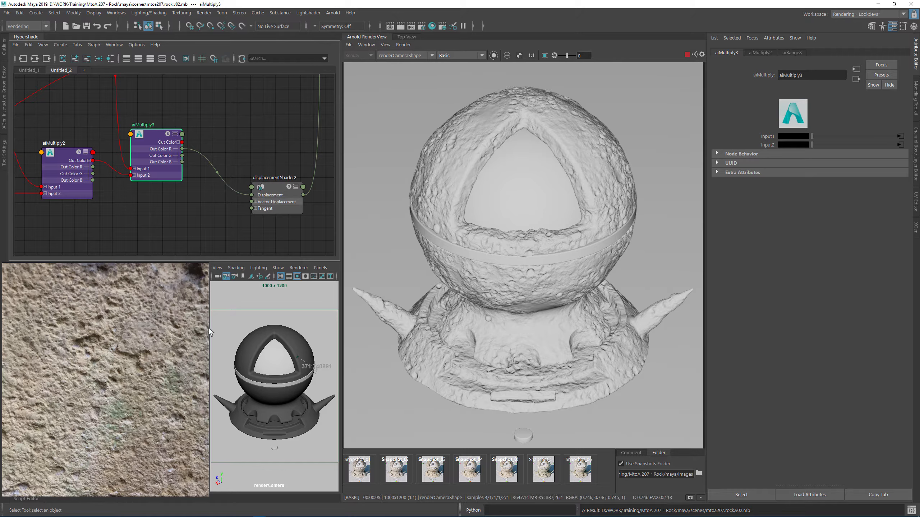
{"action": "scroll", "coordinate": [70, 328], "scroll_direction": "down", "scroll_amount": 2}
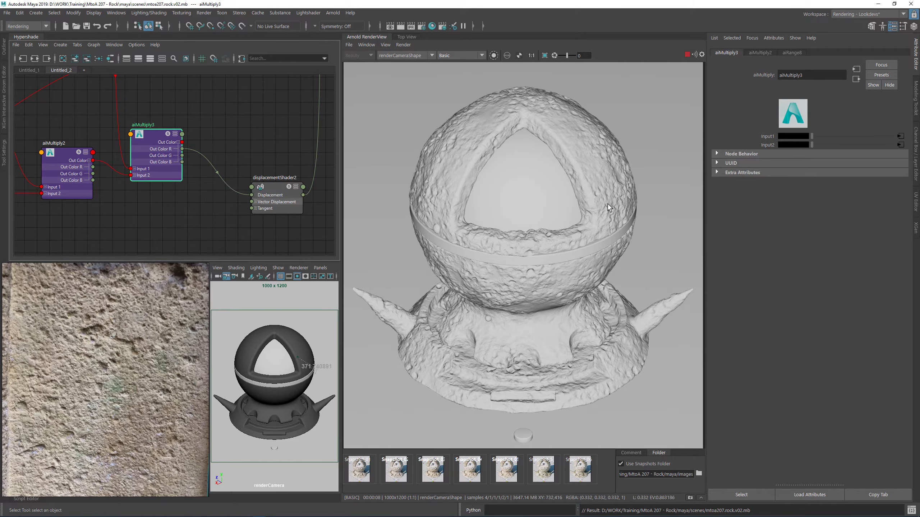
{"action": "scroll", "coordinate": [607, 204], "scroll_direction": "up", "scroll_amount": 2}
{"action": "scroll", "coordinate": [592, 211], "scroll_direction": "down", "scroll_amount": 2}
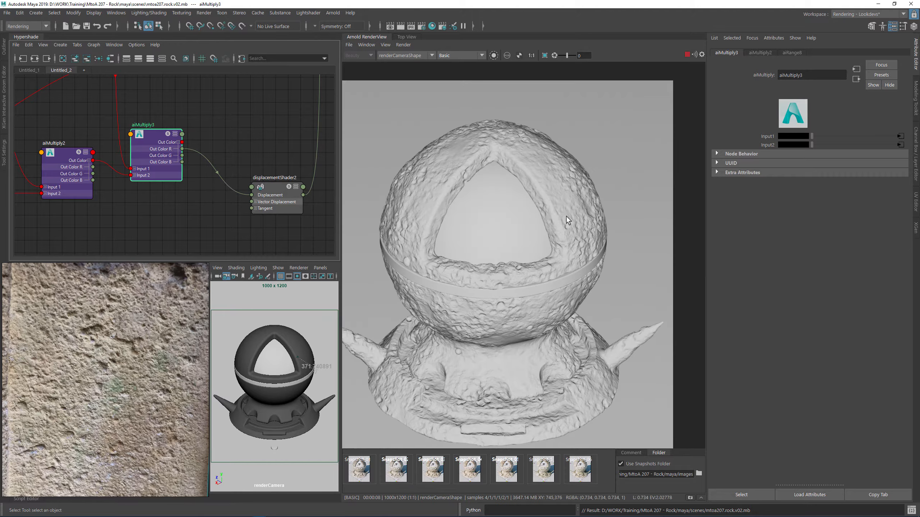
- Set the Input Max of the cell noise's aiRange to 0.6 and inspect the pits on the sphere
{"action": "middle_click_drag", "start_coordinate": [184, 122], "coordinate": [259, 183], "text": "alt"}
{"action": "scroll", "coordinate": [234, 185], "scroll_direction": "down", "scroll_amount": 4}
{"action": "scroll", "coordinate": [196, 104], "scroll_direction": "up", "scroll_amount": 2}
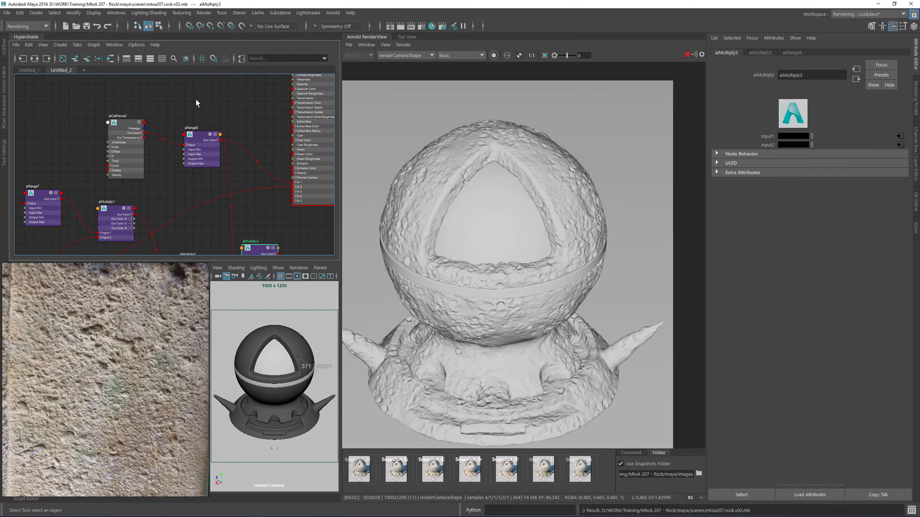
{"action": "left_click", "coordinate": [199, 142]}
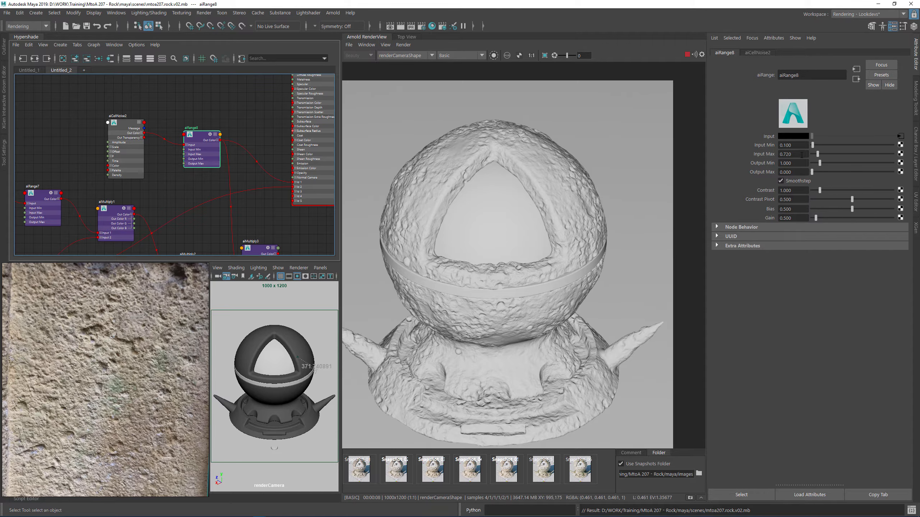
{"action": "left_click_drag", "start_coordinate": [801, 156], "coordinate": [779, 153]}
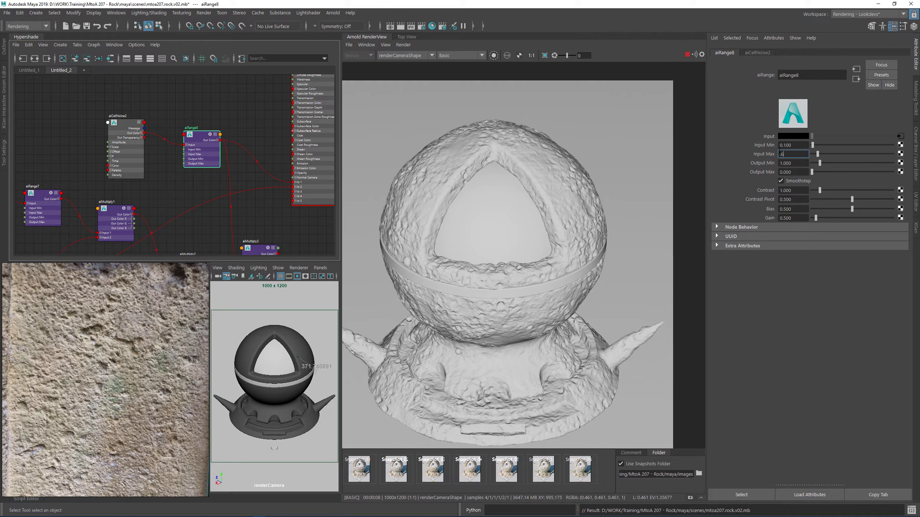
{"action": "key", "text": "Return"}
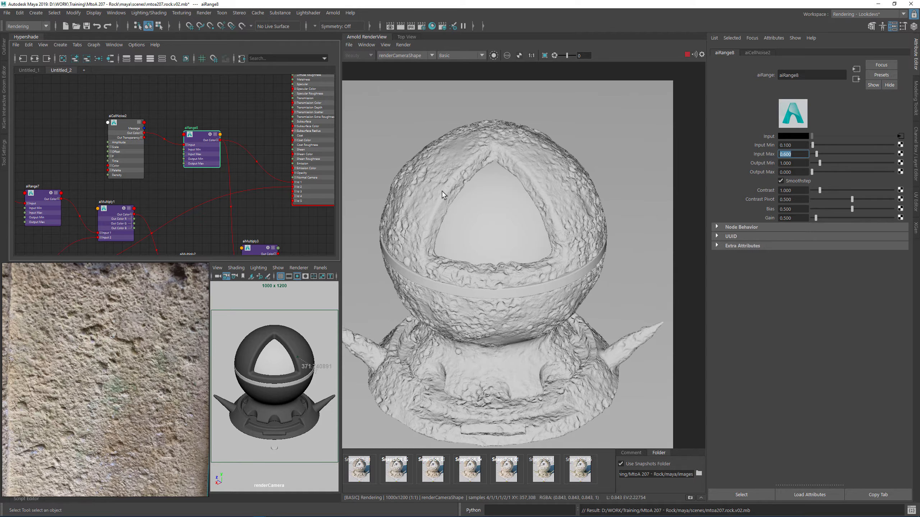
{"action": "scroll", "coordinate": [434, 184], "scroll_direction": "up", "scroll_amount": 3}
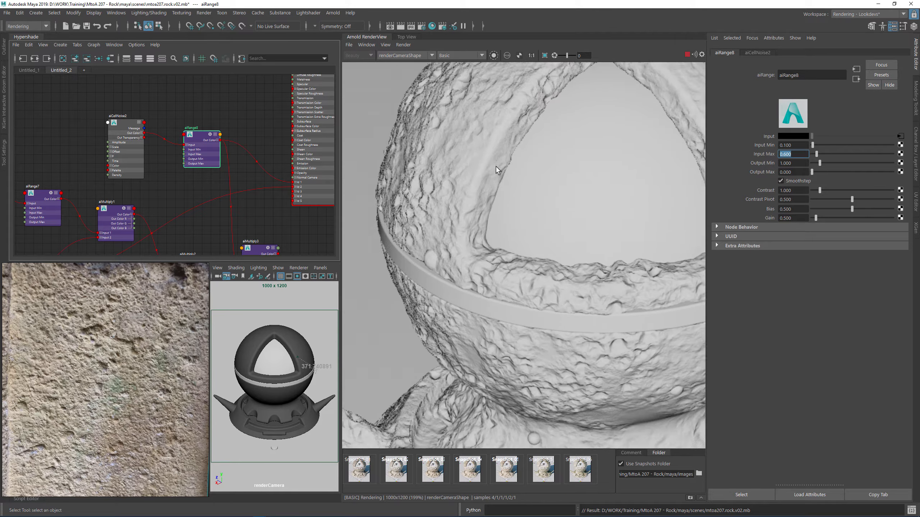
{"action": "middle_click_drag", "start_coordinate": [611, 305], "coordinate": [519, 268]}
{"action": "scroll", "coordinate": [577, 292], "scroll_direction": "down", "scroll_amount": 3}
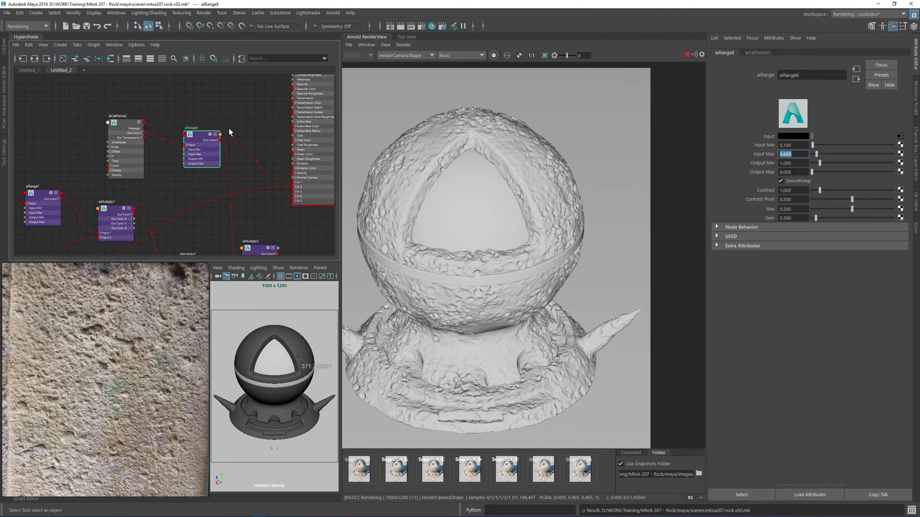
- Move the aiCellNoise2 and aiRange8 nodes away from the surface shader to free space in the graph
{"action": "left_click", "coordinate": [208, 143]}
{"action": "left_click_drag", "start_coordinate": [117, 143], "coordinate": [52, 115]}
{"action": "left_click_drag", "start_coordinate": [200, 142], "coordinate": [110, 115]}
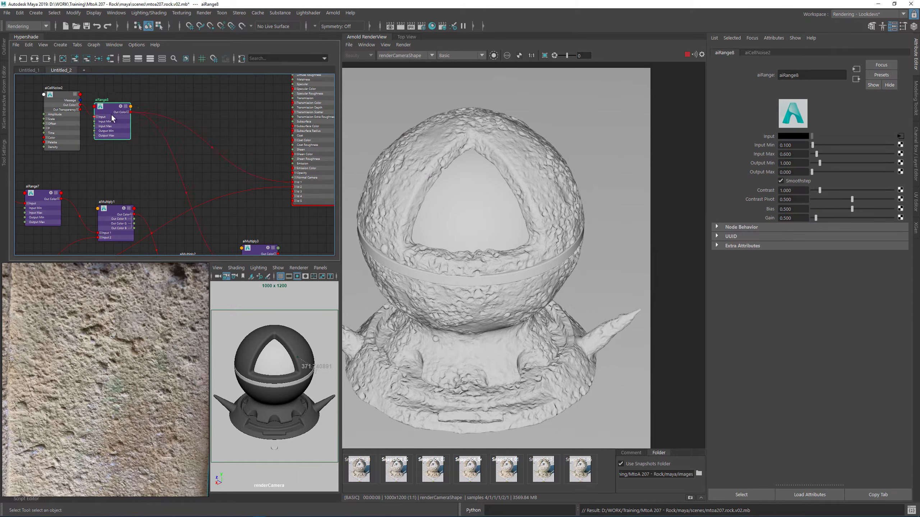
- Add another aiCellNoise node in the free space beside the surface shader
{"action": "left_click", "coordinate": [224, 90]}
{"action": "key", "text": "Tab"}
{"action": "type", "text": "cell"}
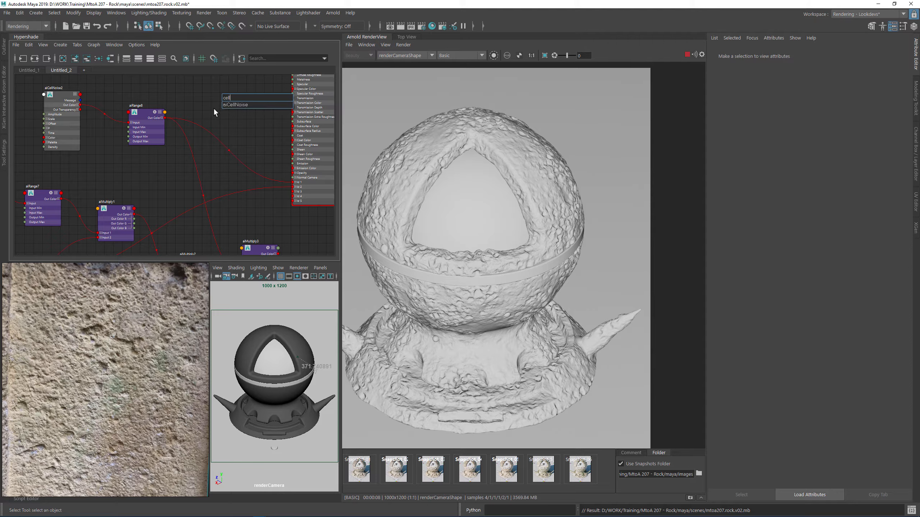
{"action": "key", "text": "Down"}
{"action": "key", "text": "Return"}
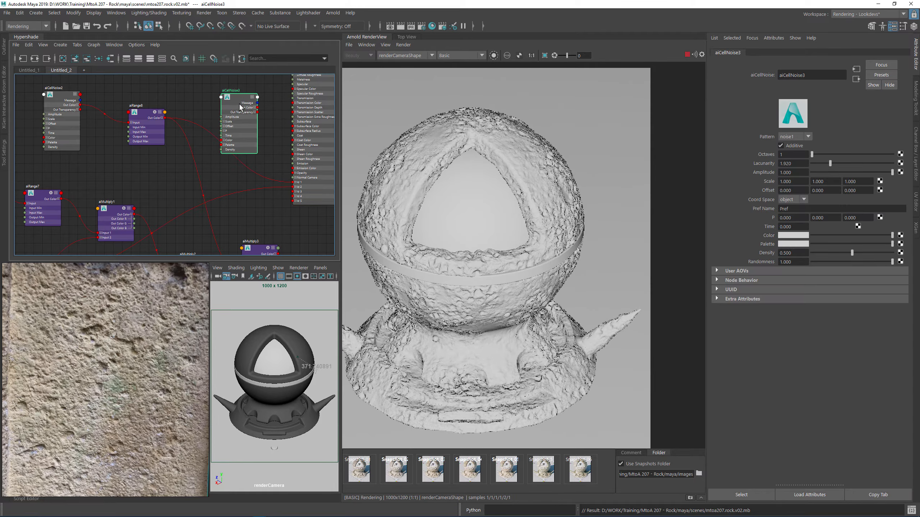
- Connect the new cell noise's Out Color to the surface shader's Id 1 and switch the render to Isolate Selected
{"action": "scroll", "coordinate": [261, 106], "scroll_direction": "up", "scroll_amount": 2}
{"action": "left_click_drag", "start_coordinate": [264, 129], "coordinate": [270, 172]}
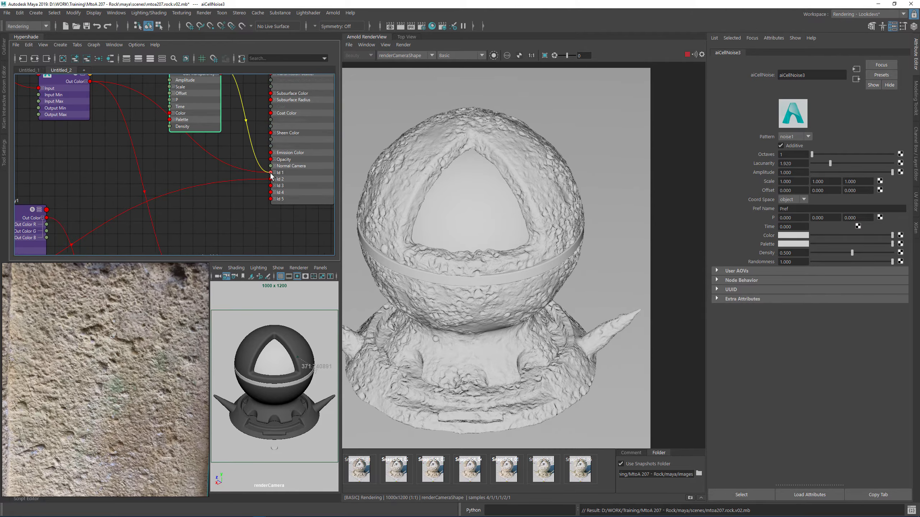
{"action": "left_click", "coordinate": [452, 54]}
{"action": "left_click", "coordinate": [496, 58]}
{"action": "left_click", "coordinate": [493, 55]}
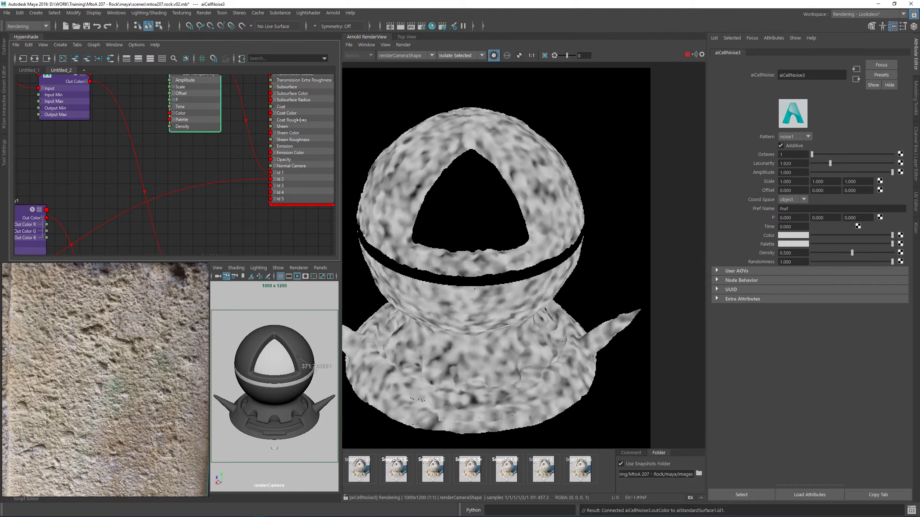
- Change the new cell noise's Pattern to cell2
{"action": "left_click", "coordinate": [192, 98]}
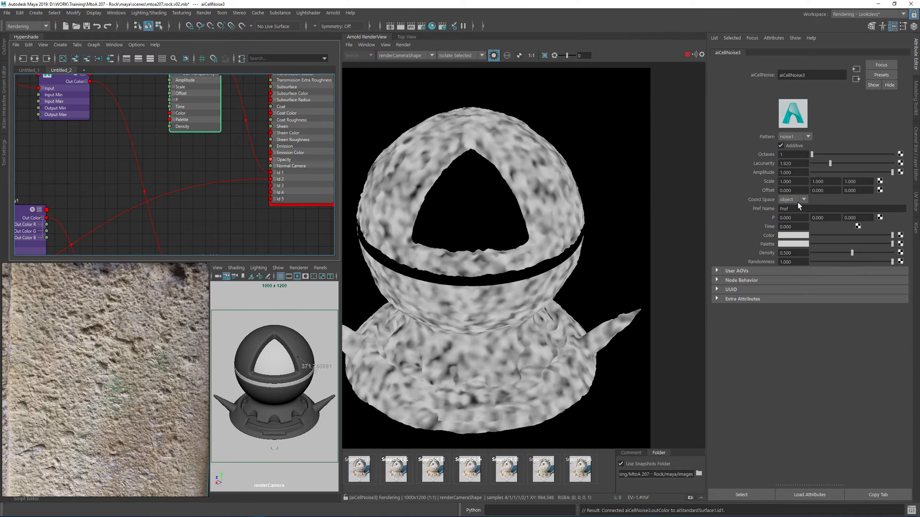
{"action": "left_click", "coordinate": [803, 137]}
{"action": "left_click", "coordinate": [793, 174]}
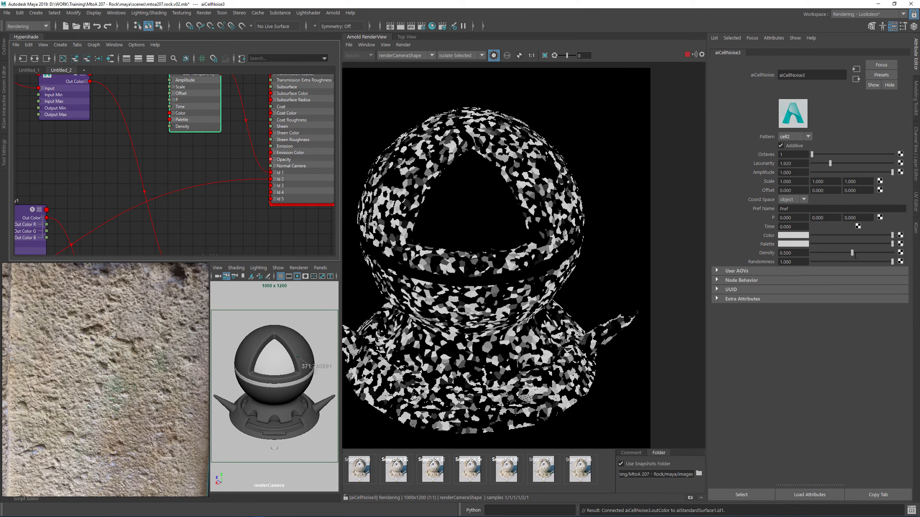
- Try lower and higher Density values on the new cell noise, and leave Density at 1
{"action": "left_click_drag", "start_coordinate": [881, 252], "coordinate": [822, 256]}
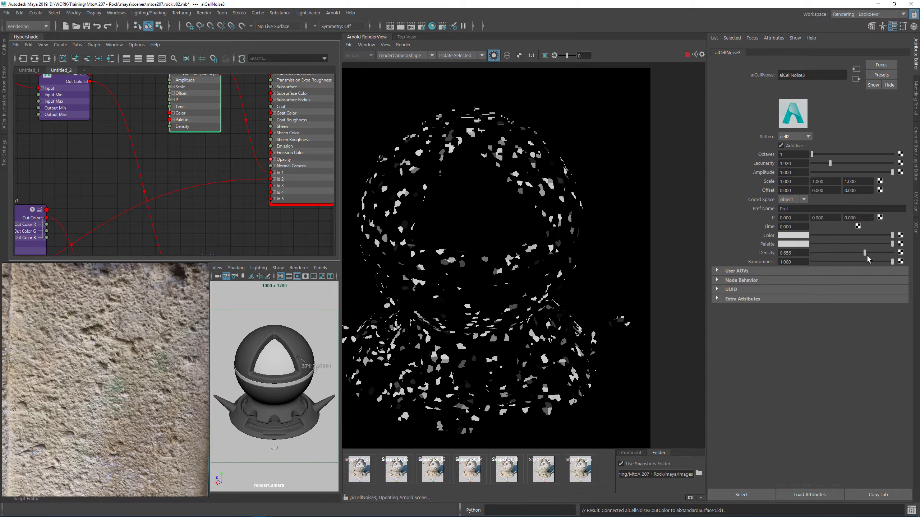
{"action": "left_click_drag", "start_coordinate": [822, 256], "coordinate": [882, 253]}
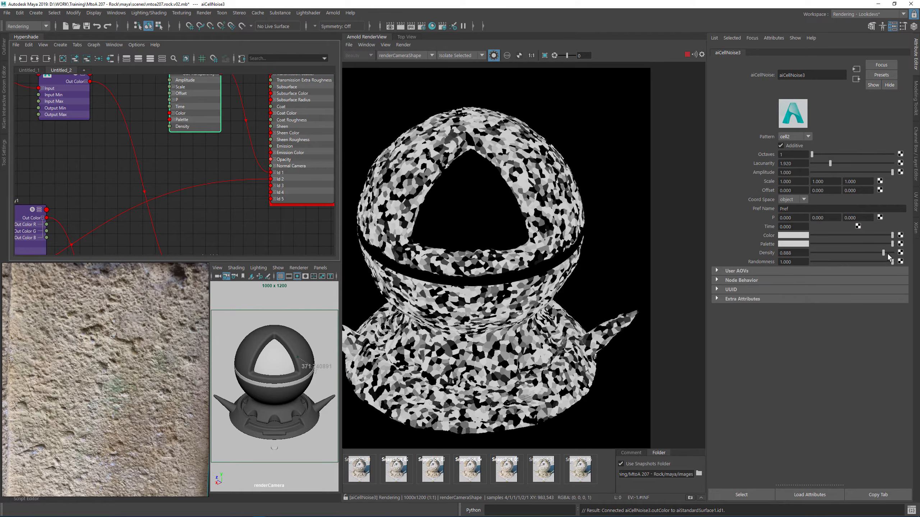
{"action": "left_click_drag", "start_coordinate": [887, 253], "coordinate": [893, 253]}
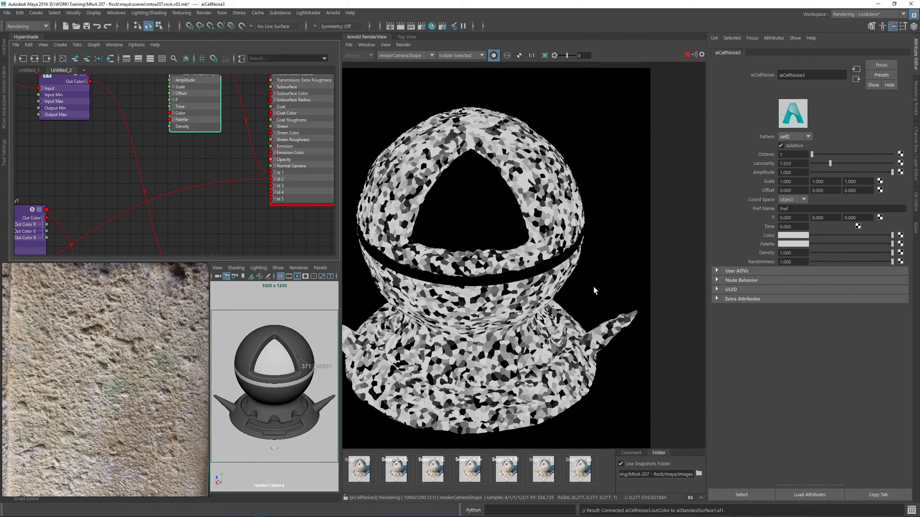
- Set the new cell noise's Octaves to 5 and inspect the pattern up close below the sphere's dark band
{"action": "left_click", "coordinate": [792, 154]}
{"action": "type", "text": "5"}
{"action": "key", "text": "Return"}
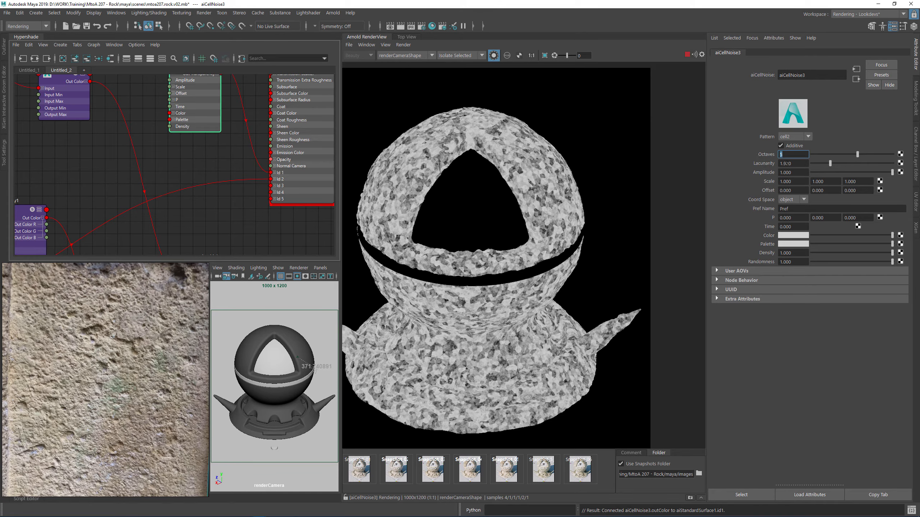
{"action": "scroll", "coordinate": [458, 263], "scroll_direction": "up", "scroll_amount": 5}
{"action": "middle_click_drag", "start_coordinate": [546, 382], "coordinate": [549, 272]}
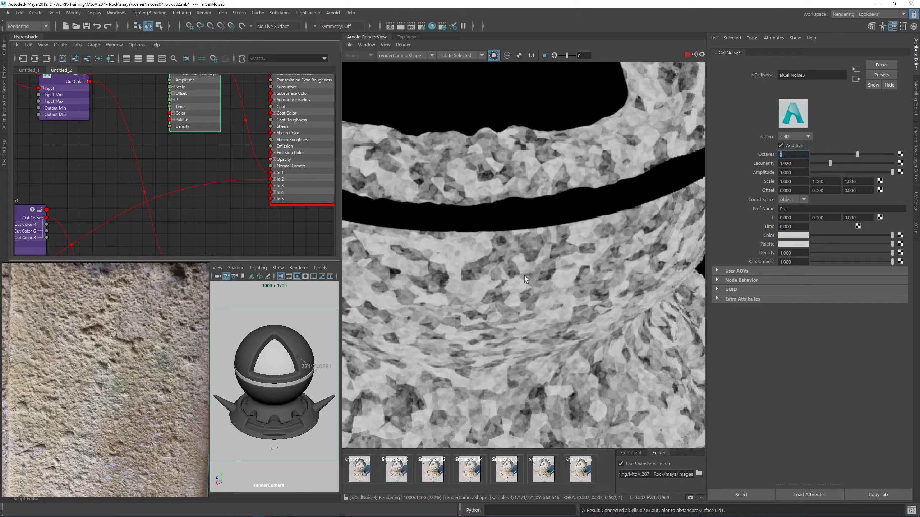
- Lower the new cell noise's Density to 0.848 and check the pattern across the whole object
{"action": "middle_click_drag", "start_coordinate": [414, 282], "coordinate": [508, 268]}
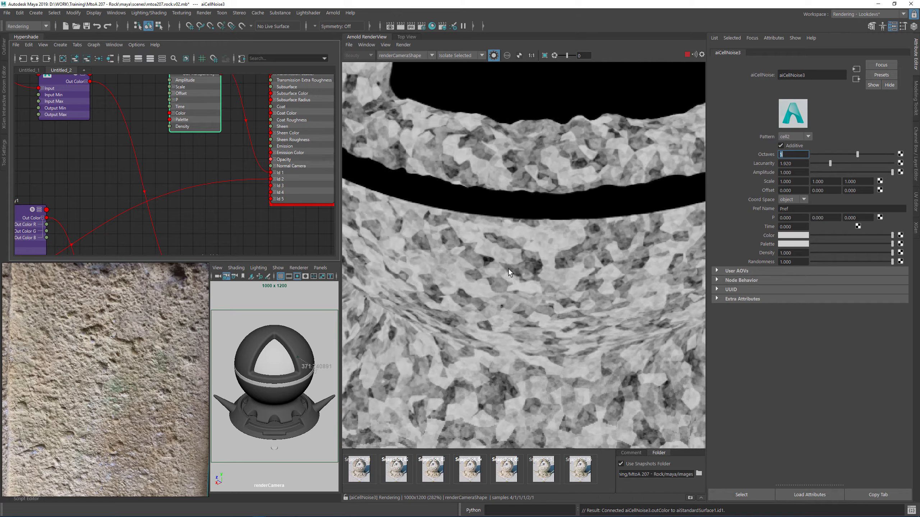
{"action": "left_click", "coordinate": [879, 252]}
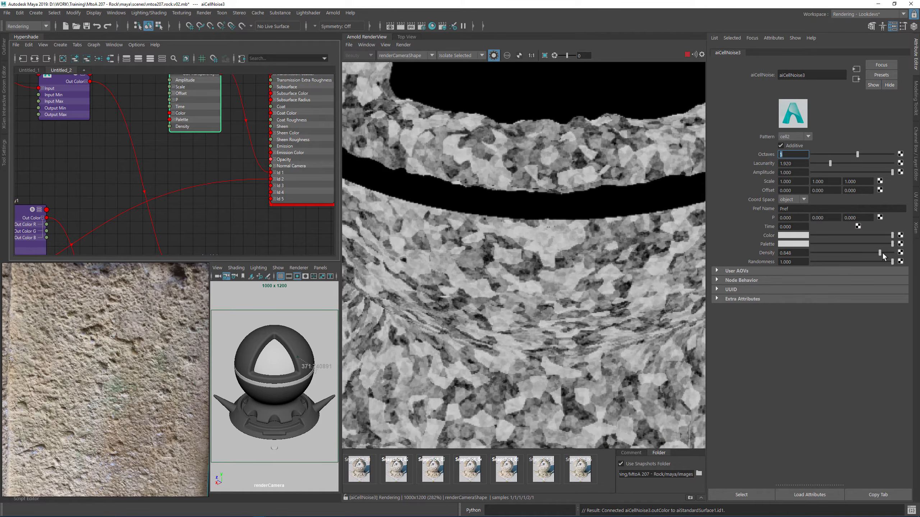
{"action": "scroll", "coordinate": [539, 308], "scroll_direction": "down", "scroll_amount": 5}
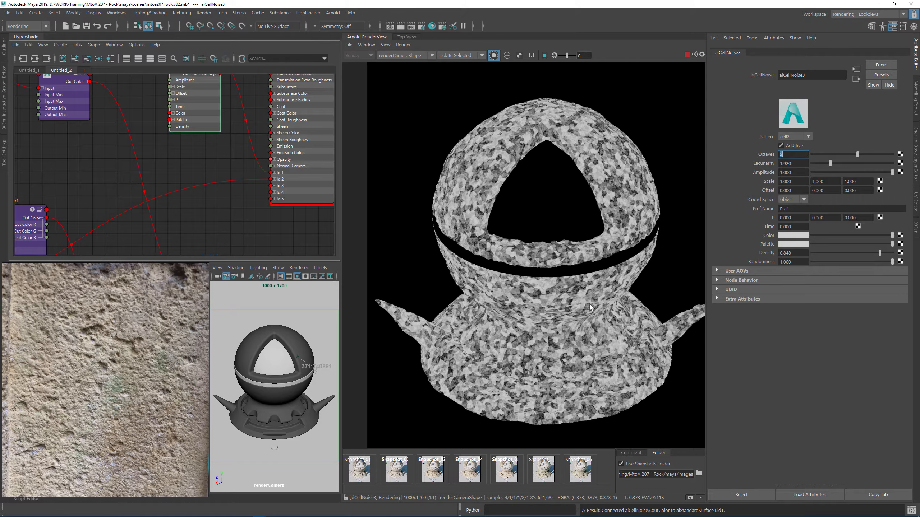
- Add an aiRange node and route the new cell noise's Out Color through it into the surface shader's Id 1
{"action": "middle_click_drag", "start_coordinate": [203, 185], "coordinate": [237, 309], "text": "alt"}
{"action": "left_click_drag", "start_coordinate": [237, 203], "coordinate": [105, 111]}
{"action": "key", "text": "Tab"}
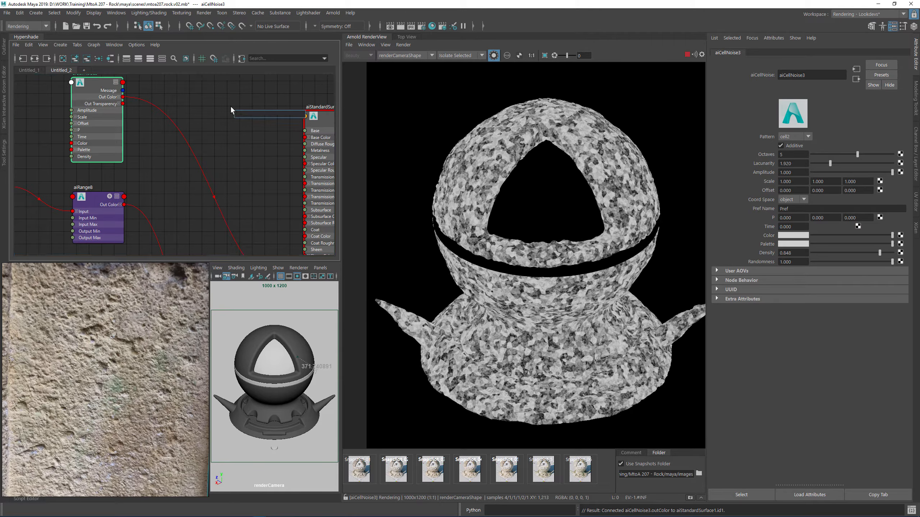
{"action": "type", "text": "rang"}
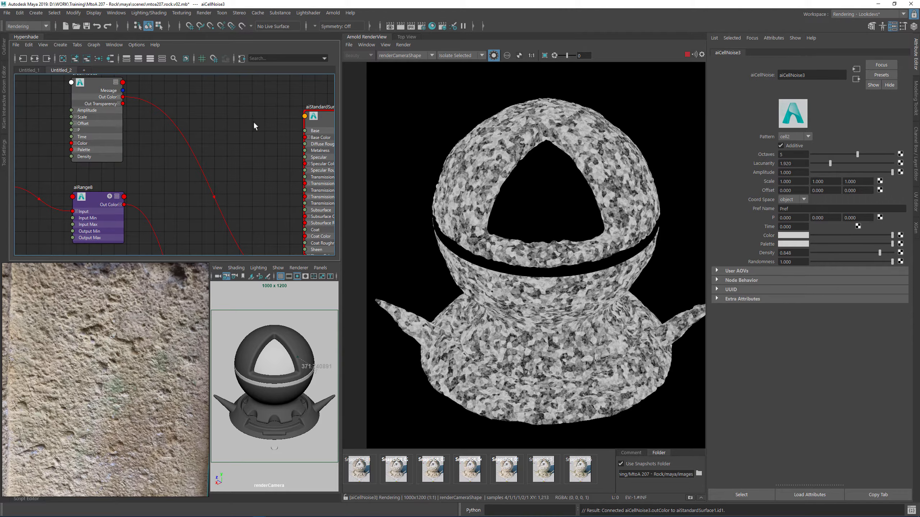
{"action": "left_click", "coordinate": [252, 121]}
{"action": "left_click_drag", "start_coordinate": [252, 121], "coordinate": [227, 114]}
{"action": "left_click_drag", "start_coordinate": [123, 96], "coordinate": [268, 195]}
{"action": "middle_click_drag", "start_coordinate": [212, 109], "coordinate": [226, 196], "text": "alt"}
{"action": "left_click", "coordinate": [207, 102]}
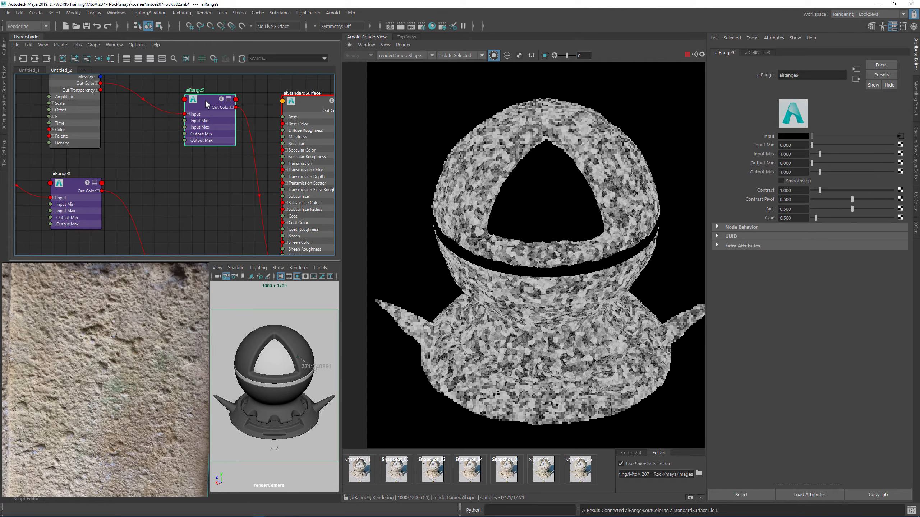
- Limit the render to a region beside the sphere's triangular opening and enable Smoothstep on the new range
{"action": "scroll", "coordinate": [440, 148], "scroll_direction": "up", "scroll_amount": 2}
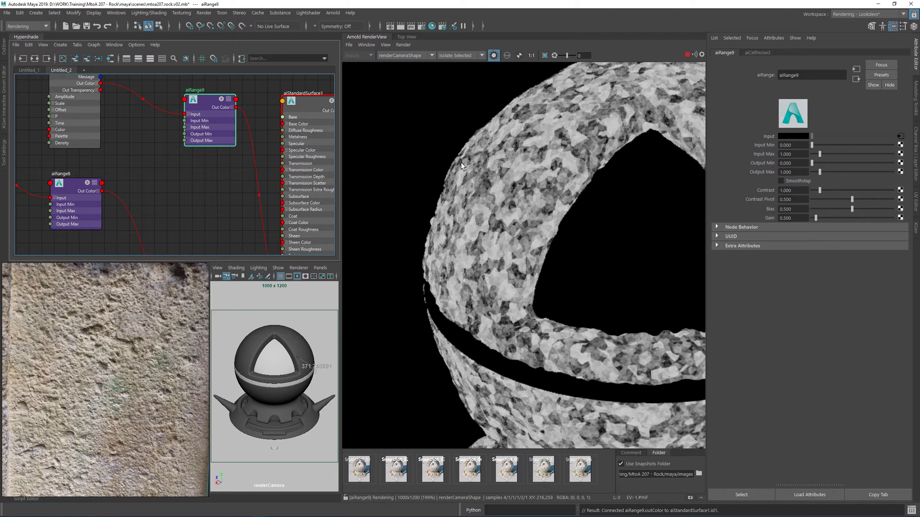
{"action": "scroll", "coordinate": [470, 159], "scroll_direction": "up", "scroll_amount": 1}
{"action": "left_click_drag", "start_coordinate": [370, 90], "coordinate": [525, 291]}
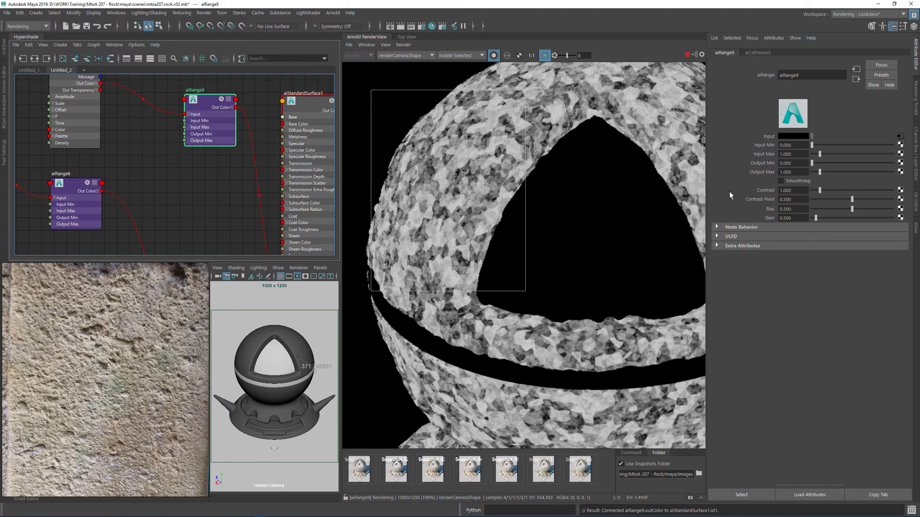
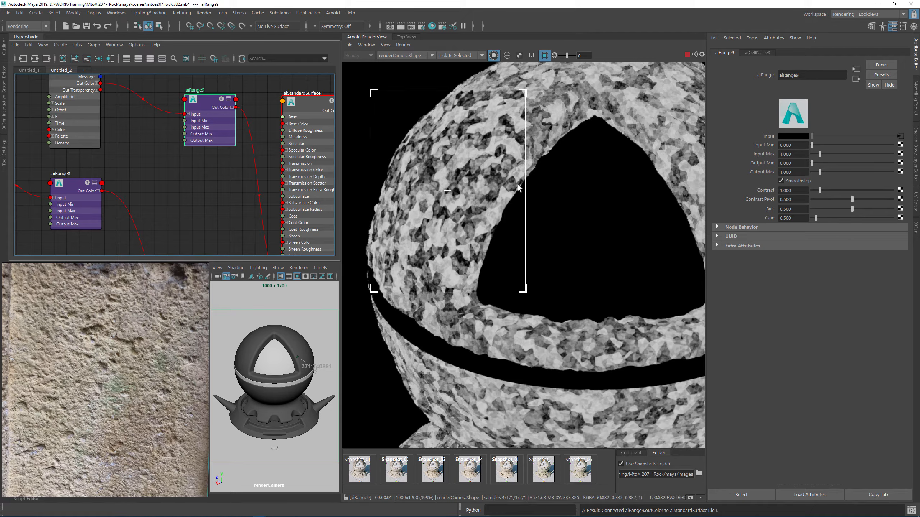
- Try an Input Max of 0.6 on the new range, settle on 0.3 and inspect the full pattern
{"action": "left_click", "coordinate": [796, 172]}
{"action": "left_click", "coordinate": [796, 155]}
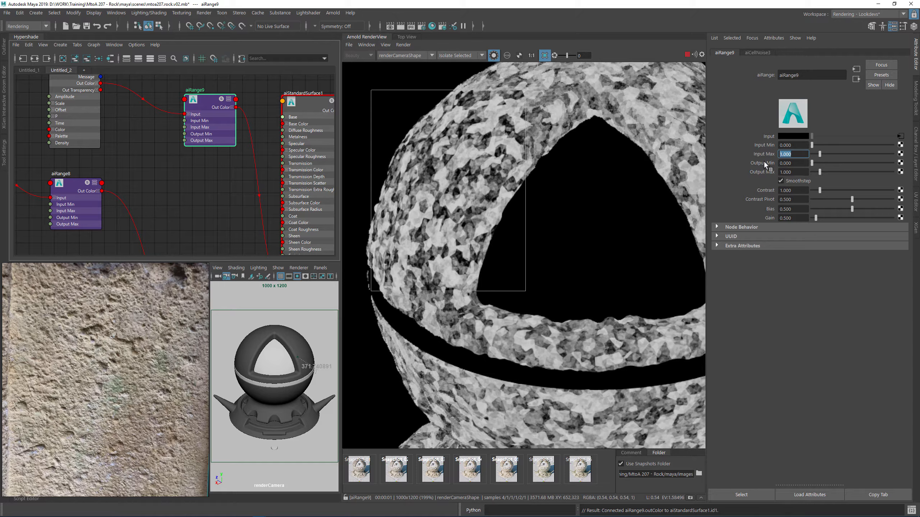
{"action": "type", "text": ".6"}
{"action": "key", "text": "Return"}
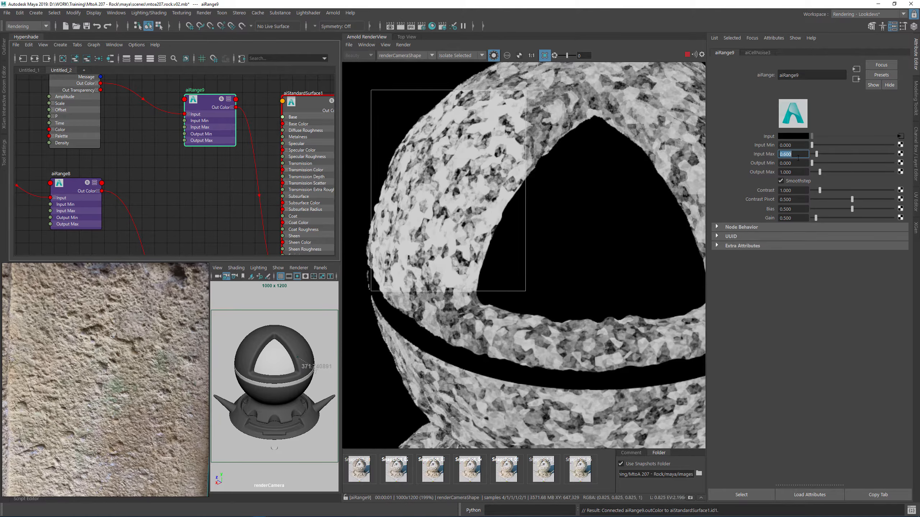
{"action": "type", "text": ".3"}
{"action": "key", "text": "Return"}
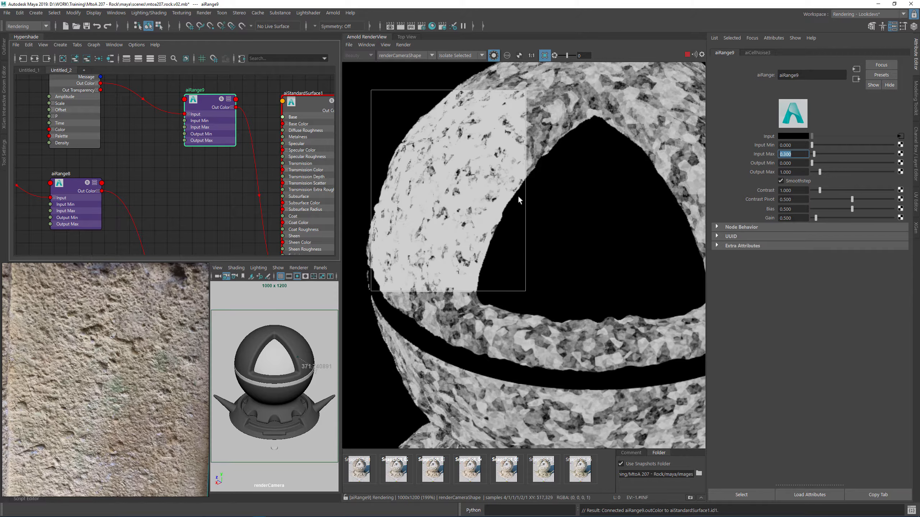
{"action": "scroll", "coordinate": [441, 204], "scroll_direction": "down", "scroll_amount": 5}
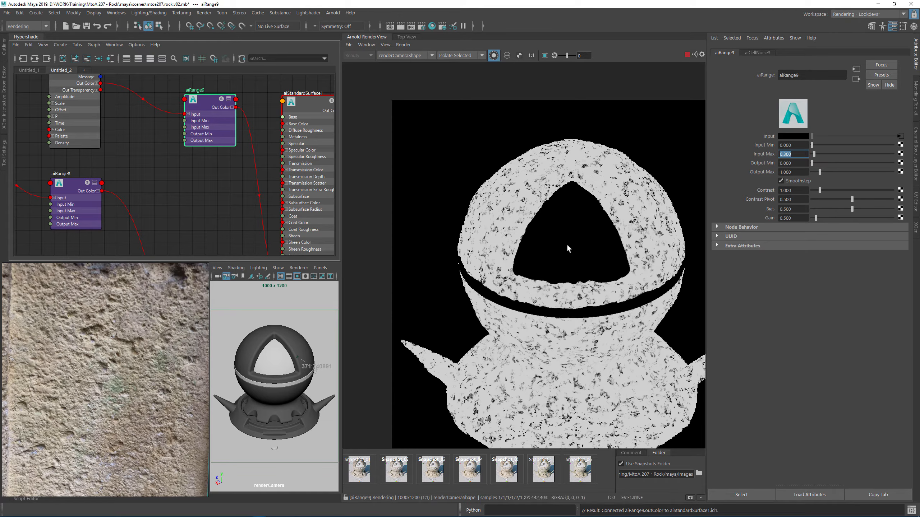
{"action": "middle_click_drag", "start_coordinate": [527, 254], "coordinate": [520, 228]}
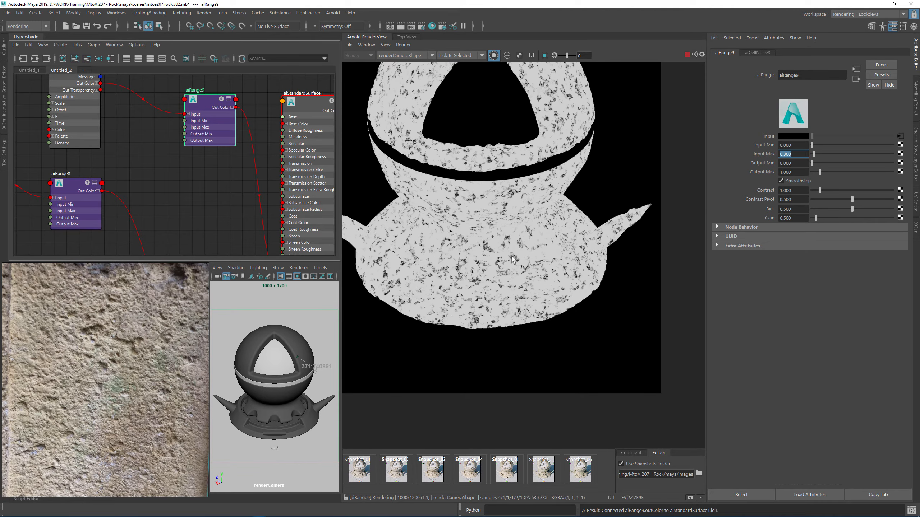
- Limit the render to a region on the base, try Input Min values of 0.1 and 0.05 on the range, and settle on 0.025
{"action": "scroll", "coordinate": [515, 267], "scroll_direction": "up", "scroll_amount": 5}
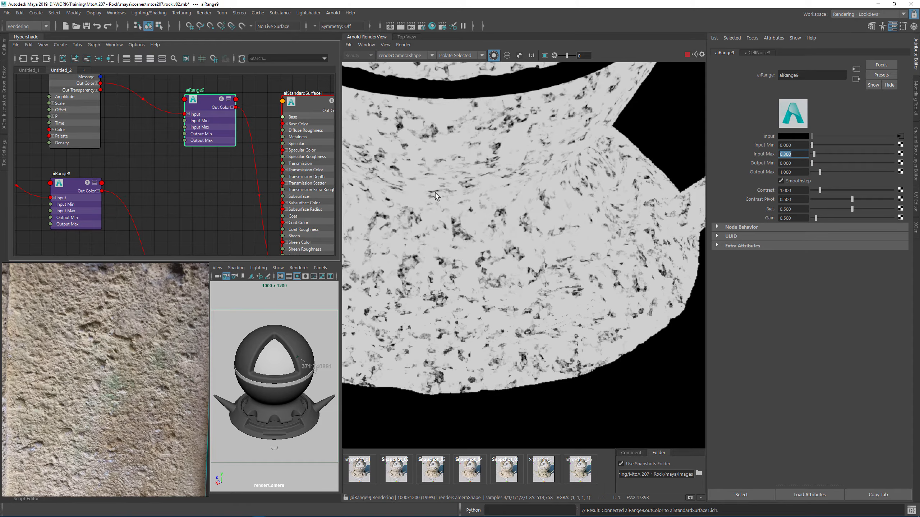
{"action": "left_click_drag", "start_coordinate": [401, 178], "coordinate": [576, 351]}
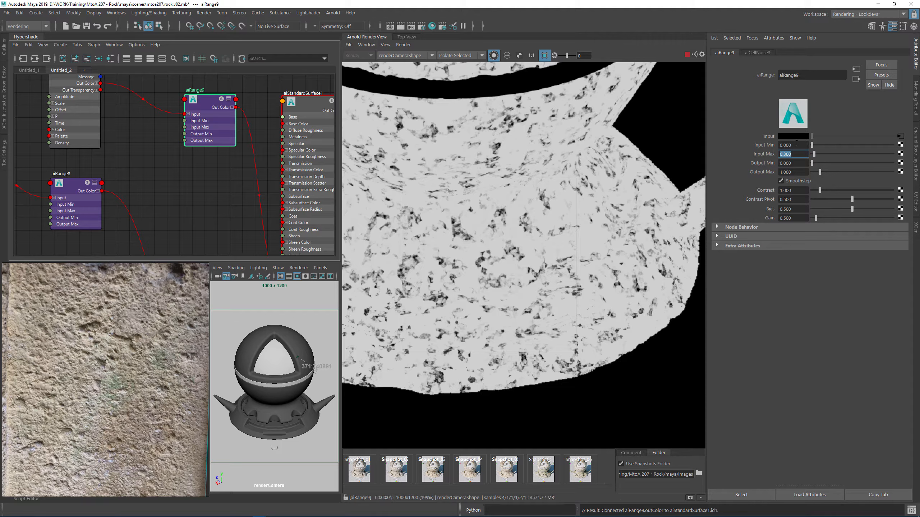
{"action": "key", "text": "shift+Tab"}
{"action": "type", "text": "0.1"}
{"action": "key", "text": "Return"}
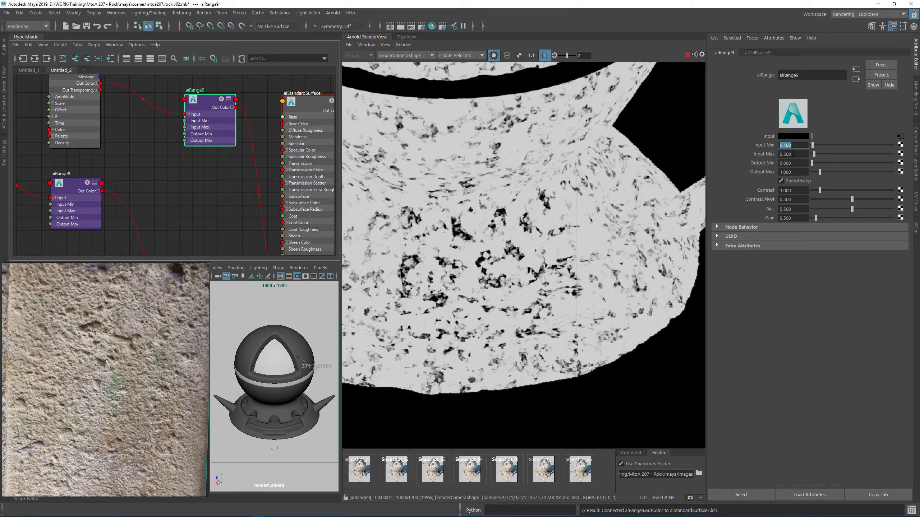
{"action": "key", "text": "BackSpace"}
{"action": "type", "text": ".05"}
{"action": "key", "text": "Return"}
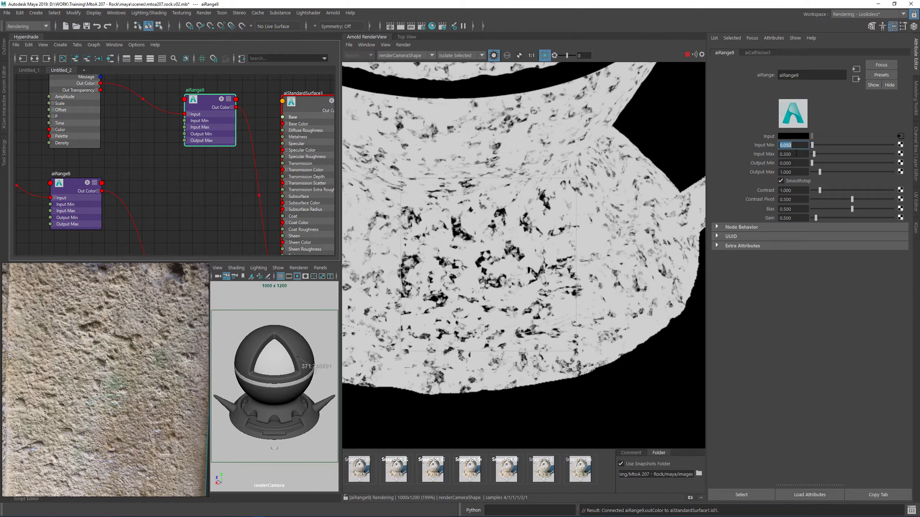
{"action": "type", "text": "0."}
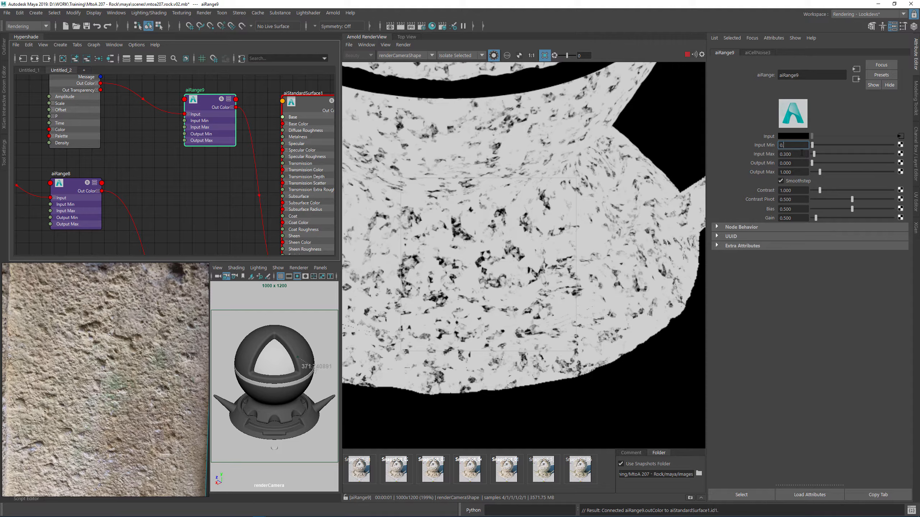
{"action": "type", "text": "025"}
{"action": "key", "text": "Return"}
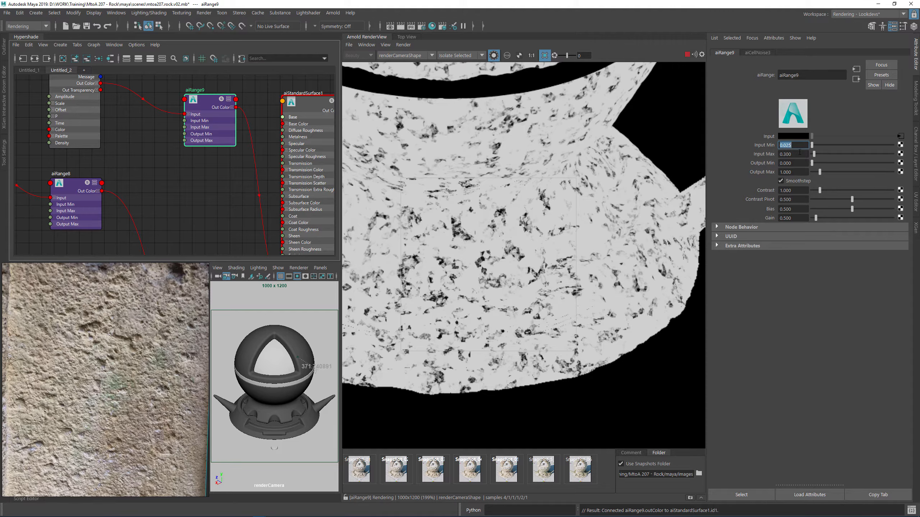
- Reposition the aiStandardSurface node in the node graph
{"action": "left_click", "coordinate": [134, 203]}
{"action": "scroll", "coordinate": [174, 187], "scroll_direction": "down", "scroll_amount": 5}
{"action": "middle_click_drag", "start_coordinate": [174, 170], "coordinate": [185, 120], "text": "alt"}
{"action": "mouse_move", "coordinate": [298, 98]}
{"action": "left_mouse_down"}
{"action": "mouse_move", "coordinate": [235, 129]}
{"action": "mouse_move", "coordinate": [286, 150]}
{"action": "mouse_move", "coordinate": [287, 138]}
{"action": "left_mouse_up"}
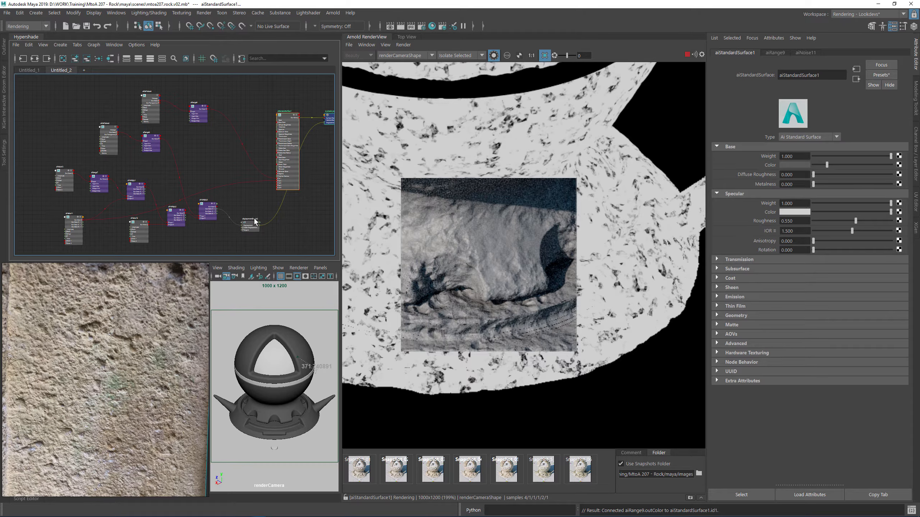
- Switch the render's shading mode to Basic, check the displaced surface on the whole object, and save the scene
{"action": "left_click", "coordinate": [458, 56]}
{"action": "left_click", "coordinate": [471, 51]}
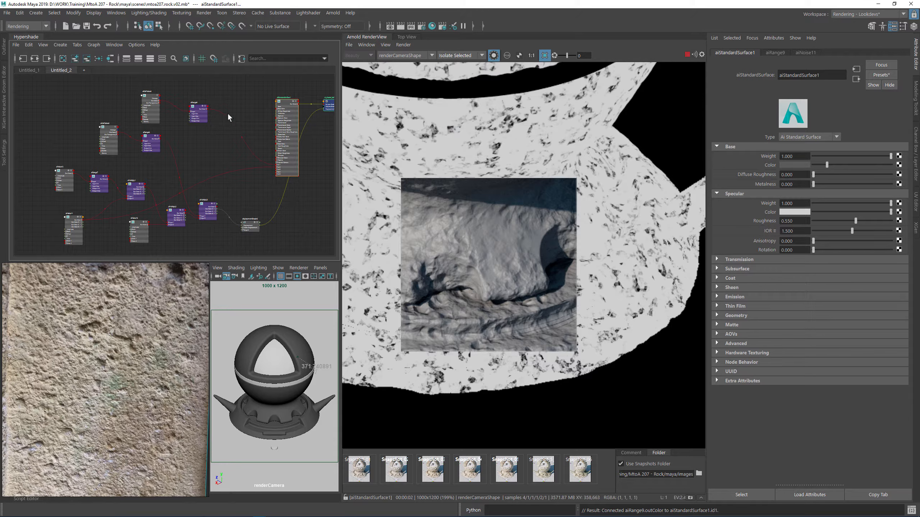
{"action": "left_click", "coordinate": [247, 208]}
{"action": "right_click_drag", "start_coordinate": [273, 221], "coordinate": [308, 221], "text": "alt"}
{"action": "left_click", "coordinate": [467, 56]}
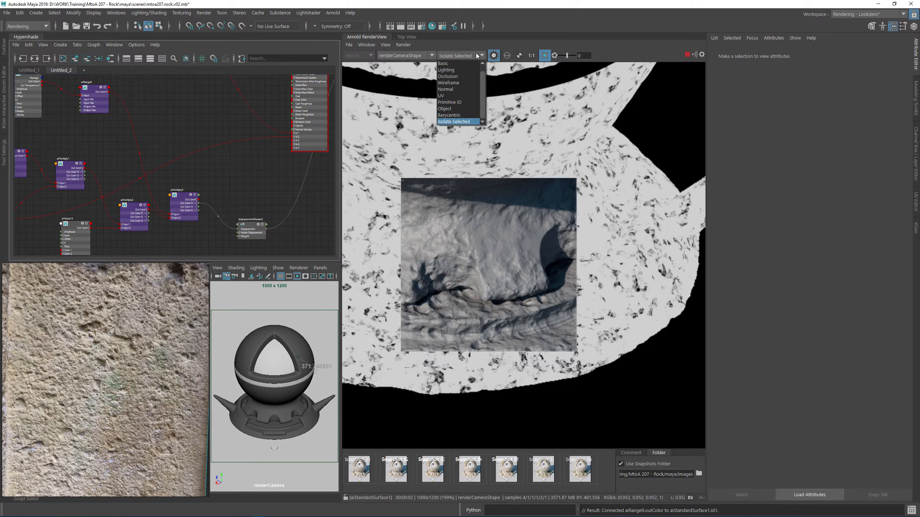
{"action": "left_click", "coordinate": [493, 55]}
{"action": "left_click", "coordinate": [471, 55]}
{"action": "left_click", "coordinate": [452, 71]}
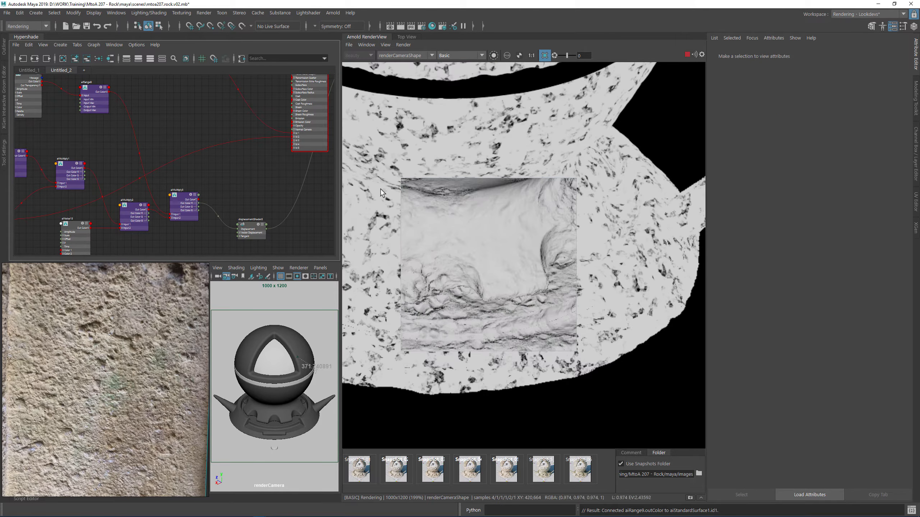
{"action": "scroll", "coordinate": [468, 267], "scroll_direction": "down", "scroll_amount": 2}
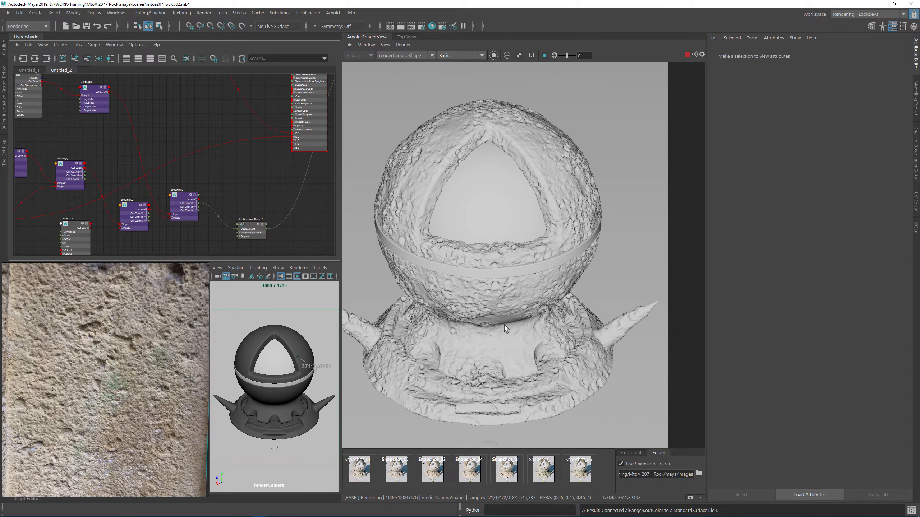
{"action": "left_click", "coordinate": [88, 26]}
- Add an aiMultiply node above the displacement shader in the node graph
{"action": "middle_click_drag", "start_coordinate": [192, 168], "coordinate": [221, 163], "text": "alt"}
{"action": "left_click", "coordinate": [197, 161]}
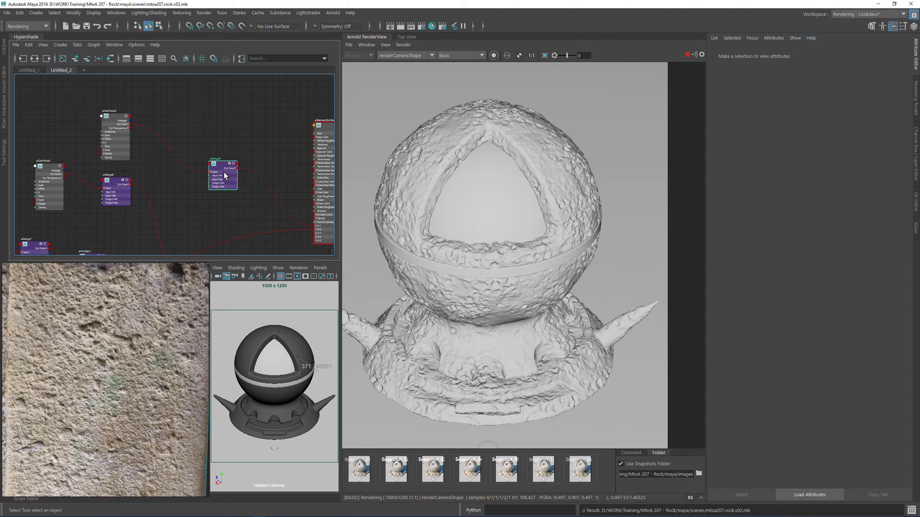
{"action": "middle_click_drag", "start_coordinate": [243, 240], "coordinate": [232, 180], "text": "alt"}
{"action": "left_click", "coordinate": [231, 179]}
{"action": "key", "text": "Tab"}
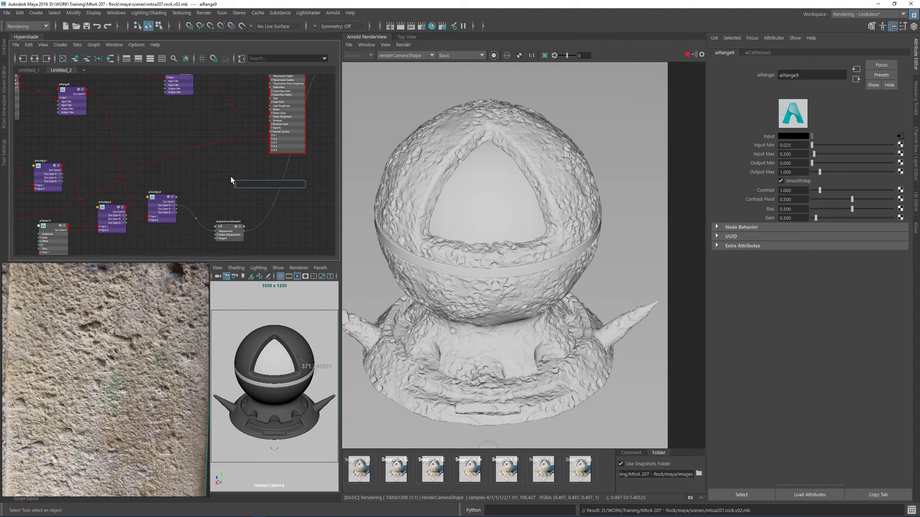
{"action": "type", "text": "mult"}
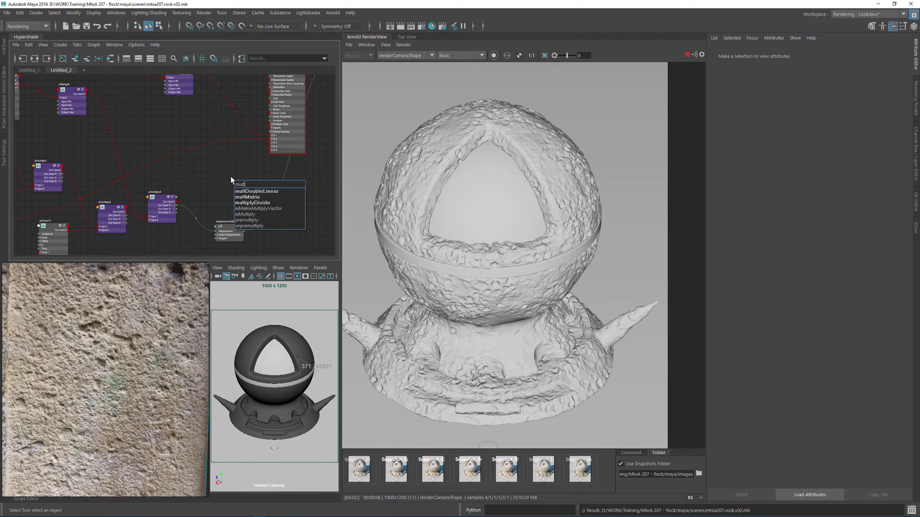
{"action": "key", "text": "Down"}
{"action": "key", "text": "Down"}
{"action": "key", "text": "Down"}
{"action": "key", "text": "Down"}
{"action": "key", "text": "Down"}
{"action": "key", "text": "Return"}
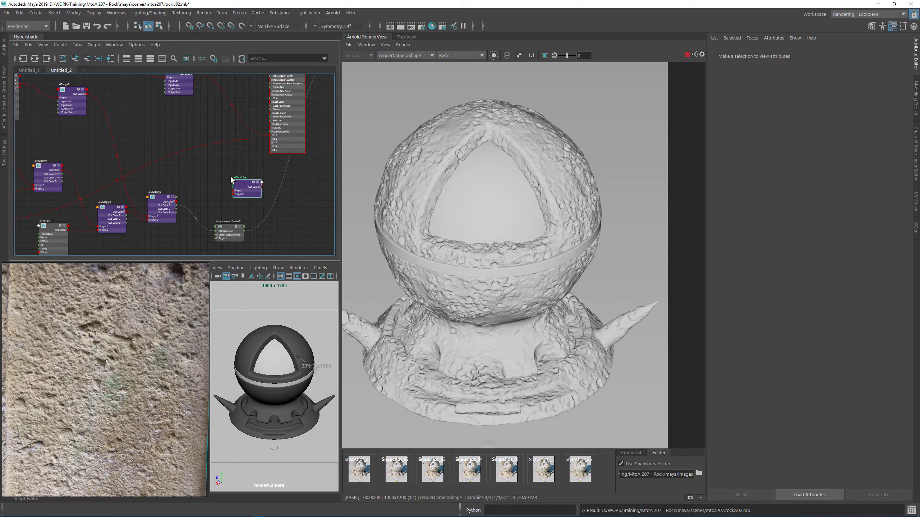
- Mark a render region on the sphere, and connect the new range to Input 1 and aiMultiply3's Out Color to Input 2 of the new multiply
{"action": "left_click_drag", "start_coordinate": [459, 269], "coordinate": [377, 106]}
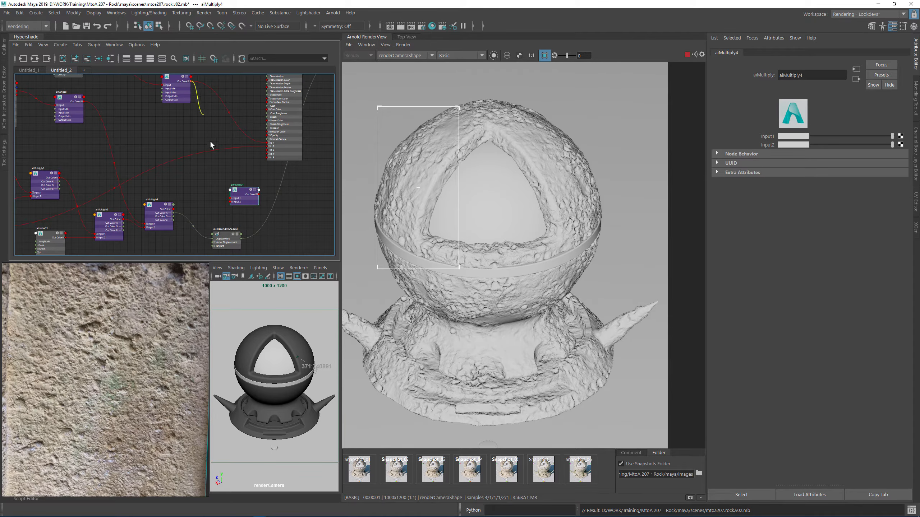
{"action": "left_click_drag", "start_coordinate": [212, 145], "coordinate": [231, 198]}
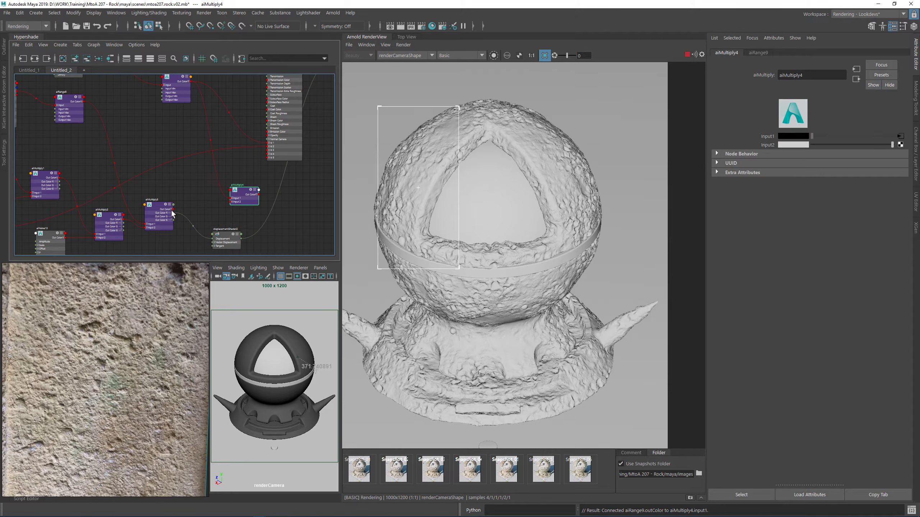
{"action": "left_click_drag", "start_coordinate": [173, 210], "coordinate": [223, 204]}
- Connect the new multiply's Out Color R to the displacement shader's Displacement and check the rendered sphere up close
{"action": "scroll", "coordinate": [228, 203], "scroll_direction": "up", "scroll_amount": 4}
{"action": "middle_click_drag", "start_coordinate": [236, 202], "coordinate": [217, 127], "text": "alt"}
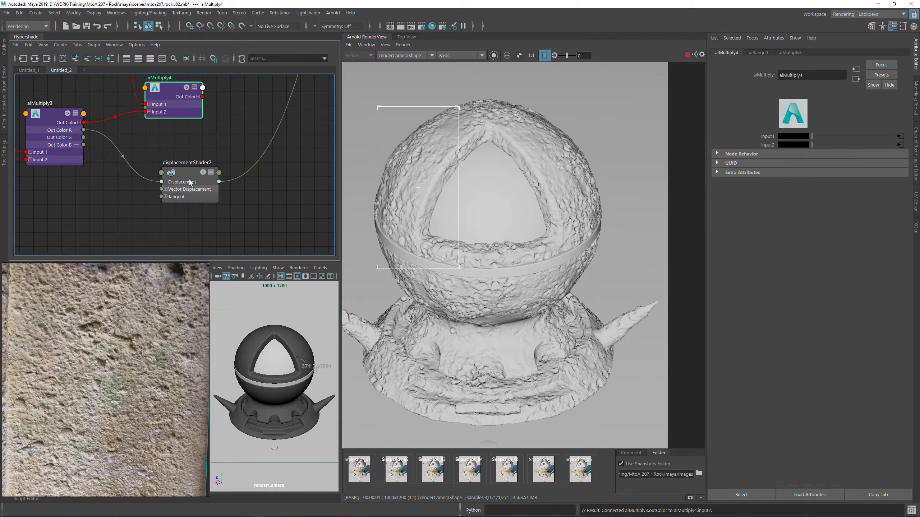
{"action": "left_click_drag", "start_coordinate": [191, 183], "coordinate": [314, 183]}
{"action": "left_click", "coordinate": [199, 97]}
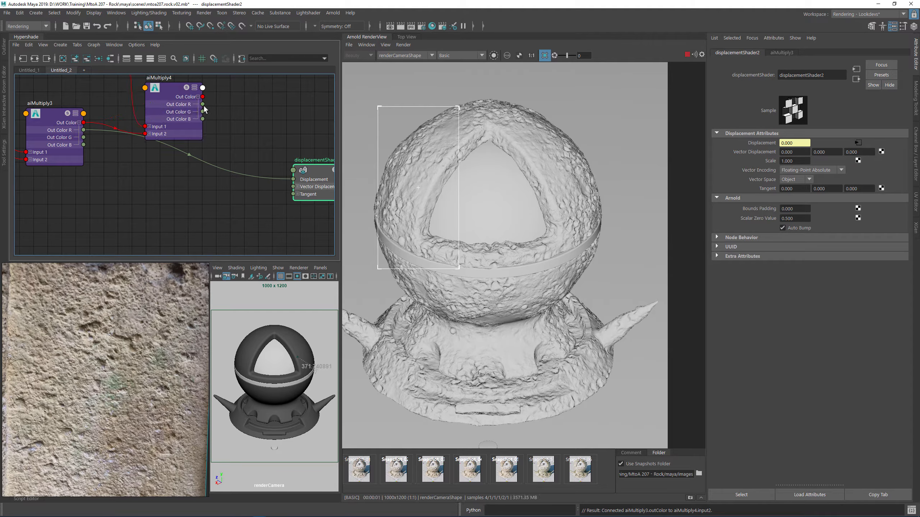
{"action": "left_click_drag", "start_coordinate": [202, 104], "coordinate": [293, 179]}
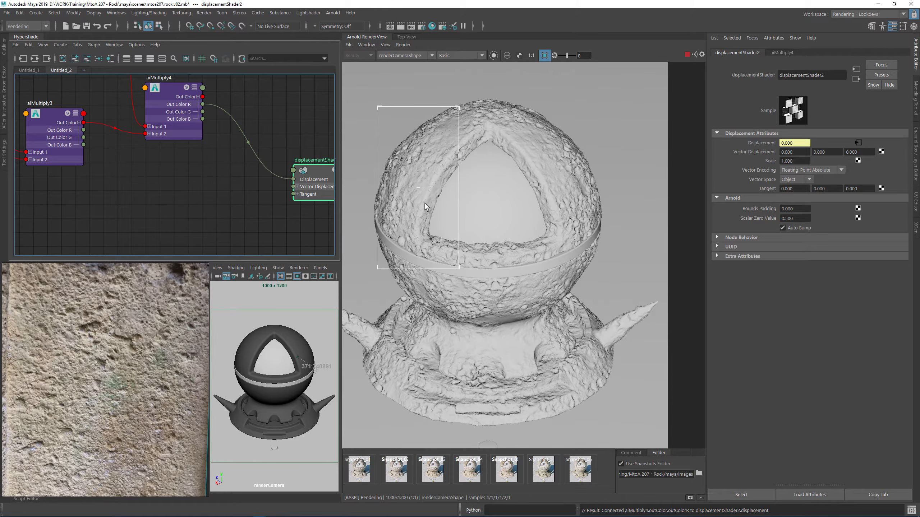
{"action": "scroll", "coordinate": [416, 157], "scroll_direction": "up", "scroll_amount": 1}
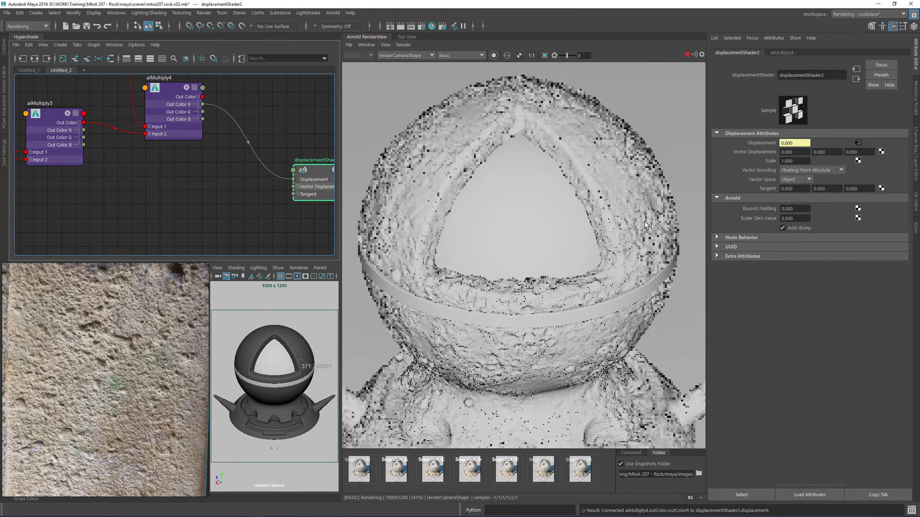
- Check the displaced sphere and base in the Basic render, and switch the render's debug mode back to Shading
{"action": "middle_click_drag", "start_coordinate": [640, 286], "coordinate": [493, 225]}
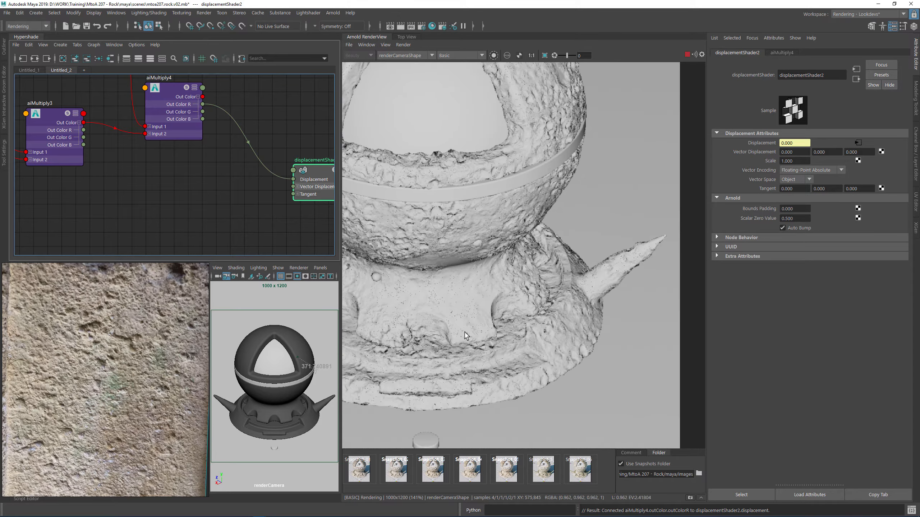
{"action": "scroll", "coordinate": [467, 334], "scroll_direction": "up", "scroll_amount": 3}
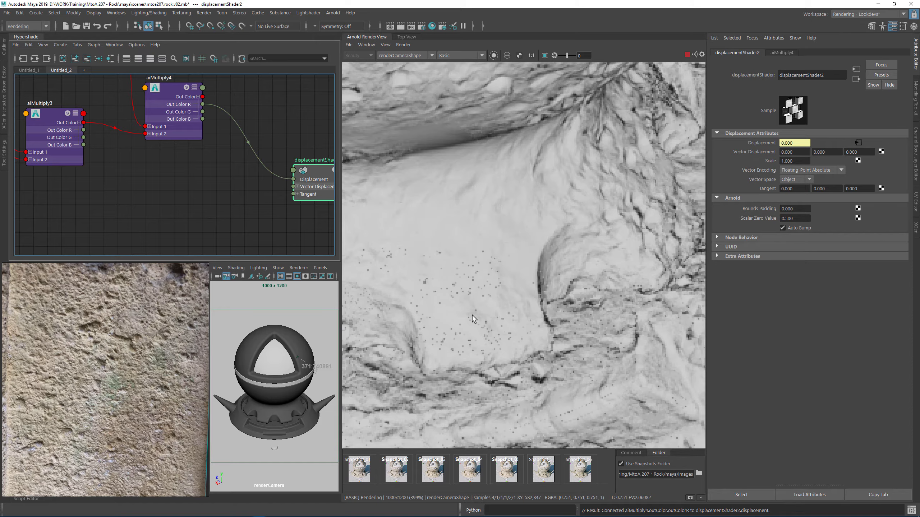
{"action": "scroll", "coordinate": [473, 319], "scroll_direction": "down", "scroll_amount": 4}
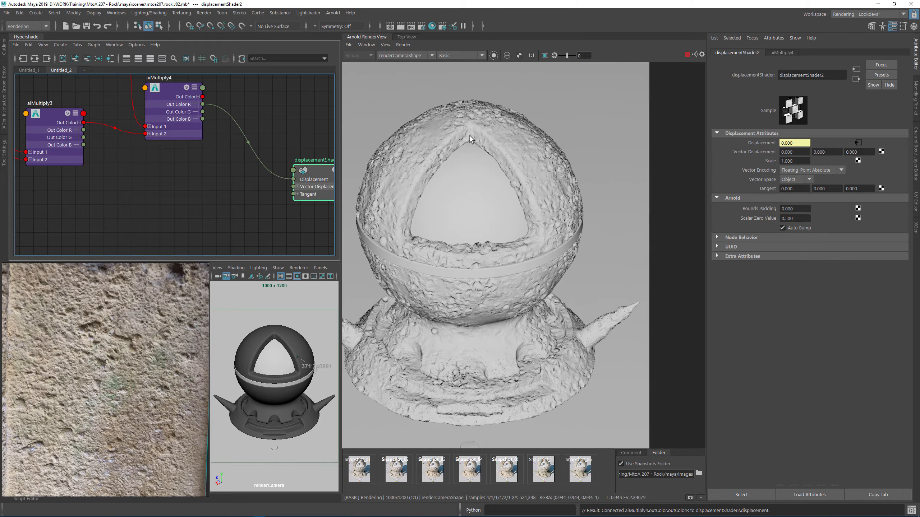
{"action": "left_click", "coordinate": [449, 55]}
{"action": "left_click", "coordinate": [446, 64]}
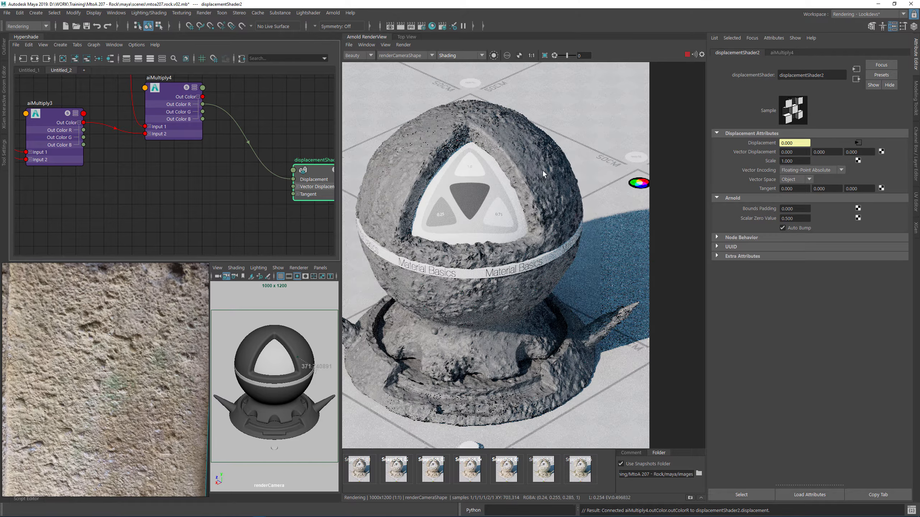
- Mark a render region on the sphere beside the triangular opening and inspect the pitting up close
{"action": "scroll", "coordinate": [547, 167], "scroll_direction": "up", "scroll_amount": 2}
{"action": "left_click_drag", "start_coordinate": [472, 148], "coordinate": [574, 290]}
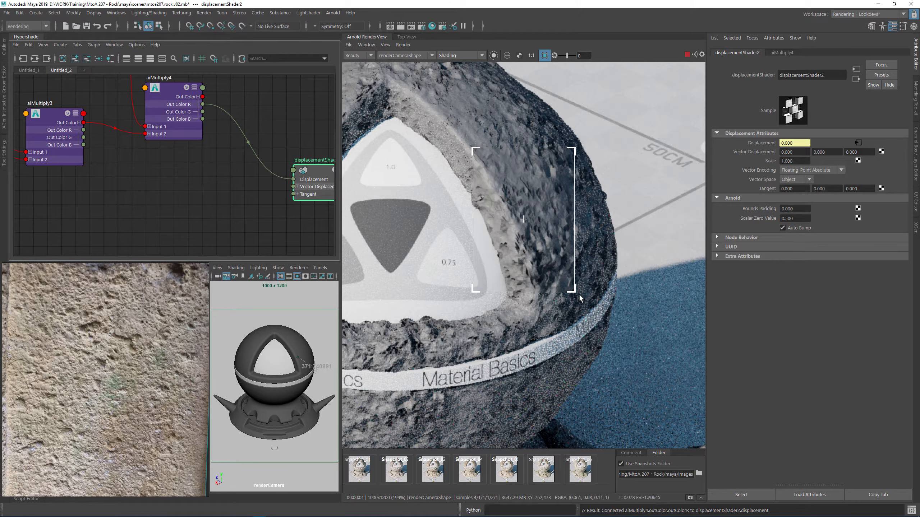
{"action": "scroll", "coordinate": [515, 257], "scroll_direction": "up", "scroll_amount": 3}
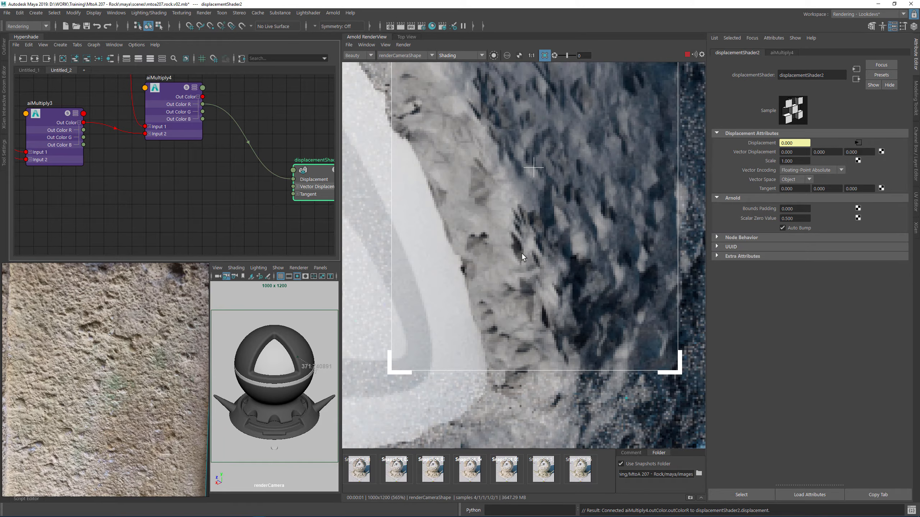
{"action": "scroll", "coordinate": [514, 251], "scroll_direction": "down", "scroll_amount": 6}
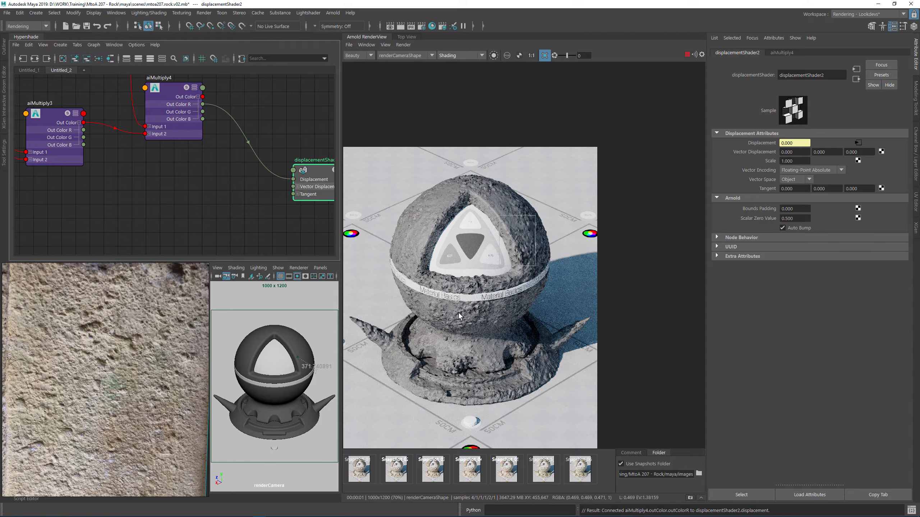
- Clear the render region, check the rock surface across the sphere and base, and save the scene
{"action": "left_click", "coordinate": [459, 312]}
{"action": "scroll", "coordinate": [477, 291], "scroll_direction": "up", "scroll_amount": 3}
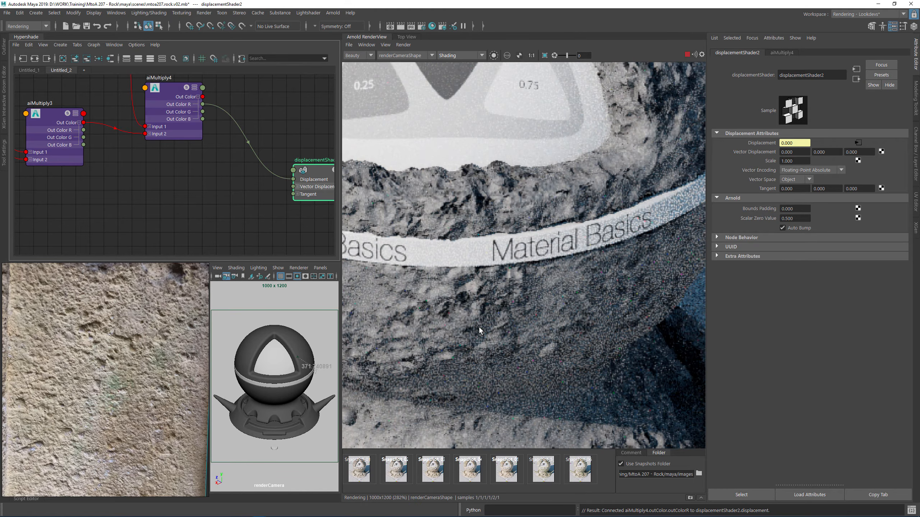
{"action": "middle_click_drag", "start_coordinate": [173, 144], "coordinate": [258, 193]}
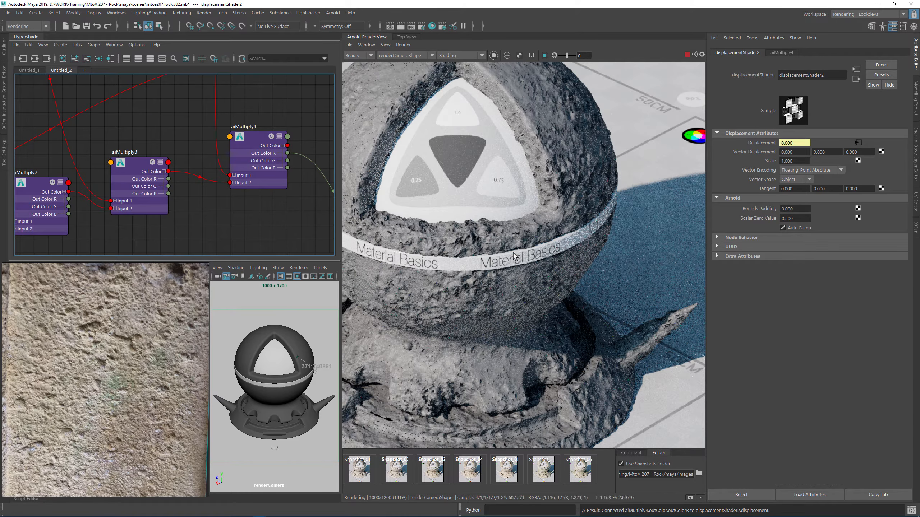
{"action": "middle_click_drag", "start_coordinate": [546, 253], "coordinate": [592, 240]}
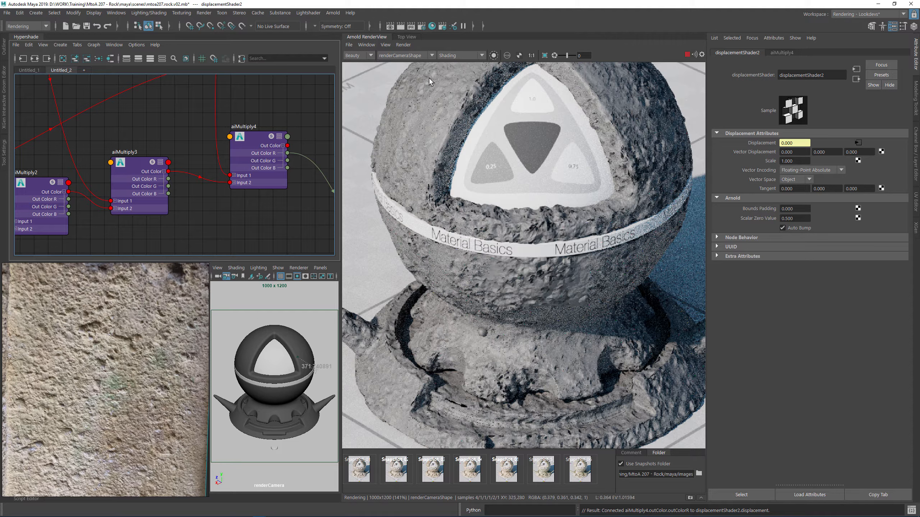
{"action": "key", "text": "ctrl+s"}
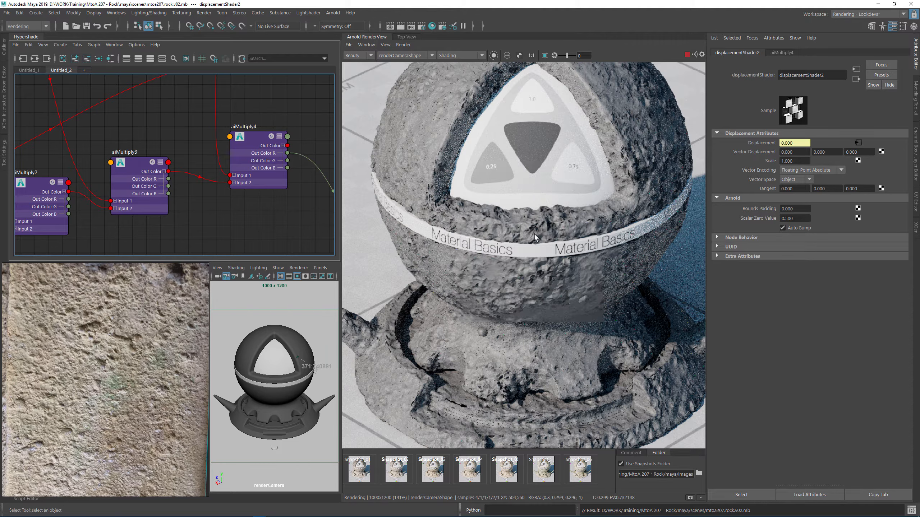
- Set the Arnold subdivision type of the shader ball mesh to catclark, restart the render and check the whole object
{"action": "left_click", "coordinate": [534, 233]}
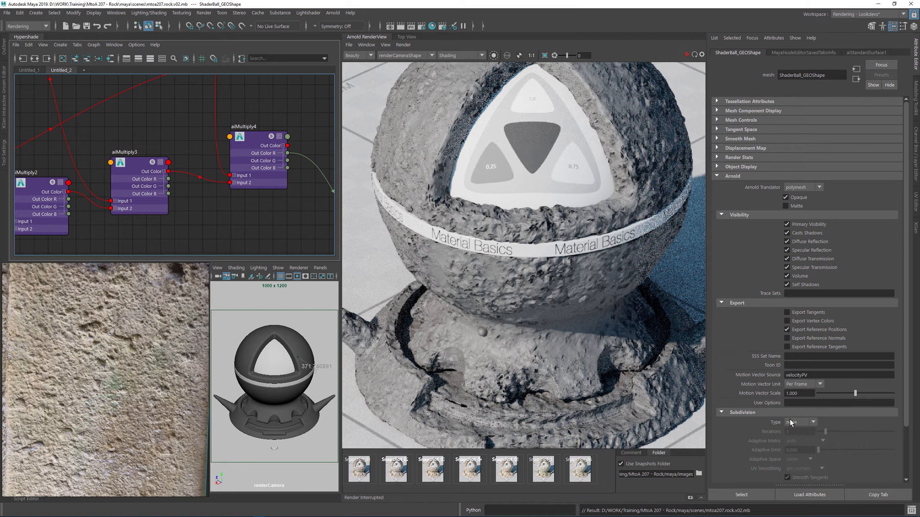
{"action": "left_click", "coordinate": [791, 422]}
{"action": "left_click", "coordinate": [798, 442]}
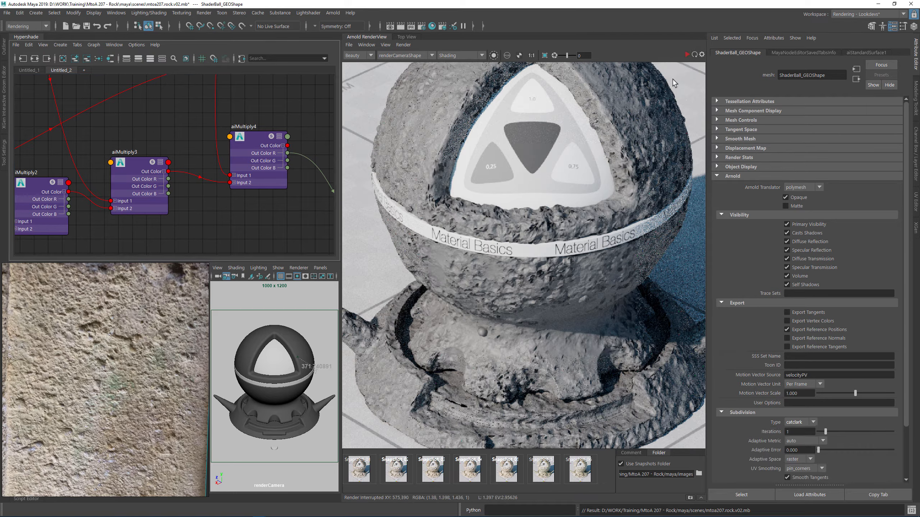
{"action": "left_click", "coordinate": [685, 55]}
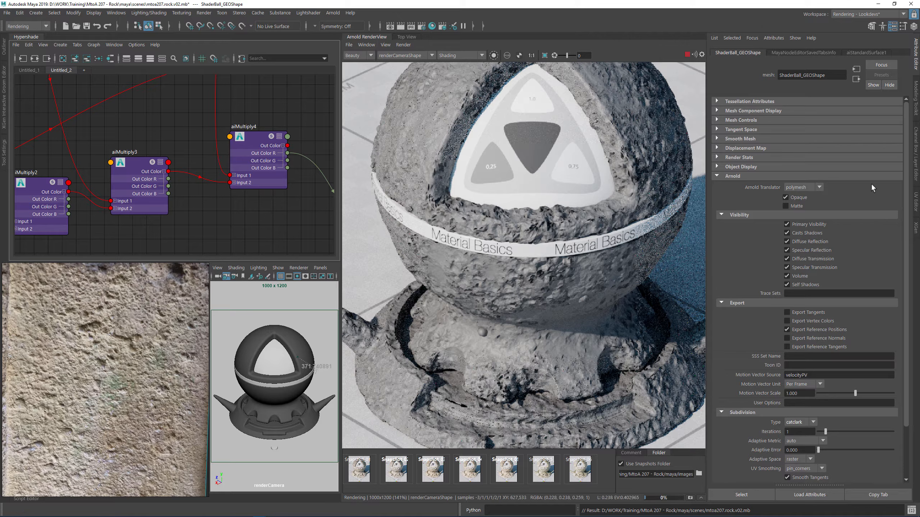
{"action": "scroll", "coordinate": [501, 326], "scroll_direction": "down", "scroll_amount": 2}
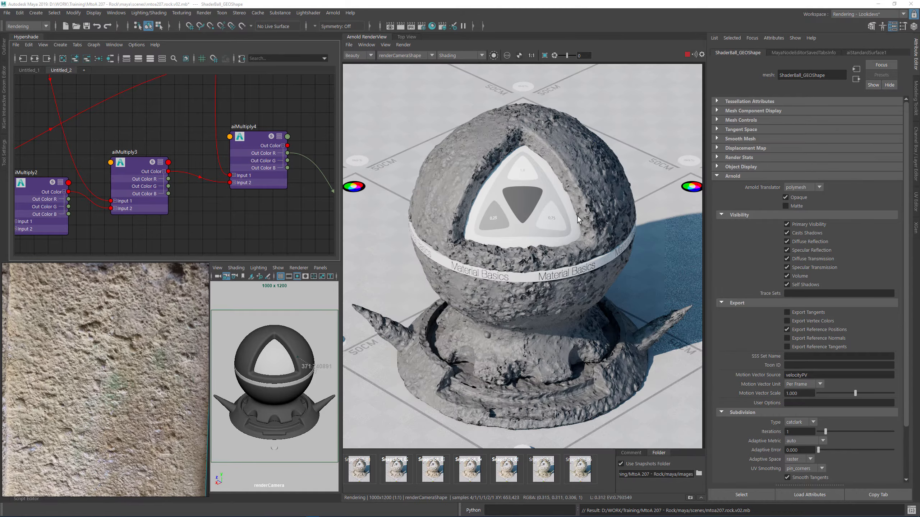
{"action": "scroll", "coordinate": [513, 298], "scroll_direction": "up", "scroll_amount": 2}
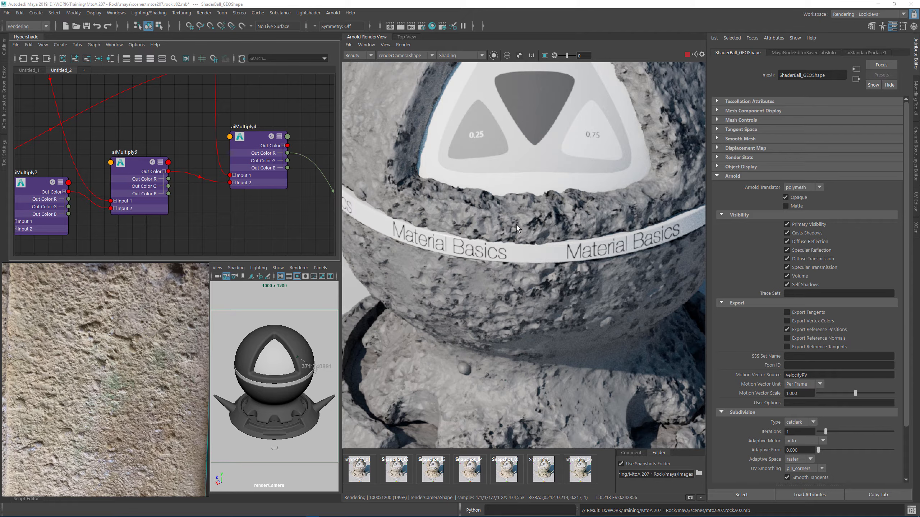
{"action": "scroll", "coordinate": [507, 235], "scroll_direction": "down", "scroll_amount": 2}
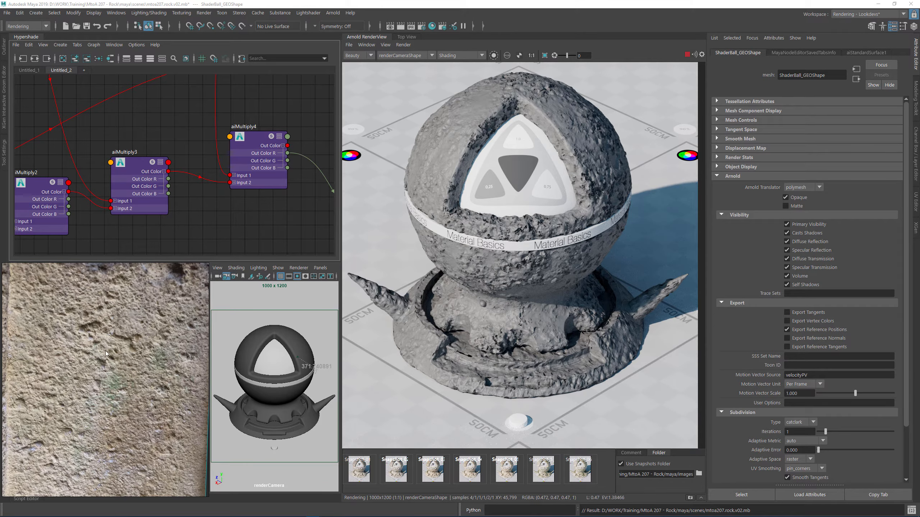
- Browse the stone references to find the photo of the pale carved pillar
{"action": "scroll", "coordinate": [108, 344], "scroll_direction": "down", "scroll_amount": 5}
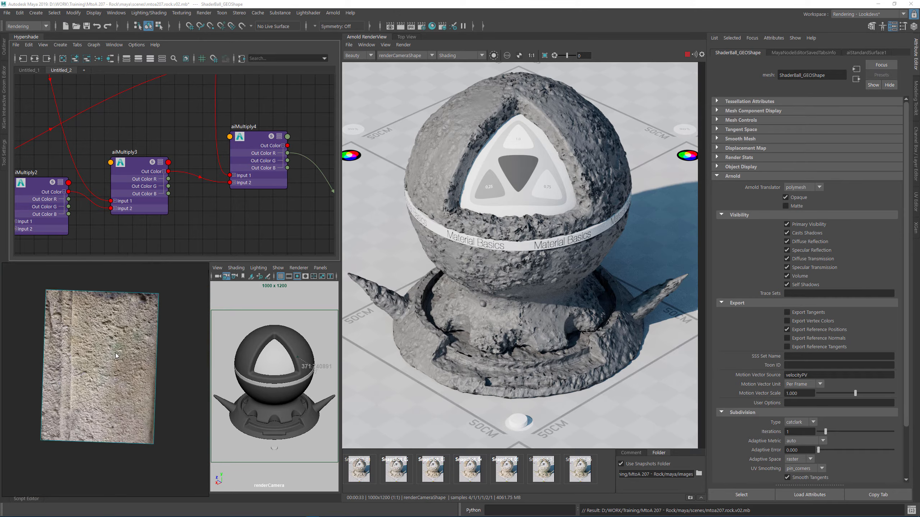
{"action": "scroll", "coordinate": [115, 353], "scroll_direction": "up", "scroll_amount": 3}
{"action": "scroll", "coordinate": [115, 353], "scroll_direction": "down", "scroll_amount": 8}
{"action": "middle_click_drag", "start_coordinate": [163, 315], "coordinate": [127, 322]}
{"action": "scroll", "coordinate": [127, 319], "scroll_direction": "up", "scroll_amount": 4}
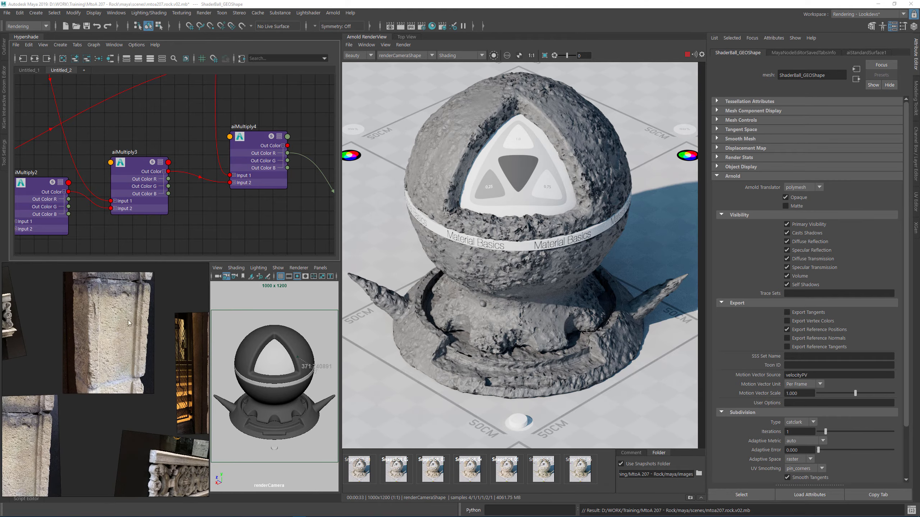
- Move the aiStandardSurface1 node up into empty graph space, clear of the displacement network
{"action": "scroll", "coordinate": [277, 162], "scroll_direction": "down", "scroll_amount": 8}
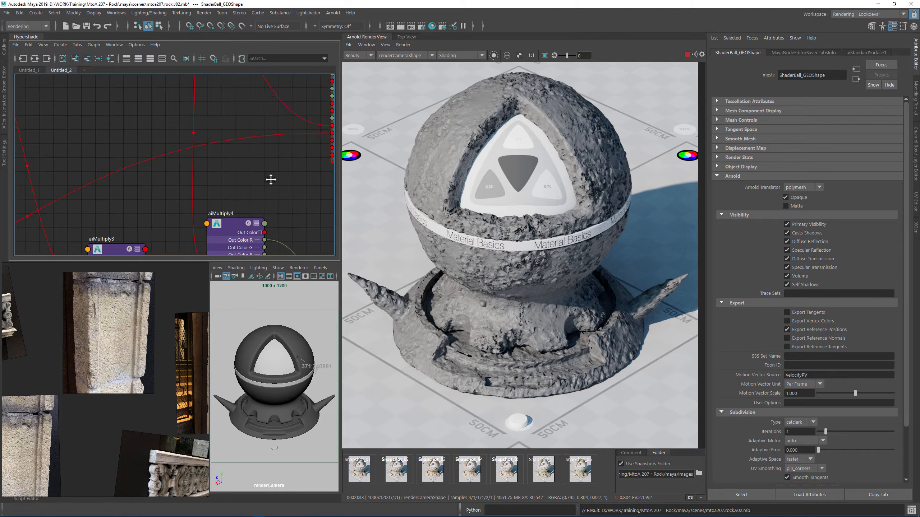
{"action": "middle_click_drag", "start_coordinate": [260, 106], "coordinate": [203, 165], "text": "alt"}
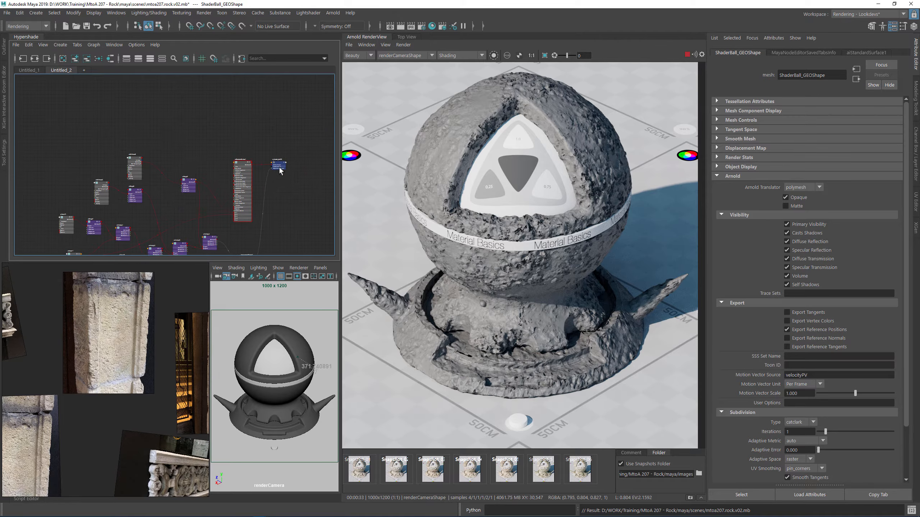
{"action": "left_click_drag", "start_coordinate": [241, 194], "coordinate": [248, 86]}
{"action": "middle_click_drag", "start_coordinate": [206, 129], "coordinate": [219, 209], "text": "alt"}
{"action": "scroll", "coordinate": [223, 146], "scroll_direction": "up", "scroll_amount": 3}
{"action": "left_click", "coordinate": [242, 163]}
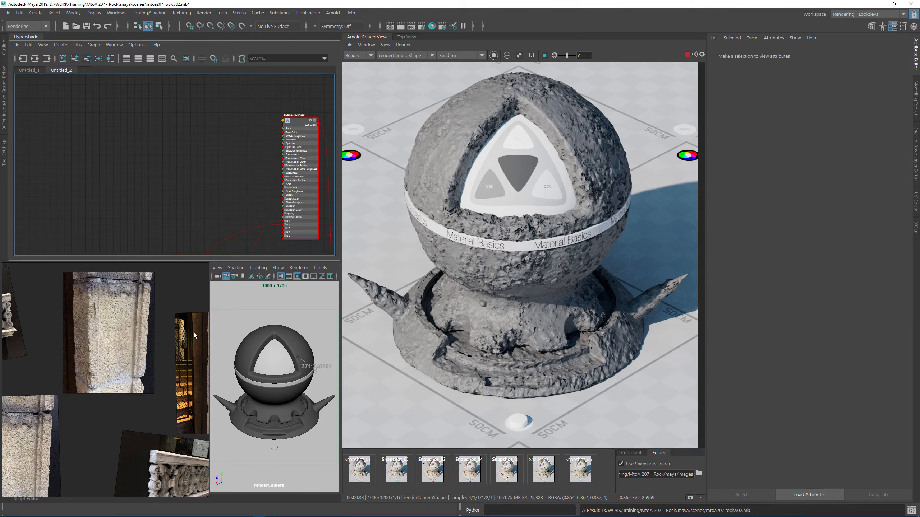
- Examine the pale stone pillar reference up close for its base color, pitting and stained areas
{"action": "scroll", "coordinate": [108, 330], "scroll_direction": "up", "scroll_amount": 2}
{"action": "scroll", "coordinate": [108, 329], "scroll_direction": "up", "scroll_amount": 2}
{"action": "scroll", "coordinate": [134, 305], "scroll_direction": "up", "scroll_amount": 2}
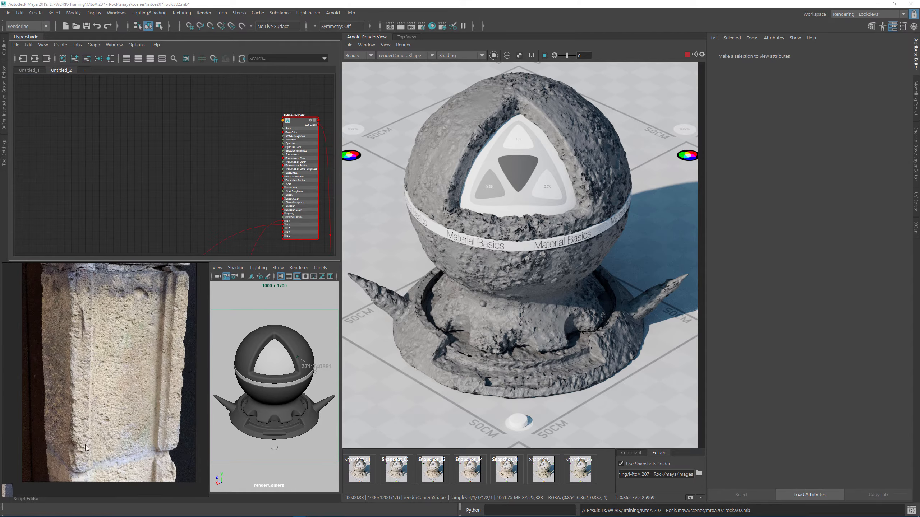
{"action": "scroll", "coordinate": [101, 373], "scroll_direction": "up", "scroll_amount": 3}
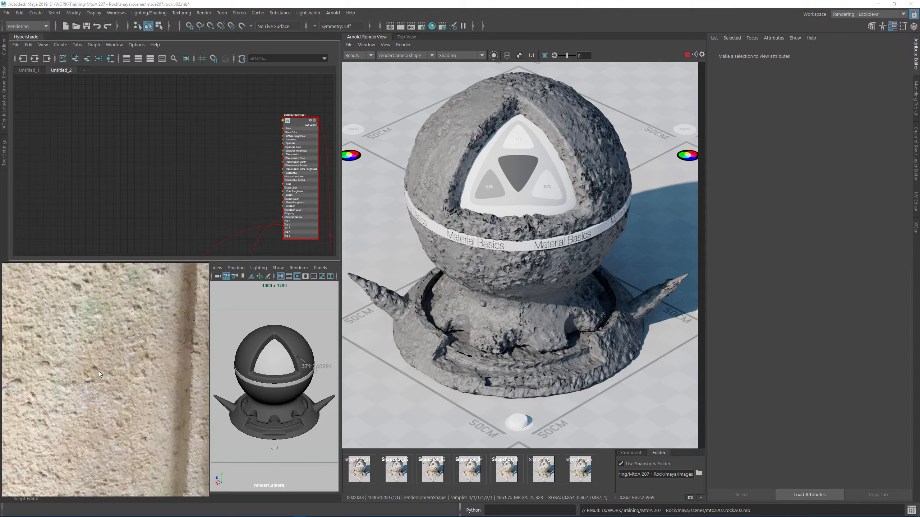
{"action": "scroll", "coordinate": [95, 356], "scroll_direction": "down", "scroll_amount": 3}
{"action": "middle_click_drag", "start_coordinate": [98, 340], "coordinate": [124, 446]}
{"action": "scroll", "coordinate": [103, 352], "scroll_direction": "up", "scroll_amount": 2}
{"action": "scroll", "coordinate": [102, 352], "scroll_direction": "down", "scroll_amount": 3}
{"action": "scroll", "coordinate": [111, 402], "scroll_direction": "up", "scroll_amount": 3}
{"action": "scroll", "coordinate": [94, 345], "scroll_direction": "down", "scroll_amount": 3}
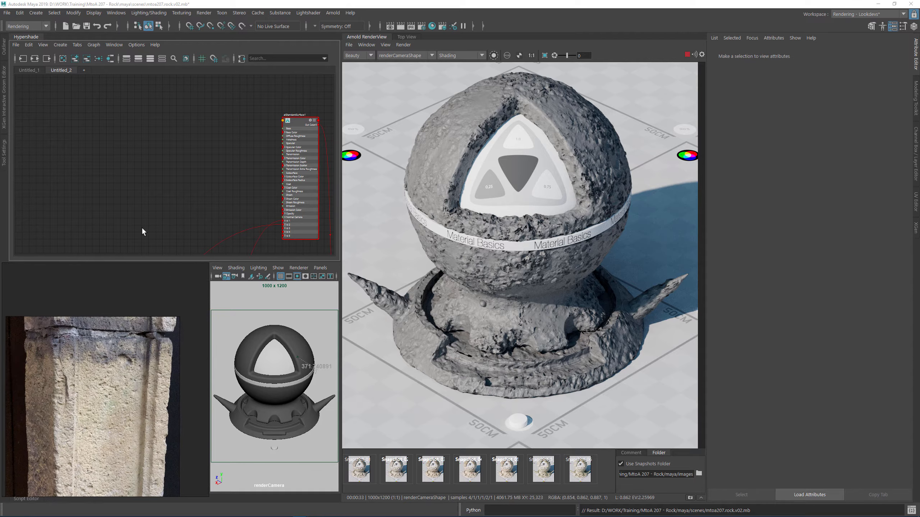
- Add an aiLayerRgba node and connect its Out Color to the Base Color of aiStandardSurface1
{"action": "middle_click_drag", "start_coordinate": [228, 158], "coordinate": [172, 143], "text": "alt"}
{"action": "key", "text": "Tab"}
{"action": "type", "text": "aila"}
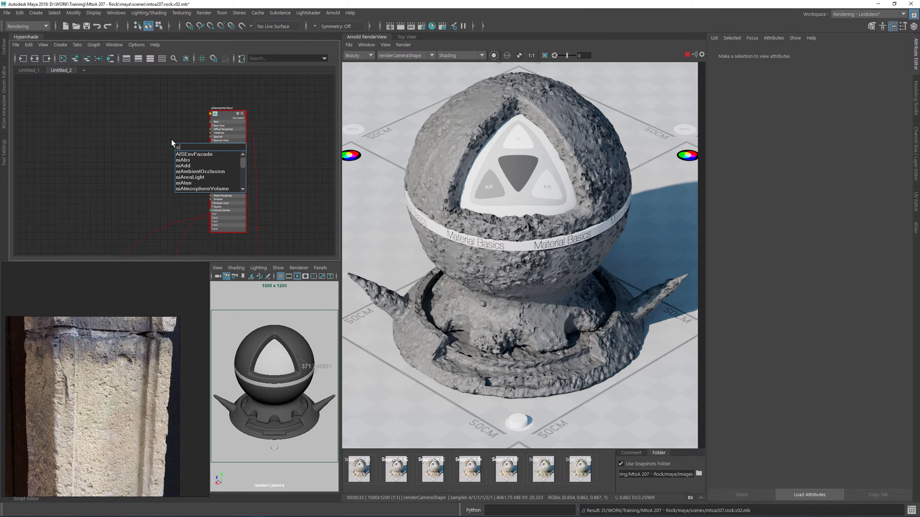
{"action": "key", "text": "Down"}
{"action": "key", "text": "Down"}
{"action": "key", "text": "Return"}
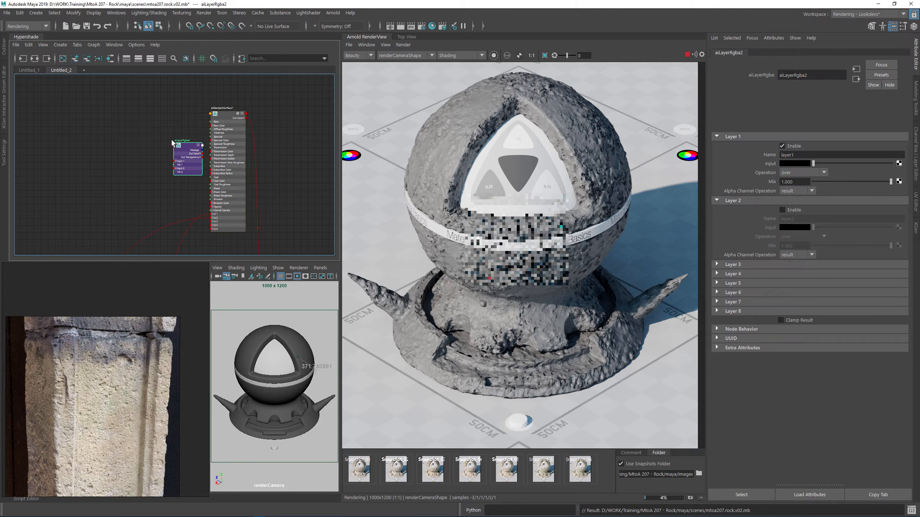
{"action": "left_click_drag", "start_coordinate": [185, 146], "coordinate": [251, 110]}
{"action": "scroll", "coordinate": [170, 141], "scroll_direction": "up", "scroll_amount": 3}
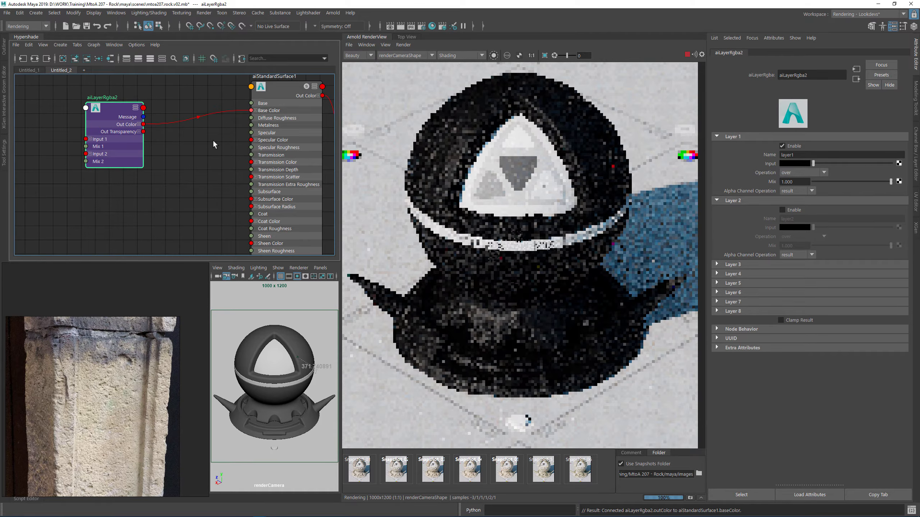
- Add an aiNoise node beside the new layer node and connect its Out Color to the layer node's Input 1
{"action": "left_click", "coordinate": [188, 158]}
{"action": "middle_click_drag", "start_coordinate": [159, 149], "coordinate": [226, 164], "text": "alt"}
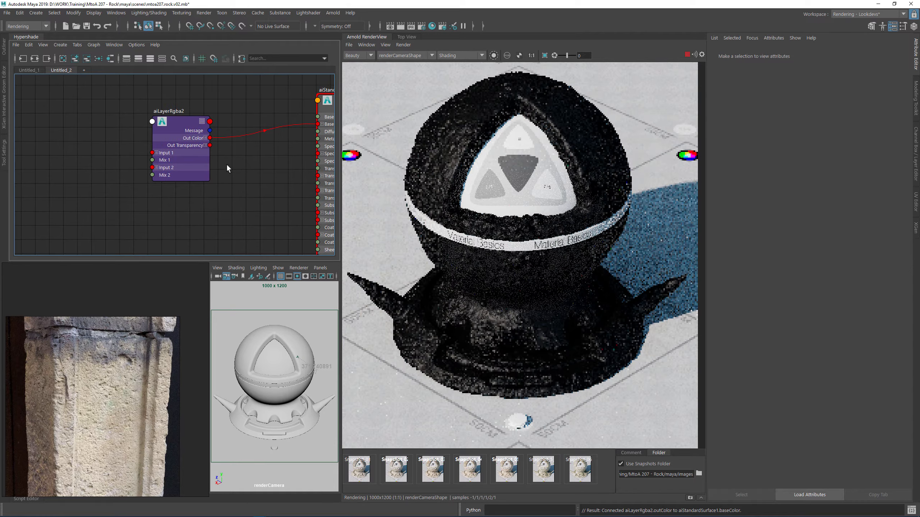
{"action": "key", "text": "Tab"}
{"action": "type", "text": "ainoi"}
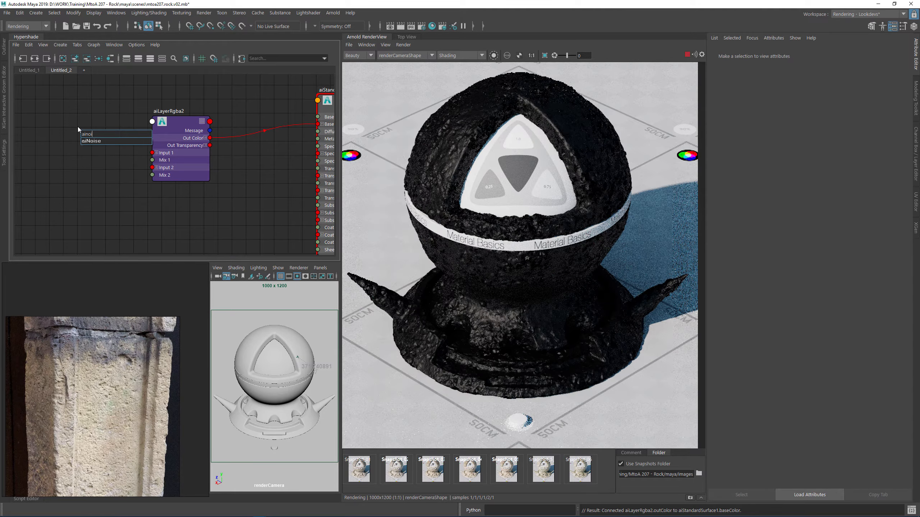
{"action": "key", "text": "Return"}
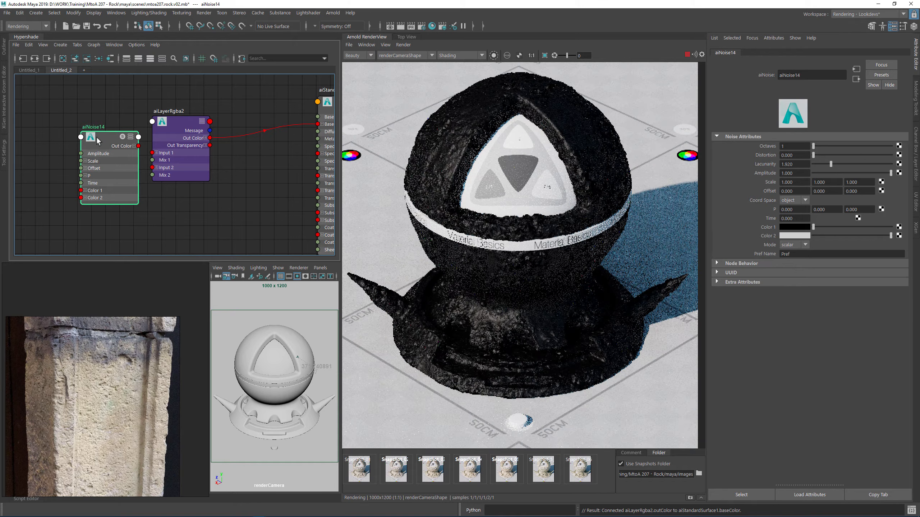
{"action": "left_click_drag", "start_coordinate": [96, 138], "coordinate": [152, 153]}
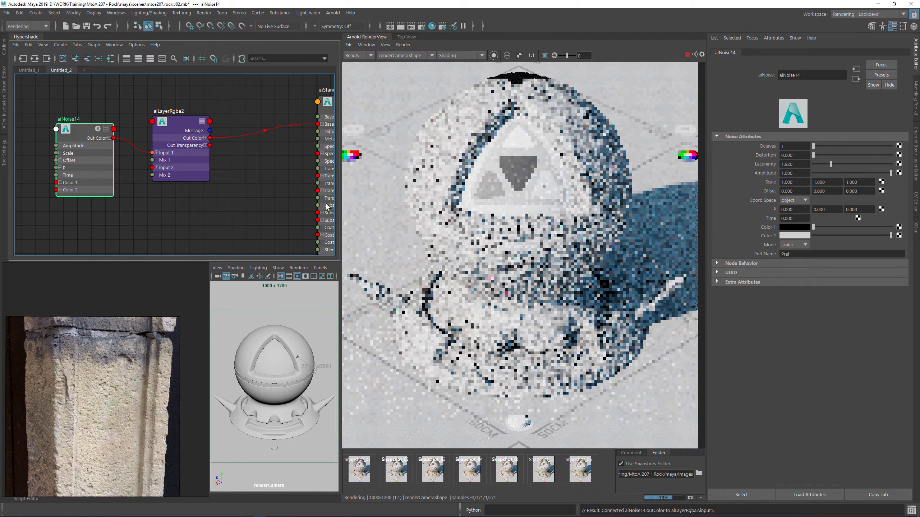
- Isolate the aiLayerRgba2 node in the render and lock the isolated selection
{"action": "left_click", "coordinate": [184, 132]}
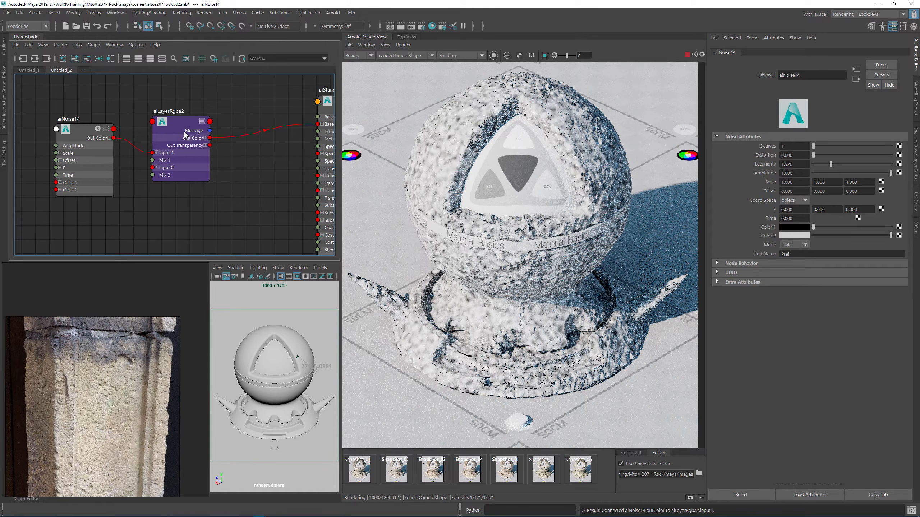
{"action": "left_click", "coordinate": [493, 55]}
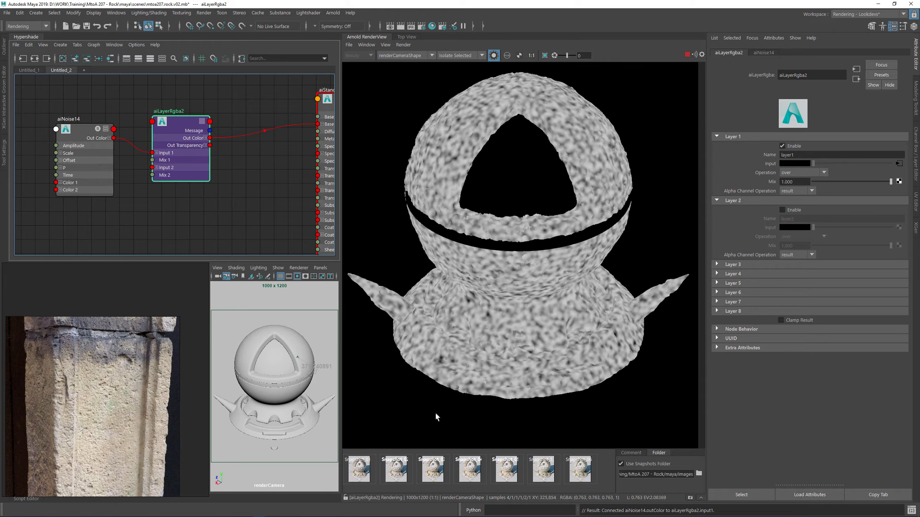
{"action": "left_click", "coordinate": [346, 499]}
{"action": "middle_click_drag", "start_coordinate": [104, 177], "coordinate": [197, 158], "text": "alt"}
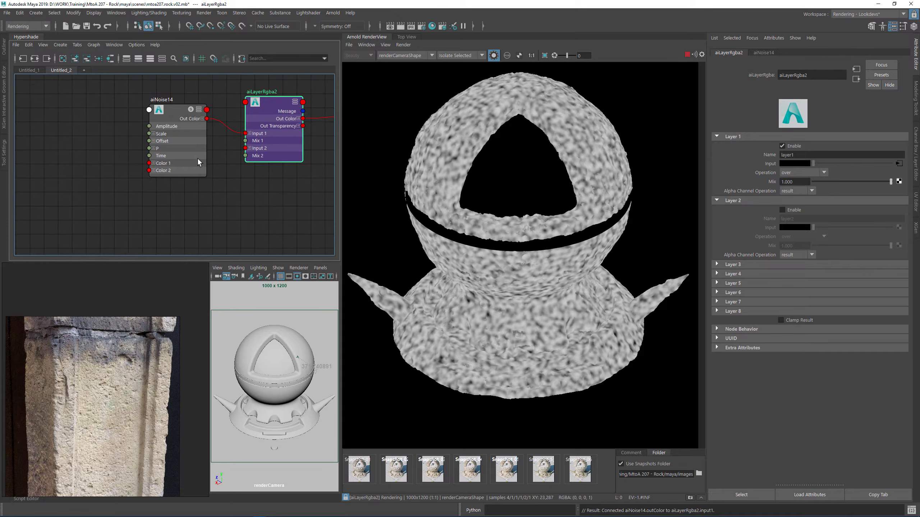
- Move the aiNoise14 node farther away from aiLayerRgba2 in the graph and save the scene
{"action": "left_click", "coordinate": [226, 157]}
{"action": "left_click_drag", "start_coordinate": [187, 149], "coordinate": [81, 133]}
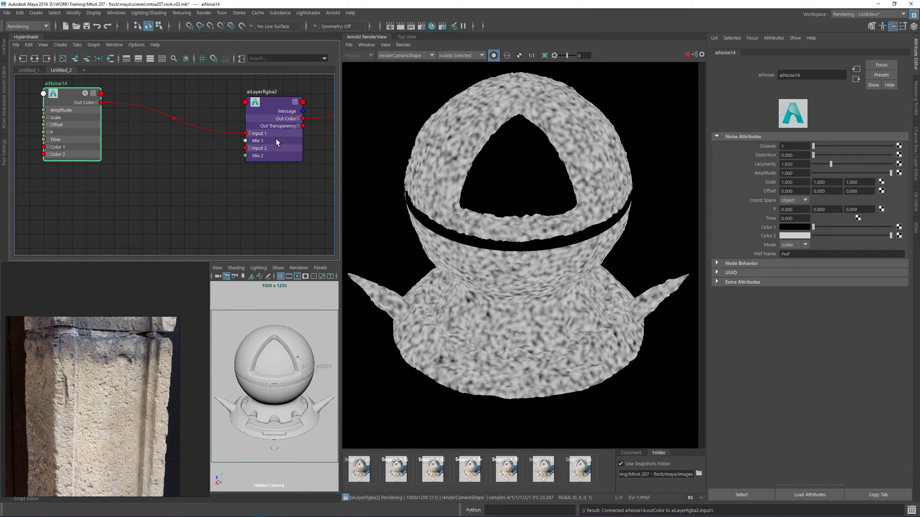
{"action": "left_click", "coordinate": [86, 26]}
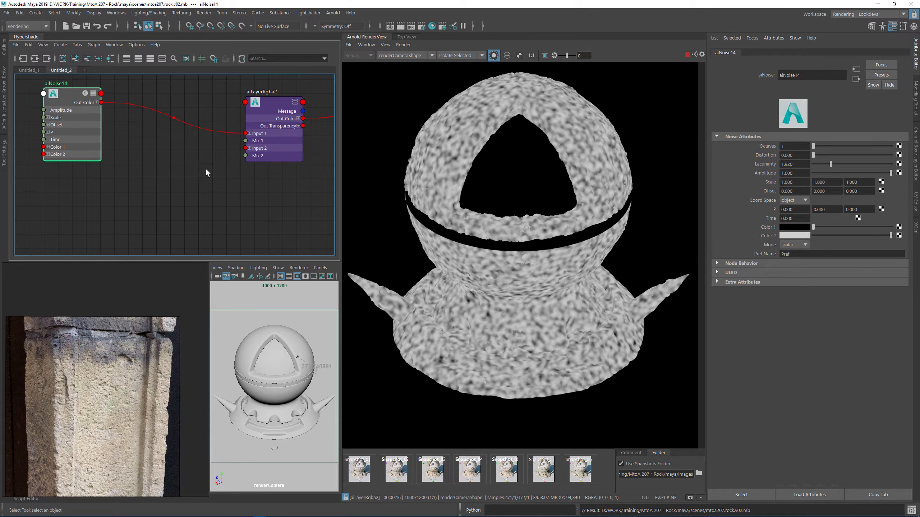
{"action": "middle_click_drag", "start_coordinate": [208, 172], "coordinate": [194, 193], "text": "alt"}
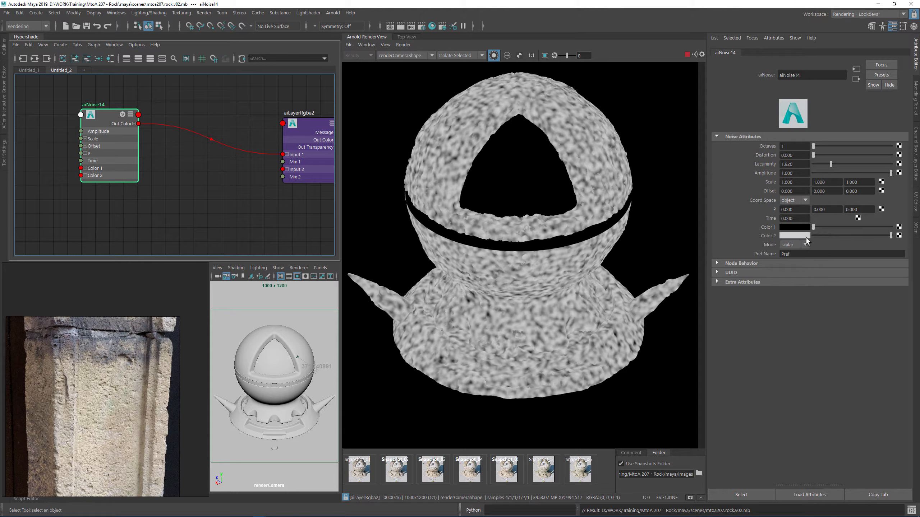
- Sample a pale stone tone from the pillar reference for aiNoise14's Color 2 and reduce its saturation to about 0.15
{"action": "left_click", "coordinate": [796, 238]}
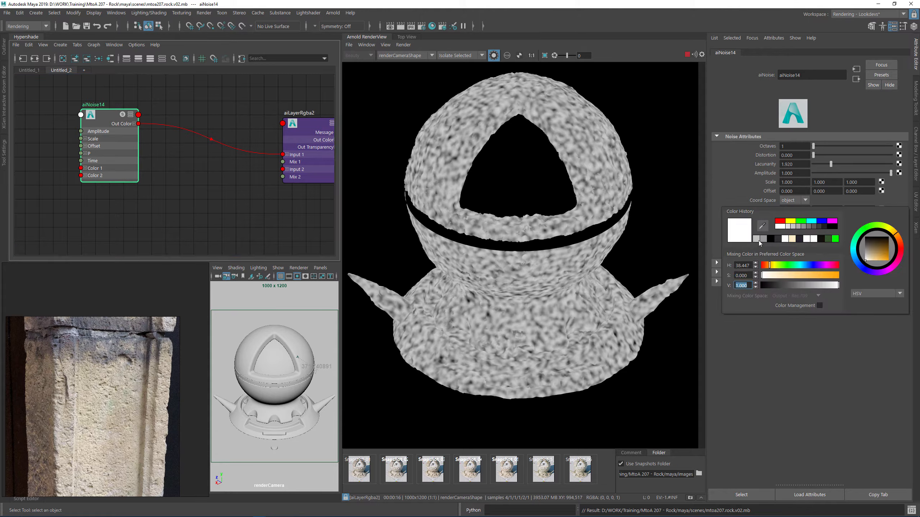
{"action": "left_click", "coordinate": [762, 228]}
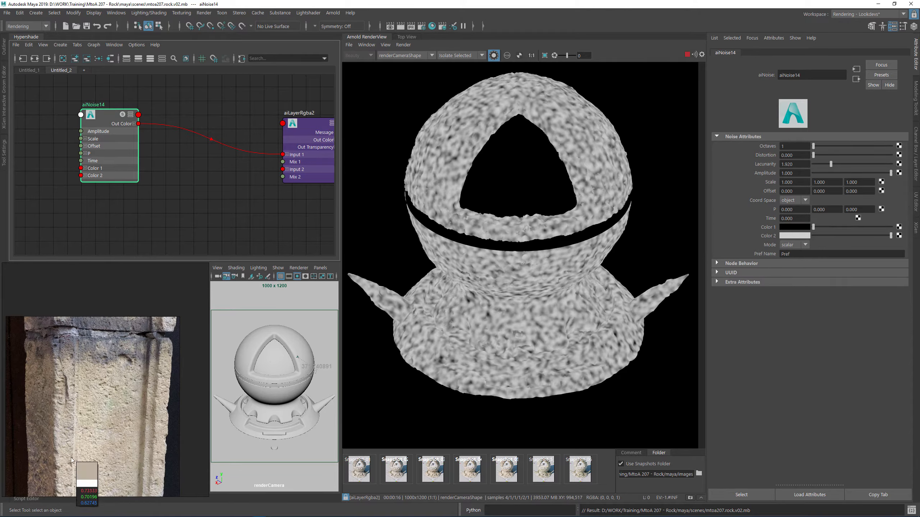
{"action": "left_click", "coordinate": [61, 440]}
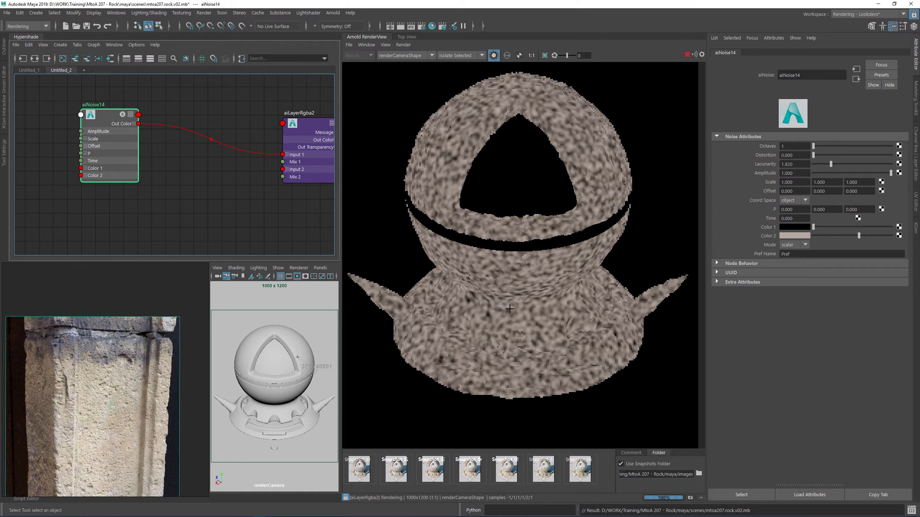
{"action": "left_click", "coordinate": [788, 237]}
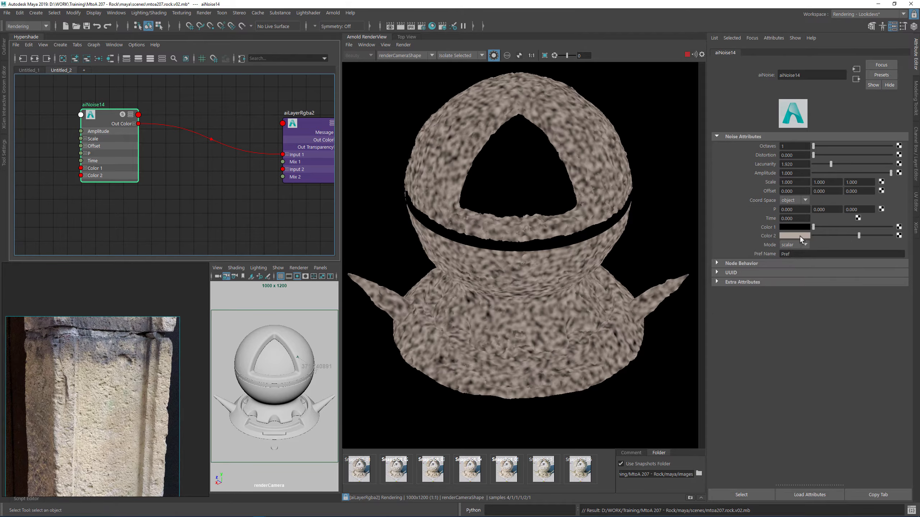
{"action": "left_click", "coordinate": [799, 236]}
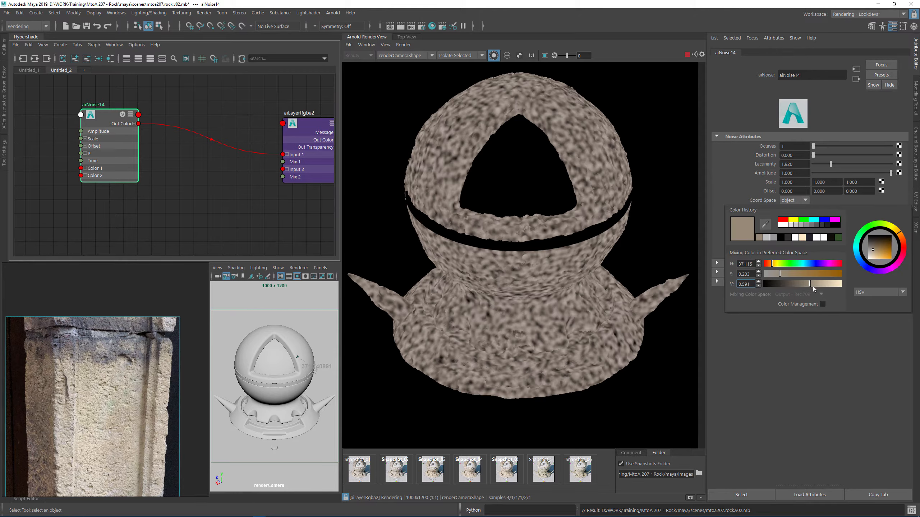
{"action": "left_click_drag", "start_coordinate": [781, 274], "coordinate": [775, 274]}
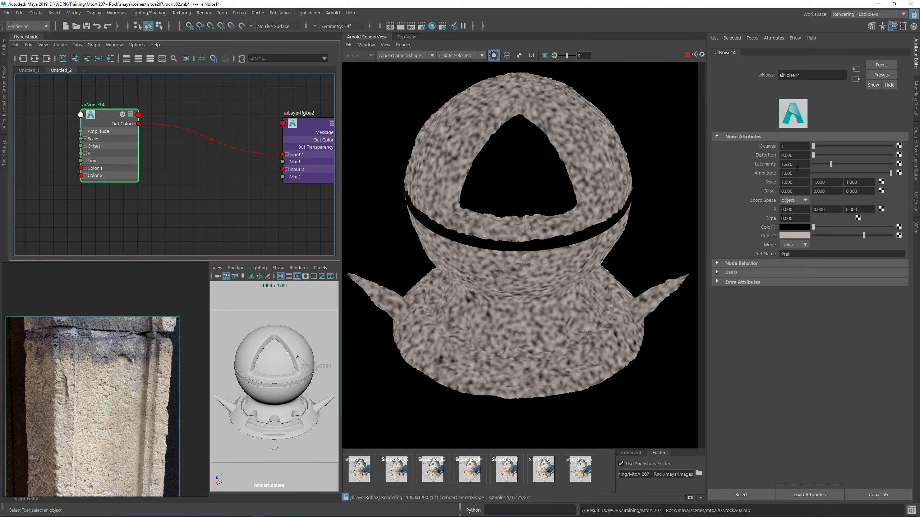
- Set aiNoise14's Scale to 0.1 on all three axes and its Octaves to 6
{"action": "left_click", "coordinate": [798, 183]}
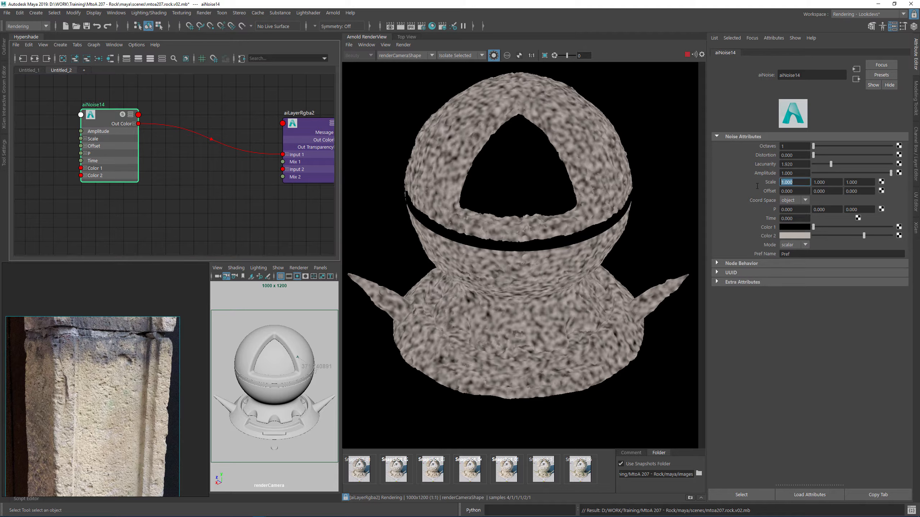
{"action": "key", "text": "Tab"}
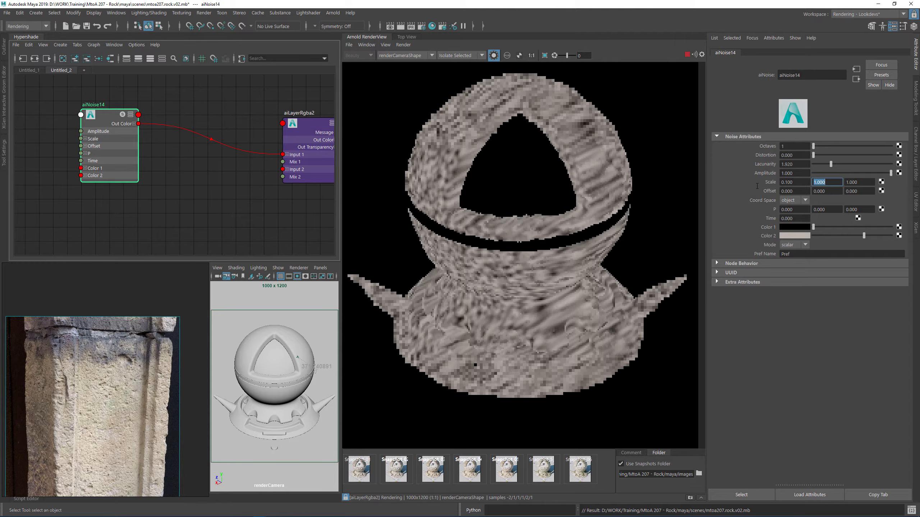
{"action": "type", "text": ".1"}
{"action": "key", "text": "Tab"}
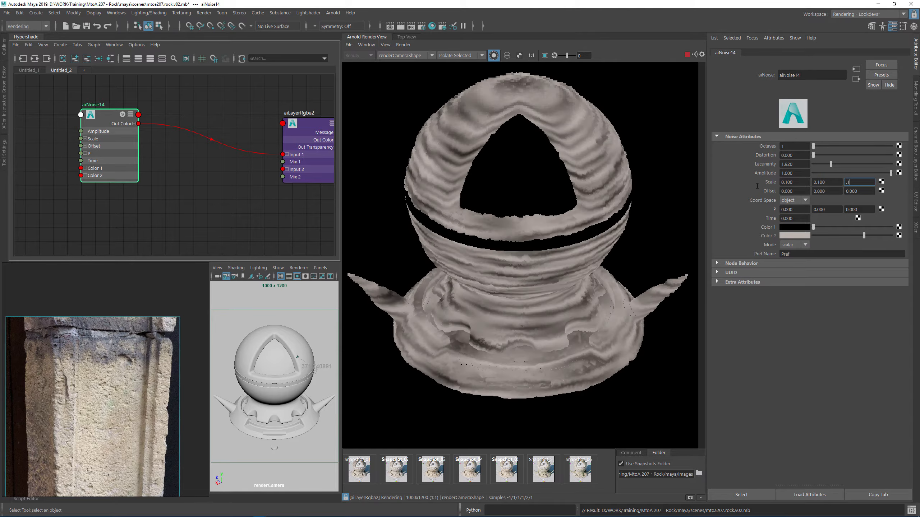
{"action": "type", "text": ".1"}
{"action": "key", "text": "Return"}
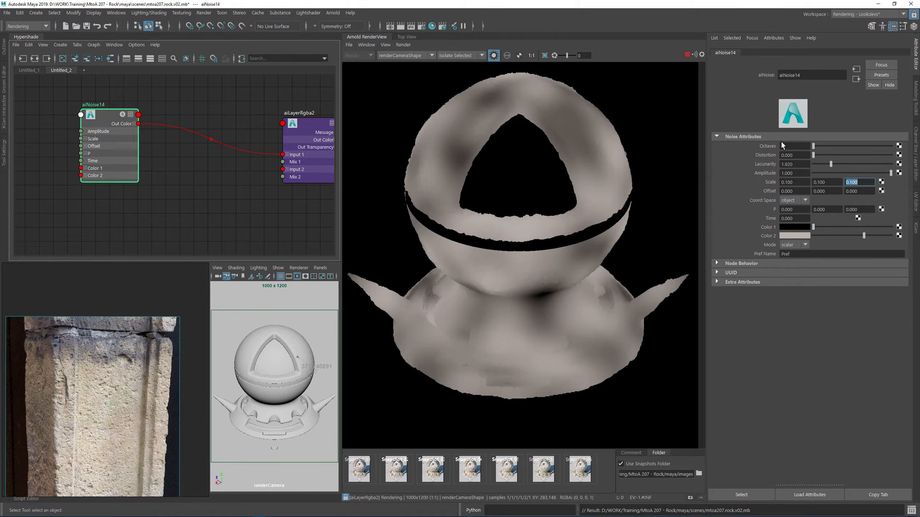
{"action": "left_click", "coordinate": [792, 145]}
{"action": "type", "text": "6"}
{"action": "key", "text": "Return"}
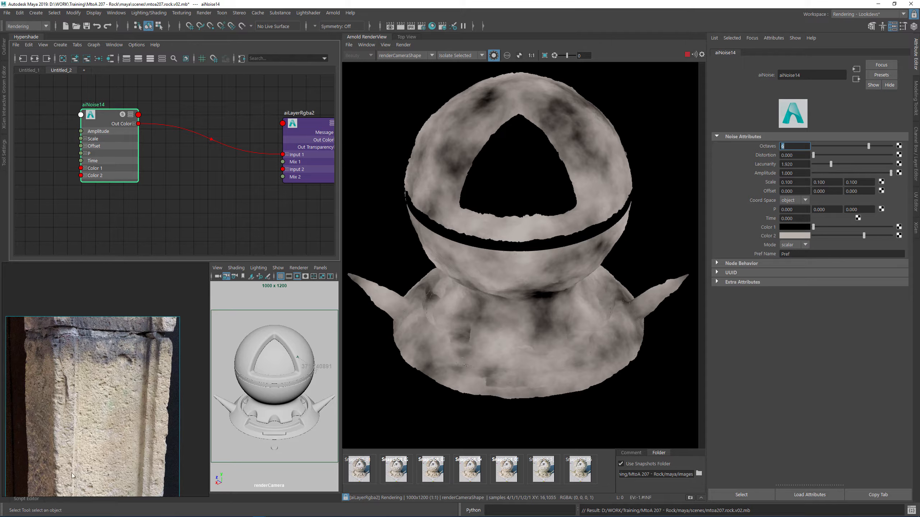
- Sample a warm stone tone from the pillar reference for aiNoise14's Color 1 and darken it to a value of about 0.09
{"action": "left_click", "coordinate": [792, 231]}
{"action": "left_click", "coordinate": [757, 216]}
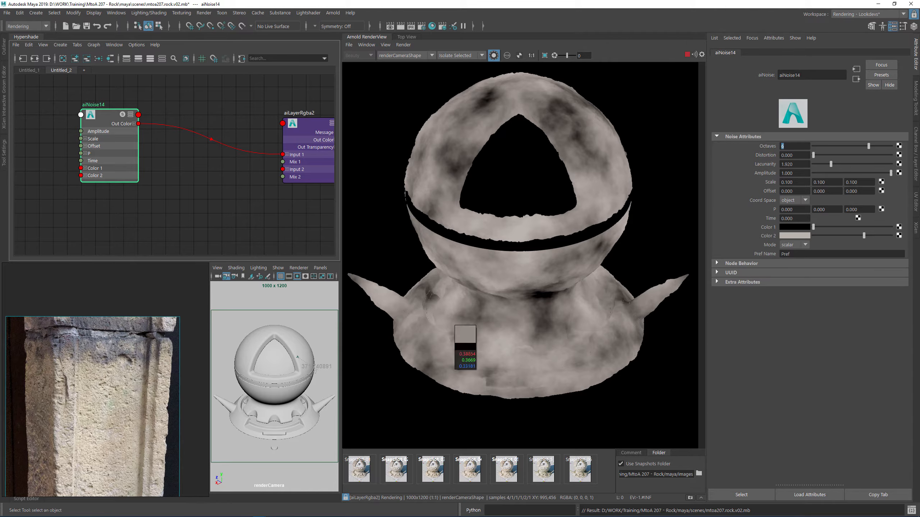
{"action": "left_click", "coordinate": [120, 427]}
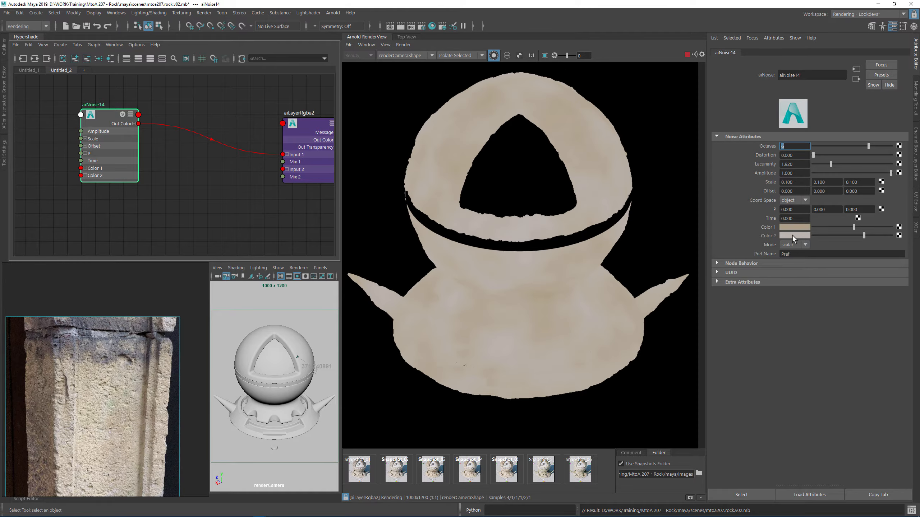
{"action": "left_click", "coordinate": [792, 225]}
{"action": "left_click", "coordinate": [782, 273]}
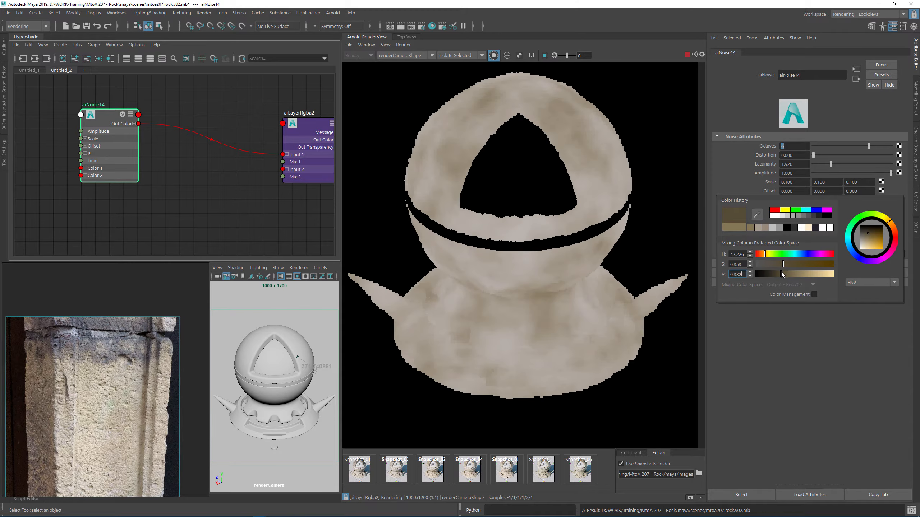
{"action": "left_click_drag", "start_coordinate": [781, 274], "coordinate": [771, 274]}
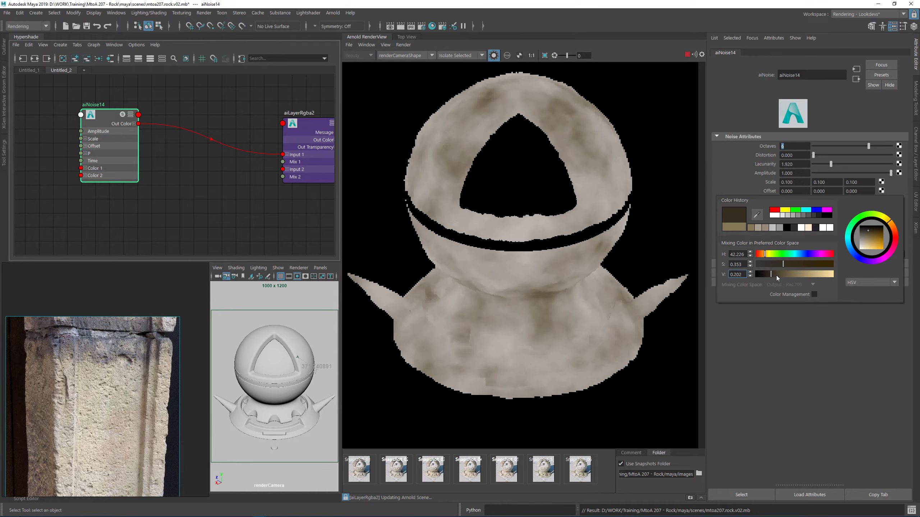
{"action": "left_click", "coordinate": [773, 274]}
{"action": "left_click_drag", "start_coordinate": [772, 274], "coordinate": [764, 275]}
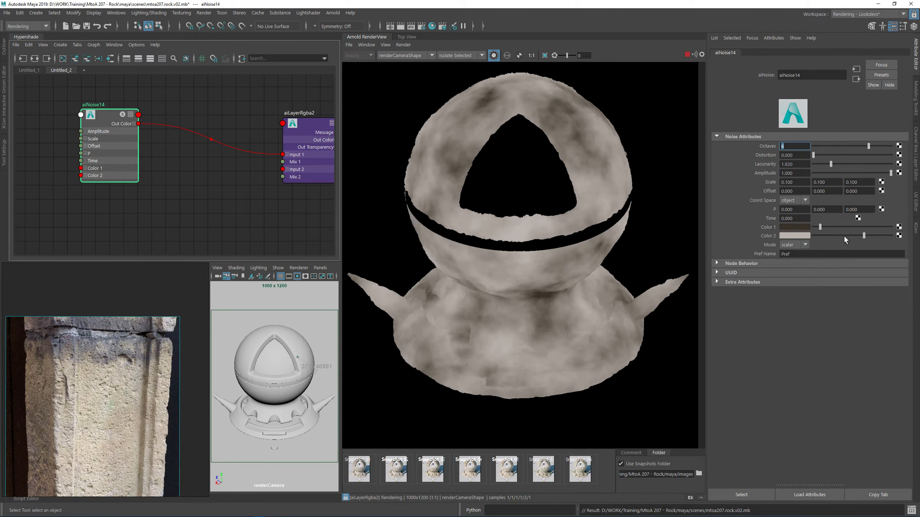
- Darken aiNoise14's Color 2 to a mid grey-brown and lower Color 1's value to about 0.07
{"action": "left_click", "coordinate": [842, 236]}
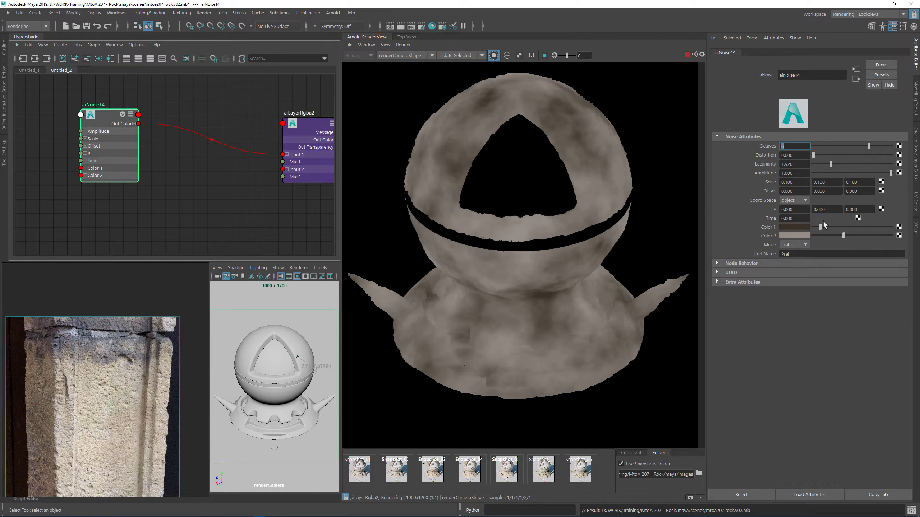
{"action": "left_click", "coordinate": [798, 227]}
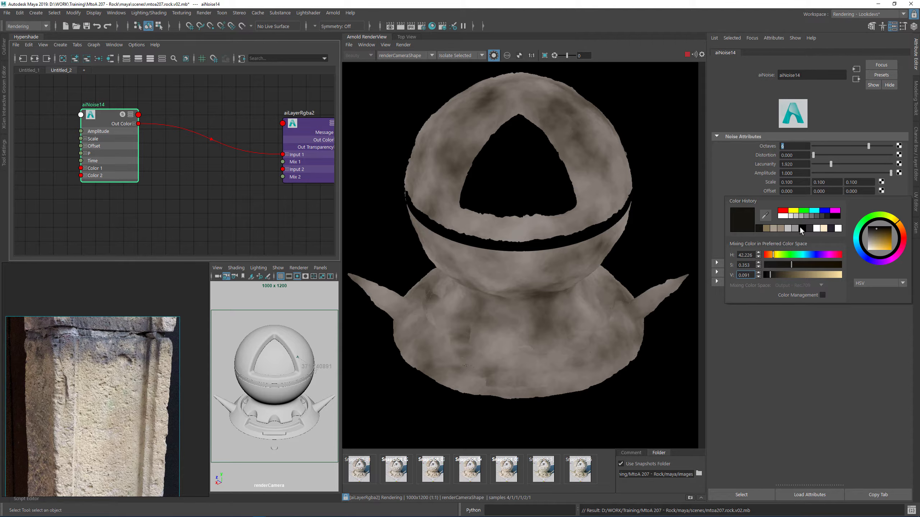
{"action": "left_click", "coordinate": [771, 275]}
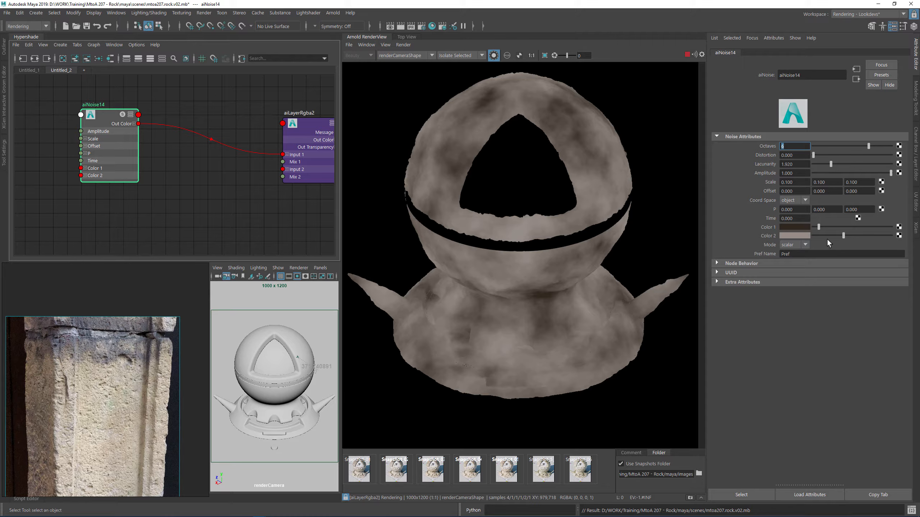
{"action": "left_click", "coordinate": [836, 236]}
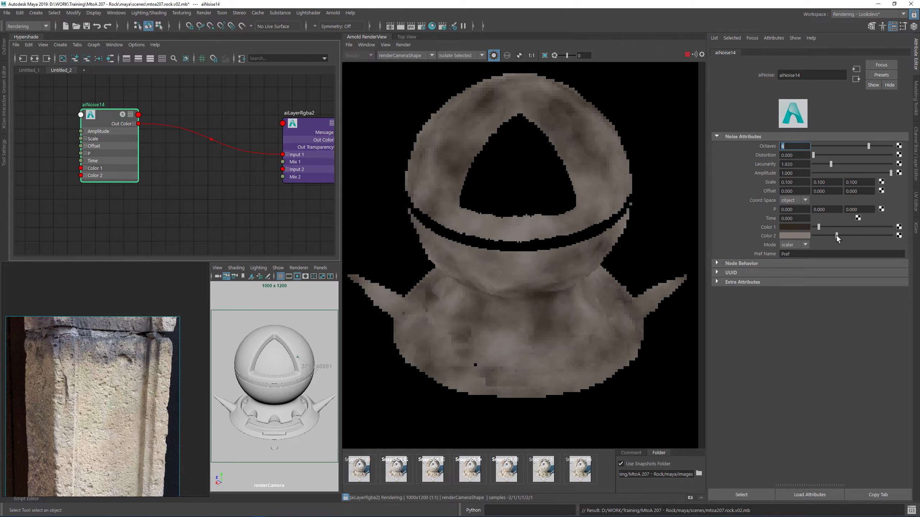
- Return the render to full shading and limit it to a region over the left half of the sphere
{"action": "left_click", "coordinate": [494, 55]}
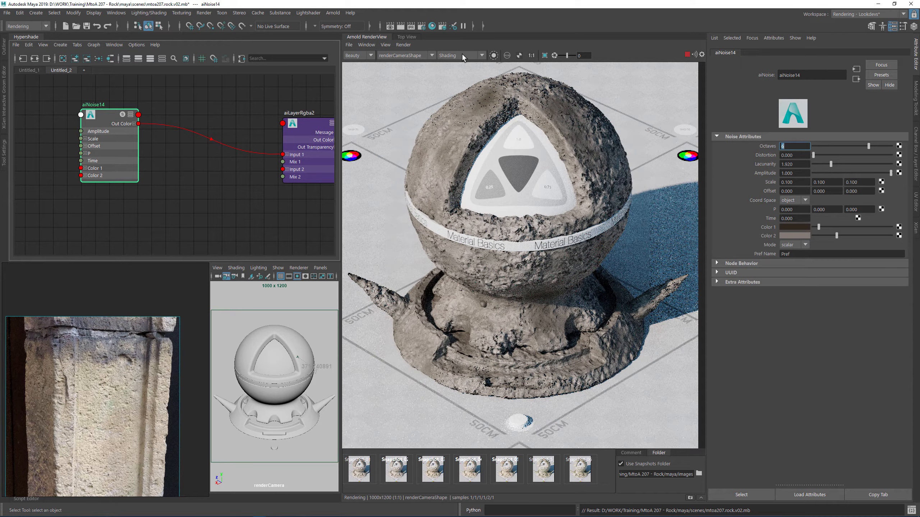
{"action": "left_click_drag", "start_coordinate": [399, 104], "coordinate": [528, 279]}
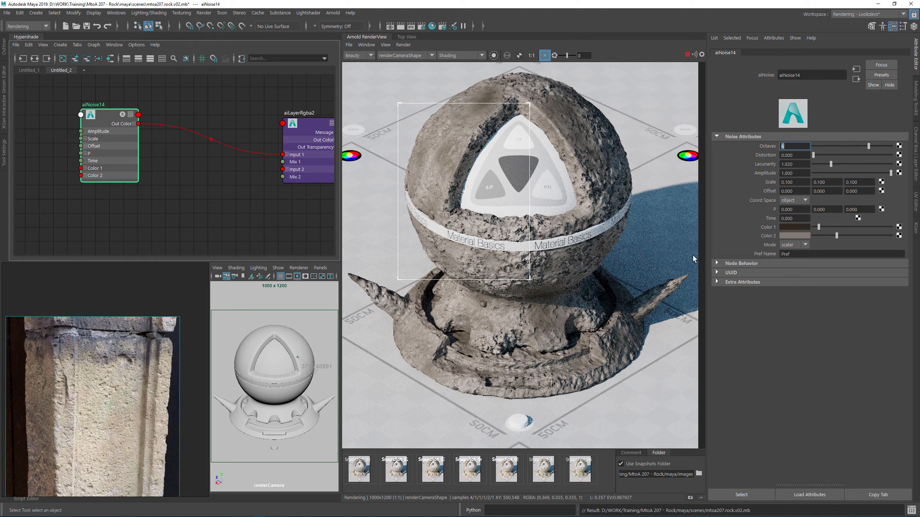
- Warm aiNoise14's Color 2 to a hue of about 42 and saturation of about 0.32, and brighten it to a light beige
{"action": "left_click", "coordinate": [848, 235]}
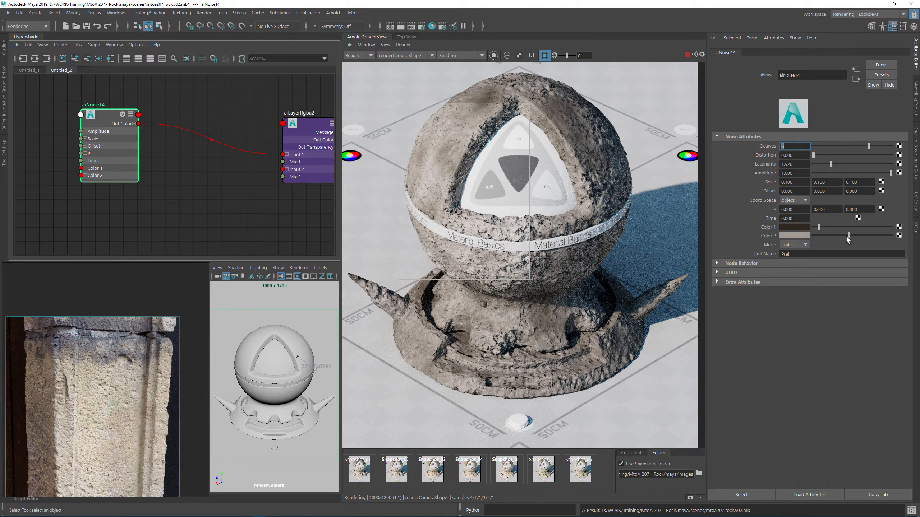
{"action": "left_click", "coordinate": [793, 236]}
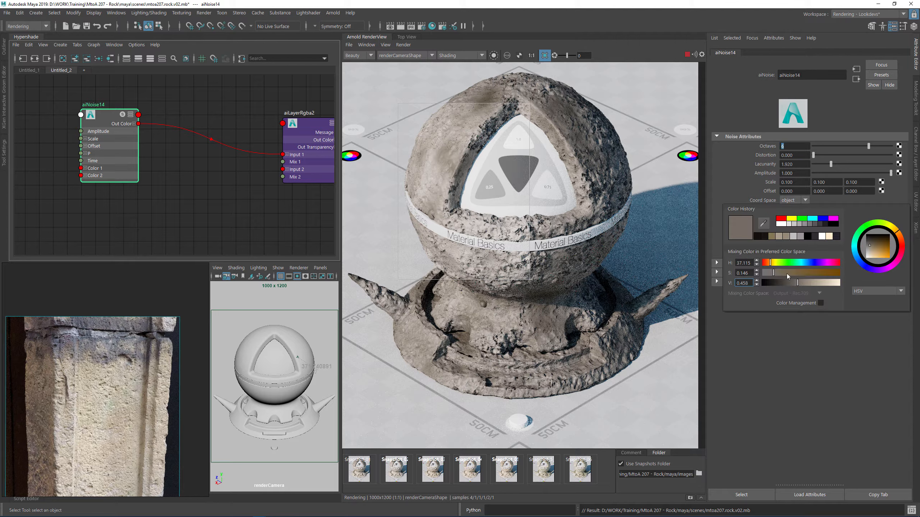
{"action": "left_click_drag", "start_coordinate": [771, 265], "coordinate": [786, 274]}
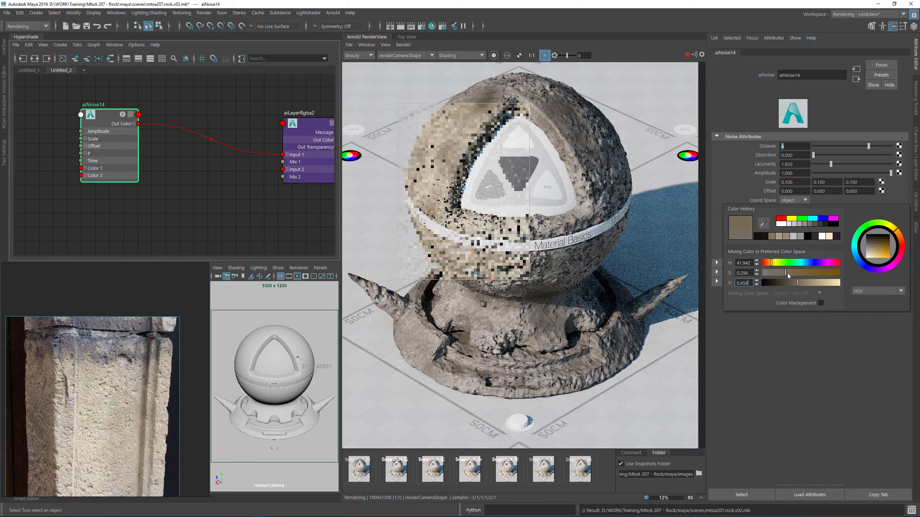
{"action": "left_click", "coordinate": [786, 274]}
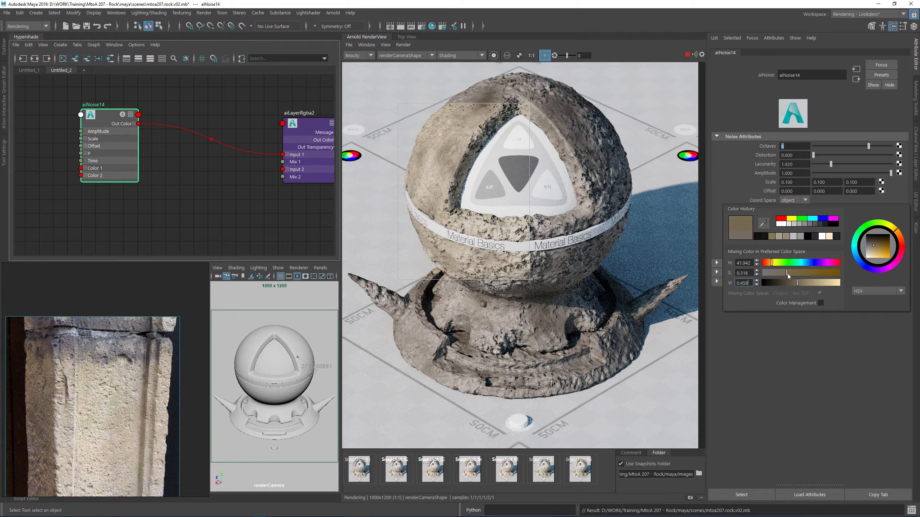
{"action": "left_click", "coordinate": [807, 283]}
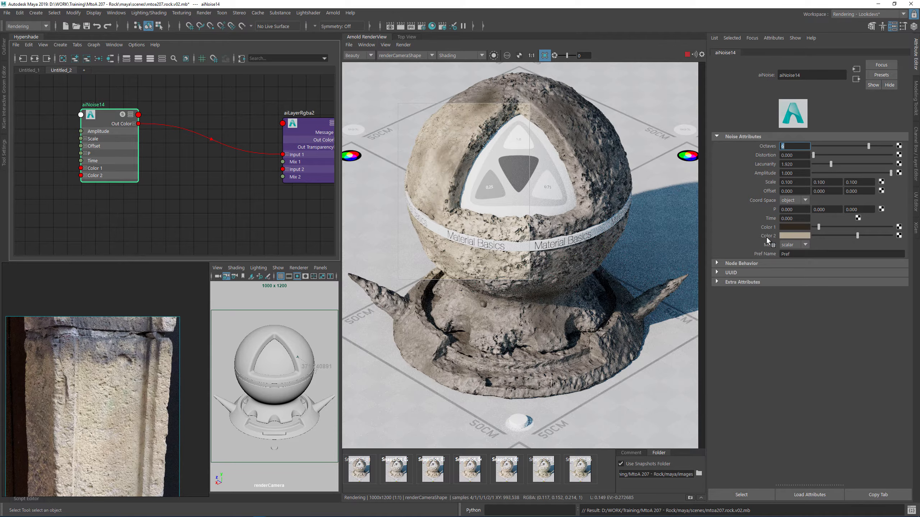
- Shift aiNoise14's Color 1 to a warmer, more saturated dark brown
{"action": "left_click", "coordinate": [795, 228]}
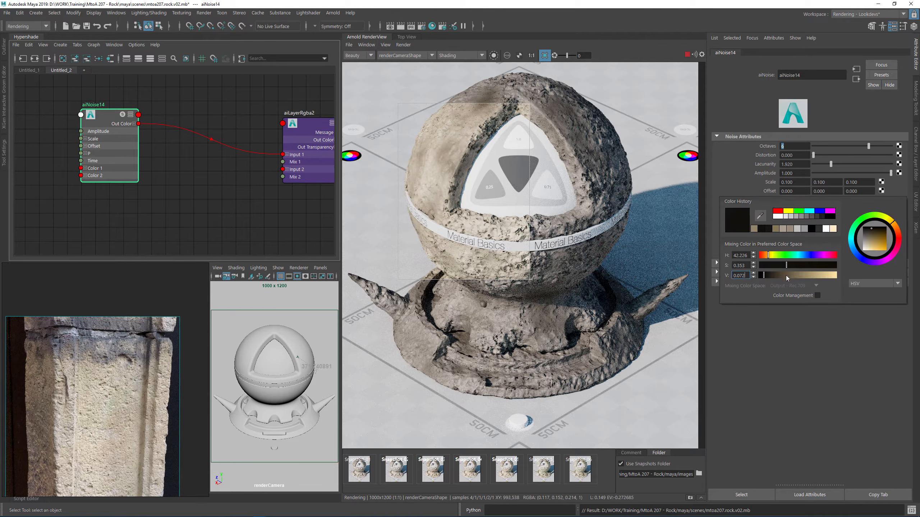
{"action": "left_click_drag", "start_coordinate": [793, 267], "coordinate": [767, 263]}
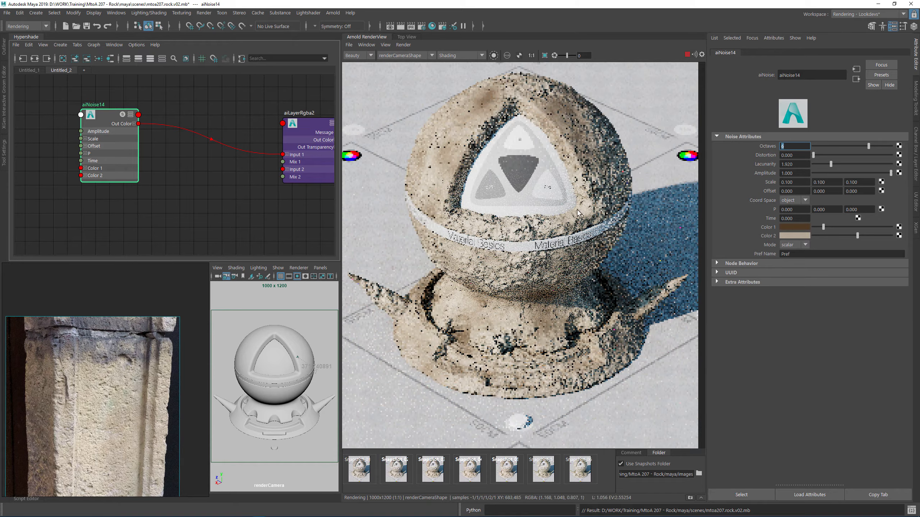
- Check the new colors in a render region around the sphere, then return to the isolated layer node across the full frame
{"action": "left_click_drag", "start_coordinate": [405, 77], "coordinate": [622, 299], "text": "shift"}
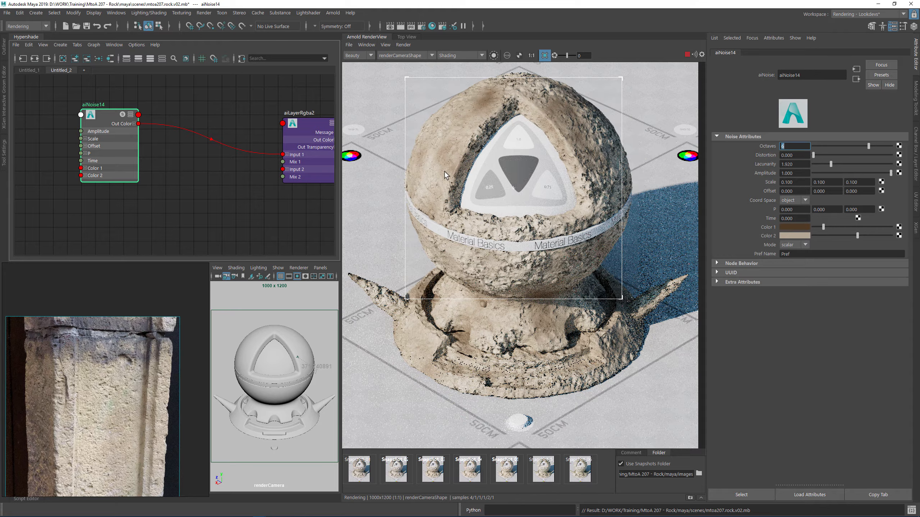
{"action": "left_click", "coordinate": [493, 55]}
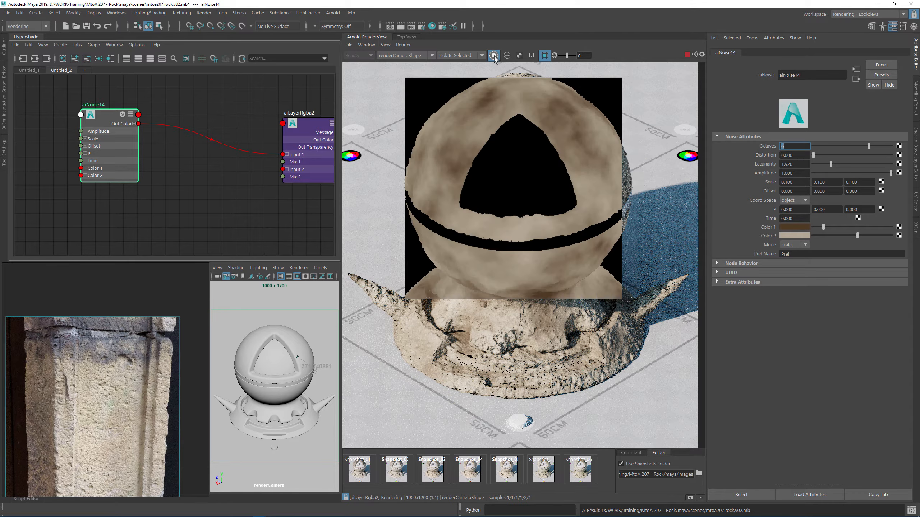
{"action": "left_click", "coordinate": [529, 346]}
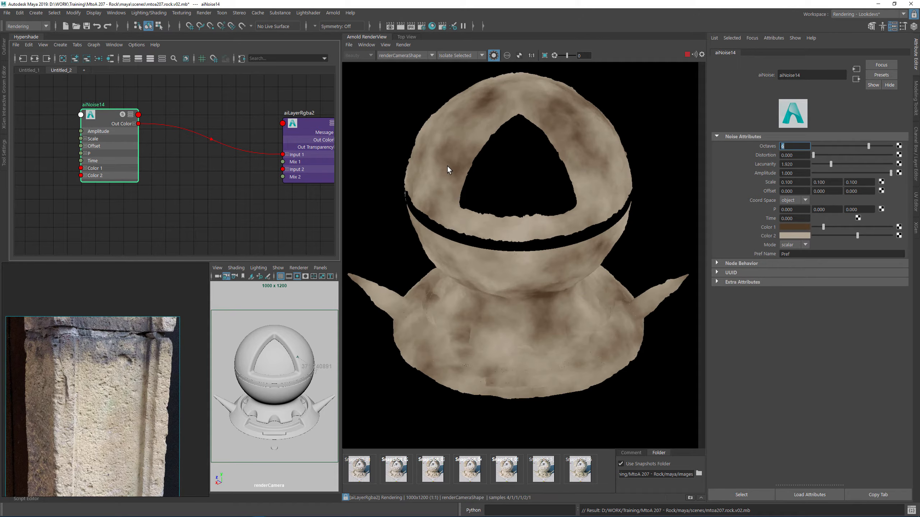
- Limit the render to a region covering most of the sphere and examine it close up beside the stone reference
{"action": "left_click_drag", "start_coordinate": [406, 86], "coordinate": [588, 260]}
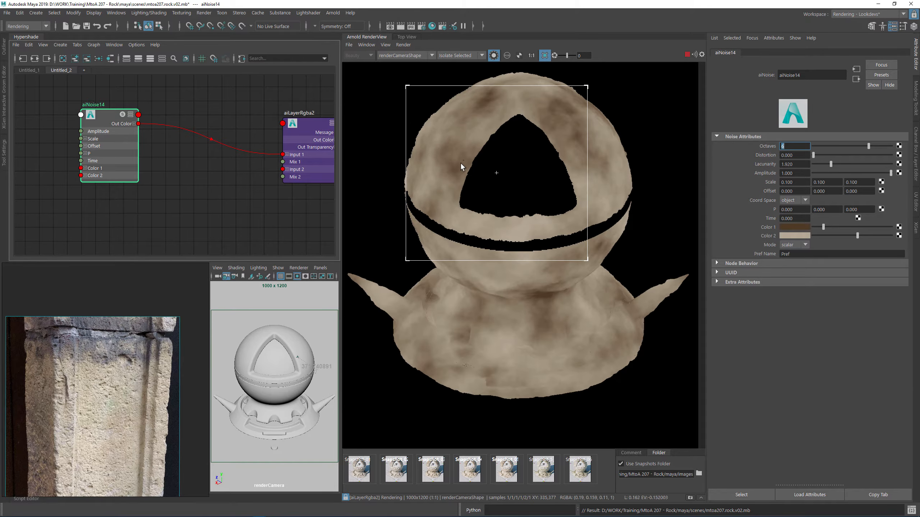
{"action": "scroll", "coordinate": [495, 180], "scroll_direction": "up", "scroll_amount": 2}
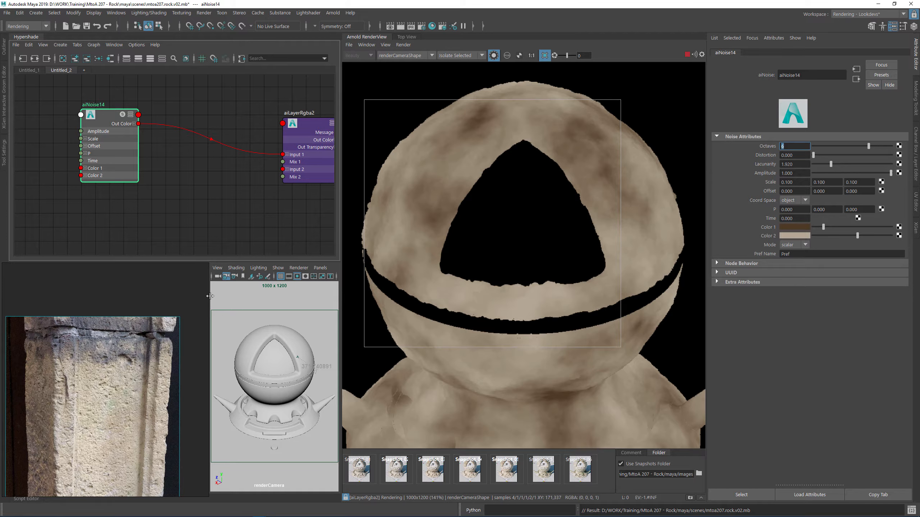
{"action": "scroll", "coordinate": [121, 411], "scroll_direction": "up", "scroll_amount": 3}
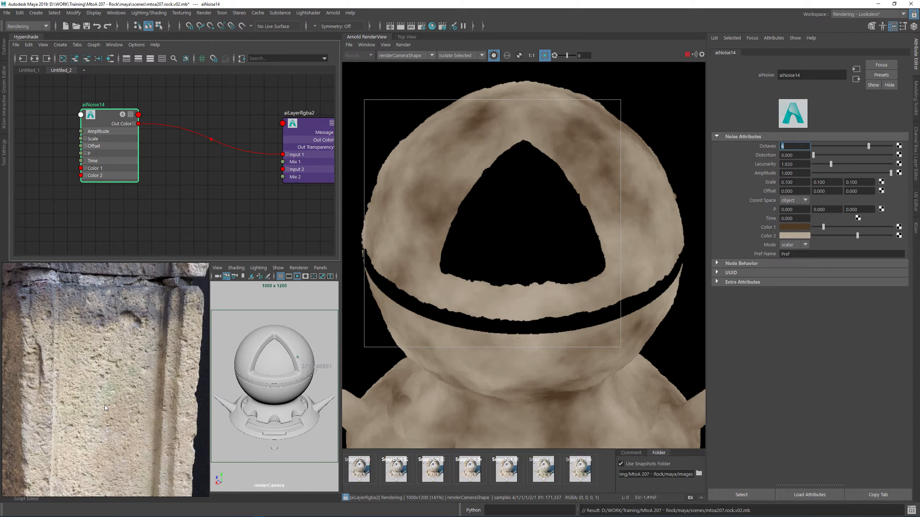
- Add a new aiNoise node in free space below aiNoise14 in the shader graph
{"action": "middle_click_drag", "start_coordinate": [168, 208], "coordinate": [165, 176], "text": "alt"}
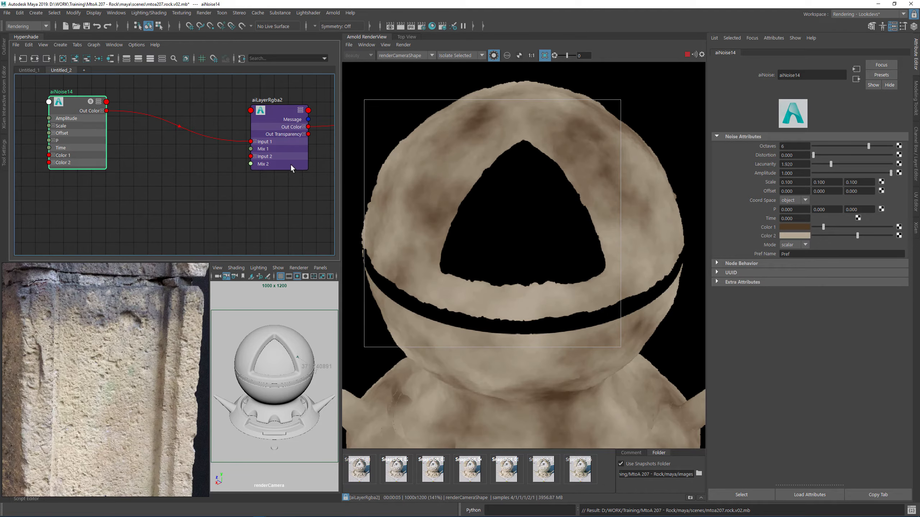
{"action": "left_click_drag", "start_coordinate": [290, 163], "coordinate": [230, 207]}
{"action": "middle_click_drag", "start_coordinate": [106, 233], "coordinate": [177, 190], "text": "alt"}
{"action": "left_click", "coordinate": [178, 191]}
{"action": "key", "text": "Tab"}
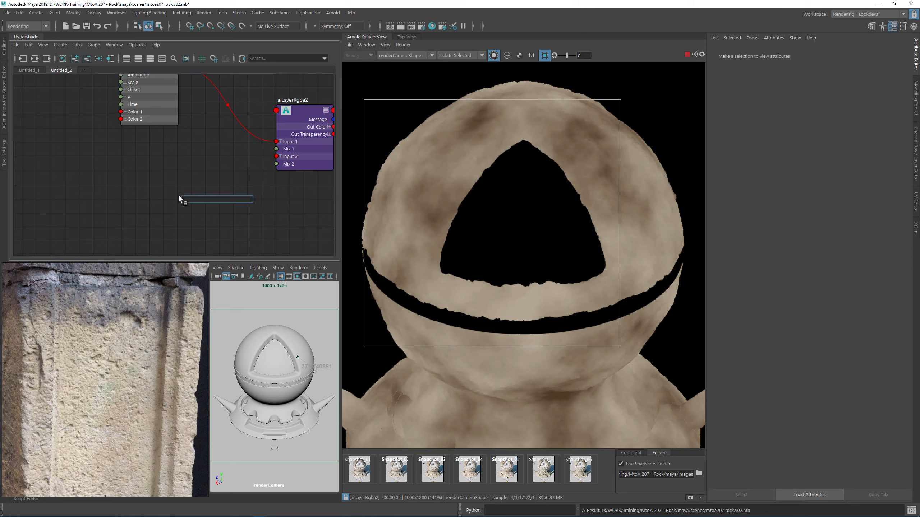
{"action": "type", "text": "ainoi"}
{"action": "key", "text": "Down"}
{"action": "key", "text": "Return"}
{"action": "left_click_drag", "start_coordinate": [208, 231], "coordinate": [122, 214]}
{"action": "middle_click_drag", "start_coordinate": [193, 211], "coordinate": [207, 174], "text": "alt"}
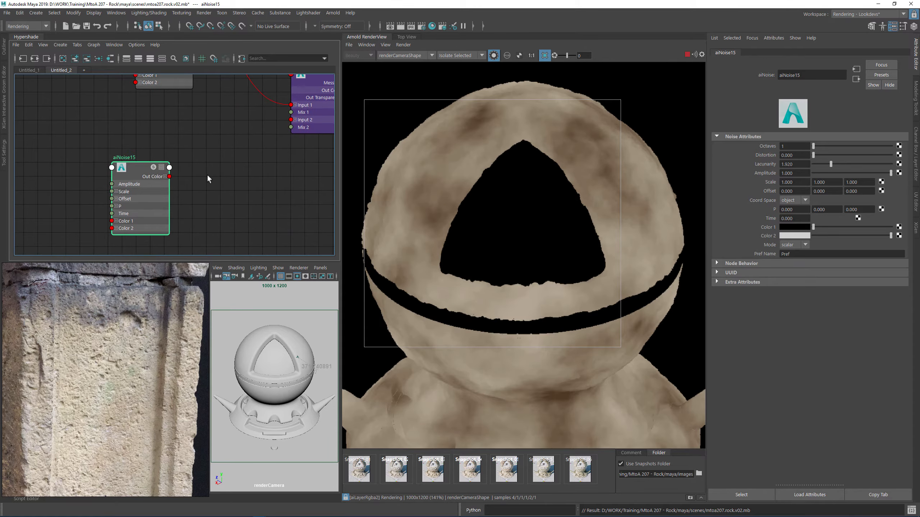
- Add an aiRange node beside the new noise, feed the noise's Out Color into its Input, and space the two nodes apart
{"action": "key", "text": "Tab"}
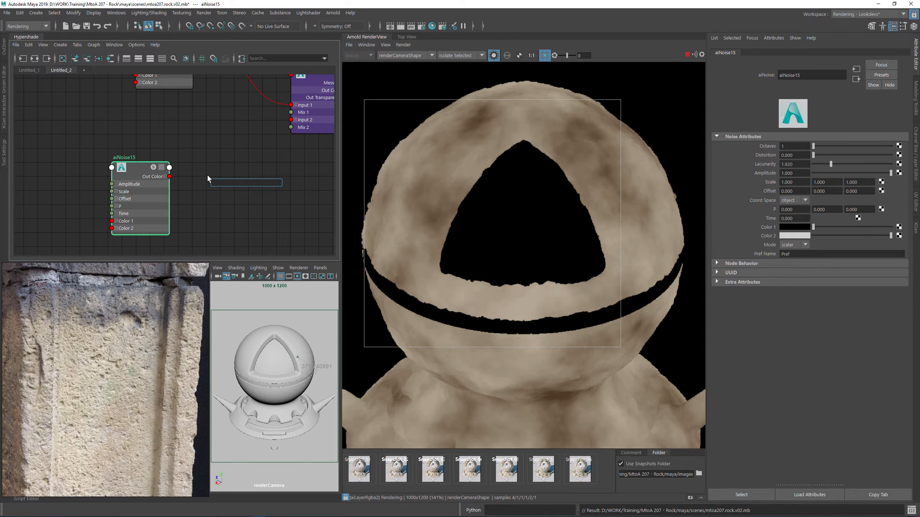
{"action": "type", "text": "aira"}
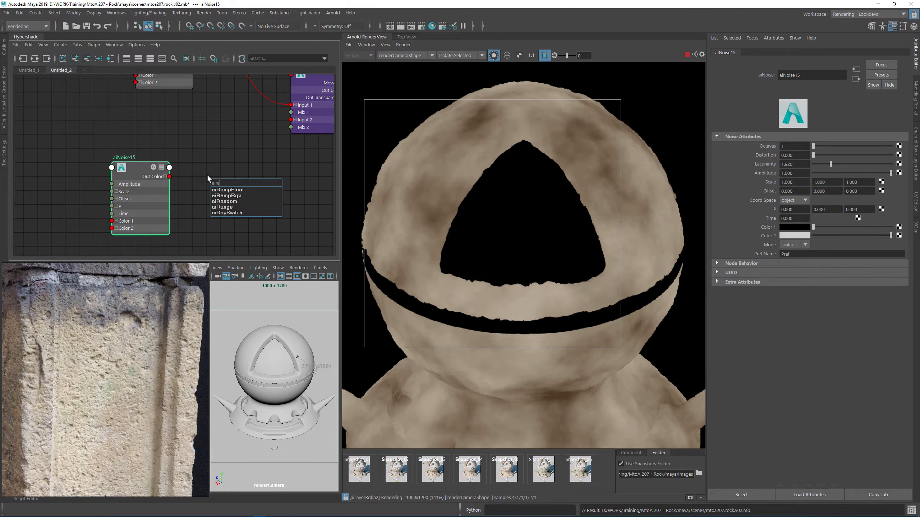
{"action": "key", "text": "Down"}
{"action": "key", "text": "Return"}
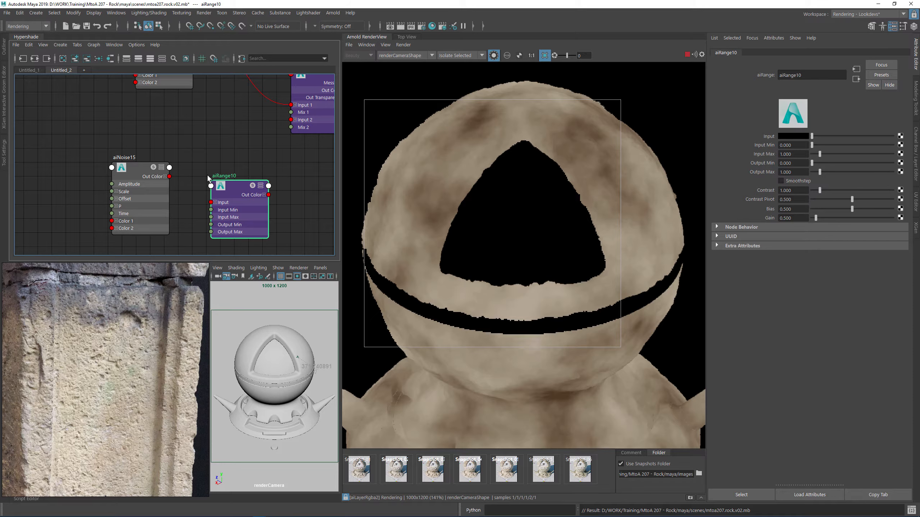
{"action": "left_click_drag", "start_coordinate": [169, 177], "coordinate": [211, 202]}
{"action": "left_click_drag", "start_coordinate": [149, 195], "coordinate": [135, 207]}
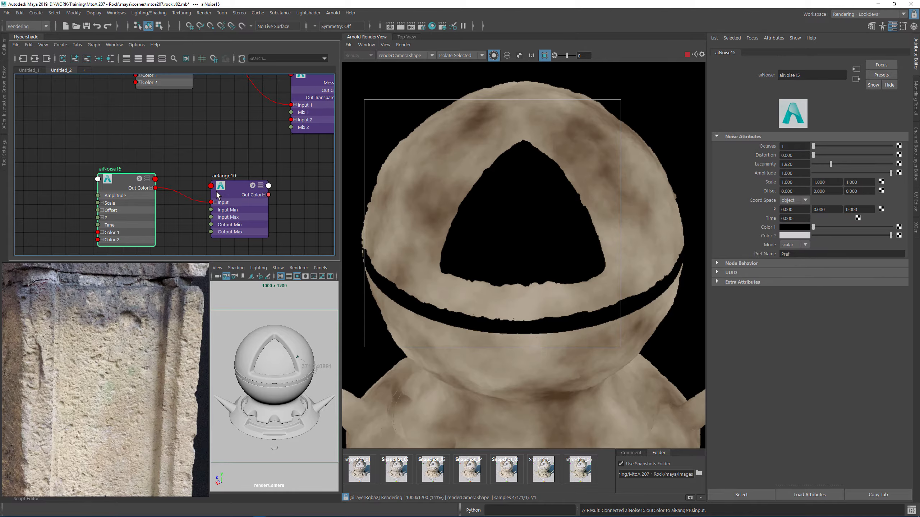
{"action": "left_click_drag", "start_coordinate": [217, 192], "coordinate": [200, 186]}
- Show all attributes on the aiLayerRgba2 node in the shader graph
{"action": "middle_click_drag", "start_coordinate": [267, 157], "coordinate": [202, 164], "text": "alt"}
{"action": "left_click", "coordinate": [259, 132]}
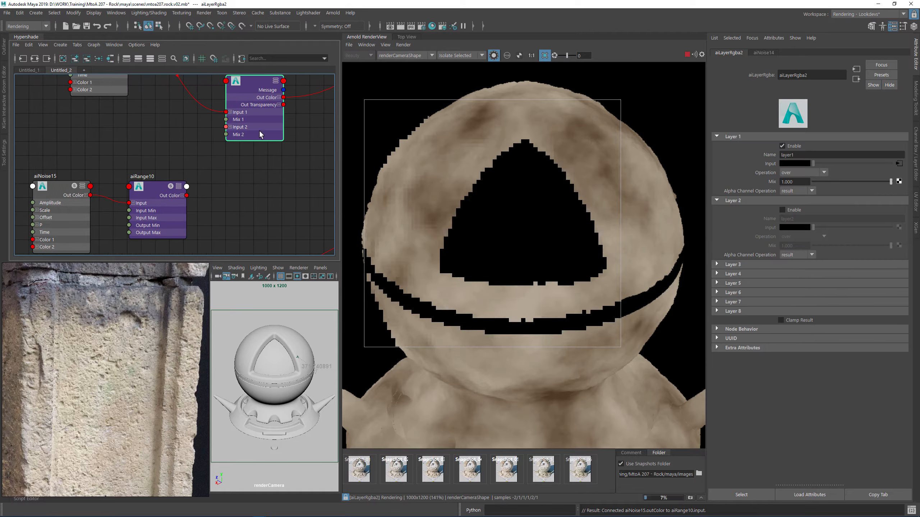
{"action": "right_click", "coordinate": [248, 81]}
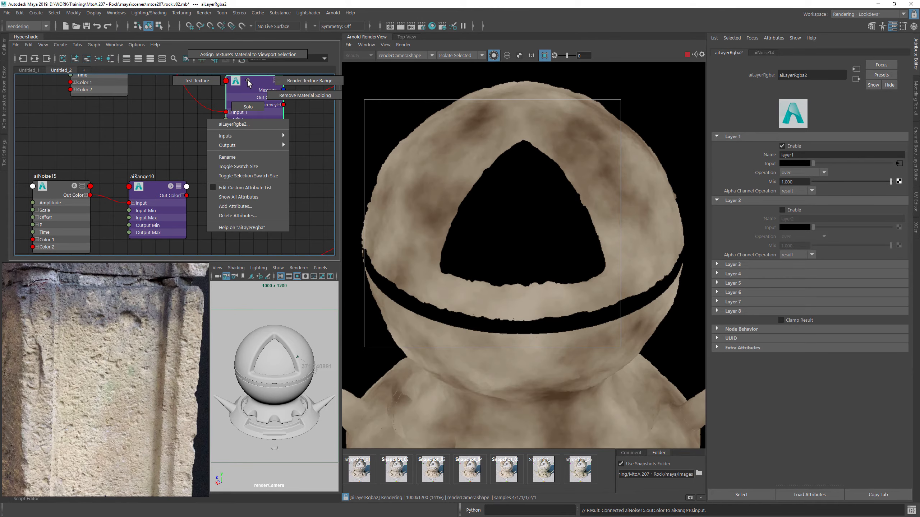
{"action": "left_click", "coordinate": [250, 197]}
{"action": "middle_click_drag", "start_coordinate": [123, 177], "coordinate": [139, 89], "text": "alt"}
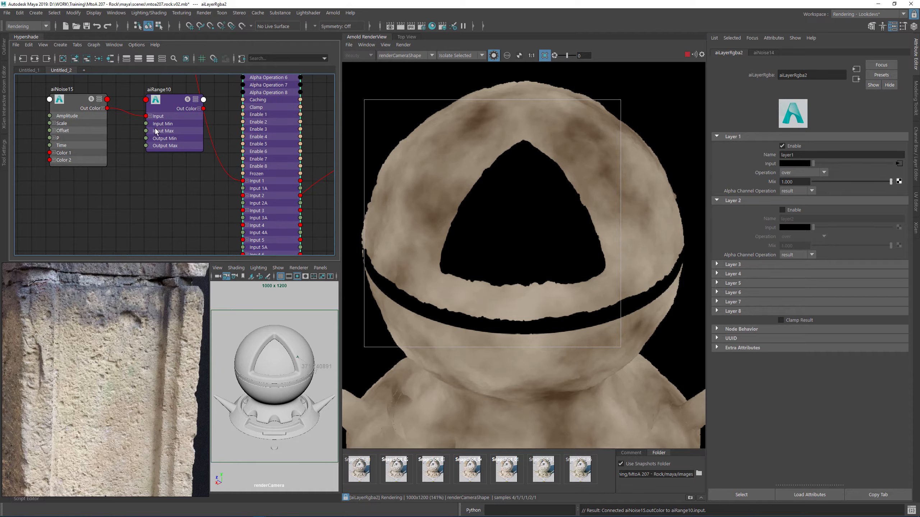
- Connect the red component of aiRange10's output colour to the Mix 2 input of aiLayerRgba2
{"action": "left_click_drag", "start_coordinate": [180, 142], "coordinate": [166, 161]}
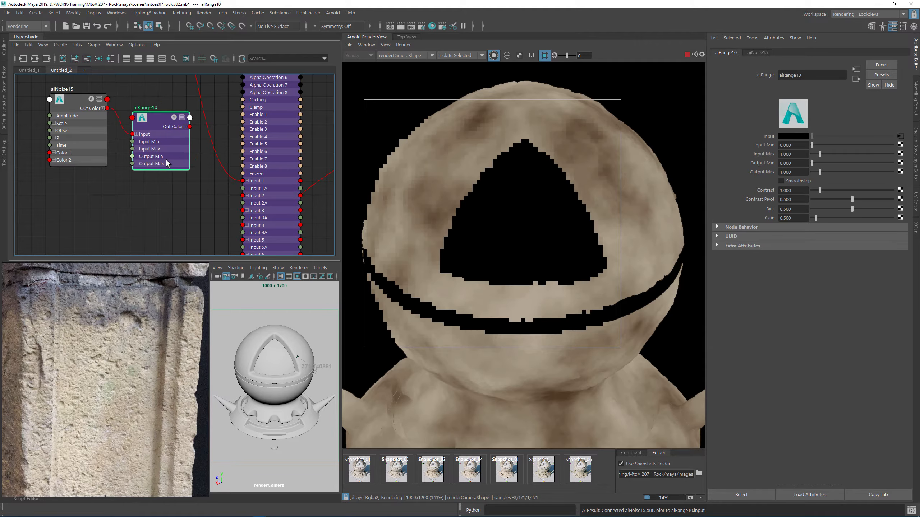
{"action": "left_click", "coordinate": [184, 128]}
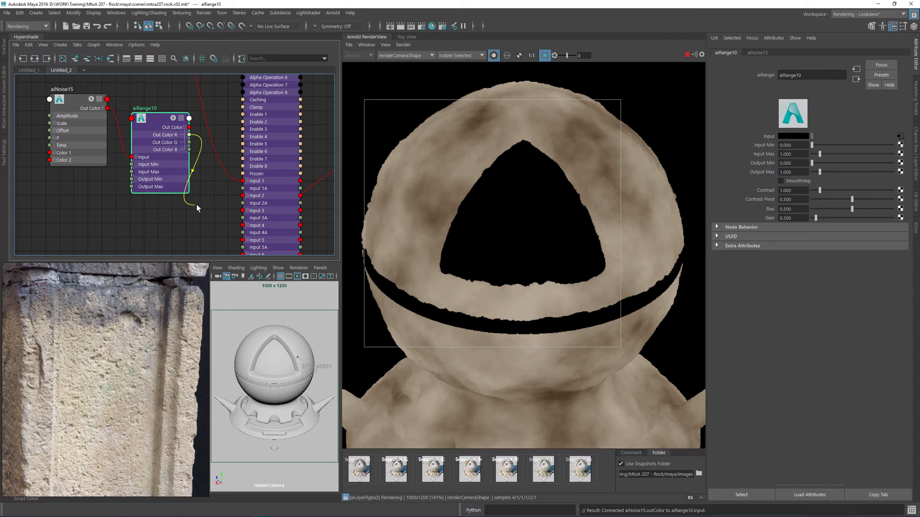
{"action": "left_click_drag", "start_coordinate": [197, 206], "coordinate": [213, 202]}
{"action": "left_click", "coordinate": [266, 168]}
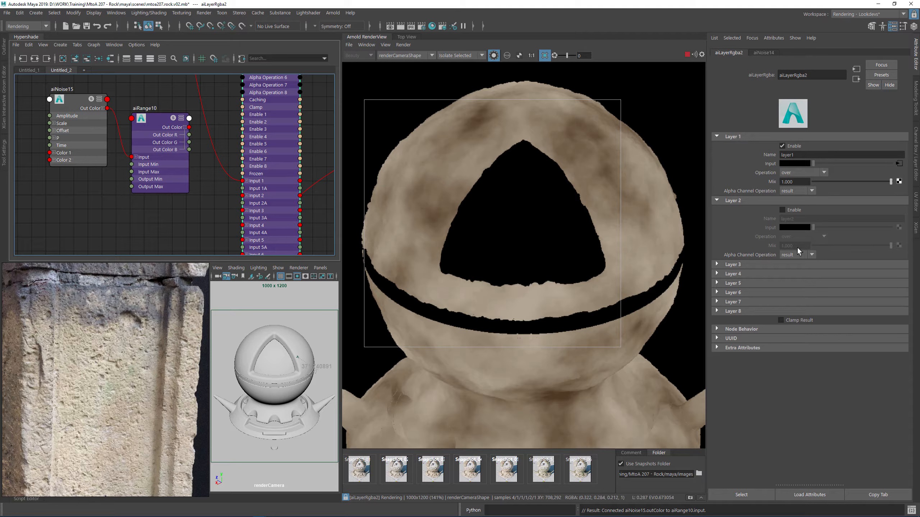
{"action": "left_click_drag", "start_coordinate": [190, 135], "coordinate": [228, 168]}
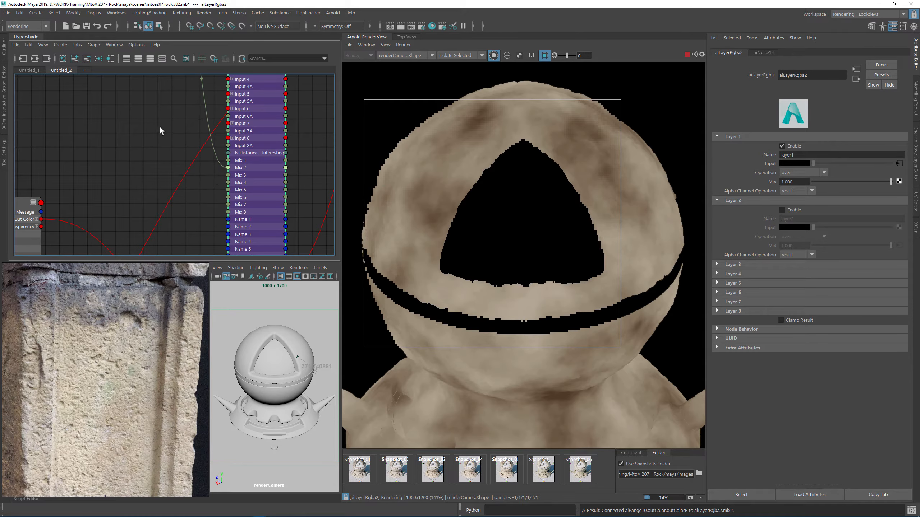
{"action": "middle_click_drag", "start_coordinate": [144, 82], "coordinate": [158, 138], "text": "alt"}
{"action": "middle_click_drag", "start_coordinate": [277, 135], "coordinate": [290, 193], "text": "alt"}
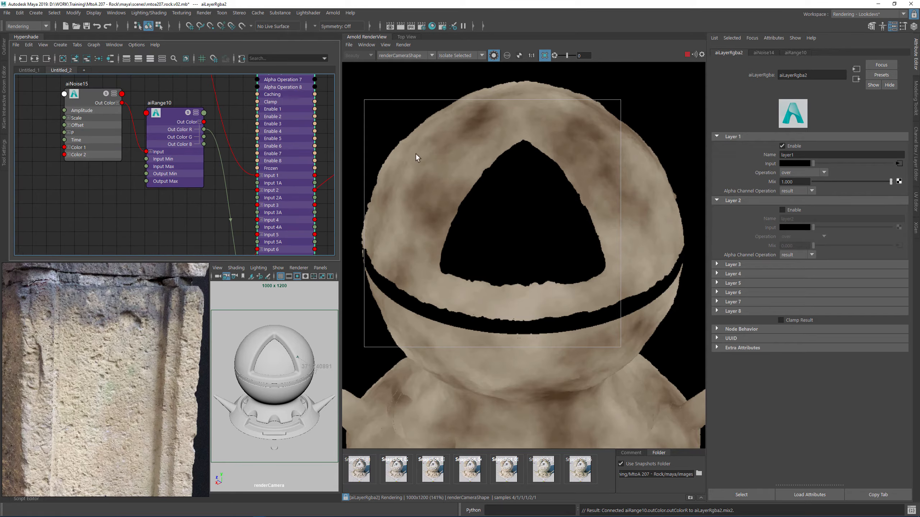
- Enable Layer 2 of aiLayerRgba2 and set its blending operation to under
{"action": "left_click", "coordinate": [786, 210]}
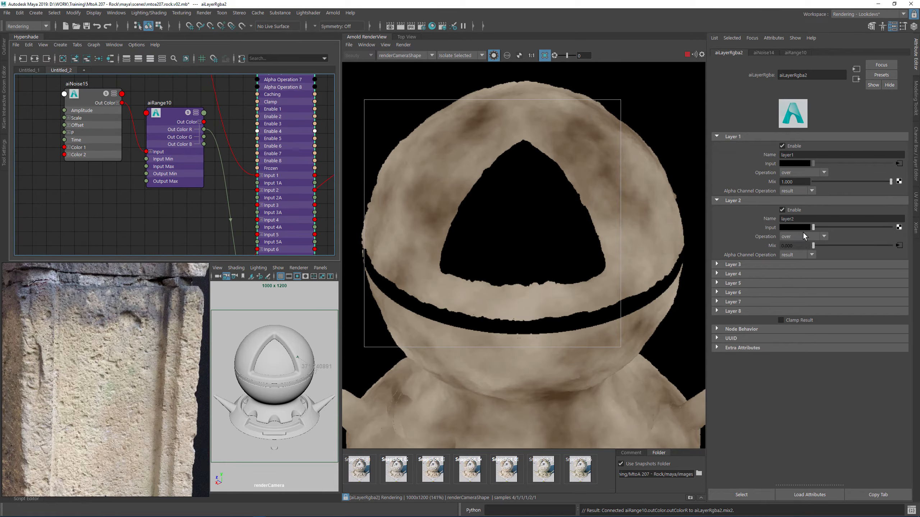
{"action": "left_click", "coordinate": [799, 237]}
{"action": "scroll", "coordinate": [795, 283], "scroll_direction": "down", "scroll_amount": 2}
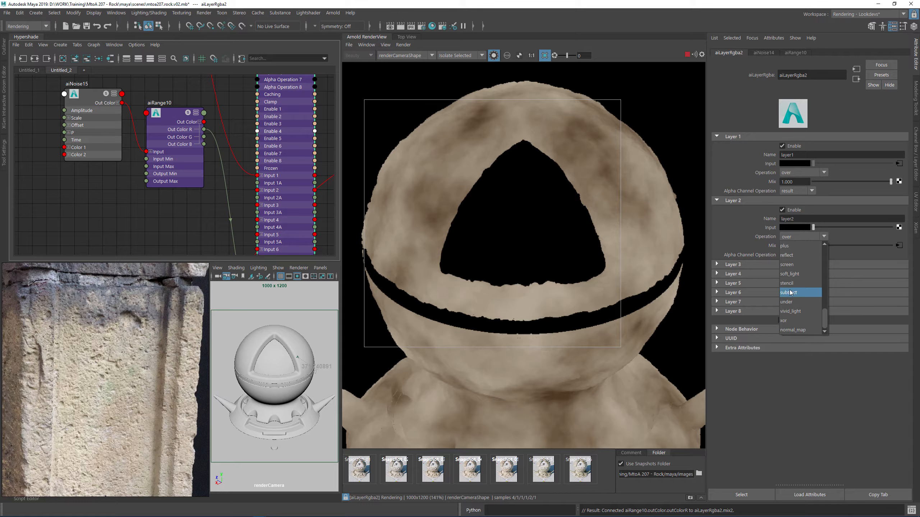
{"action": "left_click", "coordinate": [796, 302]}
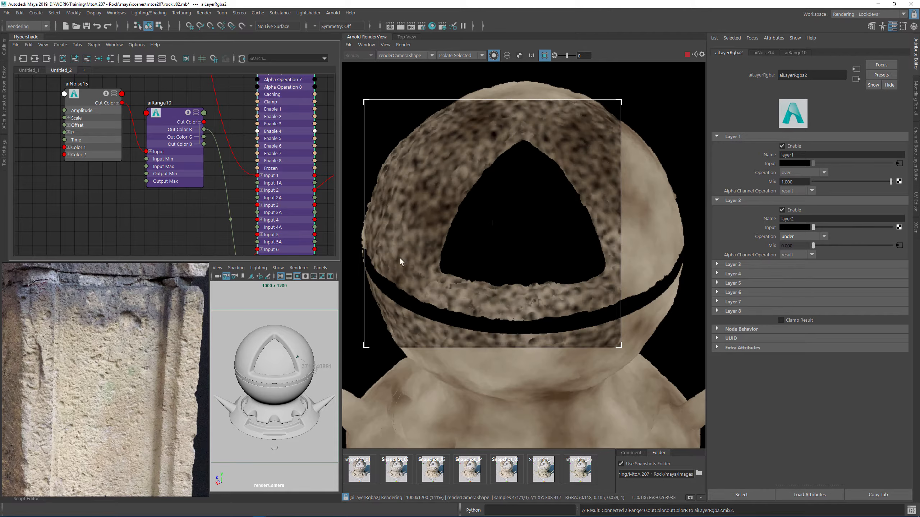
- Move the aiNoise15 and aiRange10 nodes farther away from the layer node in the graph
{"action": "scroll", "coordinate": [167, 184], "scroll_direction": "down", "scroll_amount": 3}
{"action": "middle_click_drag", "start_coordinate": [202, 192], "coordinate": [251, 178], "text": "alt"}
{"action": "left_click_drag", "start_coordinate": [184, 136], "coordinate": [139, 141]}
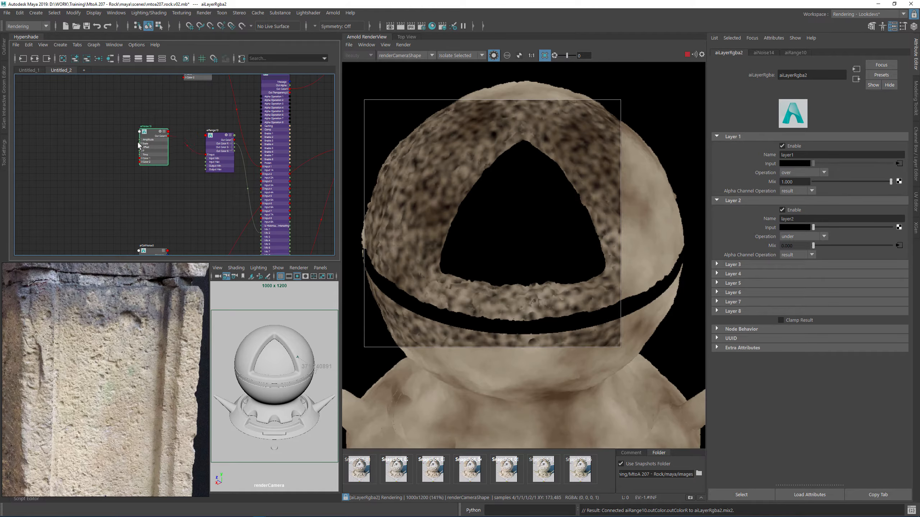
{"action": "left_click_drag", "start_coordinate": [216, 151], "coordinate": [183, 145]}
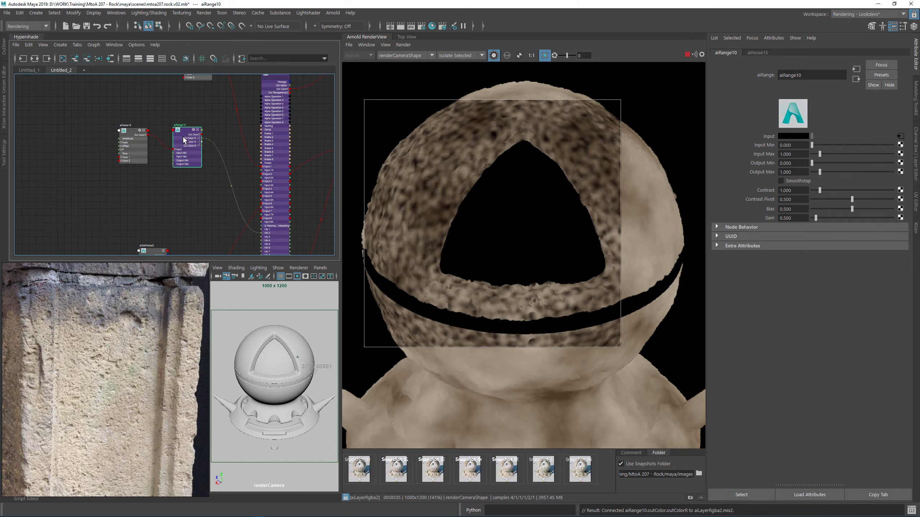
- Set the Scale of aiNoise15 to 0.1 on all three axes
{"action": "left_click", "coordinate": [136, 135]}
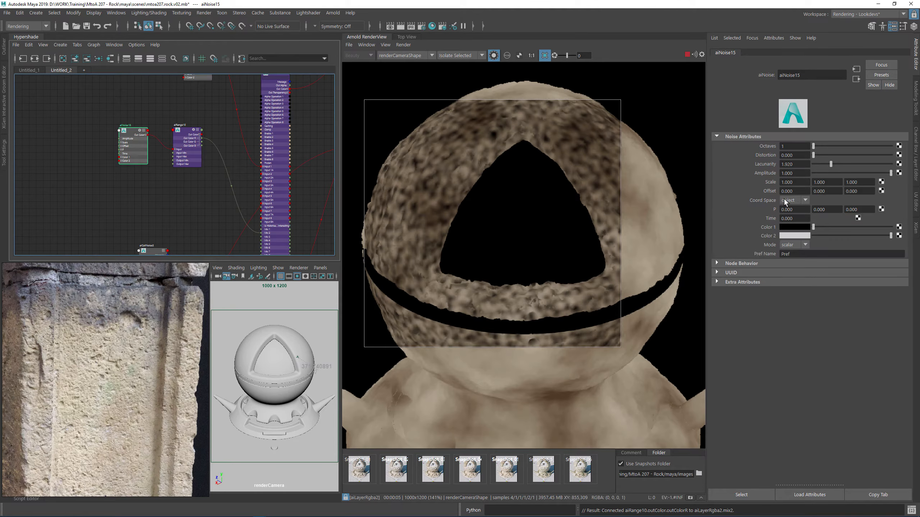
{"action": "left_click", "coordinate": [791, 183]}
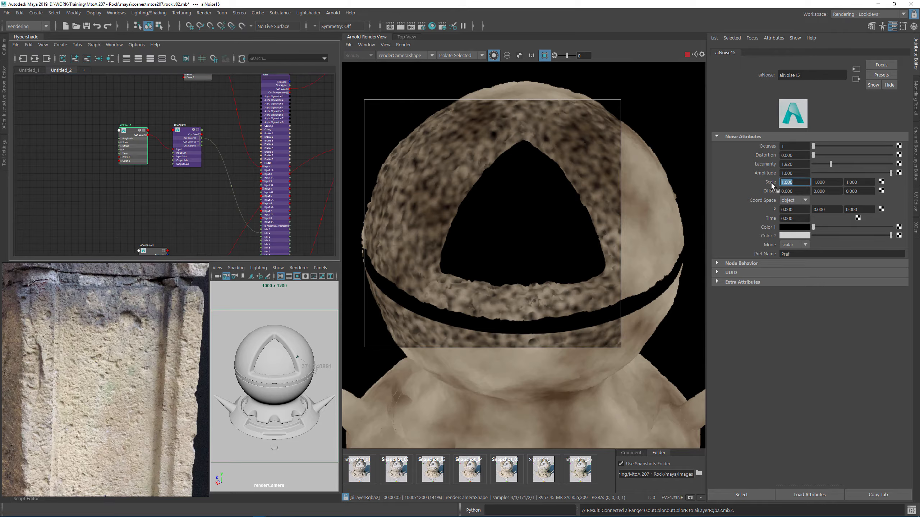
{"action": "type", "text": ".1"}
{"action": "key", "text": "Tab"}
{"action": "type", "text": ".1"}
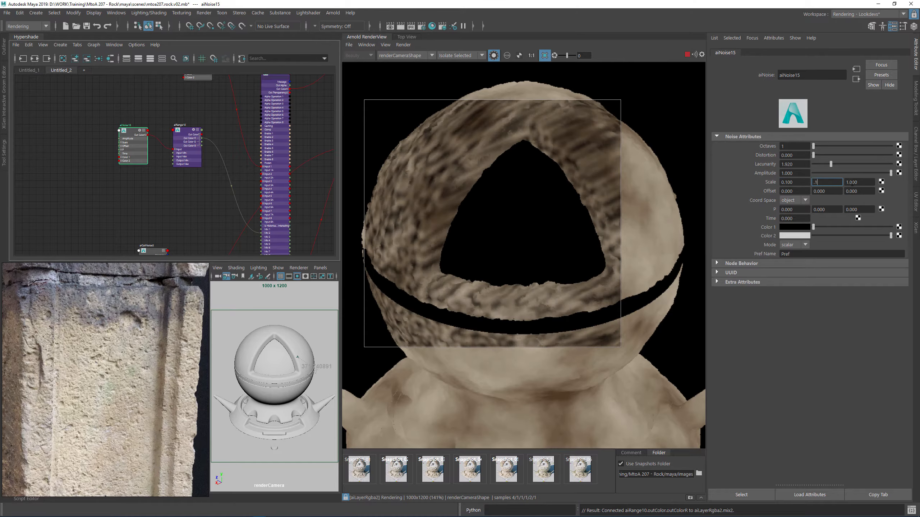
{"action": "key", "text": "Tab"}
{"action": "type", "text": ".1"}
- Set the Offset of aiNoise15 to 12, 45 and 12
{"action": "left_click", "coordinate": [796, 192]}
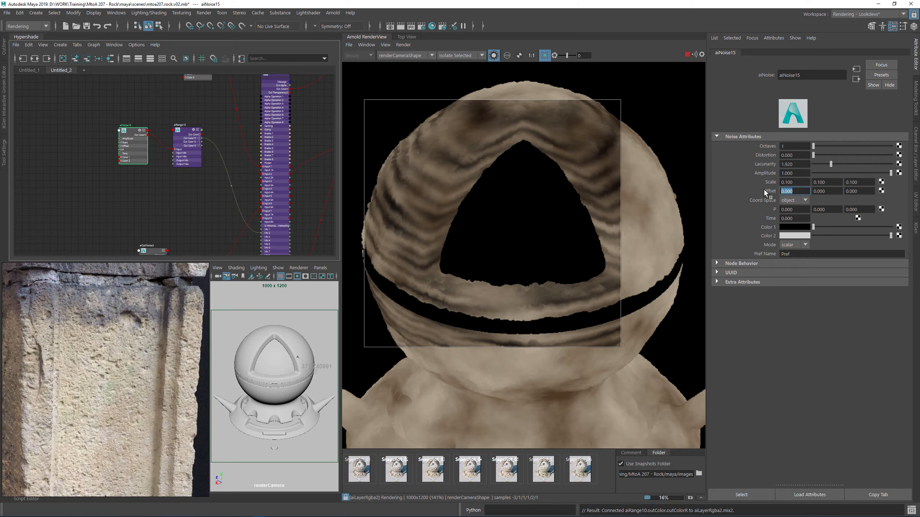
{"action": "type", "text": "12"}
{"action": "key", "text": "Tab"}
{"action": "type", "text": "45"}
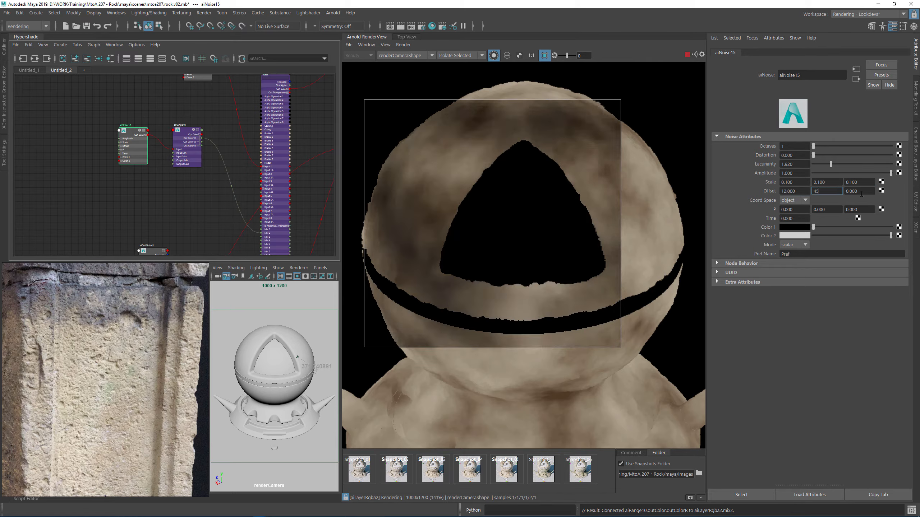
{"action": "key", "text": "Tab"}
{"action": "type", "text": "12"}
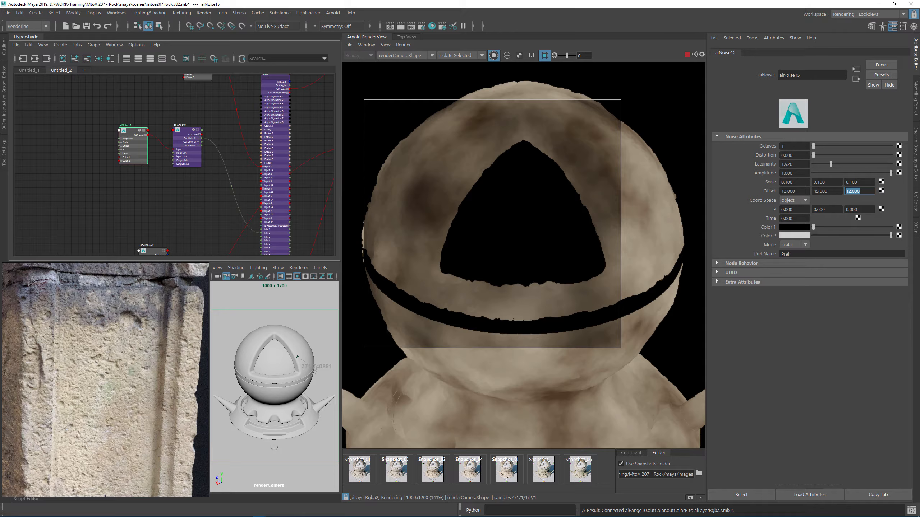
- Set the Octaves of aiNoise15 to 6
{"action": "left_click", "coordinate": [795, 146]}
{"action": "type", "text": "6"}
{"action": "key", "text": "Return"}
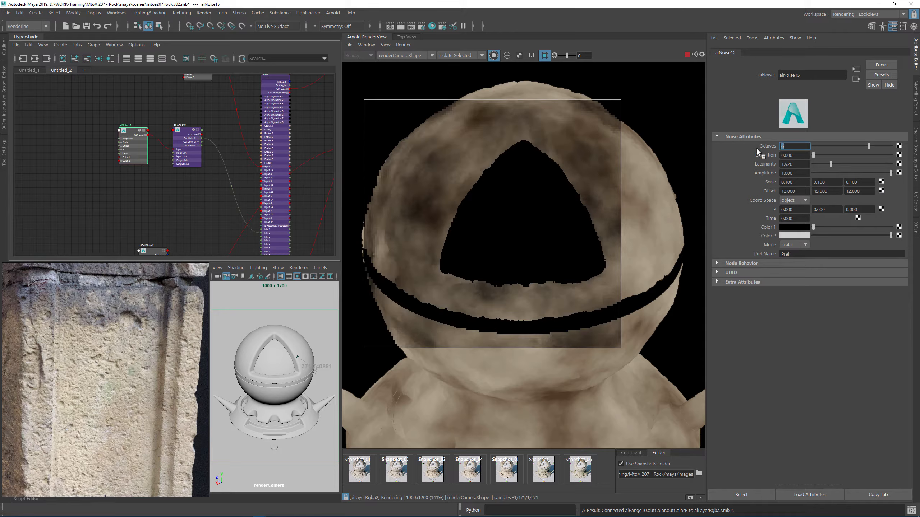
- Turn on Smoothstep for aiRange10 and set its Input Min to 0.46
{"action": "left_click", "coordinate": [183, 136]}
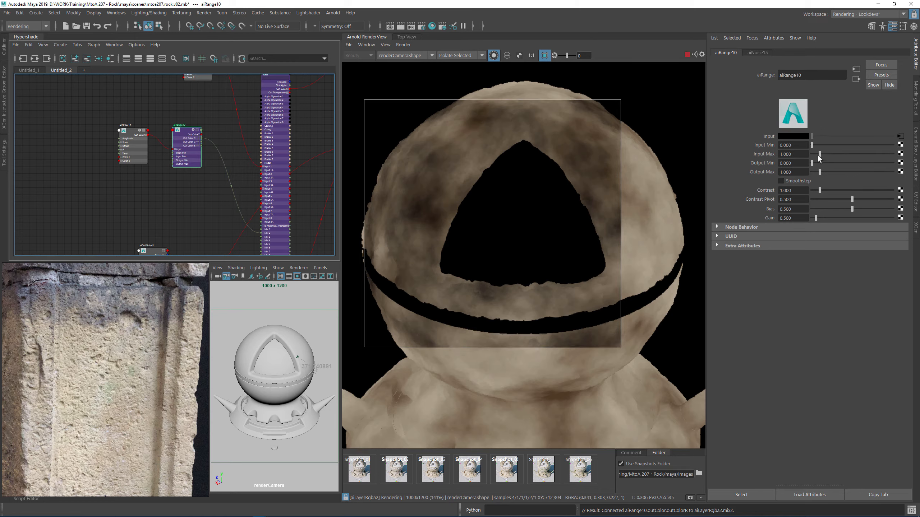
{"action": "left_click", "coordinate": [798, 184]}
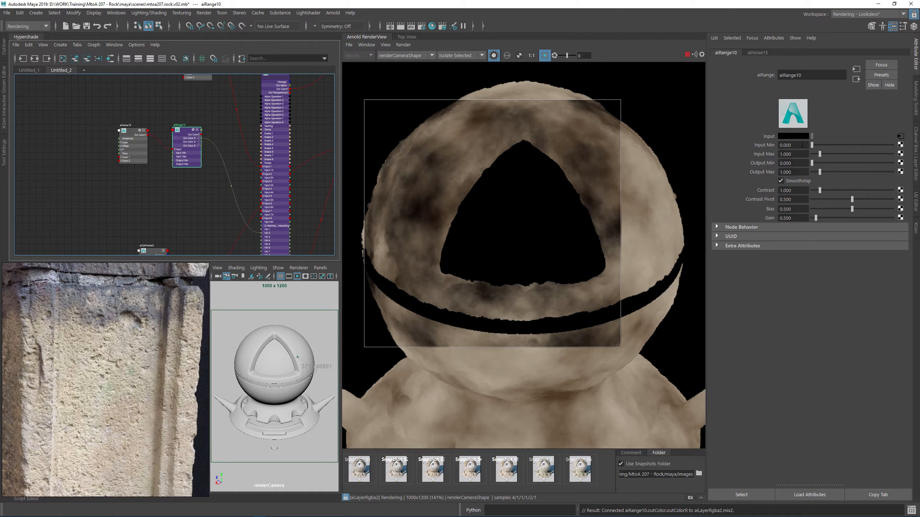
{"action": "left_click_drag", "start_coordinate": [811, 145], "coordinate": [818, 150]}
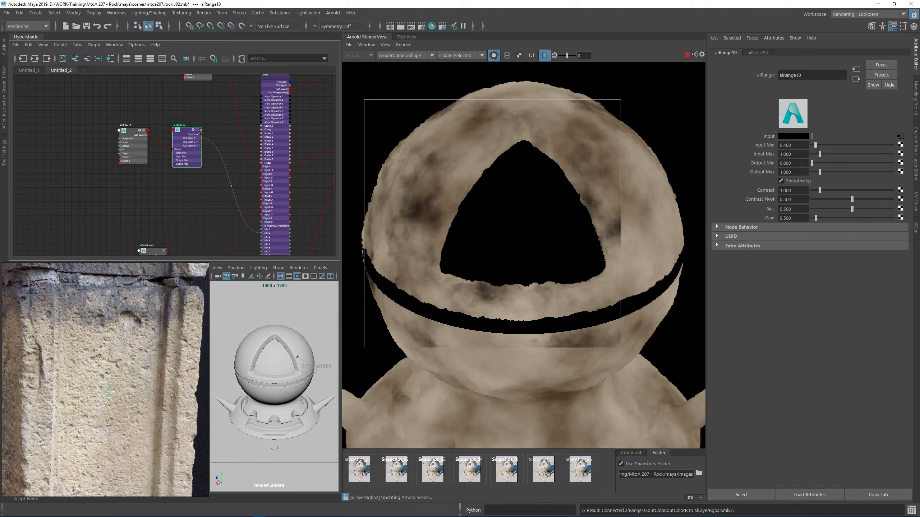
- Turn off the region render to check the whole model and set aiRange10's Input Min to 0.57
{"action": "left_click", "coordinate": [520, 305]}
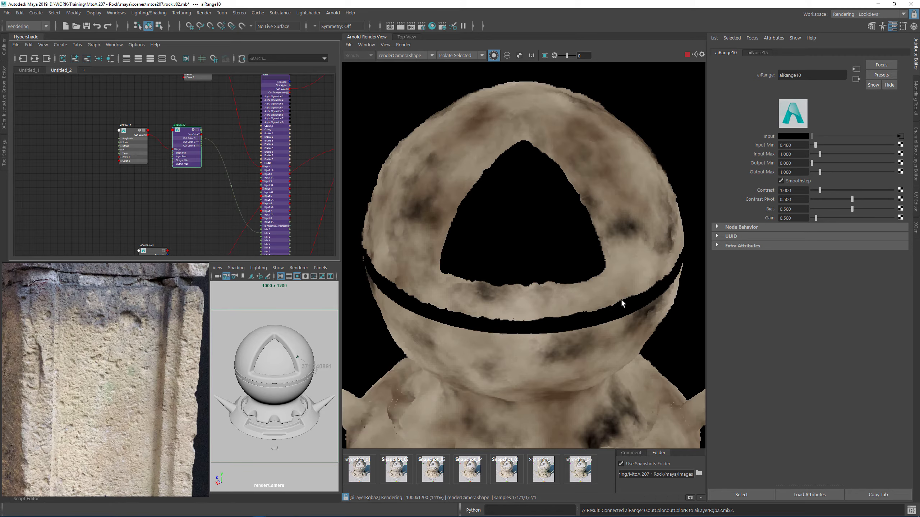
{"action": "middle_click_drag", "start_coordinate": [587, 338], "coordinate": [573, 252]}
{"action": "left_click_drag", "start_coordinate": [802, 146], "coordinate": [804, 148], "text": "ctrl"}
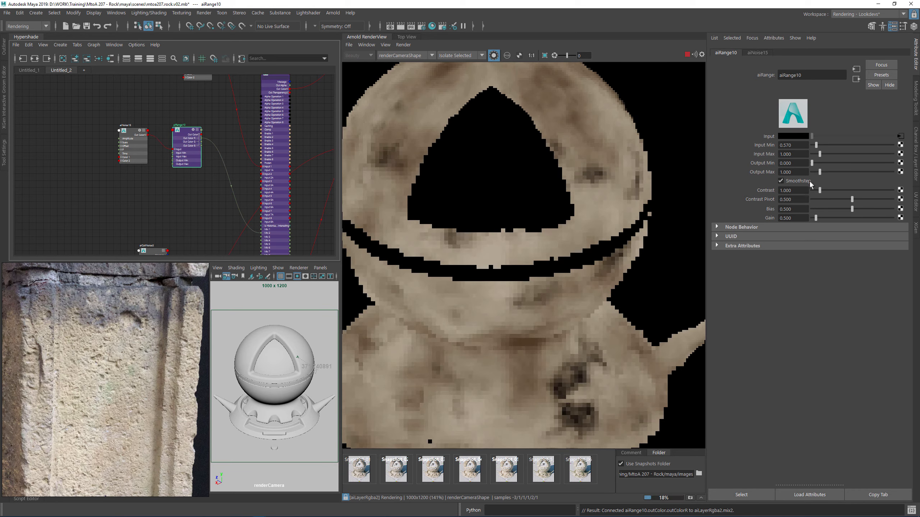
- Set the second Offset value of aiNoise15 to 43.03
{"action": "left_click", "coordinate": [141, 158]}
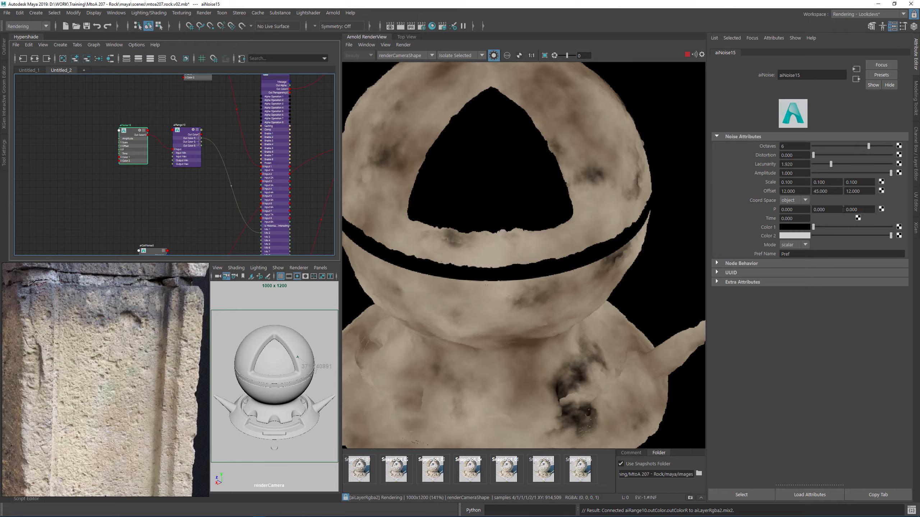
{"action": "left_click_drag", "start_coordinate": [832, 187], "coordinate": [754, 203], "text": "ctrl"}
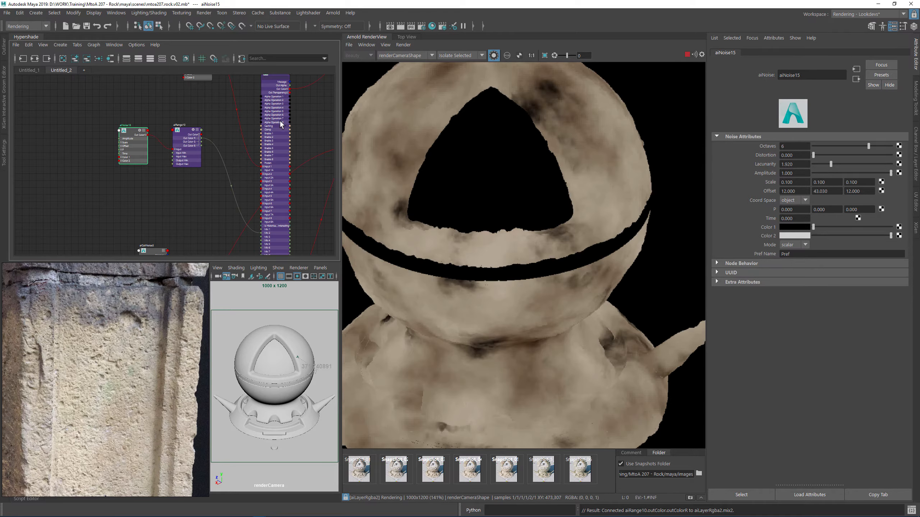
- Change the blending operation of Layer 2 in aiLayerRgba2 to soft_light
{"action": "left_click", "coordinate": [272, 128]}
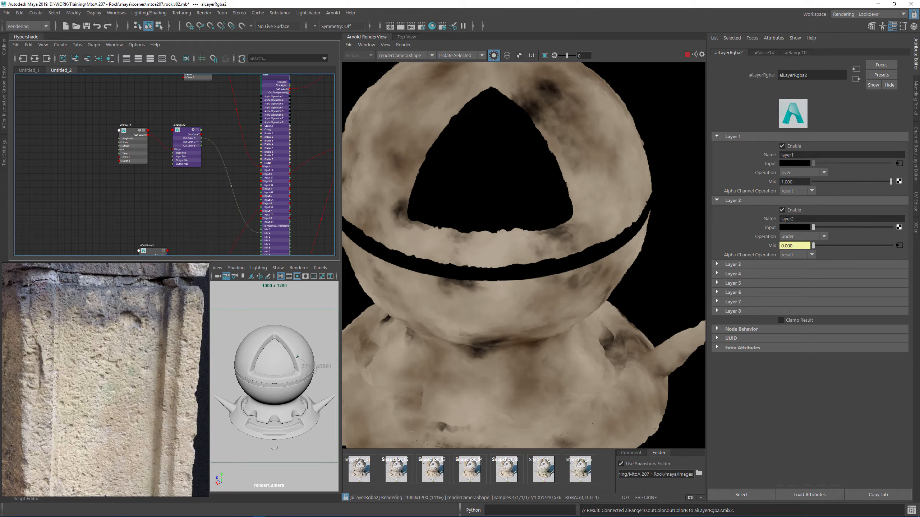
{"action": "left_click", "coordinate": [795, 235]}
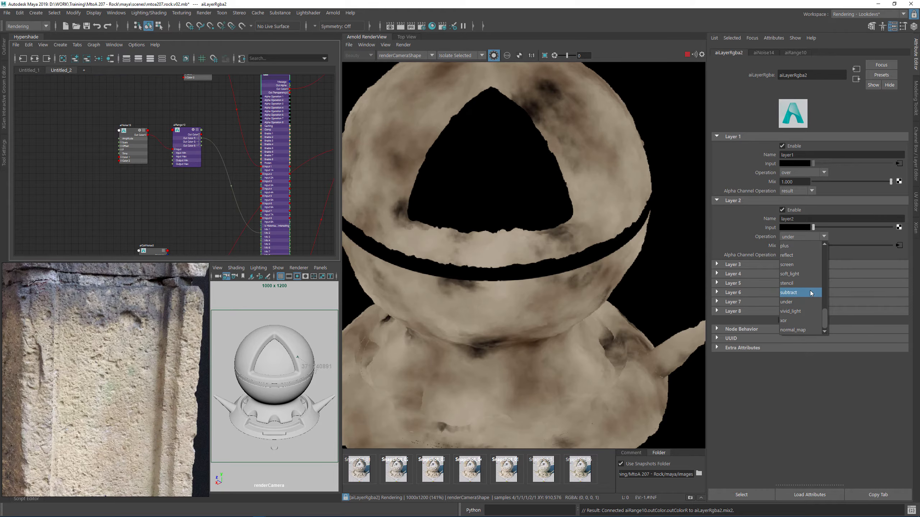
{"action": "left_click", "coordinate": [802, 274]}
{"action": "middle_click_drag", "start_coordinate": [598, 141], "coordinate": [579, 200]}
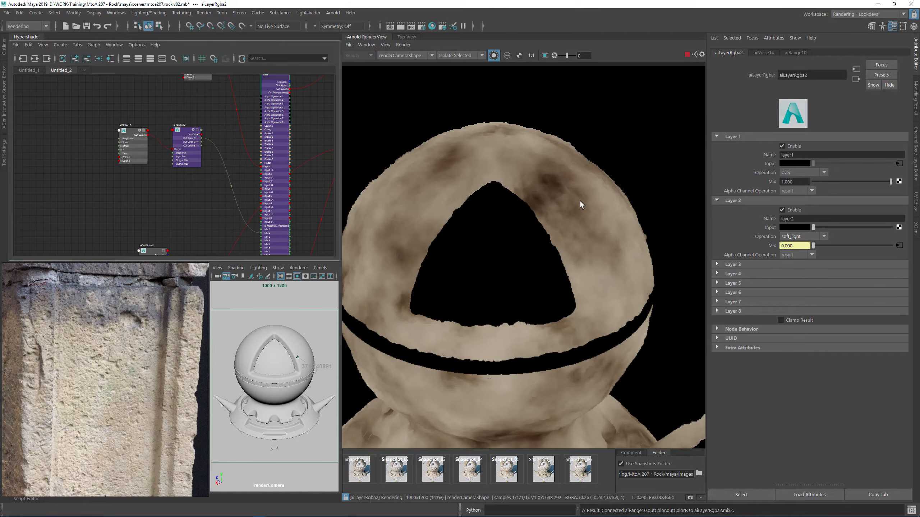
- Sample a greenish tone from the stone reference photo as Layer 2's input colour and inspect the tinted patches in the render
{"action": "left_click", "coordinate": [797, 226]}
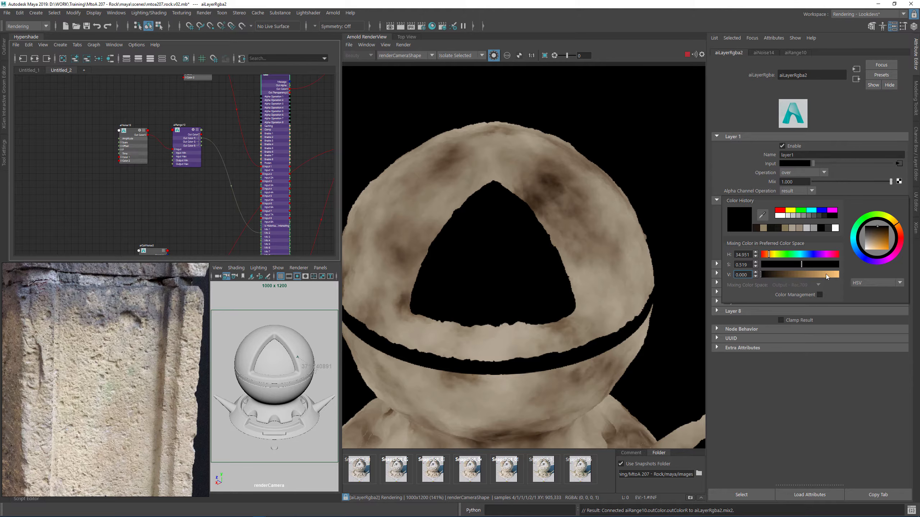
{"action": "left_click", "coordinate": [762, 216]}
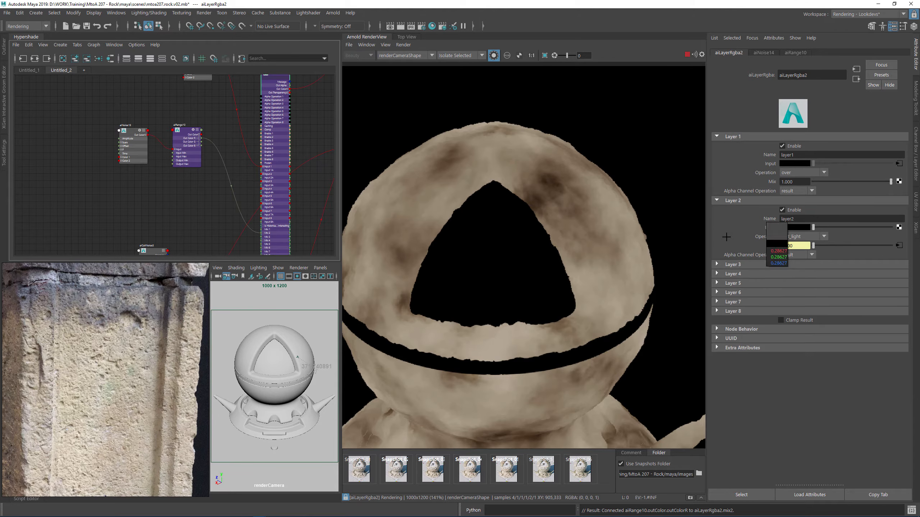
{"action": "left_click", "coordinate": [110, 389]}
{"action": "scroll", "coordinate": [580, 190], "scroll_direction": "up", "scroll_amount": 2}
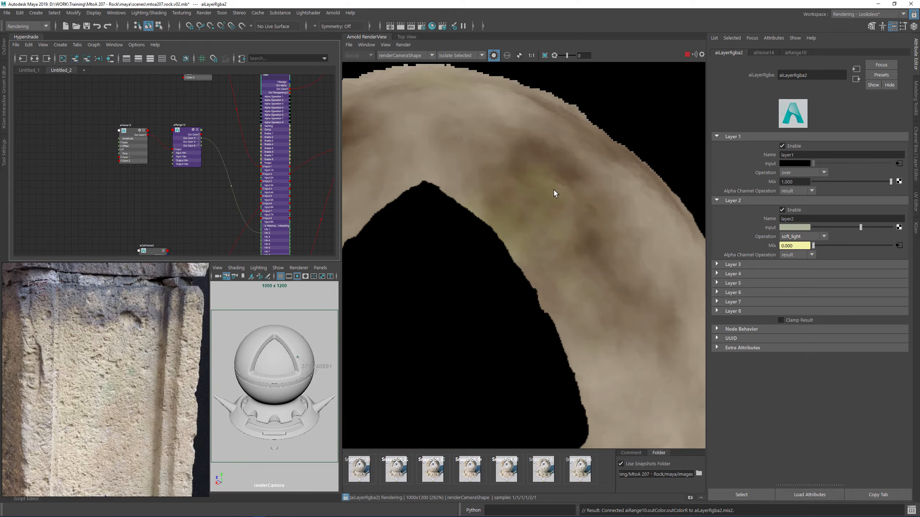
{"action": "middle_click_drag", "start_coordinate": [553, 189], "coordinate": [474, 181]}
{"action": "scroll", "coordinate": [474, 181], "scroll_direction": "down", "scroll_amount": 1}
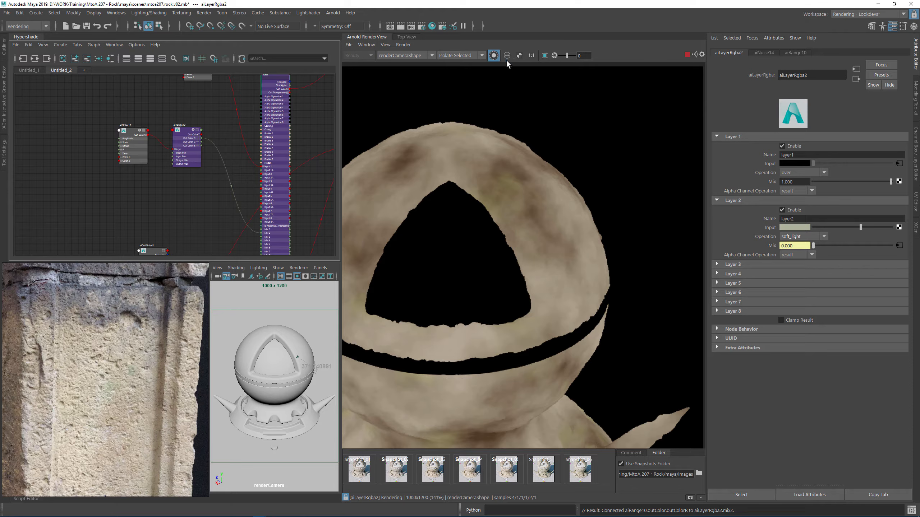
- Define a small render region around the green patch beside the triangular opening and render it with full shading instead of isolating the node
{"action": "left_click_drag", "start_coordinate": [459, 152], "coordinate": [556, 237], "text": "shift"}
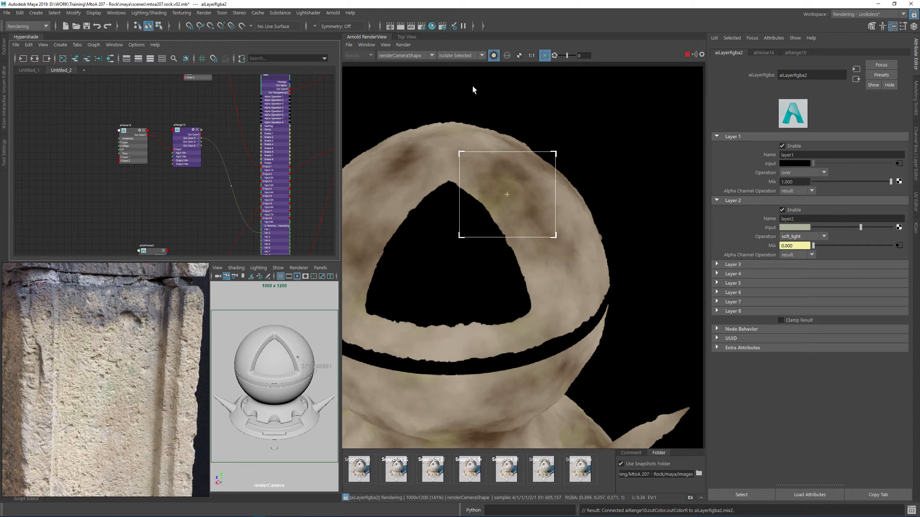
{"action": "left_click", "coordinate": [493, 55]}
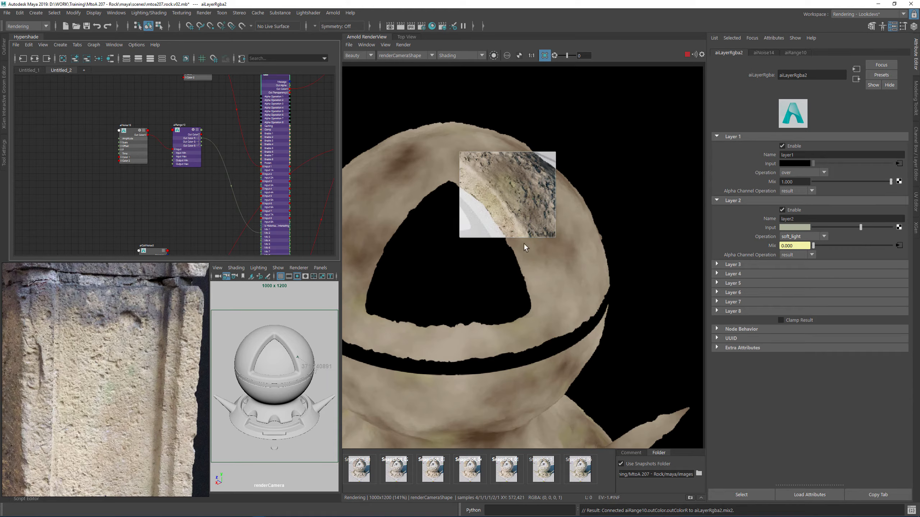
{"action": "scroll", "coordinate": [521, 181], "scroll_direction": "up", "scroll_amount": 2}
- Adjust Layer 2's input colour in aiLayerRgba2 to a darker, muted green with hue 106.602 and value 0.418
{"action": "left_click", "coordinate": [789, 228]}
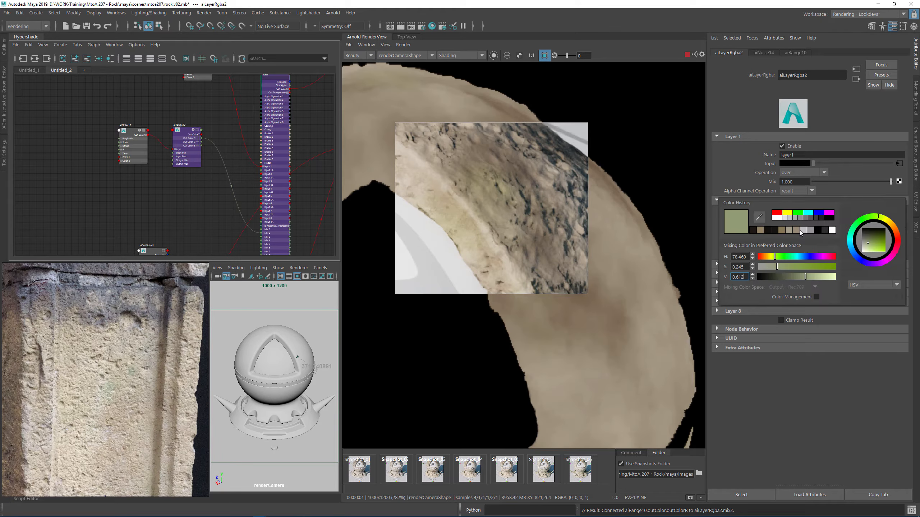
{"action": "left_click", "coordinate": [791, 225]}
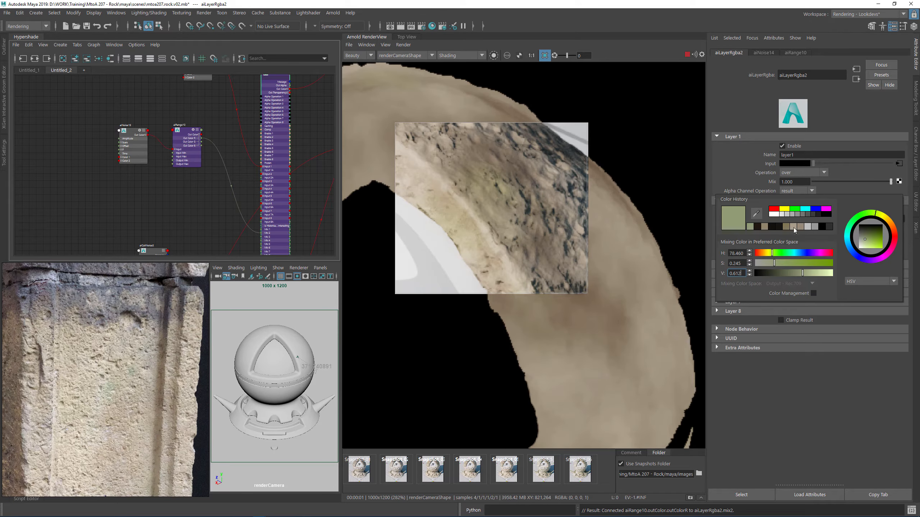
{"action": "left_click", "coordinate": [782, 263]}
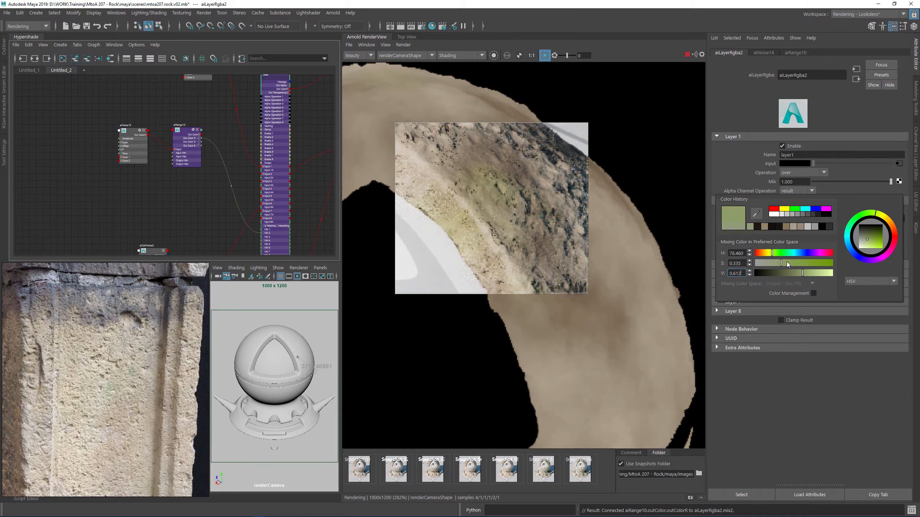
{"action": "left_click", "coordinate": [787, 272]}
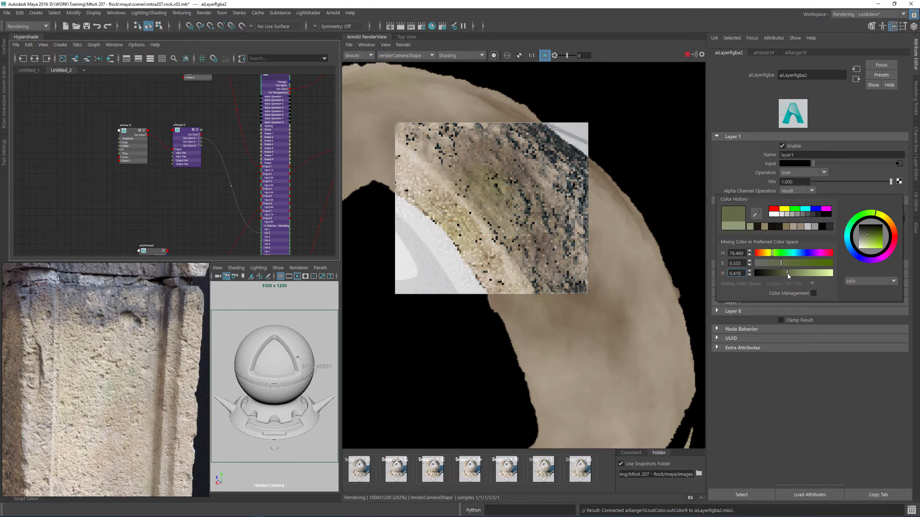
{"action": "left_click", "coordinate": [795, 264]}
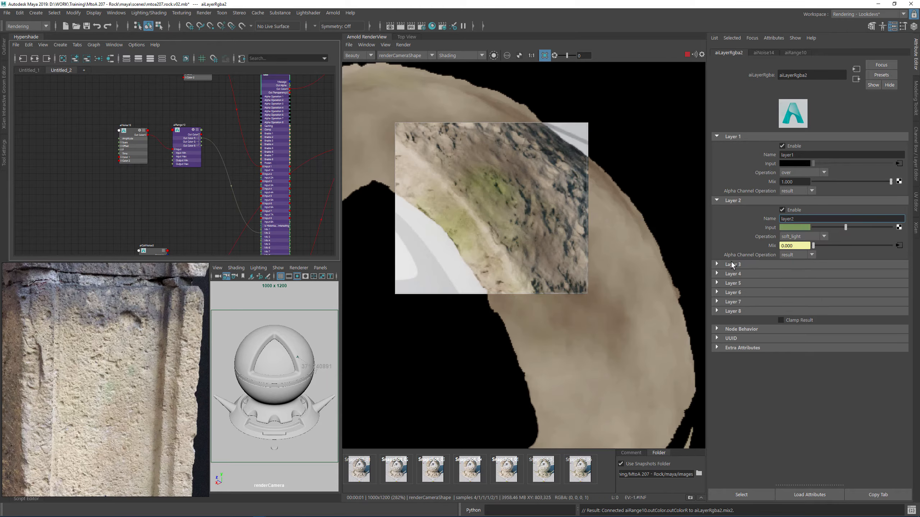
{"action": "left_click", "coordinate": [802, 228]}
{"action": "left_click", "coordinate": [787, 257]}
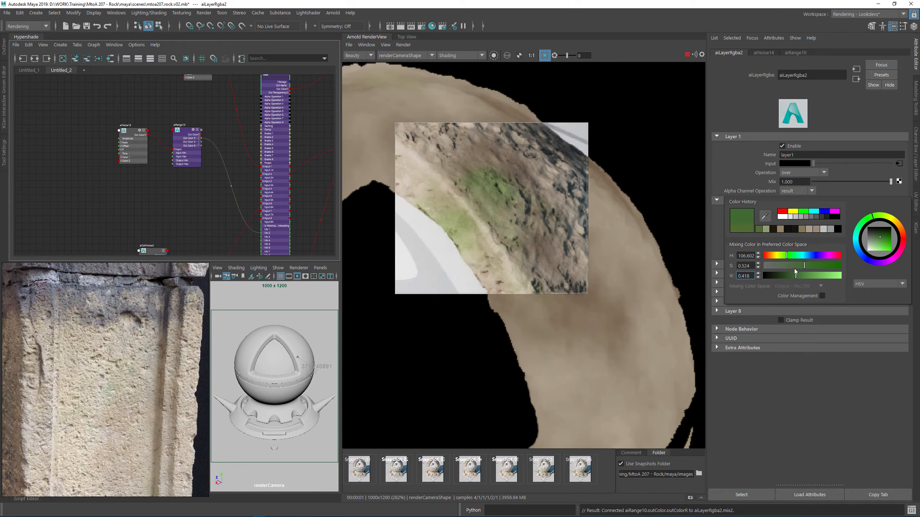
{"action": "left_click", "coordinate": [791, 266]}
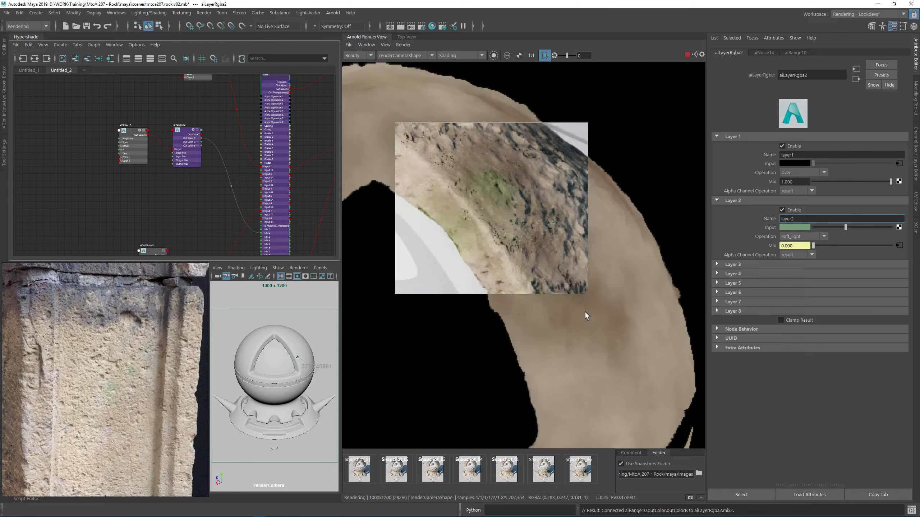
- Examine the tinted patches across the base of the full render and compare them with close-up discoloured areas in the stone reference photo
{"action": "scroll", "coordinate": [585, 312], "scroll_direction": "down", "scroll_amount": 2}
{"action": "middle_click_drag", "start_coordinate": [569, 373], "coordinate": [459, 333]}
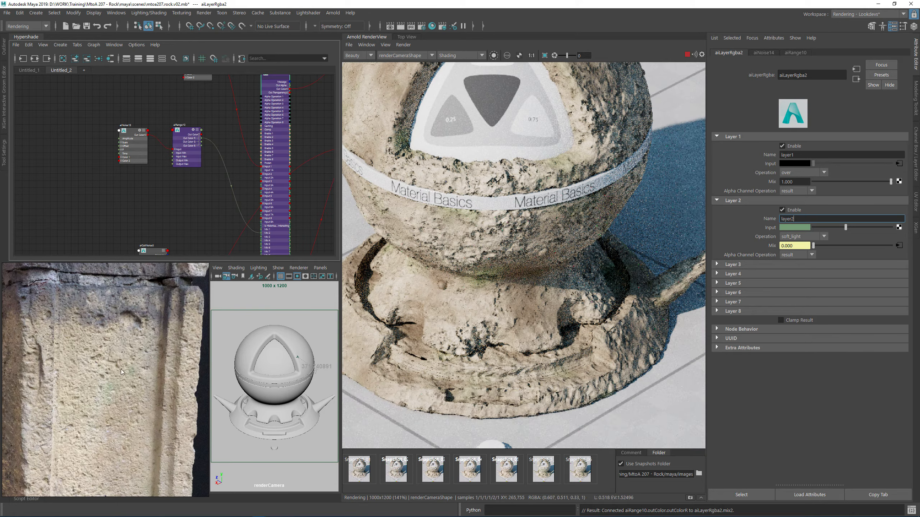
{"action": "scroll", "coordinate": [110, 404], "scroll_direction": "up", "scroll_amount": 3}
{"action": "scroll", "coordinate": [129, 355], "scroll_direction": "down", "scroll_amount": 2}
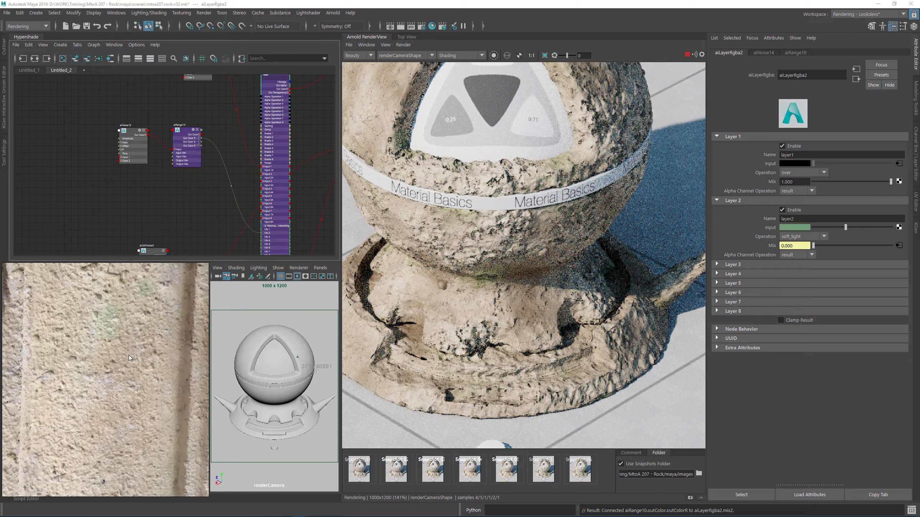
{"action": "scroll", "coordinate": [113, 375], "scroll_direction": "up", "scroll_amount": 2}
{"action": "scroll", "coordinate": [102, 402], "scroll_direction": "down", "scroll_amount": 2}
{"action": "scroll", "coordinate": [120, 408], "scroll_direction": "up", "scroll_amount": 3}
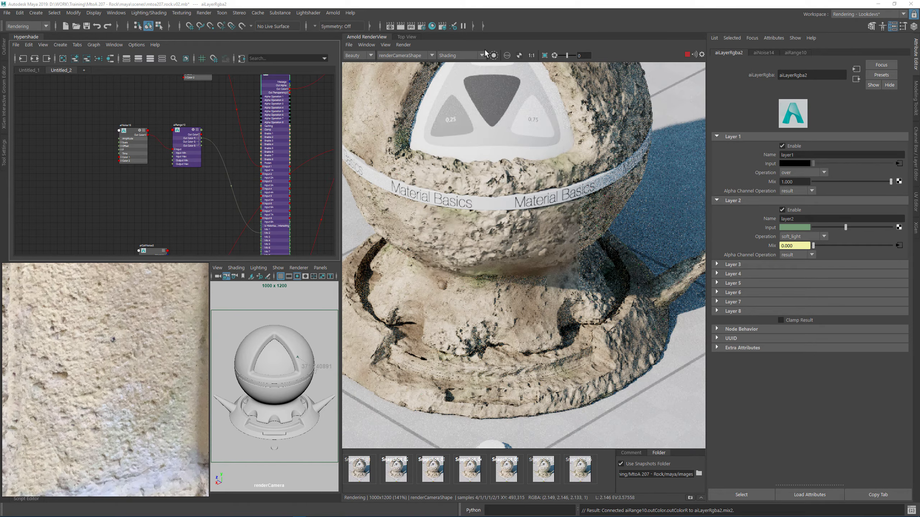
- Isolate the layer node in the render and add an aiNoise node below the existing noise node in the graph
{"action": "left_click", "coordinate": [493, 55]}
{"action": "middle_click_drag", "start_coordinate": [144, 200], "coordinate": [158, 152]}
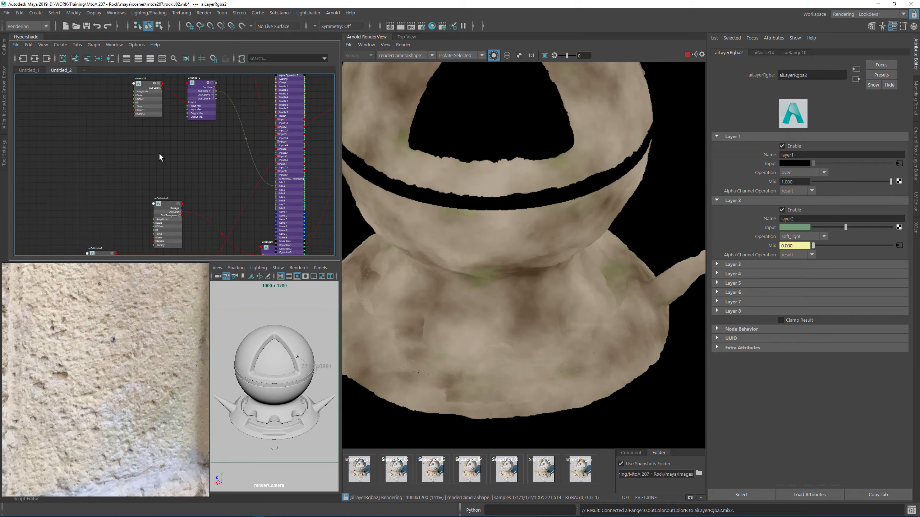
{"action": "left_click", "coordinate": [156, 158]}
{"action": "key", "text": "Tab"}
{"action": "type", "text": "n"}
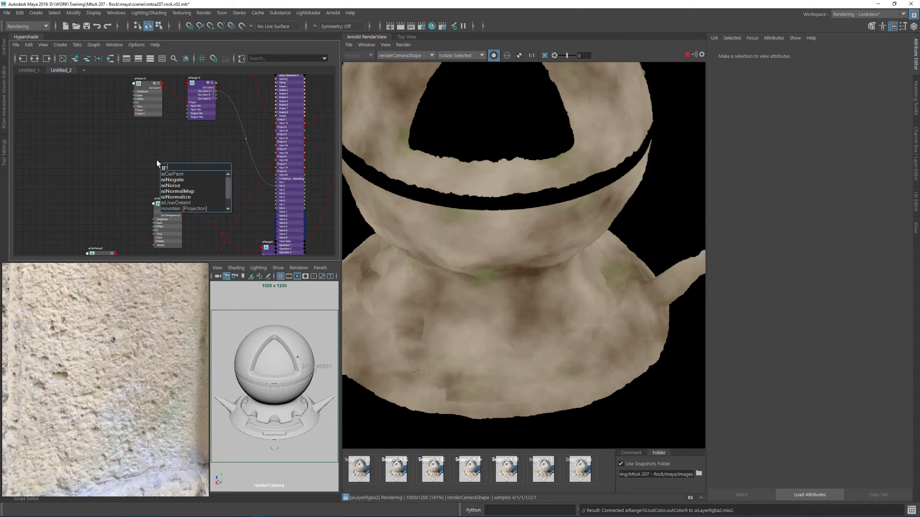
{"action": "key", "text": "BackSpace"}
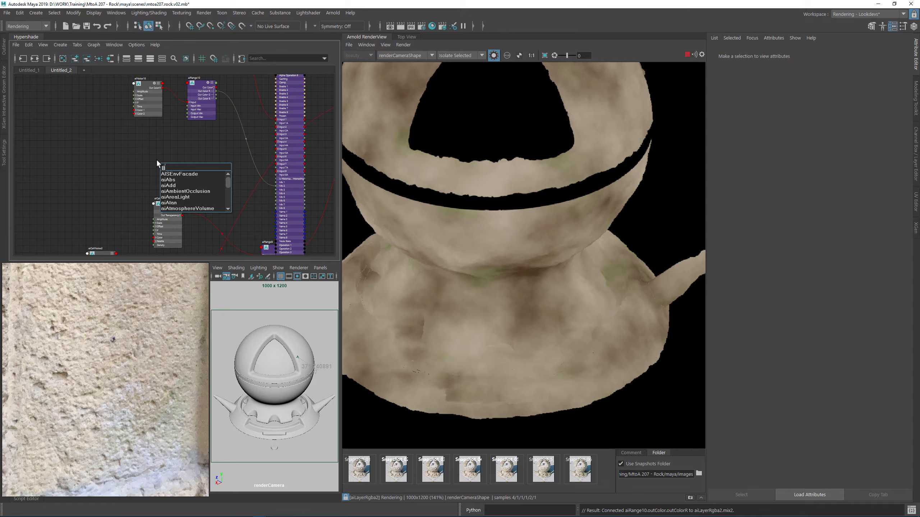
{"action": "type", "text": "noise"}
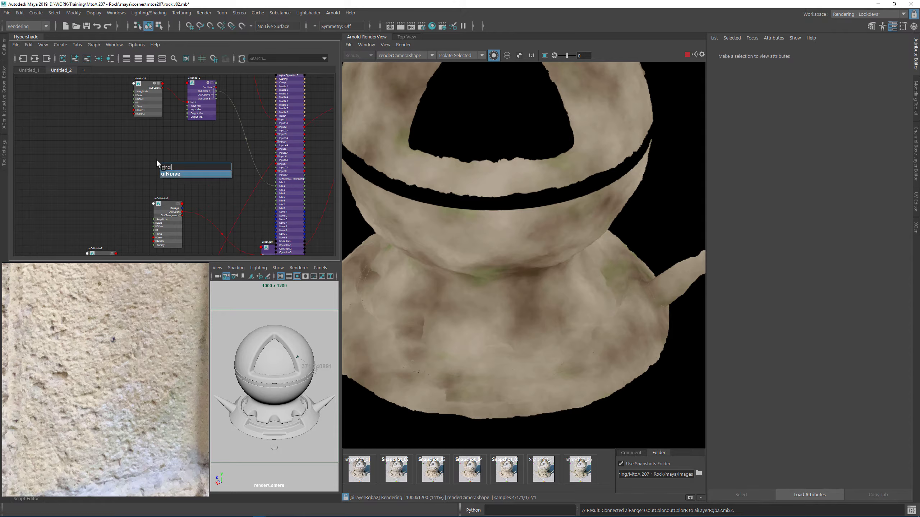
{"action": "key", "text": "Return"}
{"action": "left_click_drag", "start_coordinate": [158, 166], "coordinate": [134, 141]}
- Add an aiRange node beside the new aiNoise16 and connect the noise's Out Color to the range's Input
{"action": "left_click", "coordinate": [179, 142]}
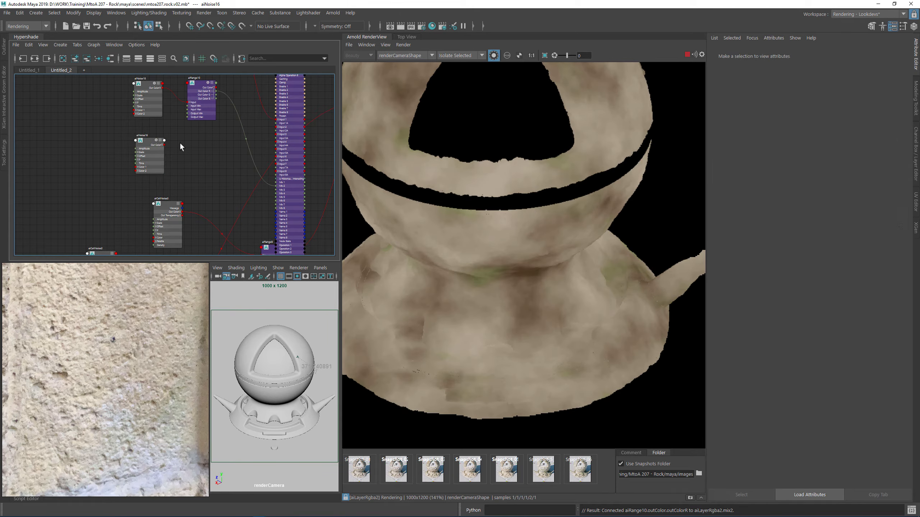
{"action": "key", "text": "Tab"}
{"action": "type", "text": "range"}
{"action": "key", "text": "Down"}
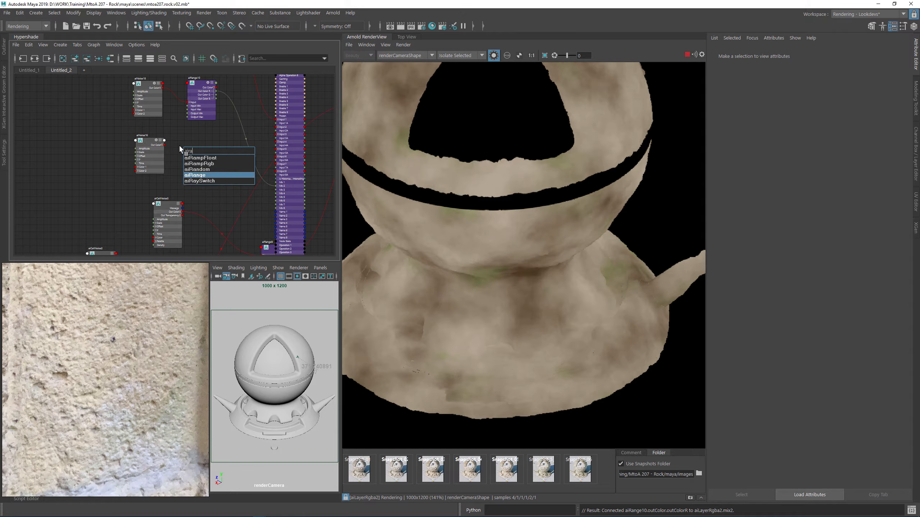
{"action": "key", "text": "Return"}
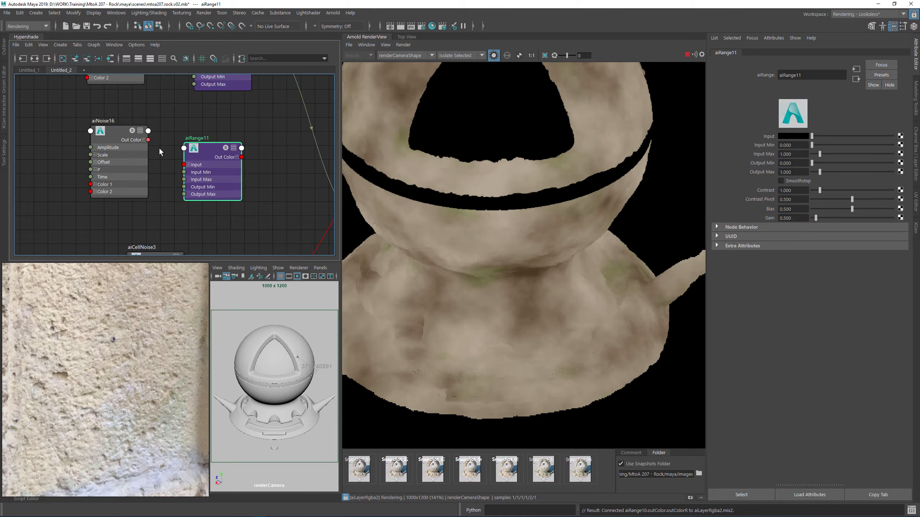
{"action": "left_click_drag", "start_coordinate": [148, 140], "coordinate": [184, 164]}
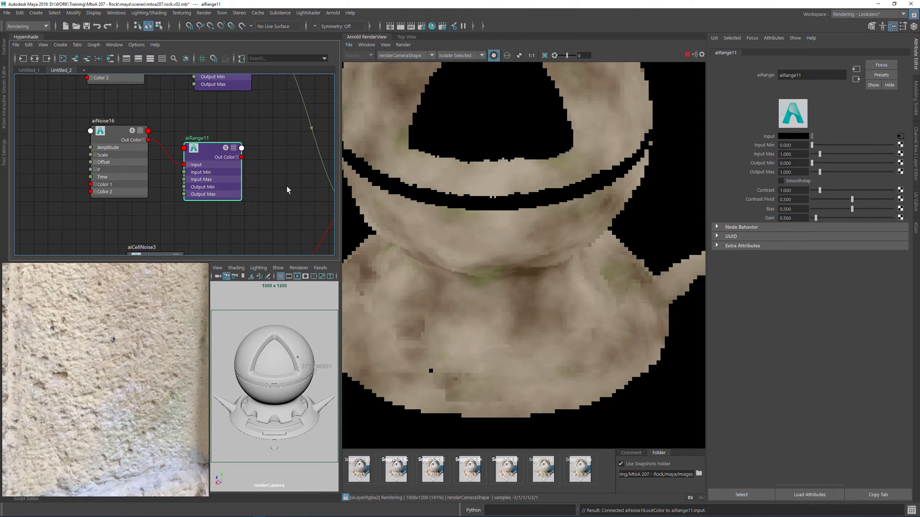
- Connect the Out Color R channel of aiRange11 to Mix 3 of aiLayerRgba2
{"action": "left_click", "coordinate": [237, 157]}
{"action": "left_click", "coordinate": [241, 168]}
{"action": "middle_click_drag", "start_coordinate": [249, 181], "coordinate": [152, 122], "text": "alt"}
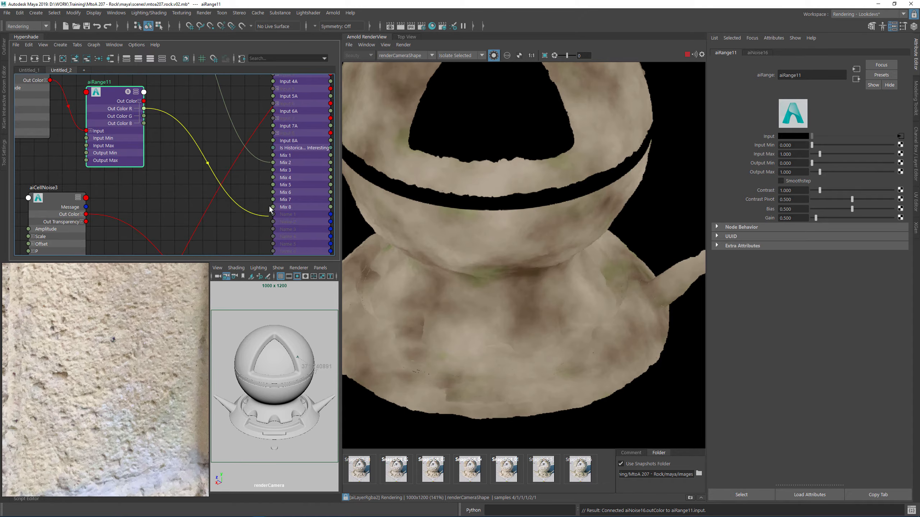
{"action": "left_click", "coordinate": [273, 170]}
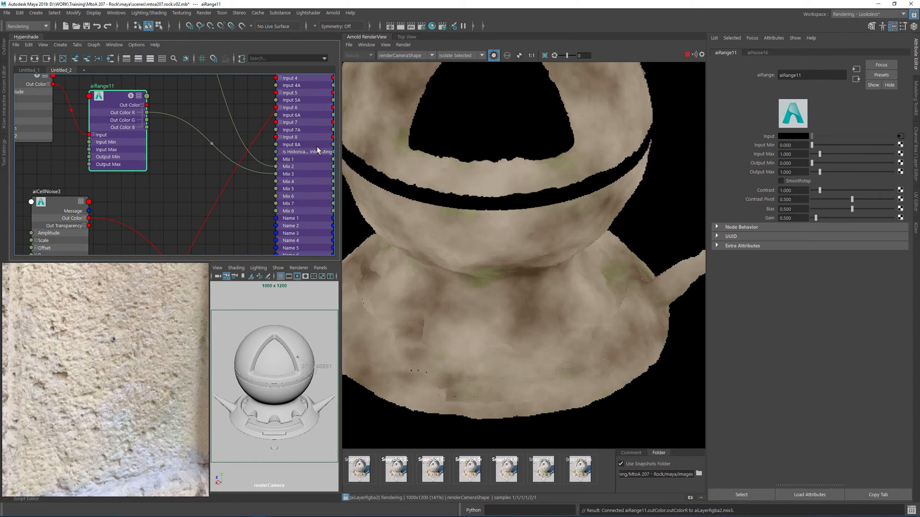
- Enable Layer 3 in aiLayerRgba2 with the screen operation and raise its input colour to near white
{"action": "middle_click_drag", "start_coordinate": [308, 92], "coordinate": [322, 121], "text": "alt"}
{"action": "left_click", "coordinate": [313, 115]}
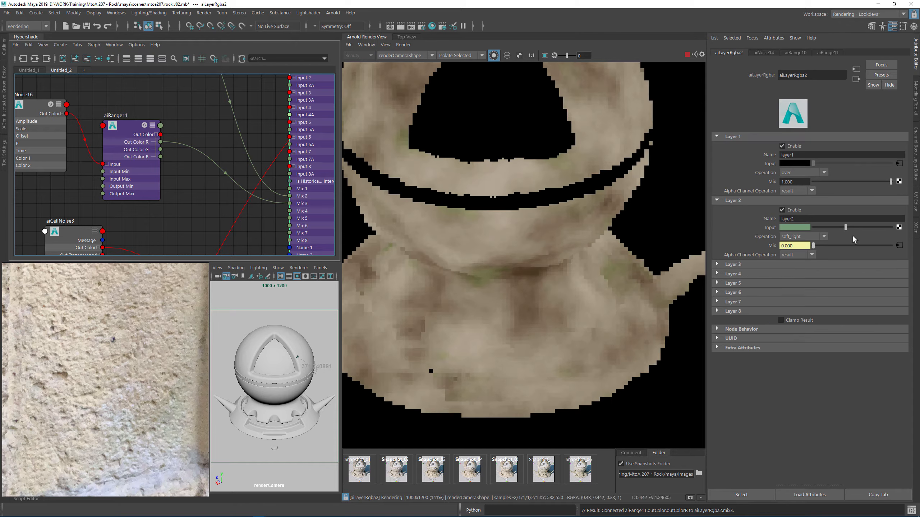
{"action": "left_click", "coordinate": [733, 264]}
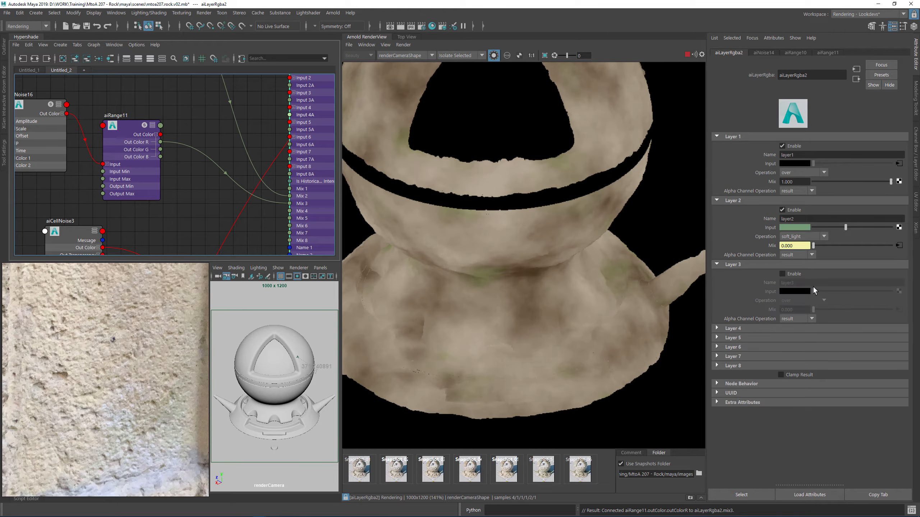
{"action": "left_click", "coordinate": [791, 275]}
{"action": "left_click", "coordinate": [798, 301]}
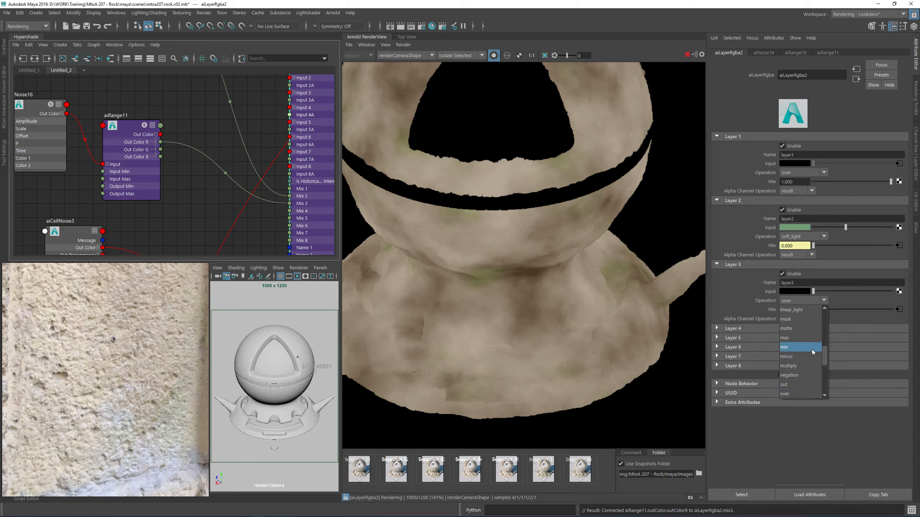
{"action": "scroll", "coordinate": [811, 351], "scroll_direction": "down", "scroll_amount": 2}
{"action": "scroll", "coordinate": [806, 348], "scroll_direction": "down", "scroll_amount": 2}
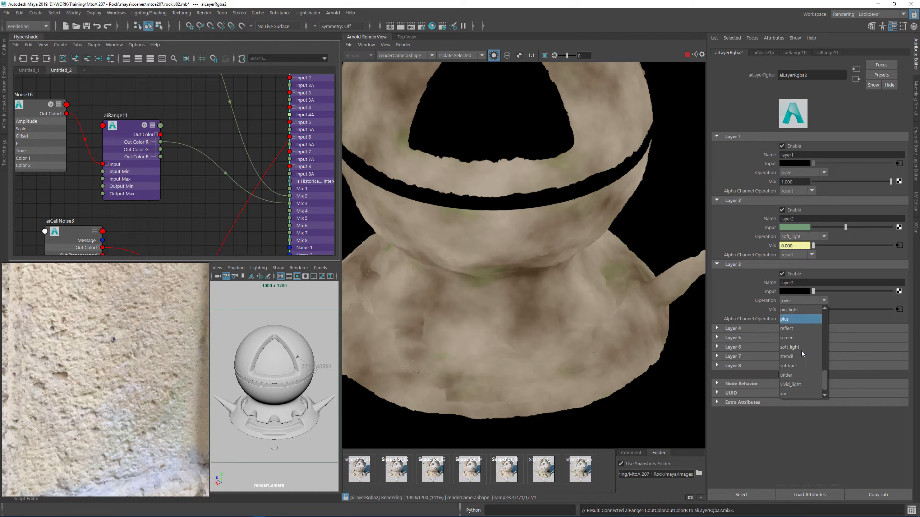
{"action": "left_click", "coordinate": [786, 338]}
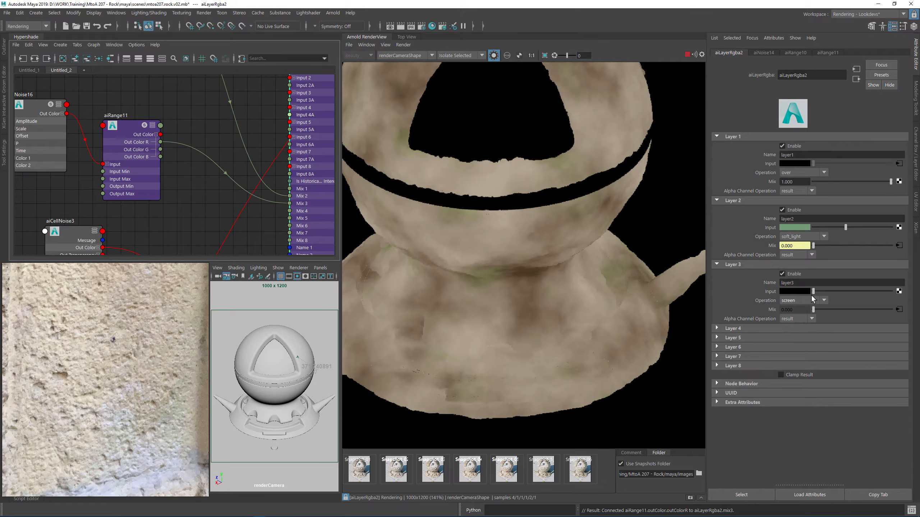
{"action": "left_click_drag", "start_coordinate": [813, 292], "coordinate": [907, 294]}
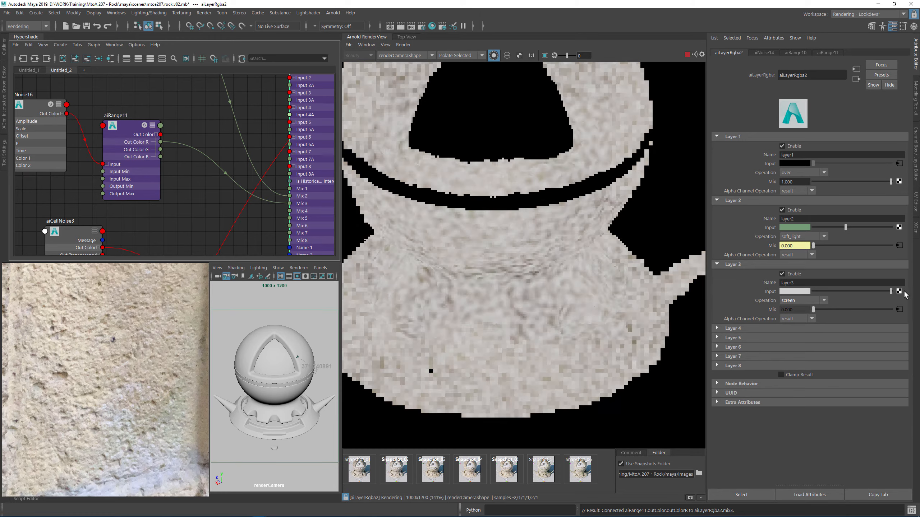
- Set the Octaves of aiNoise16 to 7
{"action": "middle_click_drag", "start_coordinate": [174, 95], "coordinate": [236, 131], "text": "alt"}
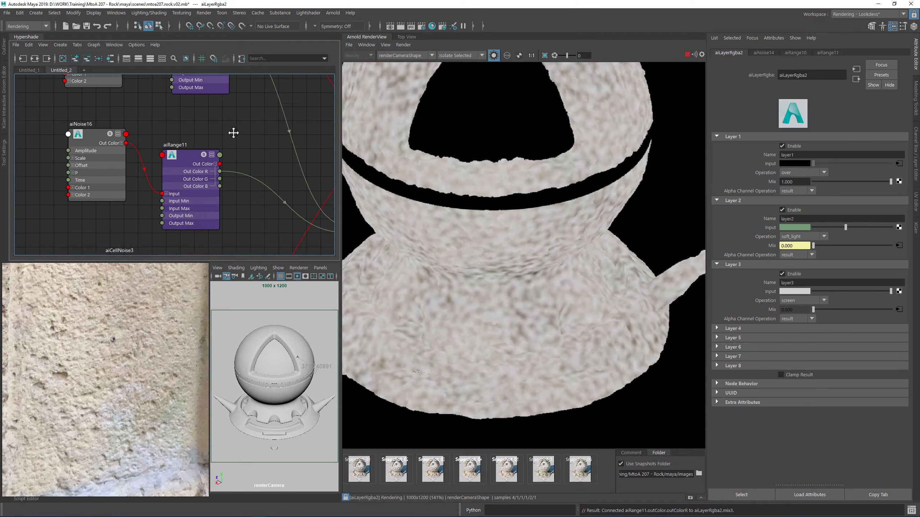
{"action": "left_click", "coordinate": [116, 155]}
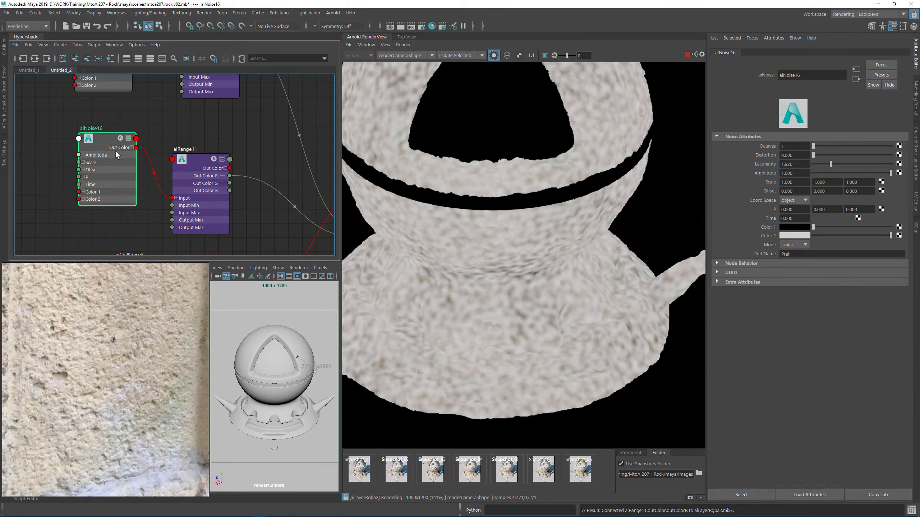
{"action": "left_click", "coordinate": [794, 148]}
{"action": "type", "text": "7"}
{"action": "key", "text": "Return"}
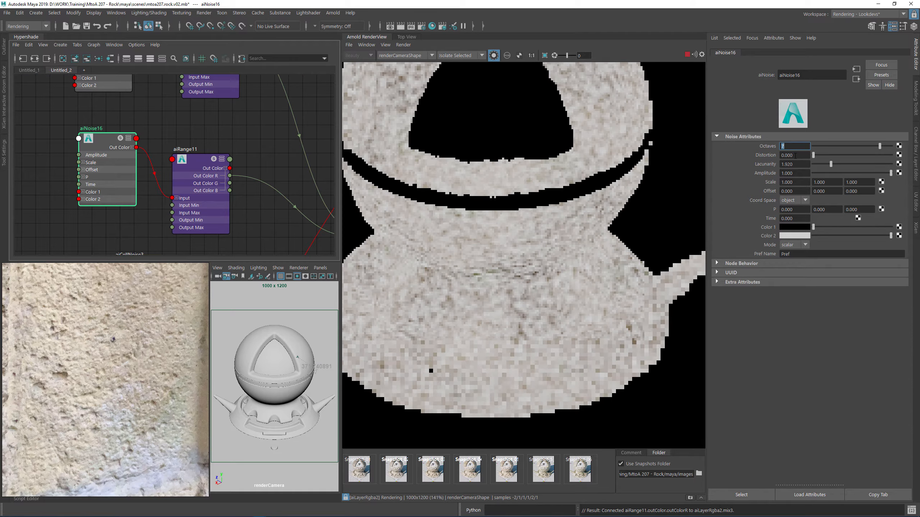
- Set all three Scale values of aiNoise16 to 0.2
{"action": "left_click", "coordinate": [782, 182]}
{"action": "type", "text": ".2"}
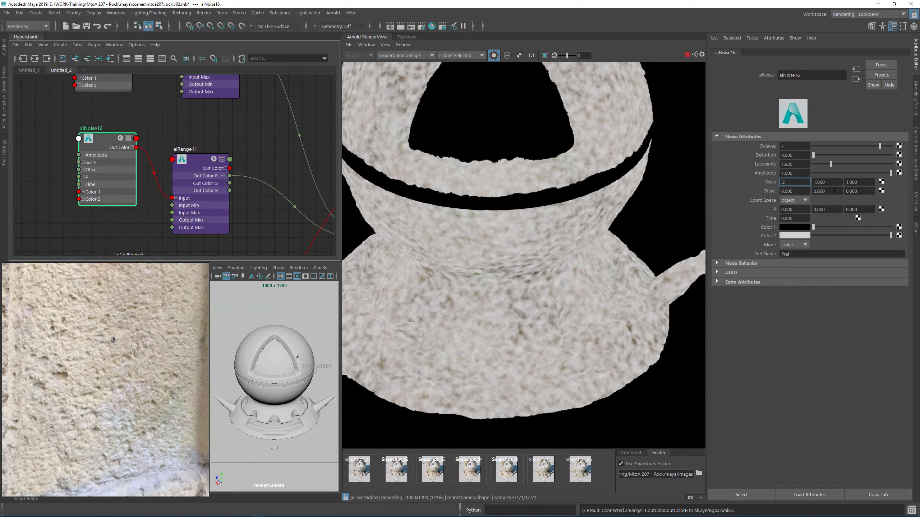
{"action": "key", "text": "Tab"}
{"action": "type", "text": ".2"}
{"action": "key", "text": "Tab"}
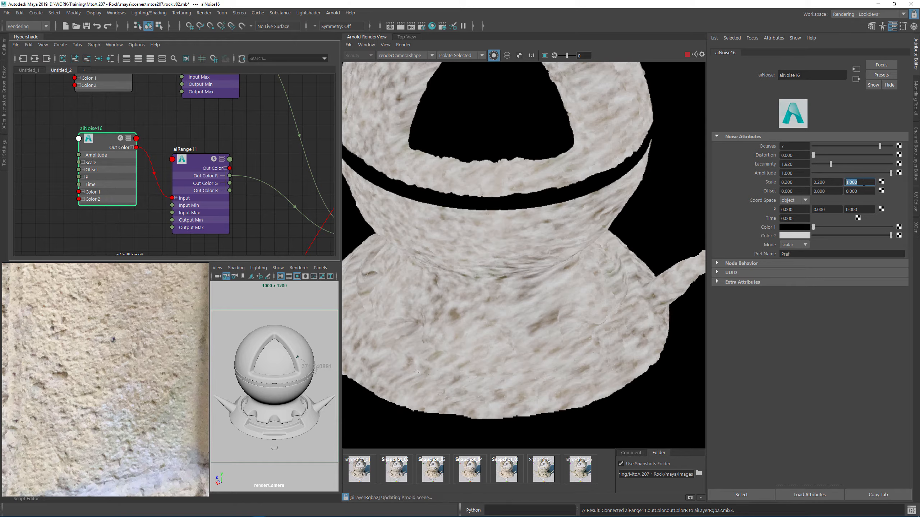
{"action": "type", "text": ".2"}
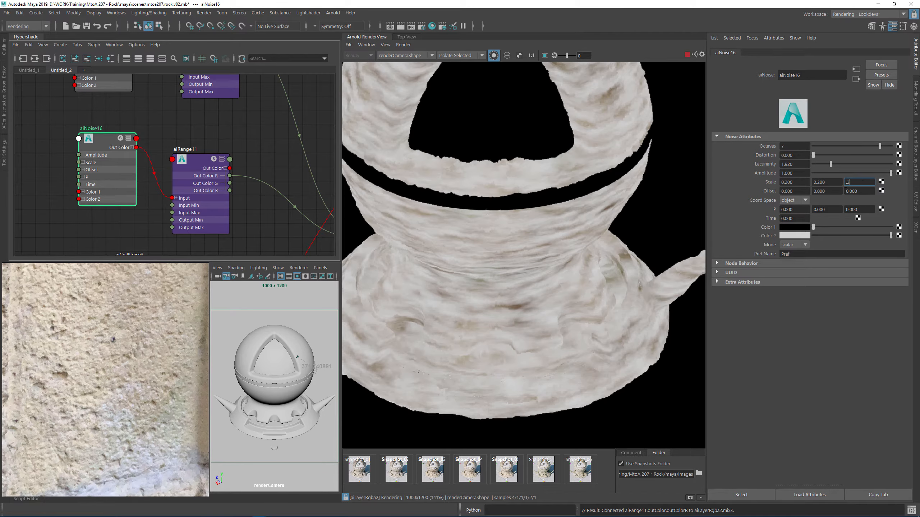
{"action": "key", "text": "Return"}
- Set the first Offset value of aiNoise16 to 2.810 and check the shifted pattern across the whole object
{"action": "left_click", "coordinate": [832, 182]}
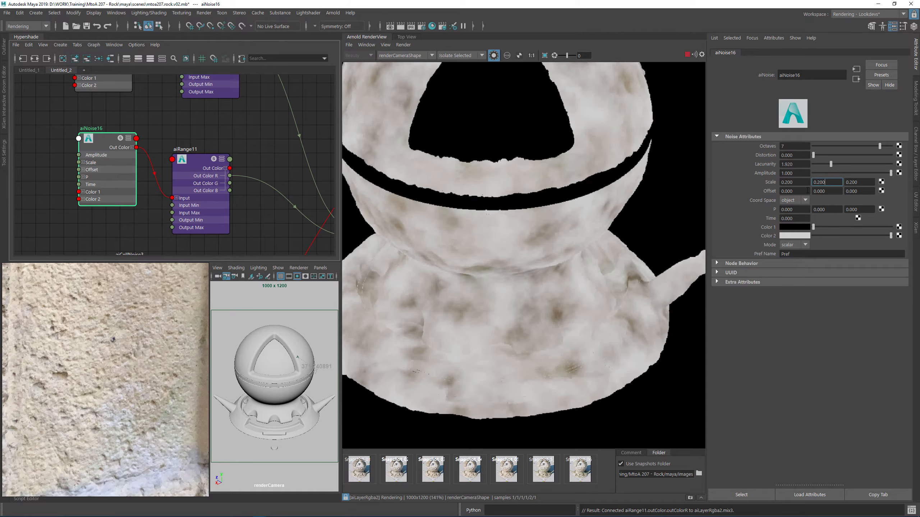
{"action": "left_click_drag", "start_coordinate": [807, 190], "coordinate": [902, 190], "text": "ctrl"}
{"action": "scroll", "coordinate": [562, 235], "scroll_direction": "down", "scroll_amount": 2}
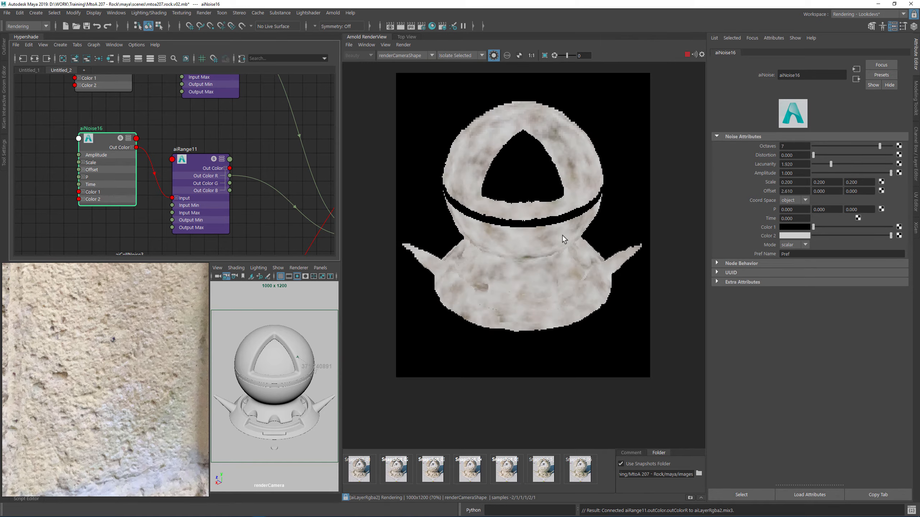
{"action": "scroll", "coordinate": [561, 239], "scroll_direction": "up", "scroll_amount": 1}
- Enable Smoothstep on aiRange11 and raise its Input Min to 0.710 so the whitish patches become sparse
{"action": "left_click", "coordinate": [197, 164]}
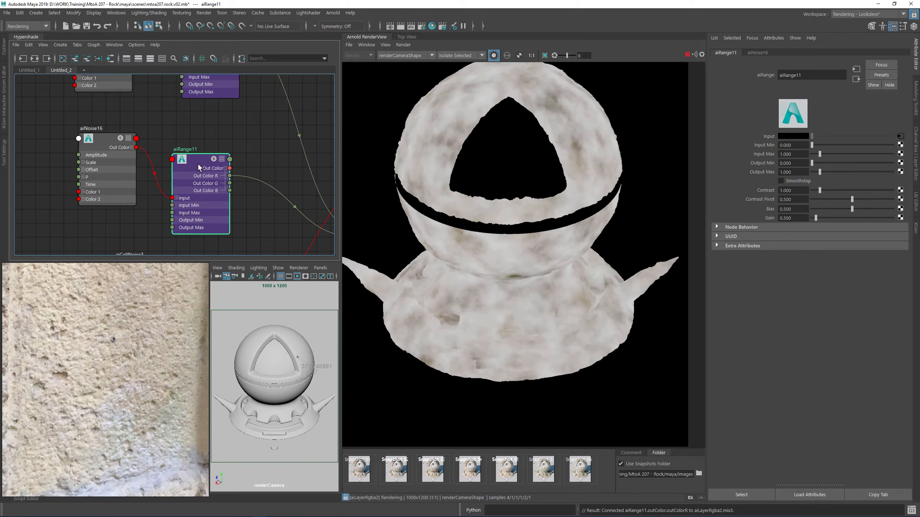
{"action": "left_click", "coordinate": [799, 181]}
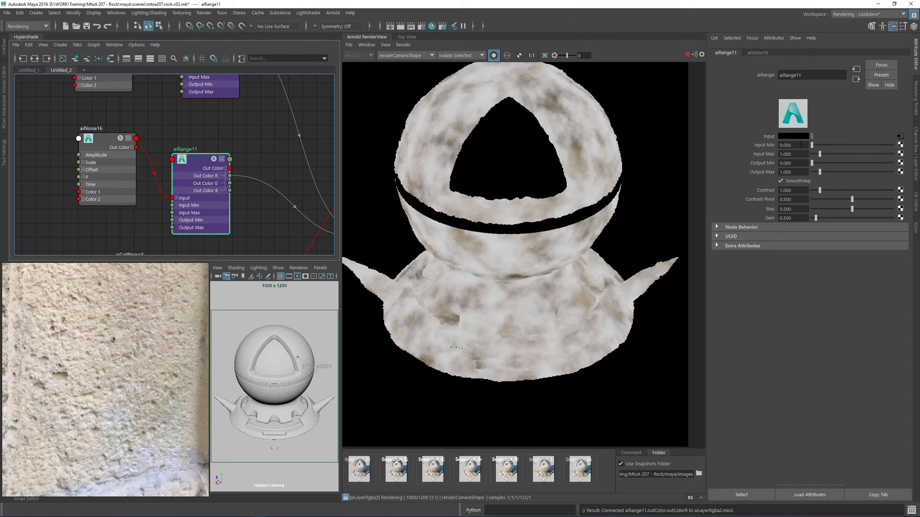
{"action": "left_click_drag", "start_coordinate": [821, 148], "coordinate": [827, 148]}
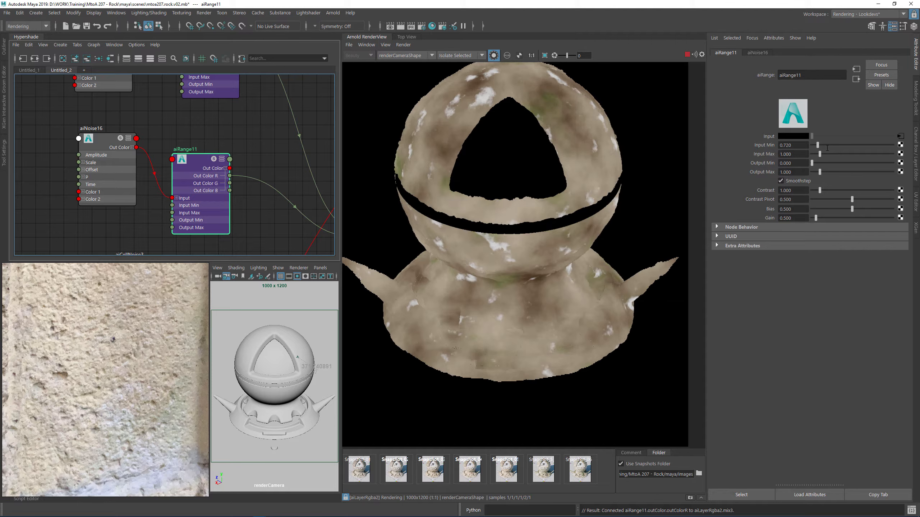
{"action": "left_click_drag", "start_coordinate": [827, 148], "coordinate": [826, 148]}
- Move aiNoise16 away from aiRange11 and shift the aiNoise15 and aiRange10 pair upward to free space in the graph
{"action": "middle_click_drag", "start_coordinate": [157, 147], "coordinate": [196, 121], "text": "alt"}
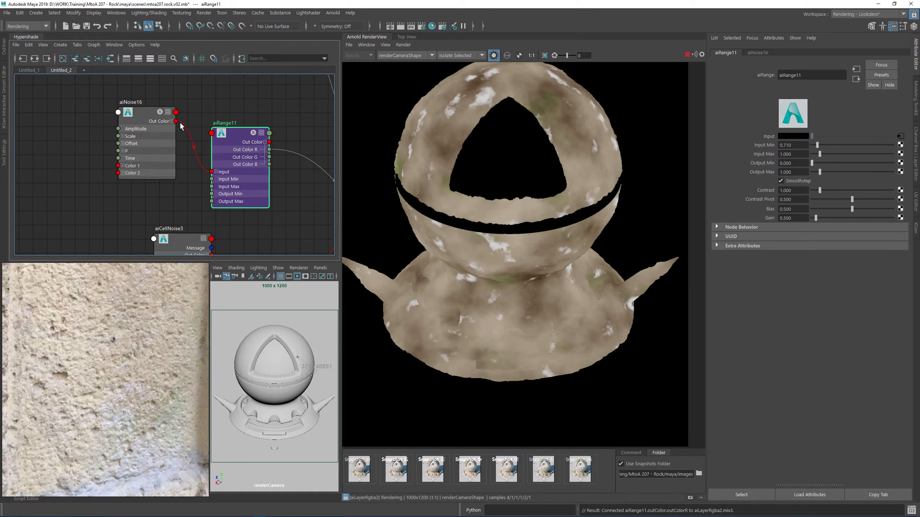
{"action": "left_click_drag", "start_coordinate": [154, 115], "coordinate": [129, 138]}
{"action": "middle_click_drag", "start_coordinate": [284, 109], "coordinate": [172, 144], "text": "alt"}
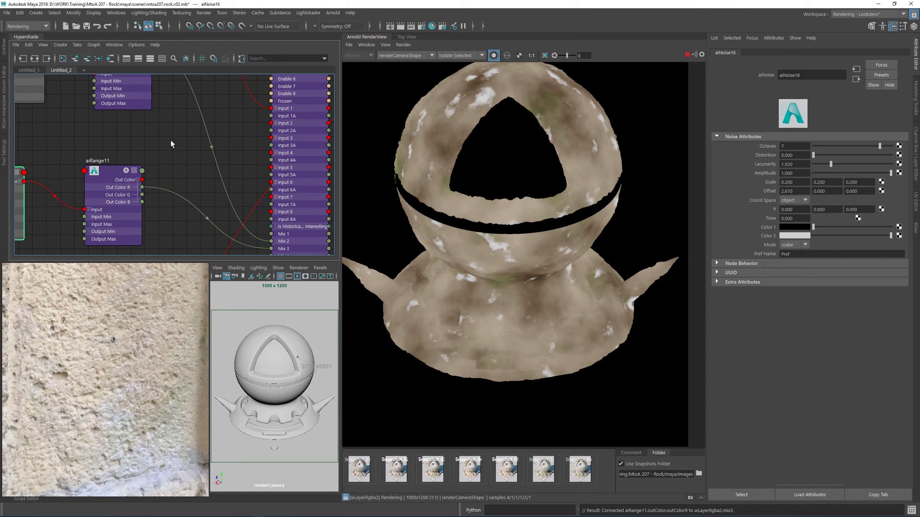
{"action": "scroll", "coordinate": [220, 162], "scroll_direction": "down", "scroll_amount": 3}
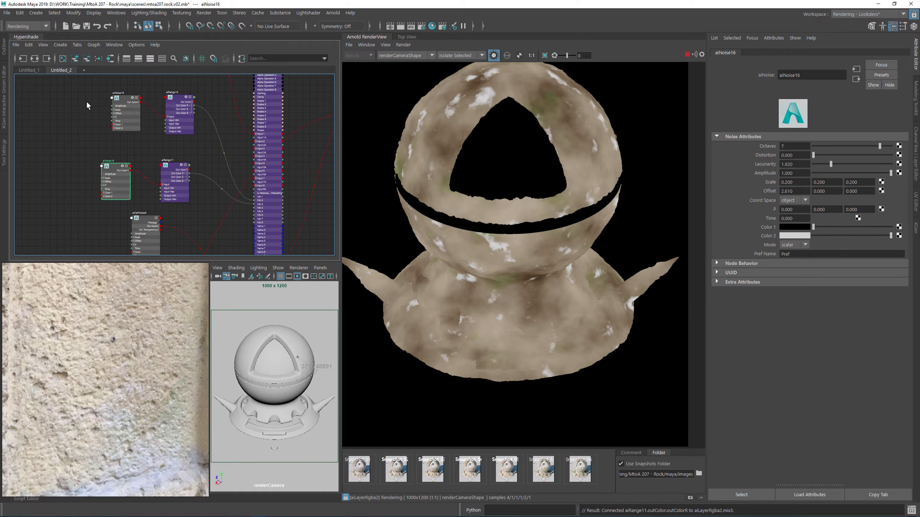
{"action": "left_click_drag", "start_coordinate": [86, 101], "coordinate": [140, 99]}
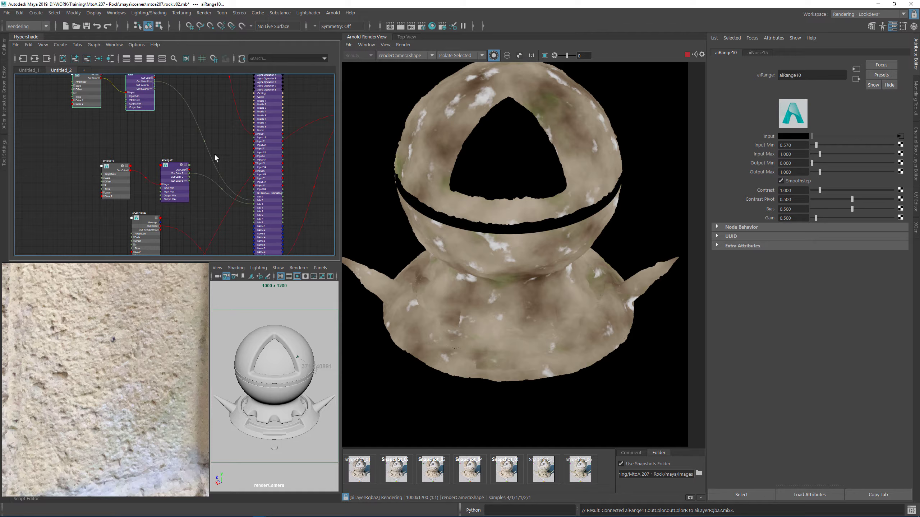
{"action": "scroll", "coordinate": [231, 210], "scroll_direction": "up", "scroll_amount": 3}
{"action": "middle_click_drag", "start_coordinate": [128, 124], "coordinate": [127, 189], "text": "alt"}
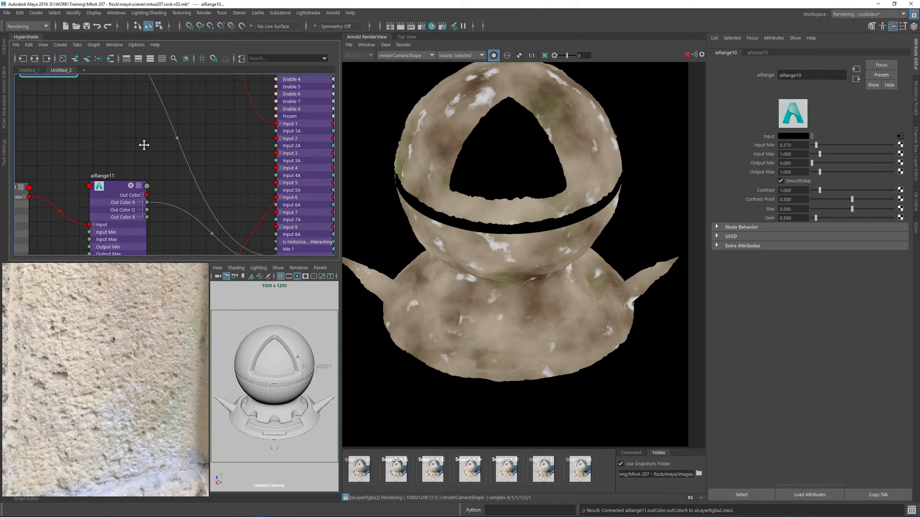
- Create an aiNoise node above aiNoise16 and connect its Out Color to Input 3 of aiLayerRgba2
{"action": "middle_click_drag", "start_coordinate": [56, 120], "coordinate": [120, 140], "text": "alt"}
{"action": "key", "text": "Tab"}
{"action": "type", "text": "ainoi"}
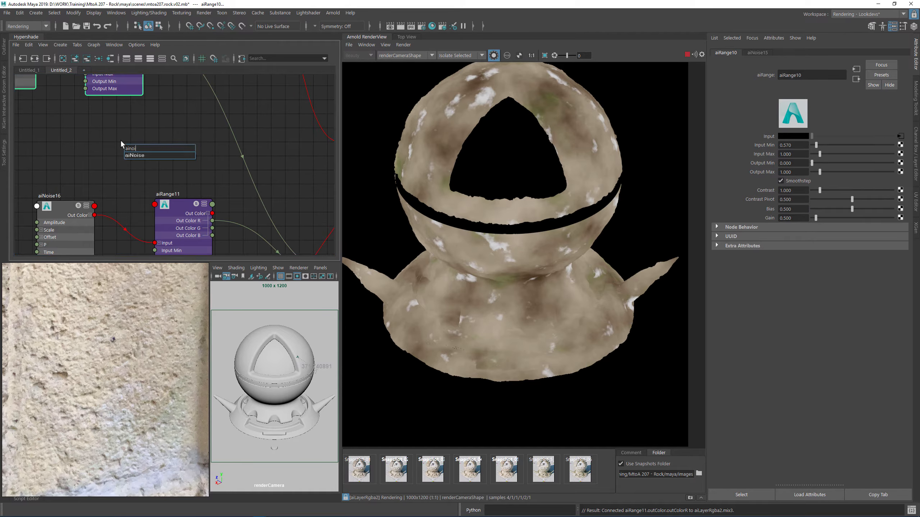
{"action": "key", "text": "Down"}
{"action": "key", "text": "Return"}
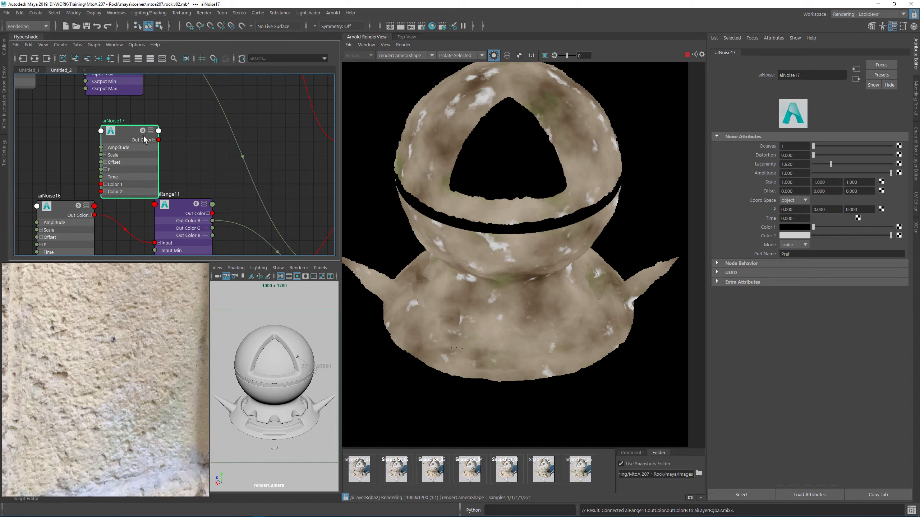
{"action": "middle_click_drag", "start_coordinate": [303, 133], "coordinate": [153, 124], "text": "alt"}
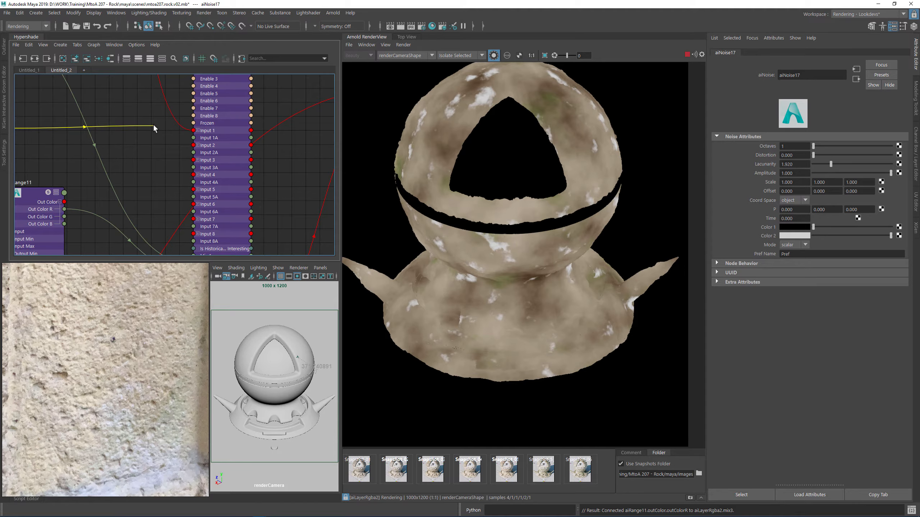
{"action": "mouse_move", "coordinate": [165, 155]}
{"action": "middle_mouse_down", "text": "alt"}
{"action": "mouse_move", "coordinate": [167, 90]}
{"action": "mouse_move", "coordinate": [157, 152]}
{"action": "middle_mouse_up", "text": "alt"}
{"action": "left_click", "coordinate": [193, 131]}
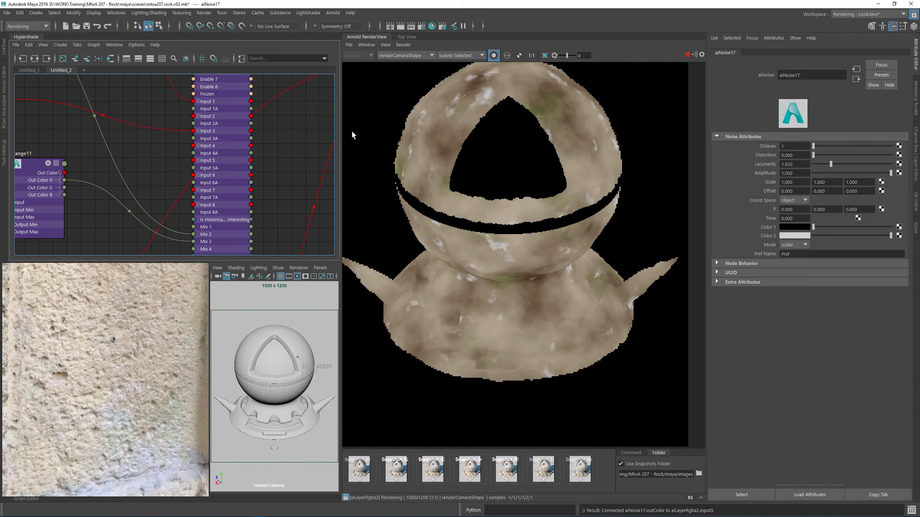
- Set the Octaves of aiNoise17 to 3 and its Distortion to 1.574
{"action": "scroll", "coordinate": [496, 91], "scroll_direction": "up", "scroll_amount": 1}
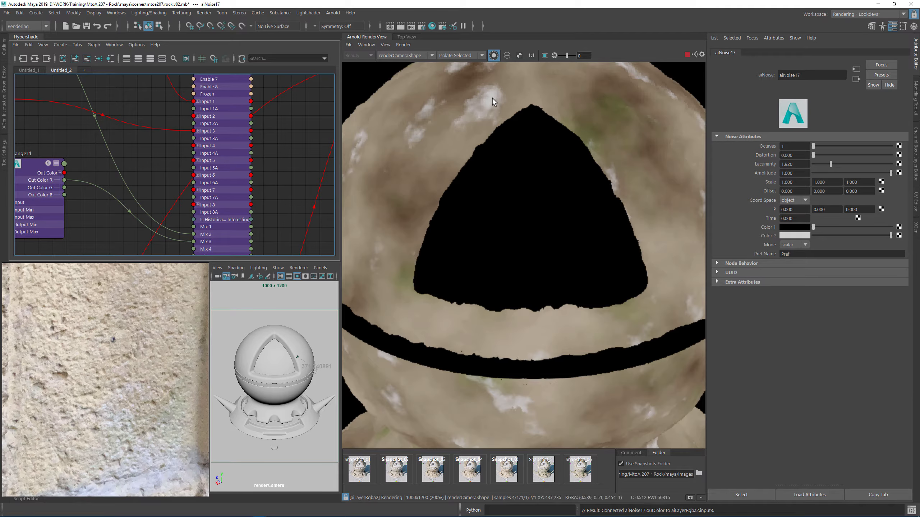
{"action": "scroll", "coordinate": [510, 217], "scroll_direction": "down", "scroll_amount": 1}
{"action": "middle_click_drag", "start_coordinate": [138, 164], "coordinate": [272, 173], "text": "alt"}
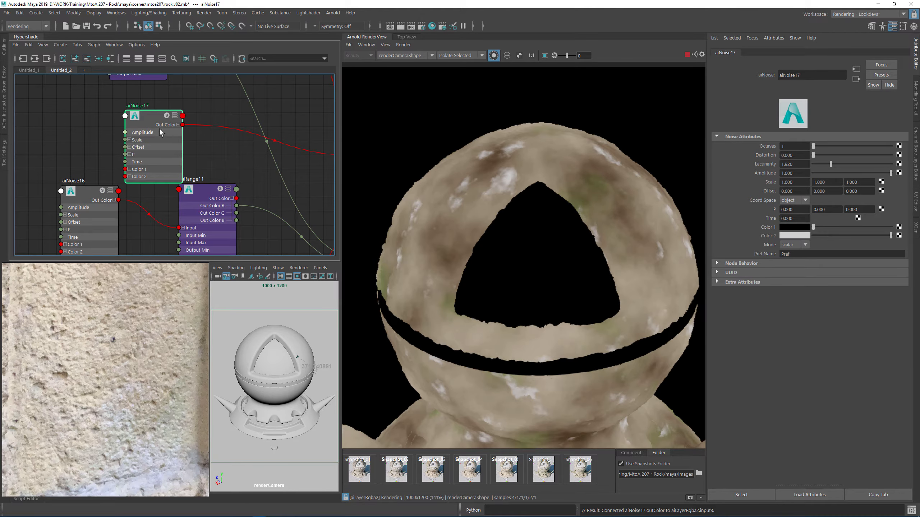
{"action": "left_click_drag", "start_coordinate": [160, 130], "coordinate": [162, 133]}
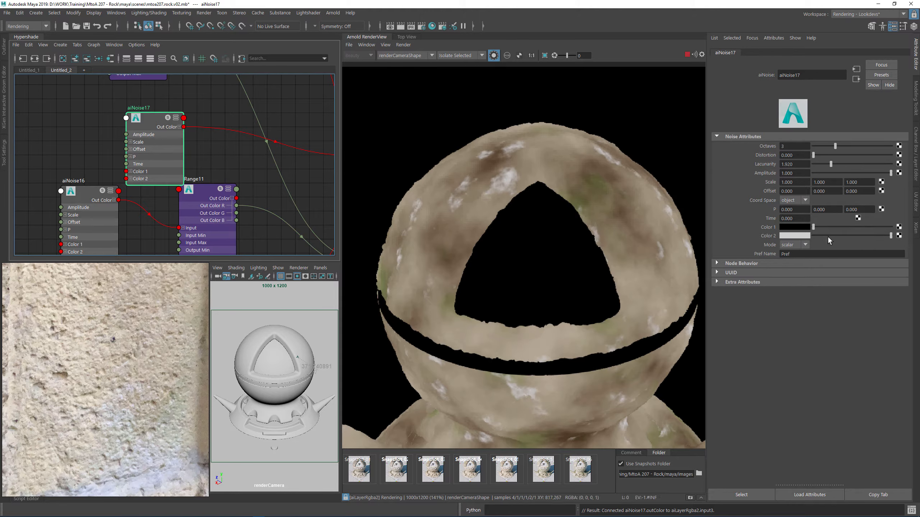
{"action": "left_click", "coordinate": [824, 155]}
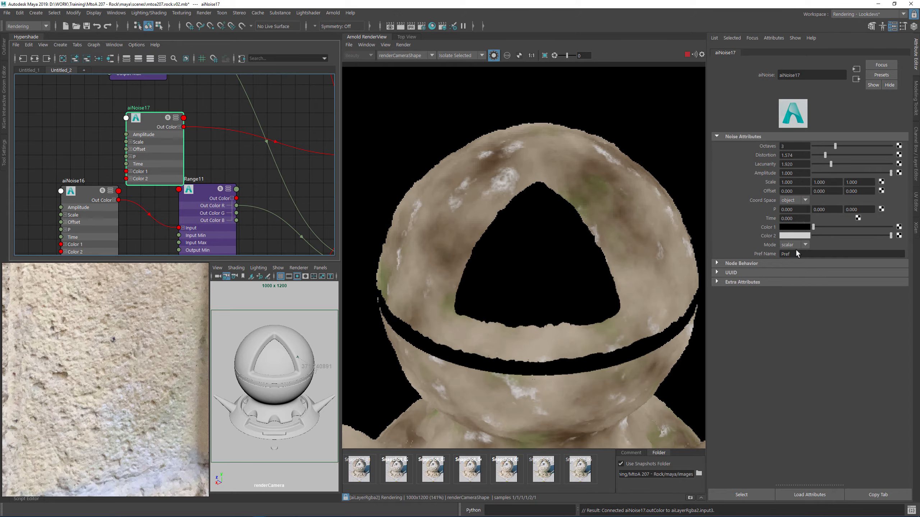
- Adjust Color 2 of aiNoise17 to a light grey, leave the isolated shader view and check regions of the full render
{"action": "left_click_drag", "start_coordinate": [840, 233], "coordinate": [712, 226]}
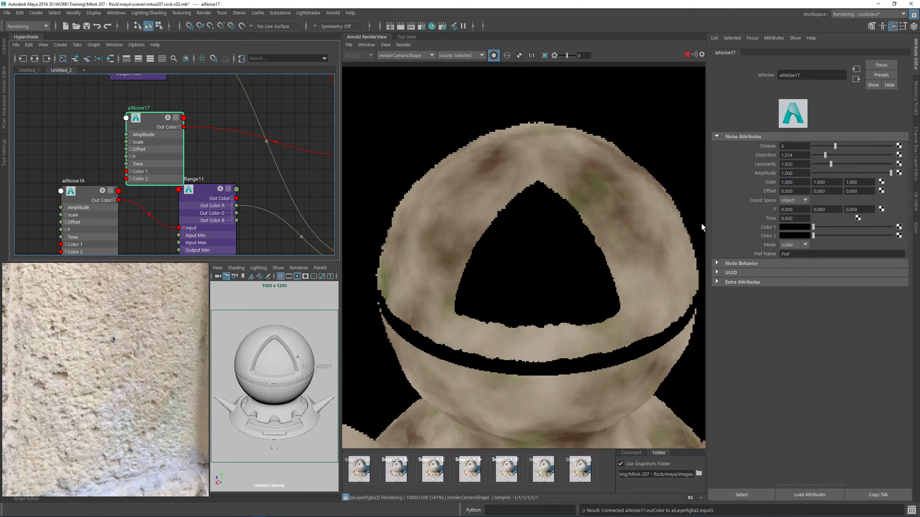
{"action": "left_click_drag", "start_coordinate": [816, 244], "coordinate": [832, 242]}
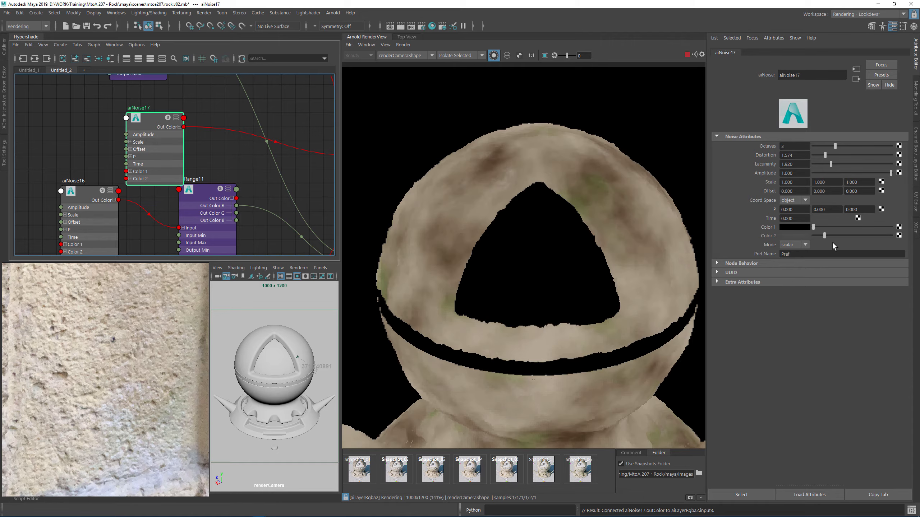
{"action": "left_click", "coordinate": [493, 55]}
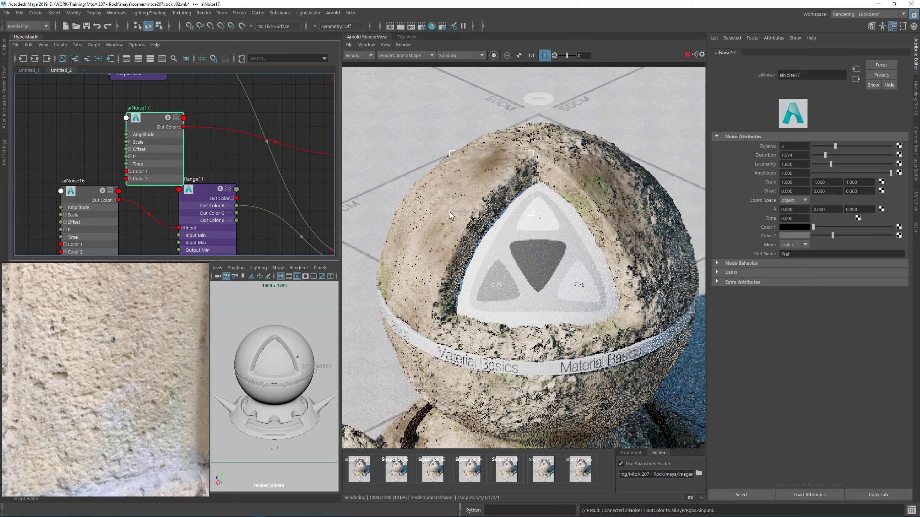
{"action": "left_click", "coordinate": [856, 236]}
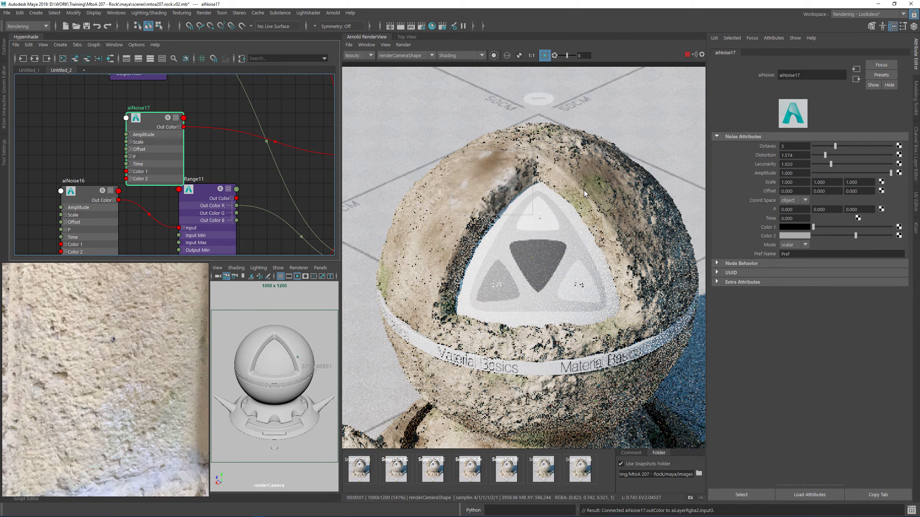
{"action": "middle_click_drag", "start_coordinate": [558, 294], "coordinate": [504, 191], "text": "alt"}
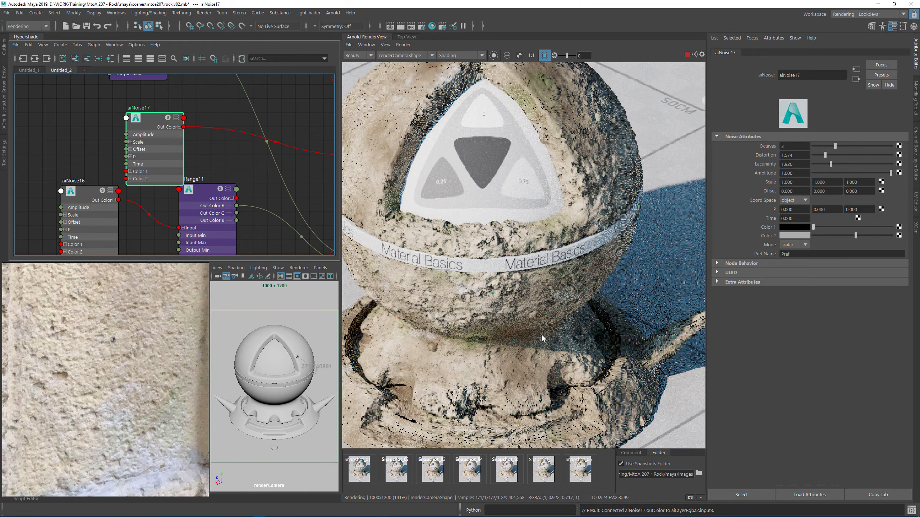
{"action": "left_click_drag", "start_coordinate": [542, 336], "coordinate": [432, 253]}
{"action": "middle_click_drag", "start_coordinate": [510, 184], "coordinate": [556, 296], "text": "alt"}
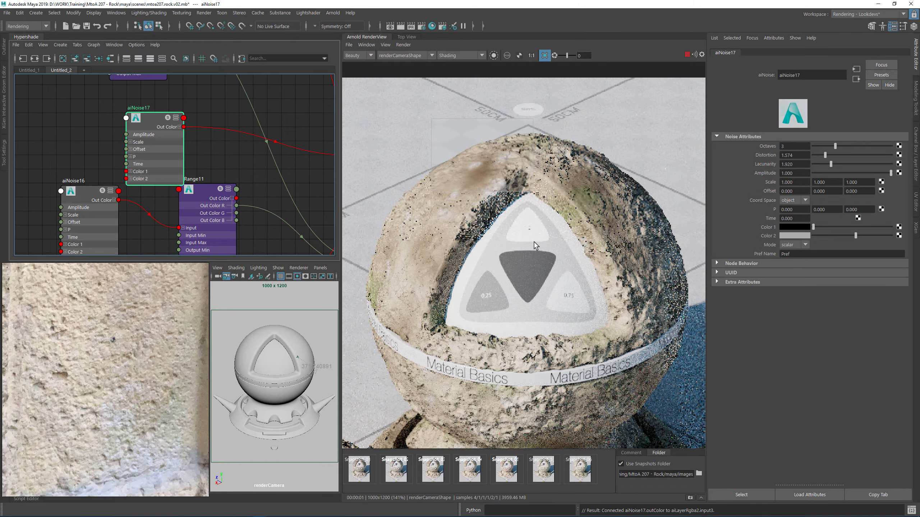
- Open the shader ball's aiStandardSurface1 material, set its specular Roughness to 0.25 and render a close-up region beside the triangular opening
{"action": "left_click", "coordinate": [486, 180]}
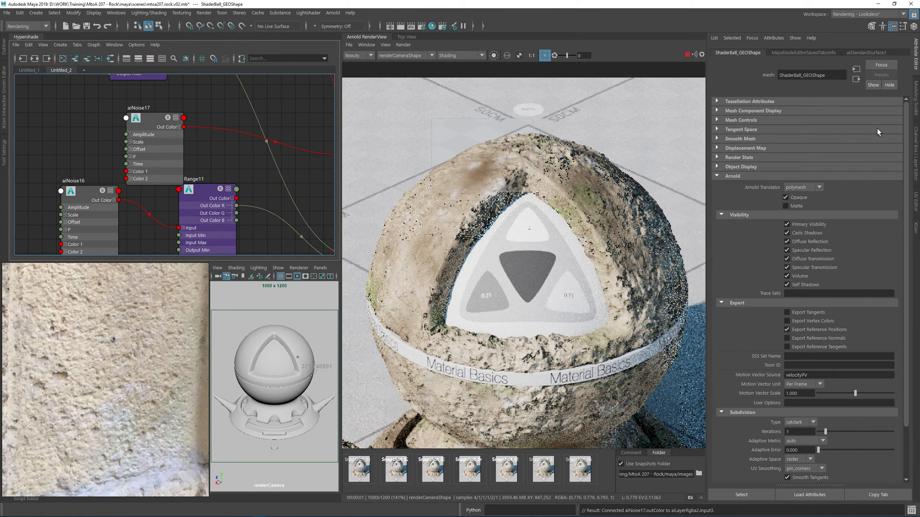
{"action": "left_click", "coordinate": [869, 51]}
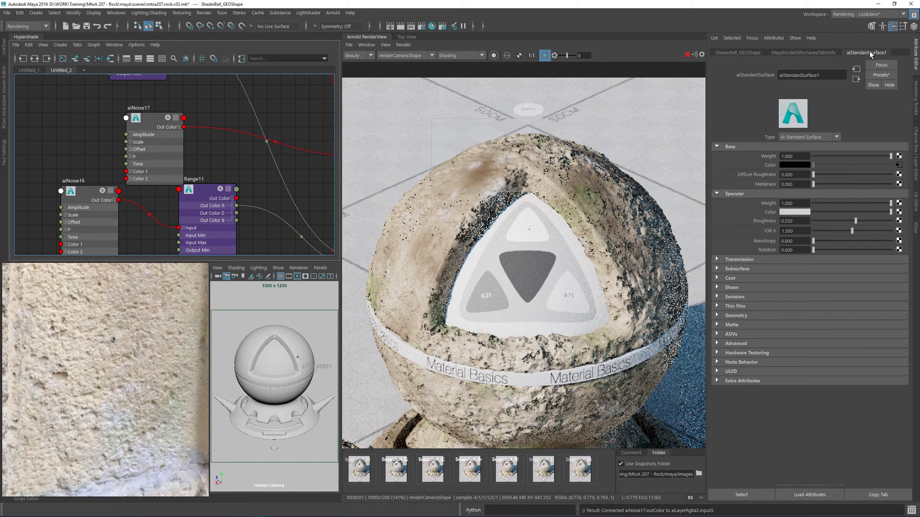
{"action": "double_click", "coordinate": [795, 221]}
{"action": "type", "text": ".25"}
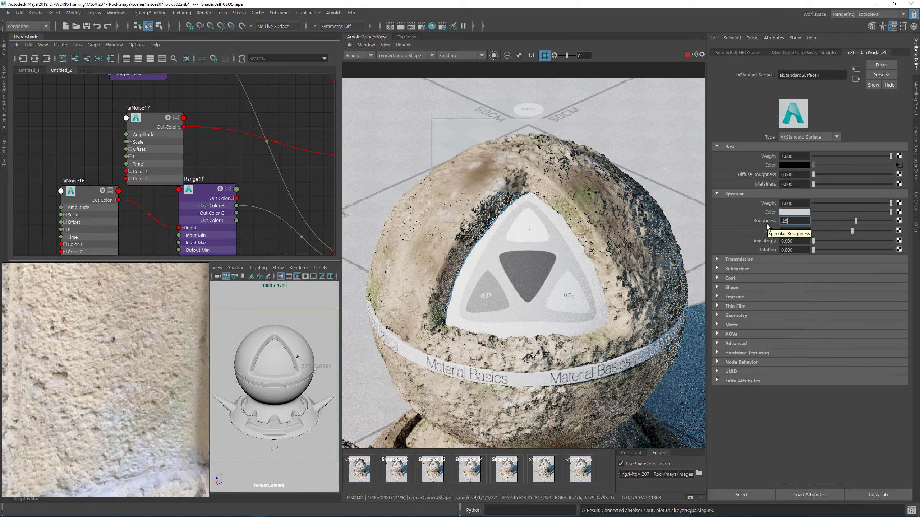
{"action": "key", "text": "Return"}
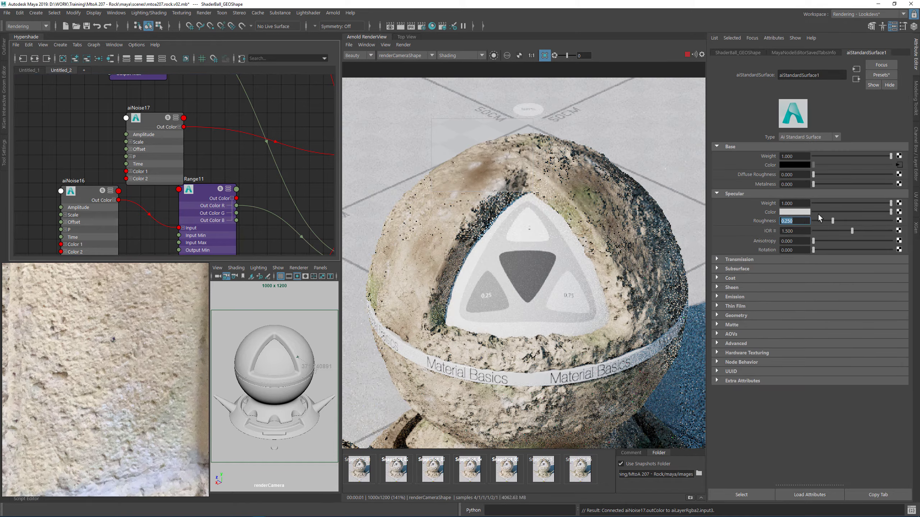
{"action": "left_click", "coordinate": [447, 337]}
{"action": "middle_click_drag", "start_coordinate": [413, 229], "coordinate": [448, 166]}
{"action": "scroll", "coordinate": [448, 166], "scroll_direction": "up", "scroll_amount": 2}
{"action": "left_click_drag", "start_coordinate": [415, 136], "coordinate": [540, 267]}
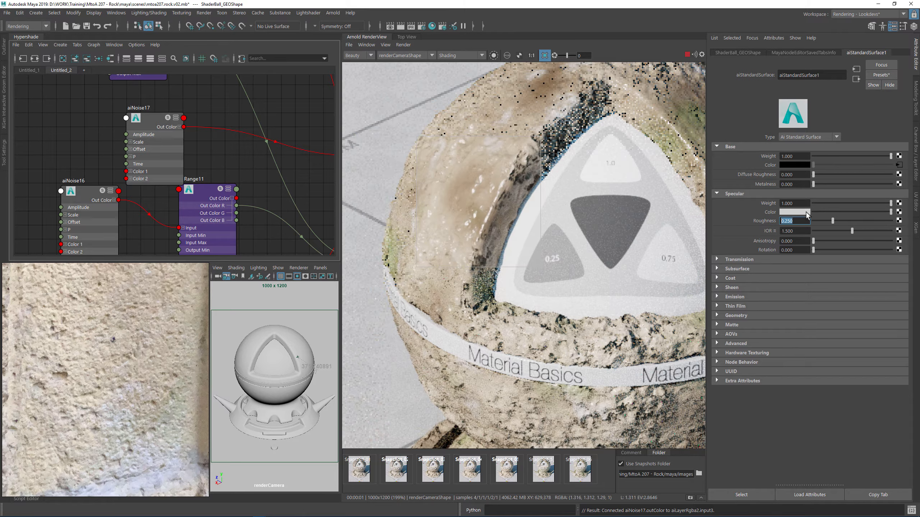
- Try a Diffuse Roughness of 0.25 on aiStandardSurface1 and render a region over the ball's upper part
{"action": "left_click", "coordinate": [793, 174]}
{"action": "type", "text": "0.25"}
{"action": "key", "text": "Return"}
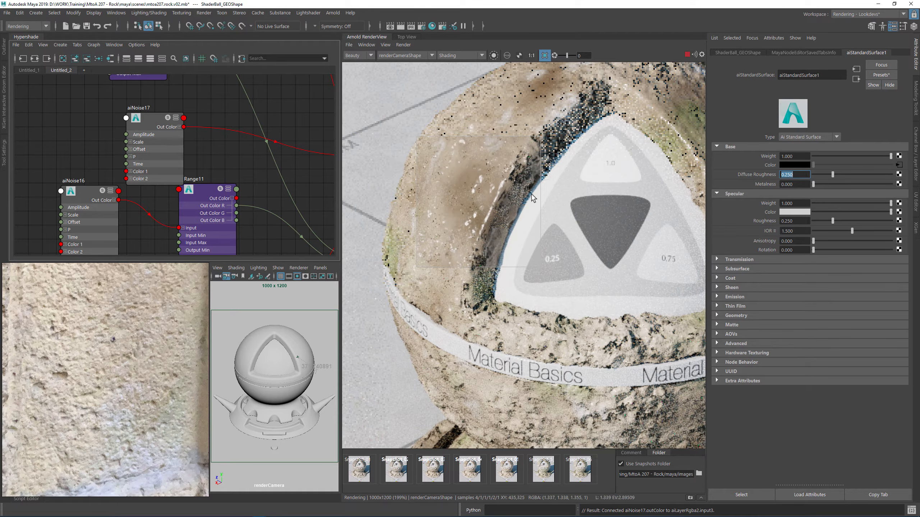
{"action": "left_click", "coordinate": [483, 294]}
{"action": "scroll", "coordinate": [483, 294], "scroll_direction": "down", "scroll_amount": 4}
{"action": "scroll", "coordinate": [469, 157], "scroll_direction": "up", "scroll_amount": 2}
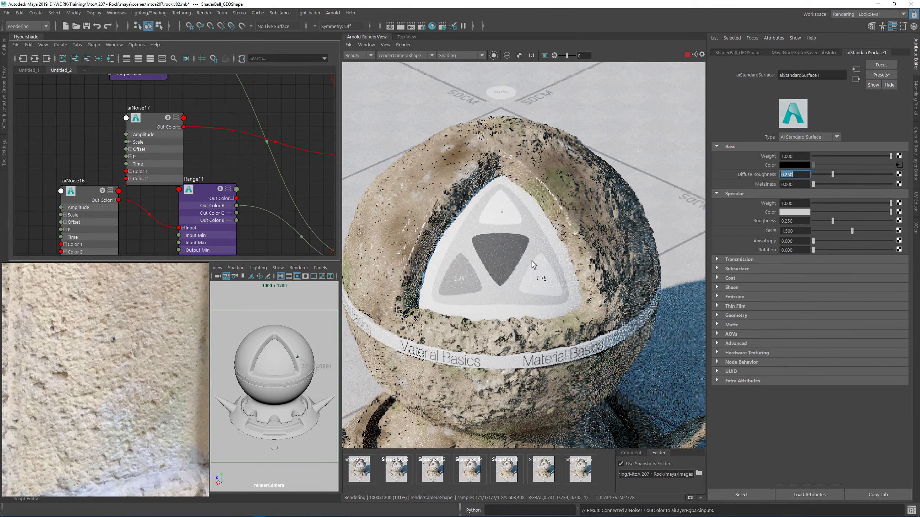
{"action": "left_click_drag", "start_coordinate": [378, 86], "coordinate": [519, 253]}
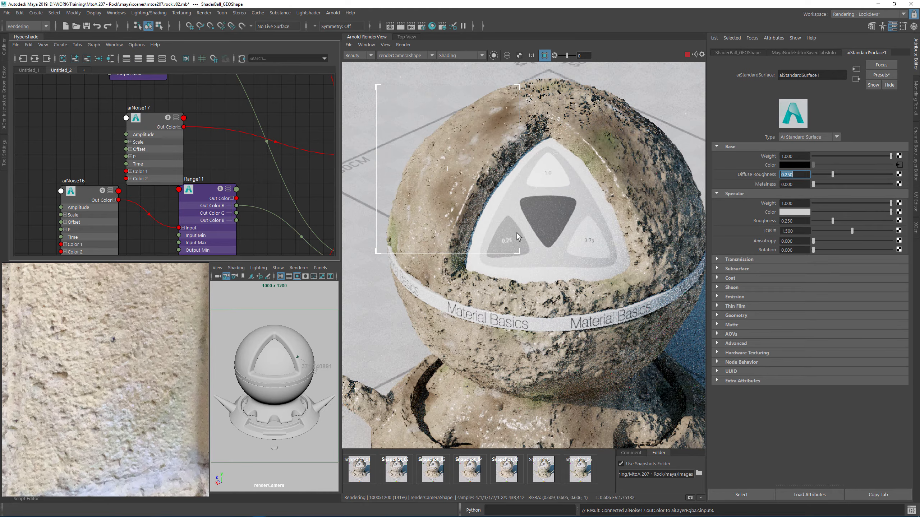
- Set the Diffuse Roughness of aiStandardSurface1 to 0.1 and its specular Roughness to 0.454, checking the ball's surface
{"action": "type", "text": "0.1"}
{"action": "key", "text": "Return"}
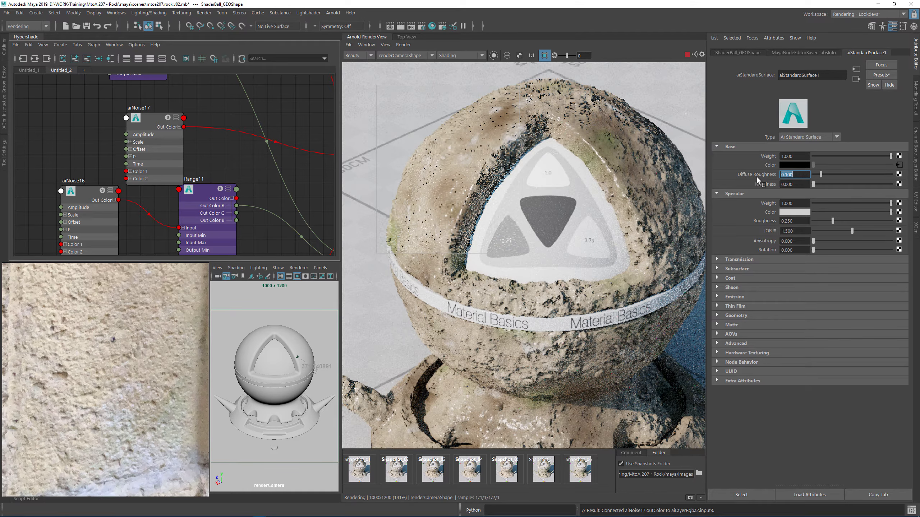
{"action": "left_click_drag", "start_coordinate": [848, 222], "coordinate": [849, 220]}
{"action": "scroll", "coordinate": [457, 213], "scroll_direction": "up", "scroll_amount": 1}
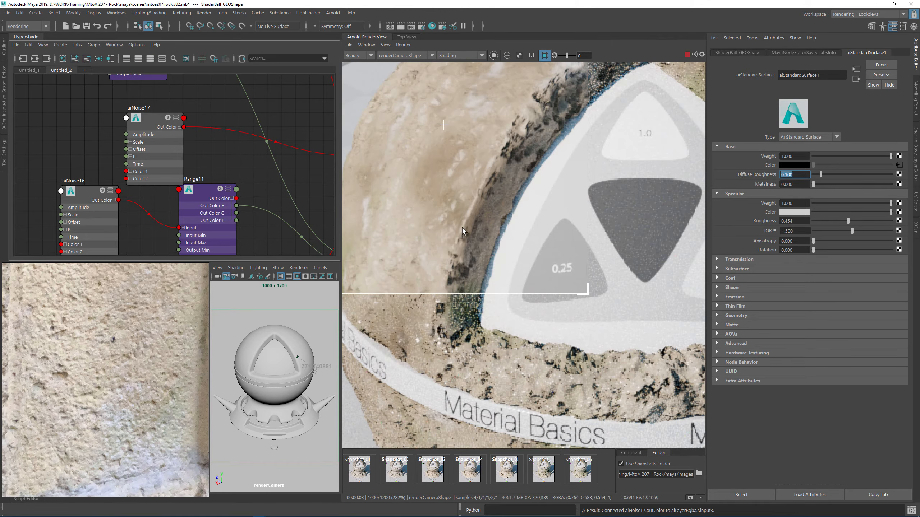
{"action": "scroll", "coordinate": [462, 226], "scroll_direction": "down", "scroll_amount": 3}
{"action": "left_click", "coordinate": [467, 208]}
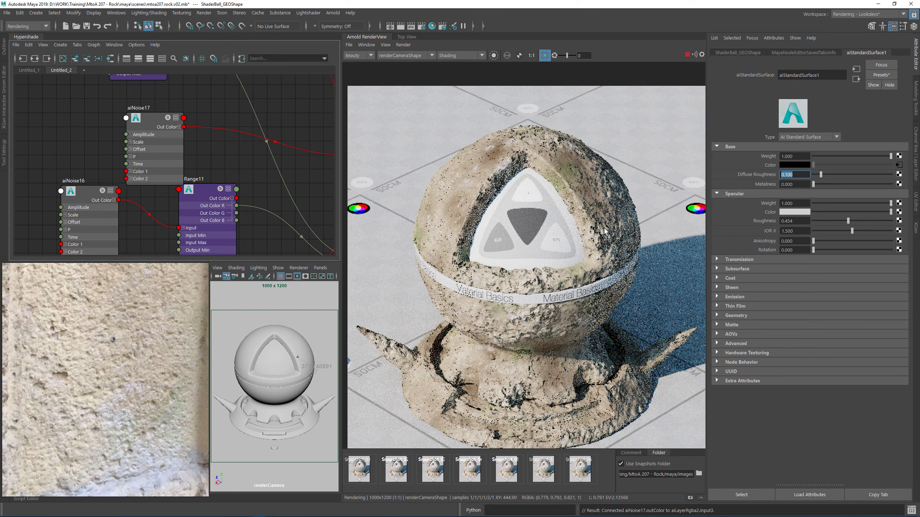
- Render a region over the ball's upper part, compare it with the wider stone reference and bring the colour noise nodes into view
{"action": "left_click_drag", "start_coordinate": [507, 119], "coordinate": [620, 245]}
{"action": "scroll", "coordinate": [101, 328], "scroll_direction": "down", "scroll_amount": 3}
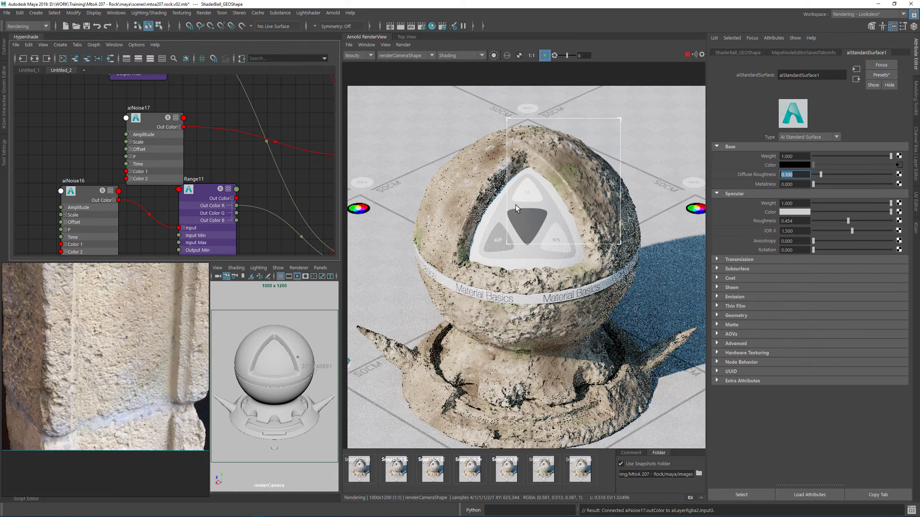
{"action": "key", "text": "a"}
{"action": "scroll", "coordinate": [259, 142], "scroll_direction": "up", "scroll_amount": 6}
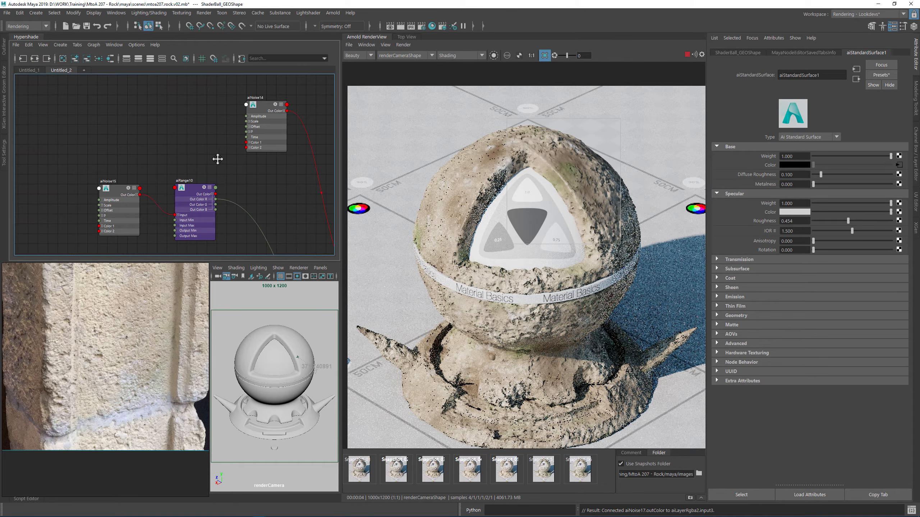
- Lighten the brown Color 1 of aiNoise14 and render a region over the ball's upper part, comparing it with the stone reference
{"action": "left_click", "coordinate": [235, 101]}
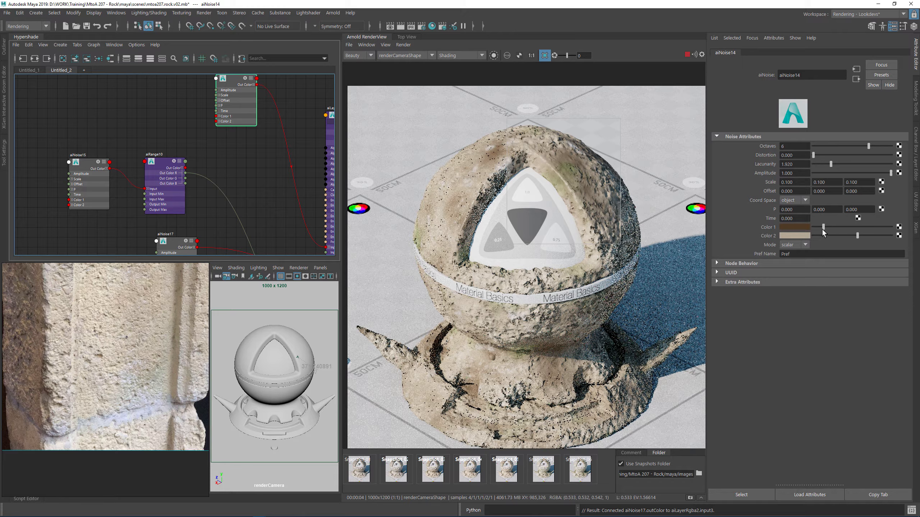
{"action": "left_click_drag", "start_coordinate": [831, 227], "coordinate": [833, 227]}
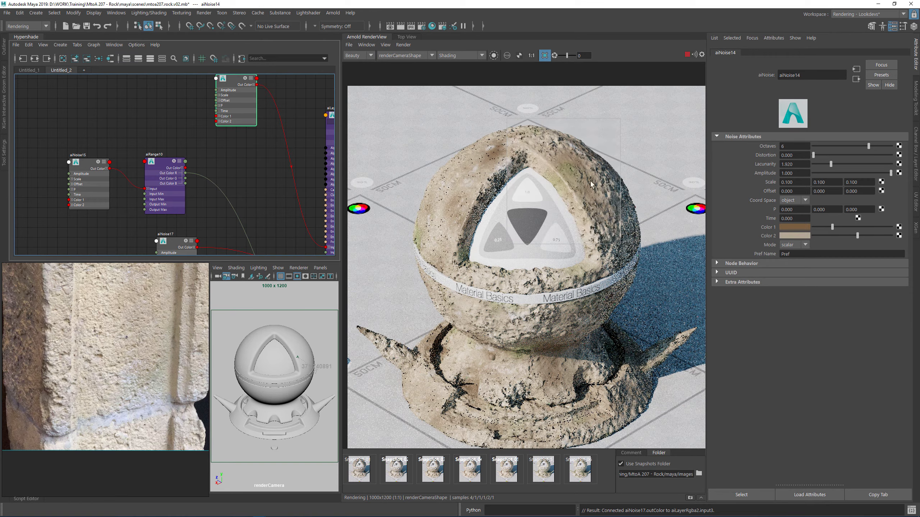
{"action": "left_click_drag", "start_coordinate": [427, 119], "coordinate": [519, 219]}
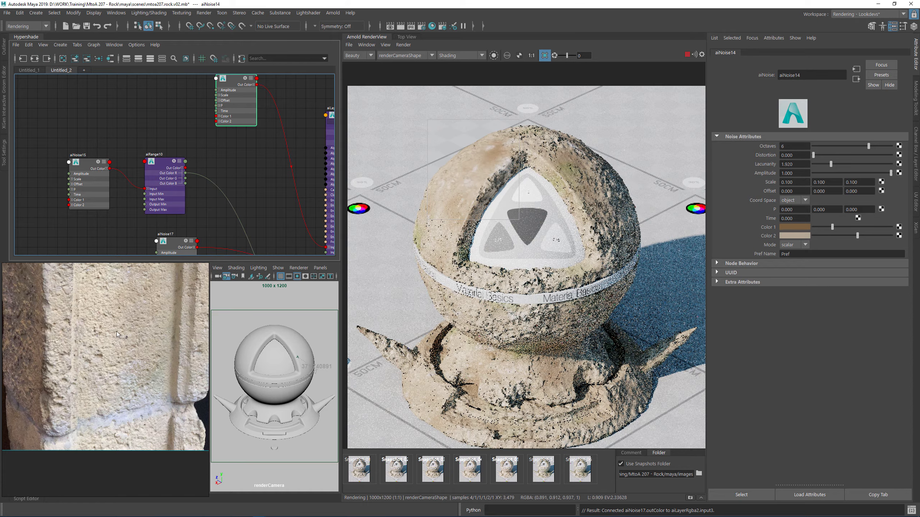
{"action": "left_click", "coordinate": [523, 324]}
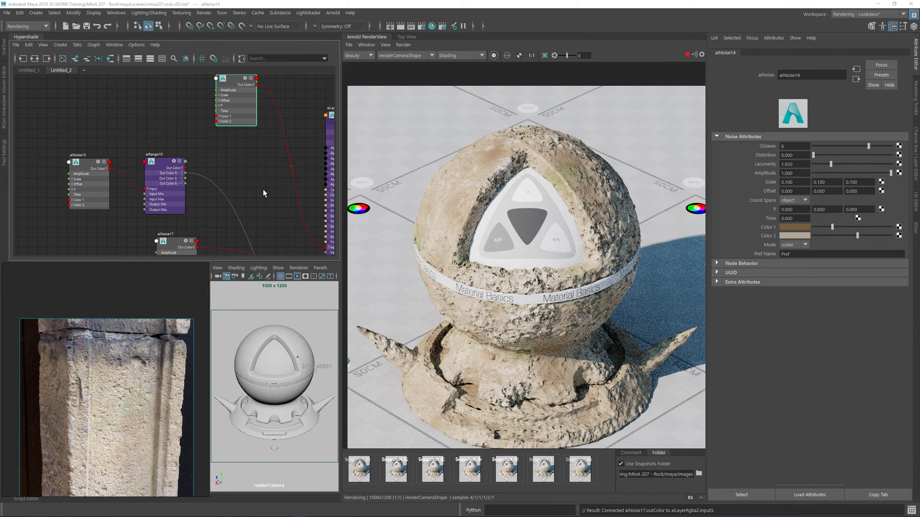
- Make room in the node graph by moving the aiCellNoise3 and aiLayerRgba2 nodes
{"action": "scroll", "coordinate": [262, 189], "scroll_direction": "down", "scroll_amount": 3}
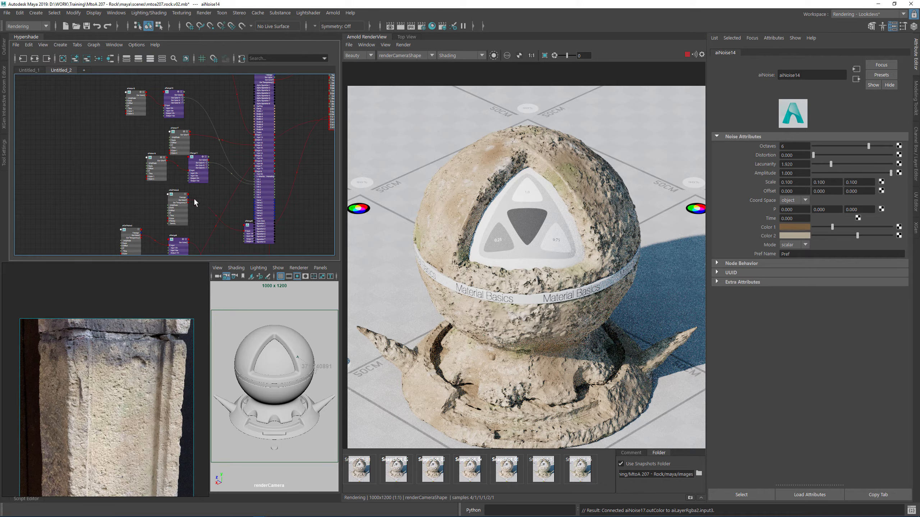
{"action": "left_click_drag", "start_coordinate": [178, 205], "coordinate": [189, 233]}
{"action": "middle_click_drag", "start_coordinate": [205, 82], "coordinate": [217, 166], "text": "alt"}
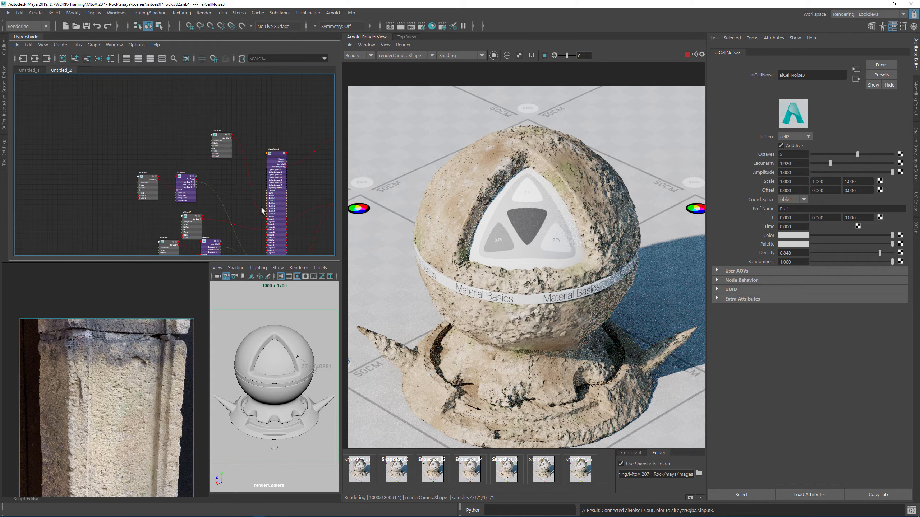
{"action": "left_click_drag", "start_coordinate": [283, 178], "coordinate": [294, 149]}
{"action": "left_click", "coordinate": [224, 145]}
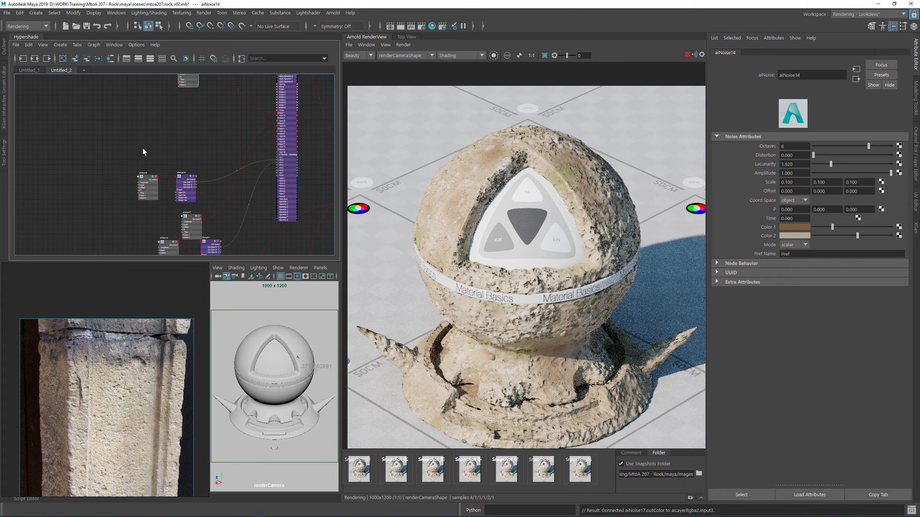
{"action": "middle_click_drag", "start_coordinate": [142, 146], "coordinate": [132, 135], "text": "alt"}
{"action": "middle_click_drag", "start_coordinate": [215, 204], "coordinate": [212, 178], "text": "alt"}
- Add an aiStateVector node in the empty space below aiRange11 and set its Variable to P
{"action": "left_click", "coordinate": [205, 143]}
{"action": "scroll", "coordinate": [210, 177], "scroll_direction": "up", "scroll_amount": 3}
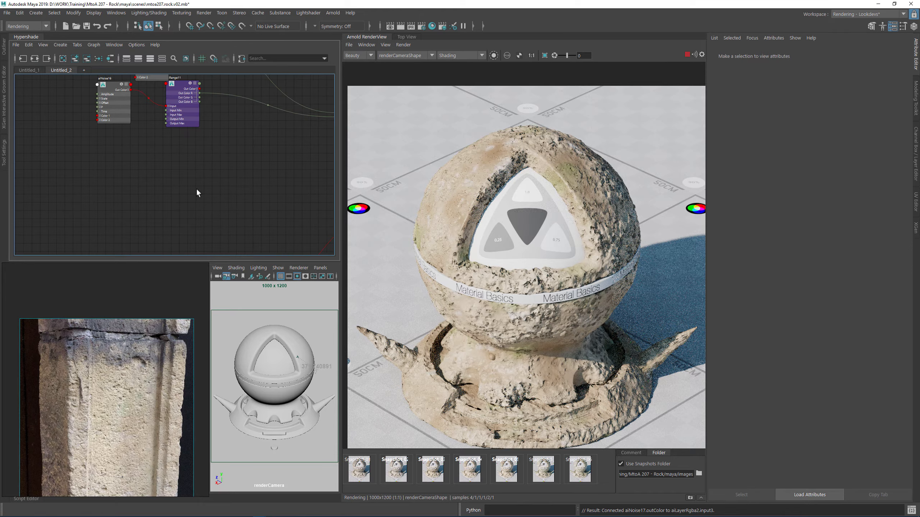
{"action": "key", "text": "Tab"}
{"action": "type", "text": "stat"}
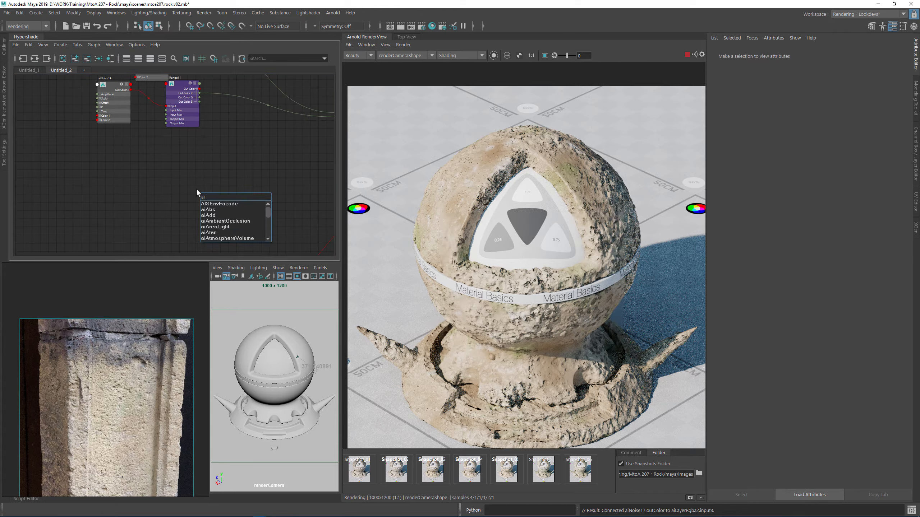
{"action": "key", "text": "Down"}
{"action": "key", "text": "Down"}
{"action": "key", "text": "Down"}
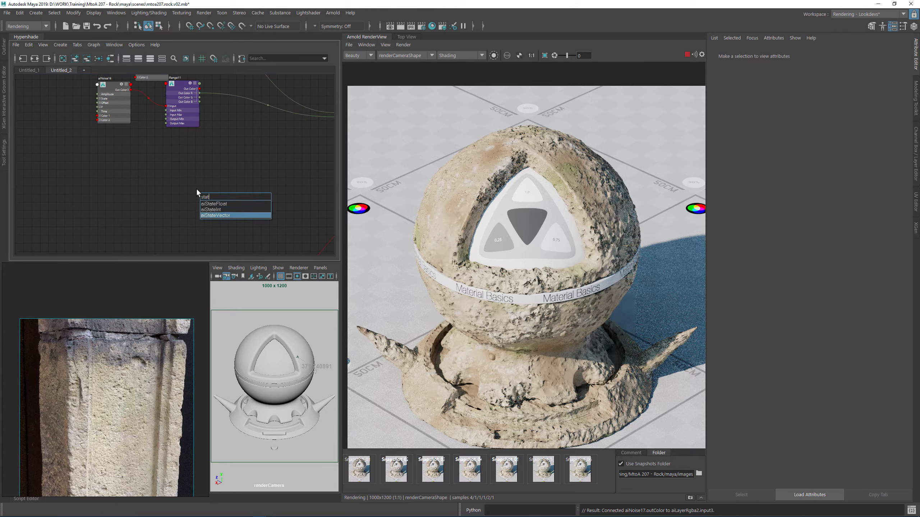
{"action": "key", "text": "Return"}
{"action": "left_click_drag", "start_coordinate": [203, 196], "coordinate": [165, 167]}
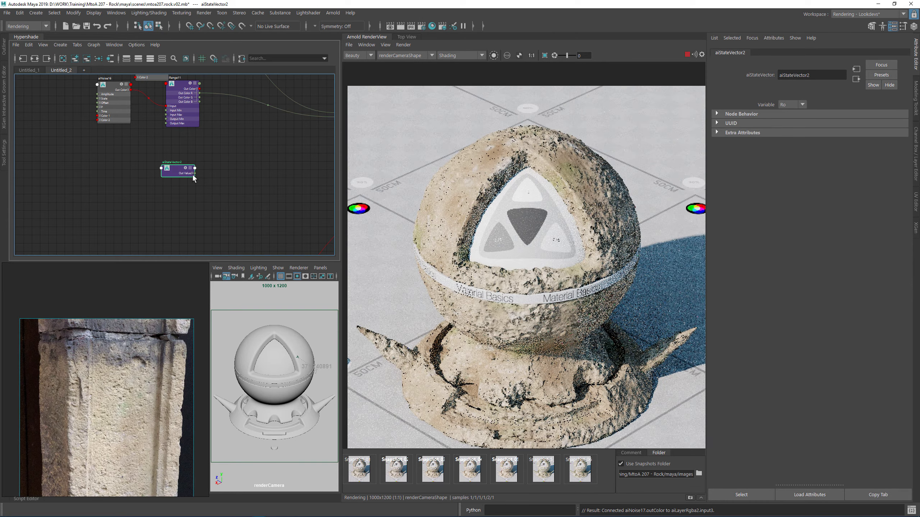
{"action": "left_click", "coordinate": [784, 105]}
{"action": "left_click", "coordinate": [785, 140]}
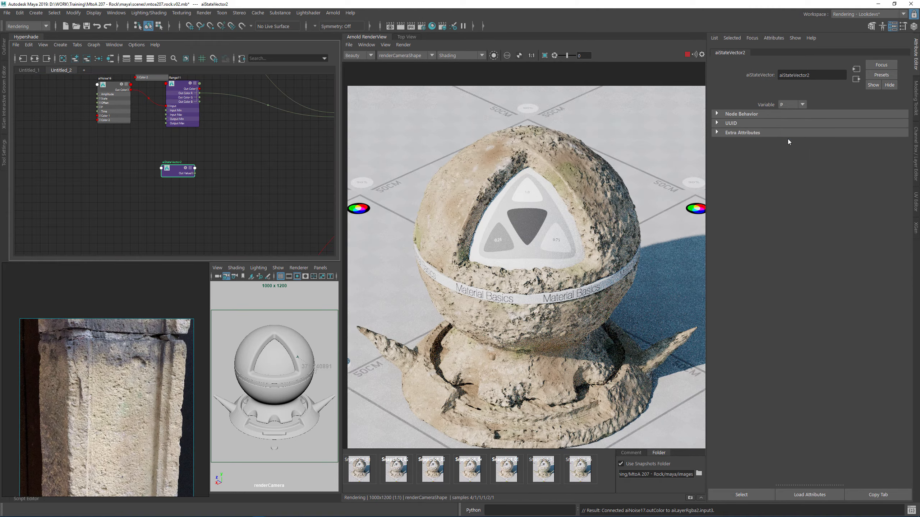
- Add an aiRange node beside the new aiStateVector node and enable its Smoothstep option
{"action": "left_click", "coordinate": [234, 195]}
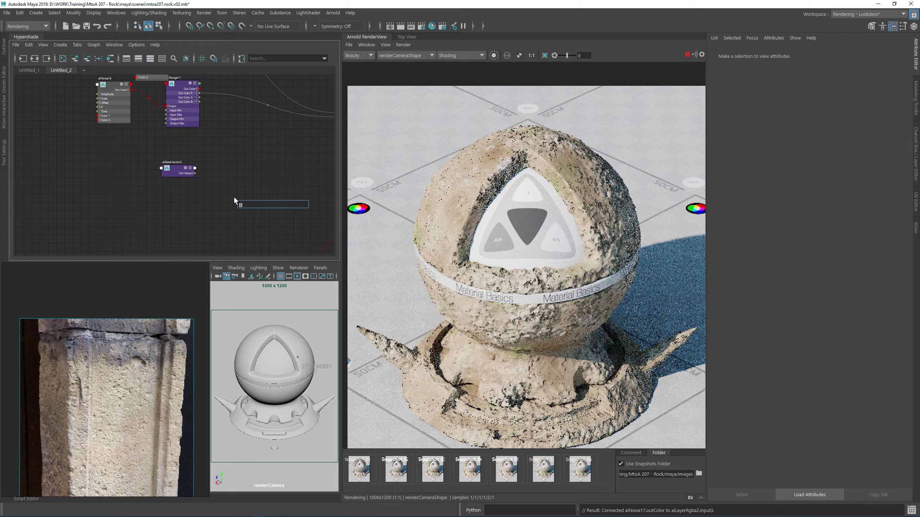
{"action": "key", "text": "Tab"}
{"action": "type", "text": "air"}
{"action": "key", "text": "Down"}
{"action": "key", "text": "Down"}
{"action": "key", "text": "Down"}
{"action": "key", "text": "Down"}
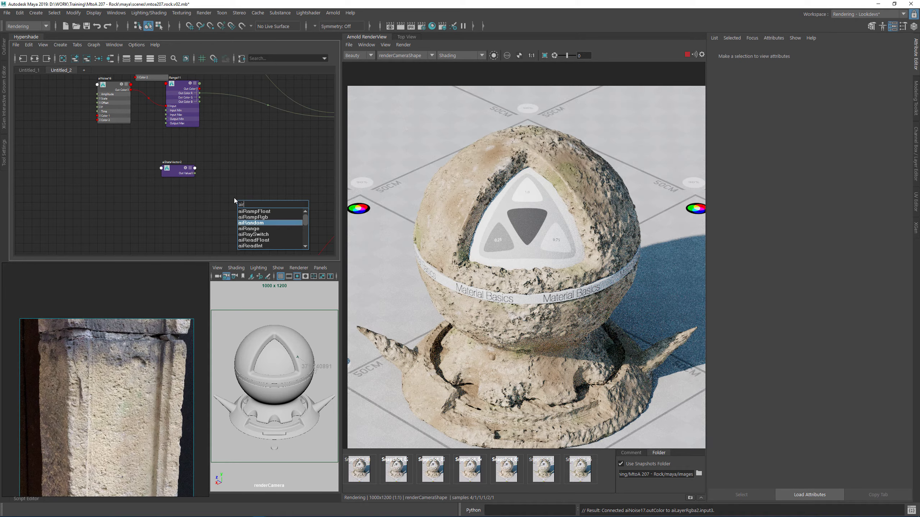
{"action": "key", "text": "Return"}
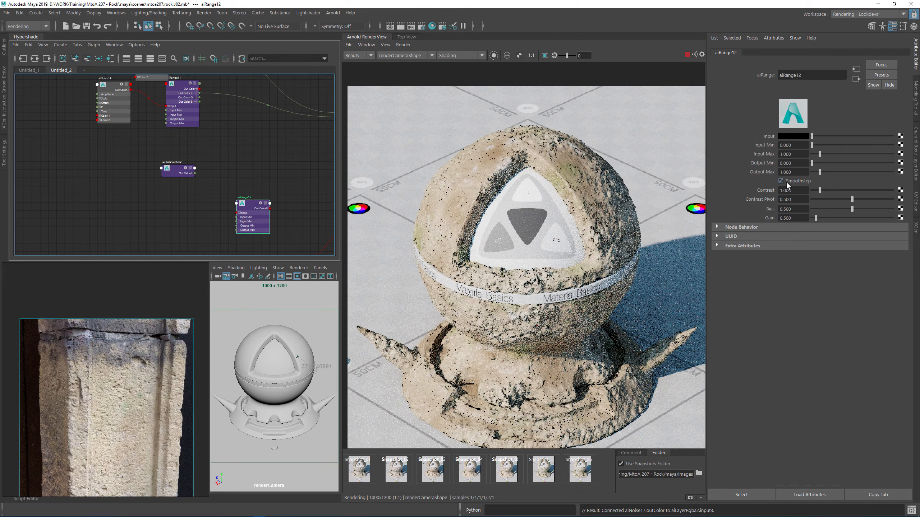
{"action": "left_click", "coordinate": [781, 181]}
- Connect aiStateVector2's Out Value to aiRange12's Input, and aiRange12's Out Color to Input 4 of aiLayerRgba2
{"action": "mouse_move", "coordinate": [195, 173]}
{"action": "left_mouse_down"}
{"action": "mouse_move", "coordinate": [214, 223]}
{"action": "mouse_move", "coordinate": [136, 119]}
{"action": "mouse_move", "coordinate": [190, 164]}
{"action": "mouse_move", "coordinate": [171, 193]}
{"action": "mouse_move", "coordinate": [186, 188]}
{"action": "left_mouse_up"}
{"action": "scroll", "coordinate": [215, 223], "scroll_direction": "up", "scroll_amount": 5}
{"action": "scroll", "coordinate": [173, 95], "scroll_direction": "down", "scroll_amount": 6}
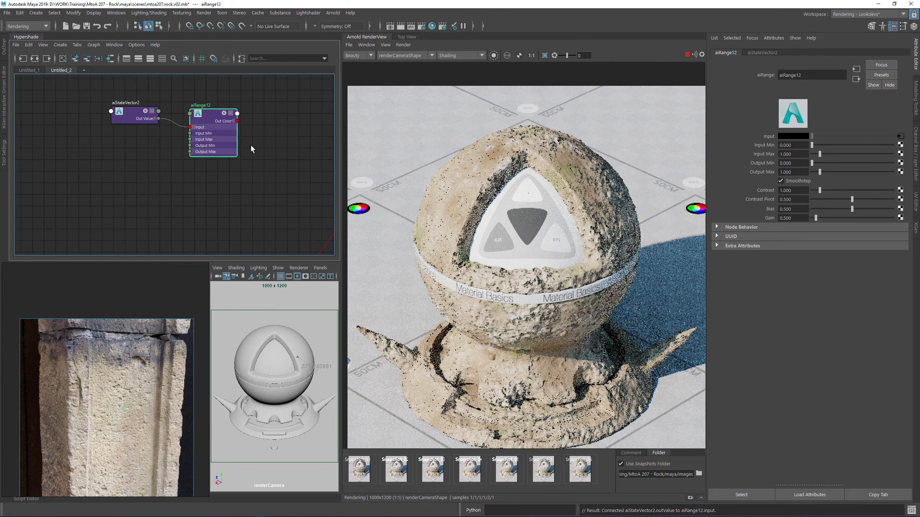
{"action": "left_click_drag", "start_coordinate": [167, 188], "coordinate": [224, 141]}
{"action": "left_click_drag", "start_coordinate": [231, 132], "coordinate": [231, 129]}
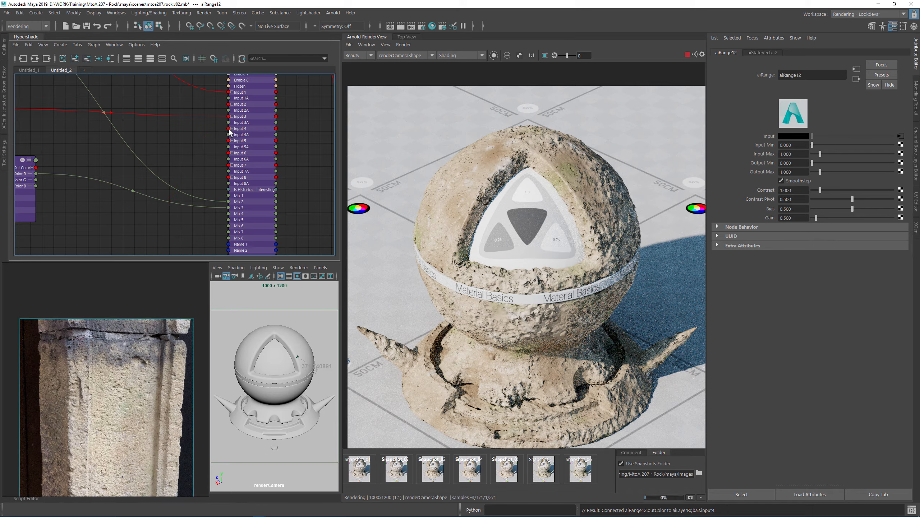
- Set the Operation of Layer 4 in aiLayerRgba2 to under
{"action": "middle_click_drag", "start_coordinate": [220, 140], "coordinate": [267, 175], "text": "alt"}
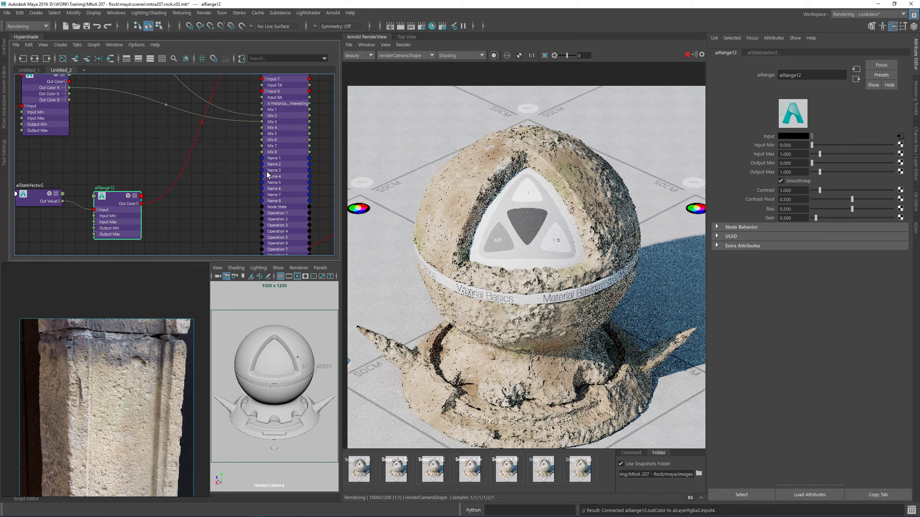
{"action": "left_click", "coordinate": [291, 167]}
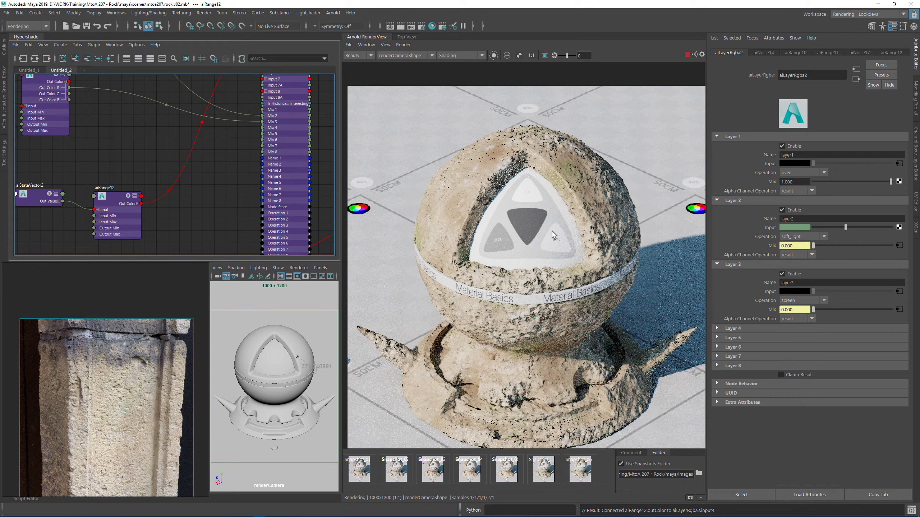
{"action": "left_click", "coordinate": [730, 329]}
{"action": "left_click", "coordinate": [794, 363]}
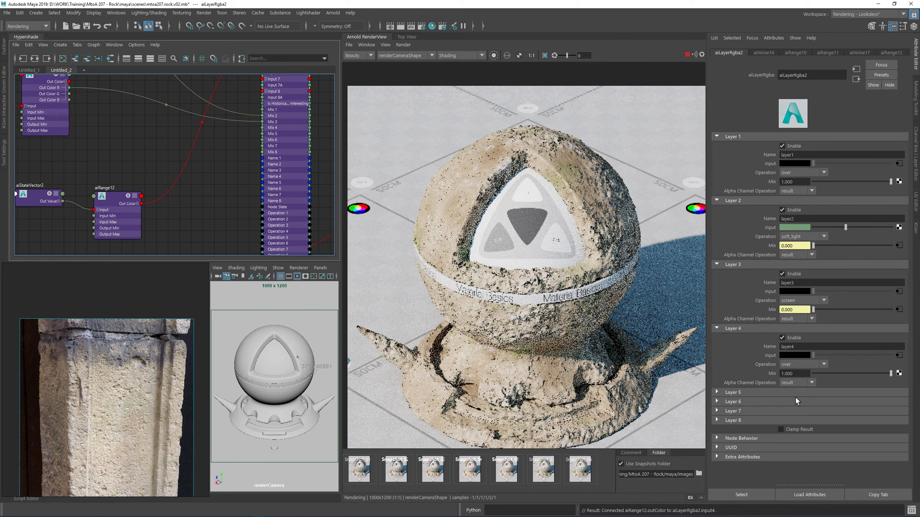
{"action": "left_click", "coordinate": [793, 437]}
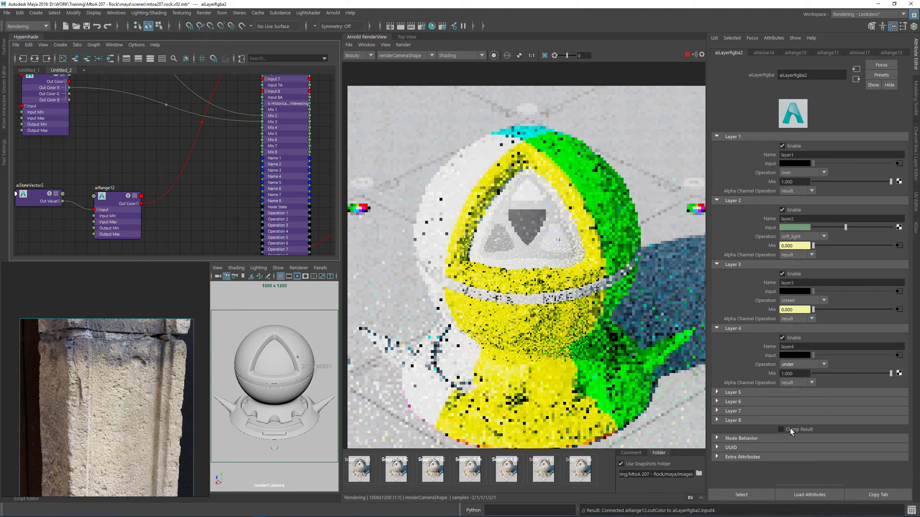
- Isolate aiLayerRgba2 in the render view, display only the green channel and hide the snapshot strip
{"action": "left_click", "coordinate": [493, 55]}
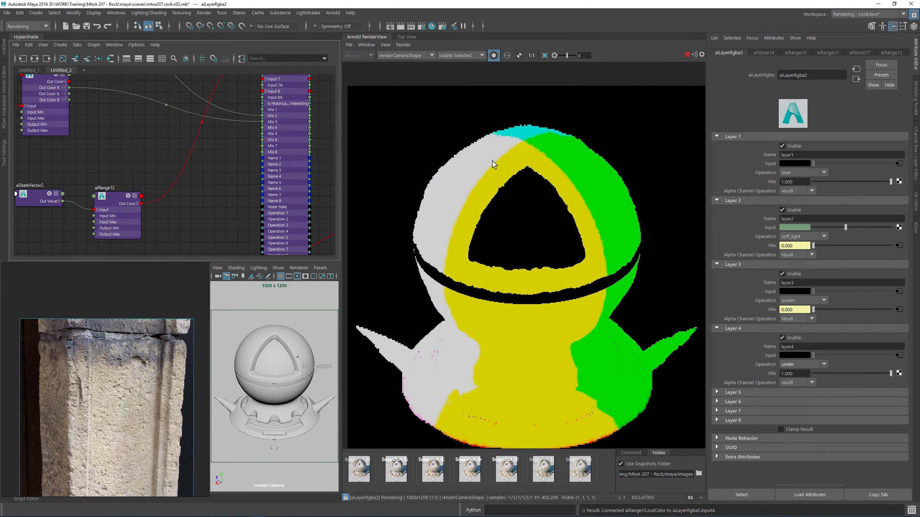
{"action": "middle_click_drag", "start_coordinate": [129, 142], "coordinate": [228, 110], "text": "alt"}
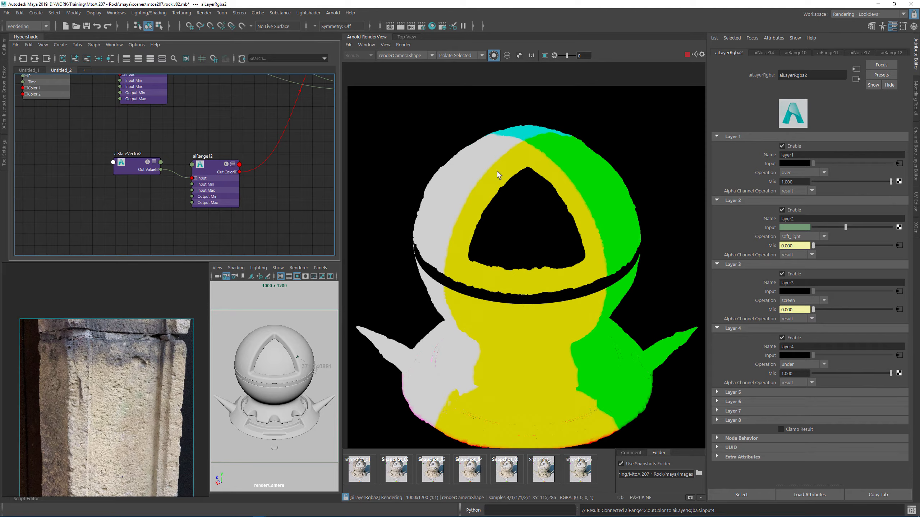
{"action": "left_click", "coordinate": [505, 55]}
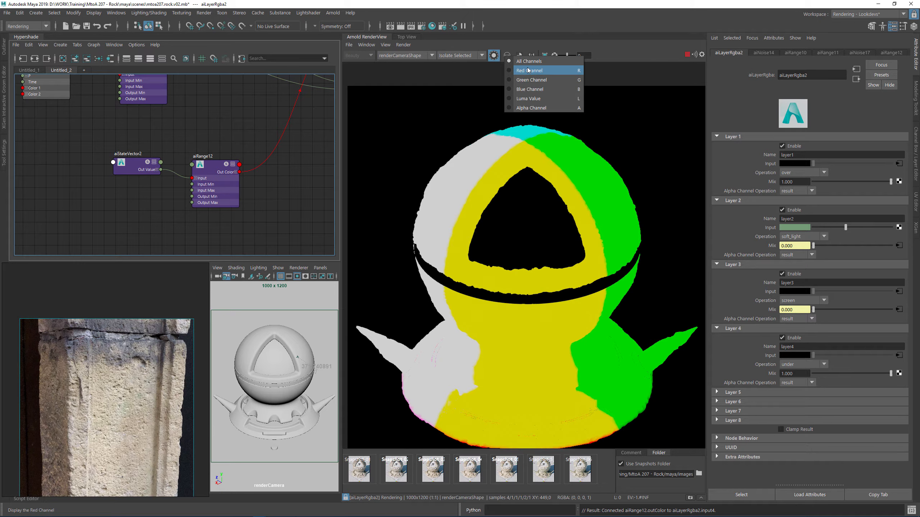
{"action": "left_click", "coordinate": [526, 88]}
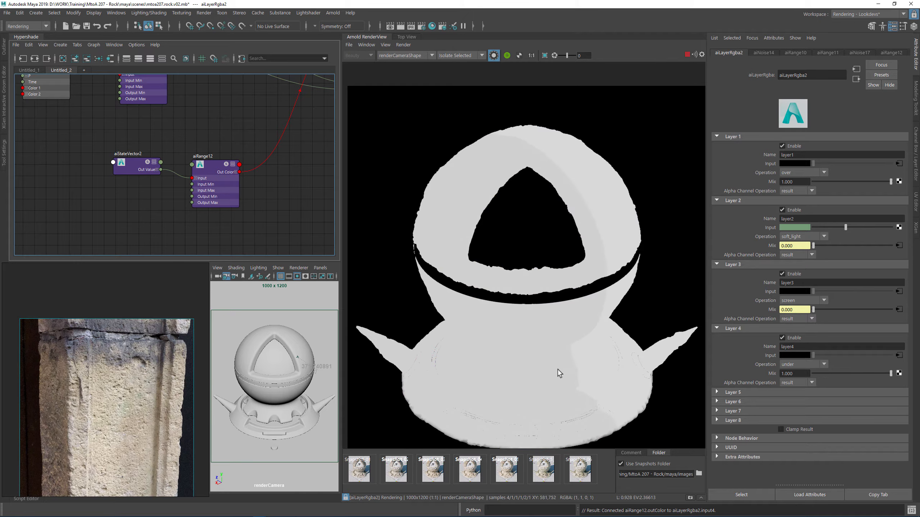
{"action": "left_click", "coordinate": [701, 499]}
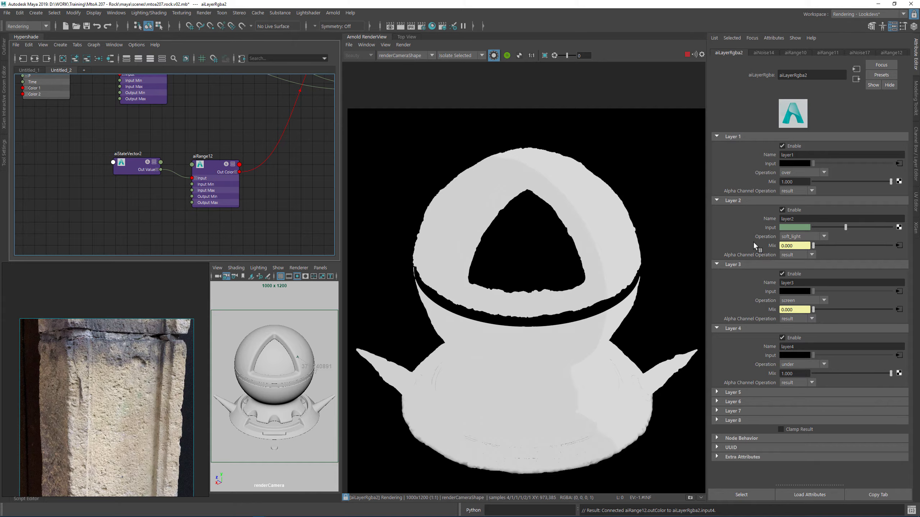
- Try aiRange12 without Smoothstep to compare the mask, and switch the option back on
{"action": "left_click", "coordinate": [214, 181]}
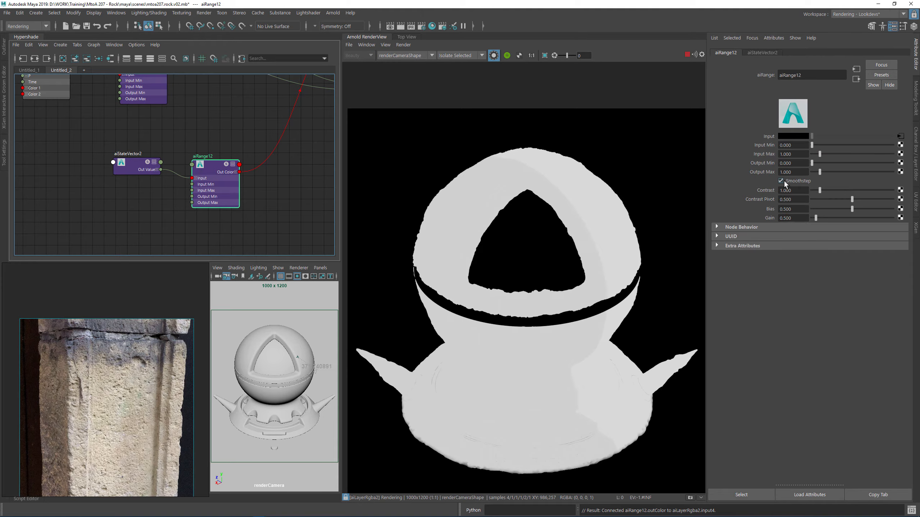
{"action": "left_click", "coordinate": [782, 181]}
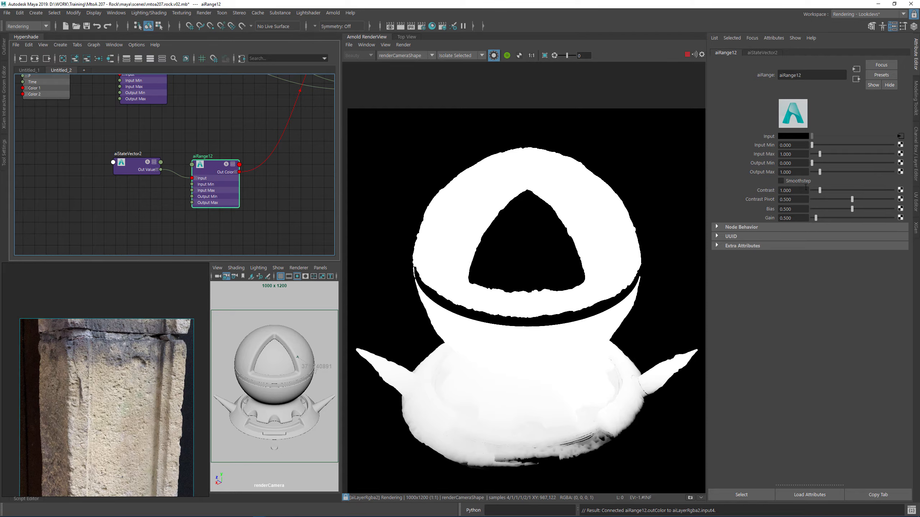
{"action": "left_click", "coordinate": [794, 180]}
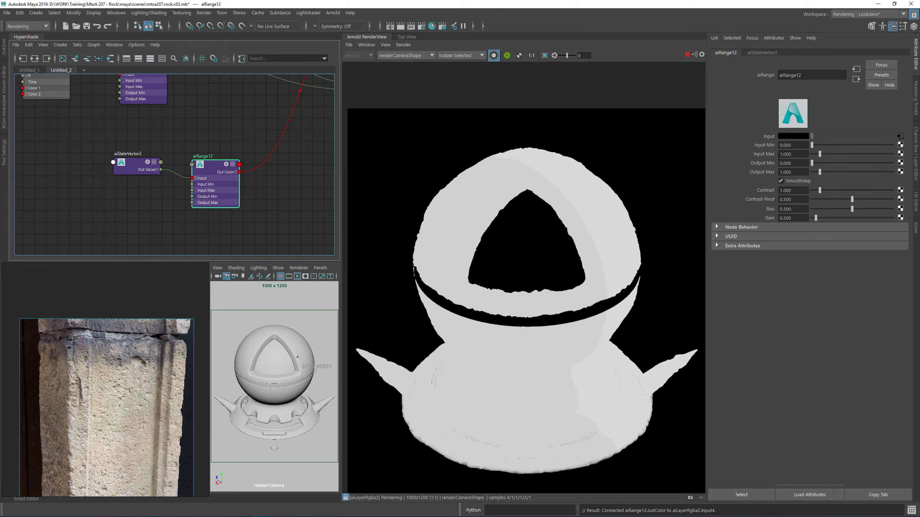
- Set aiRange12's Input Max to 50 and its Input Min to 45, and lower Input Min to about 42 to extend the mask
{"action": "left_click", "coordinate": [792, 154]}
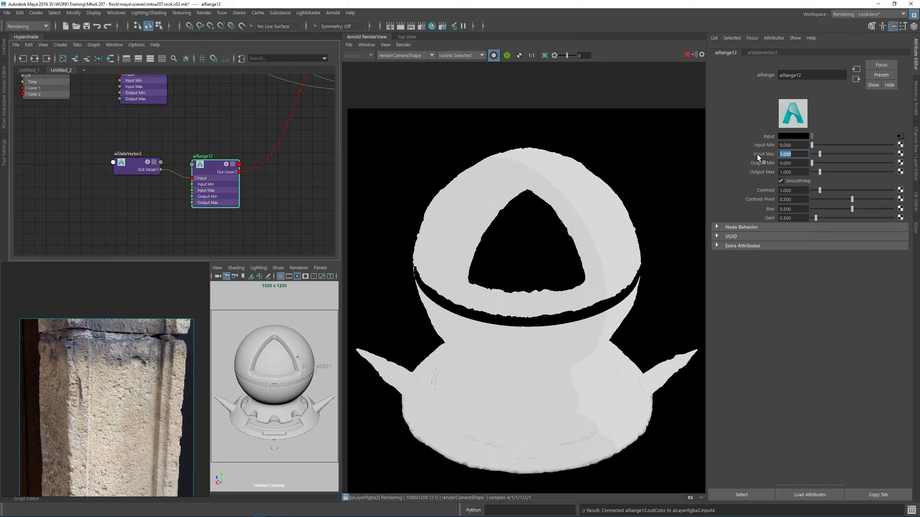
{"action": "type", "text": "50"}
{"action": "key", "text": "Return"}
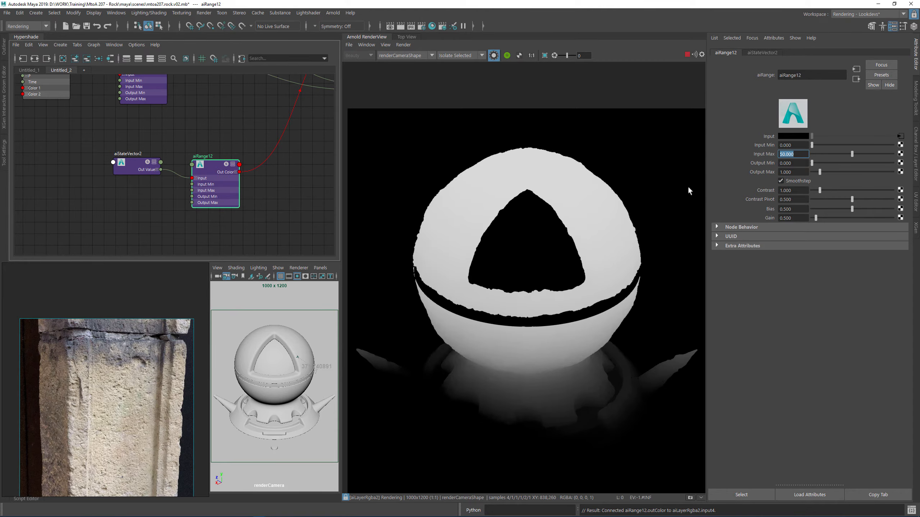
{"action": "left_click", "coordinate": [797, 145]}
{"action": "type", "text": "45"}
{"action": "key", "text": "Return"}
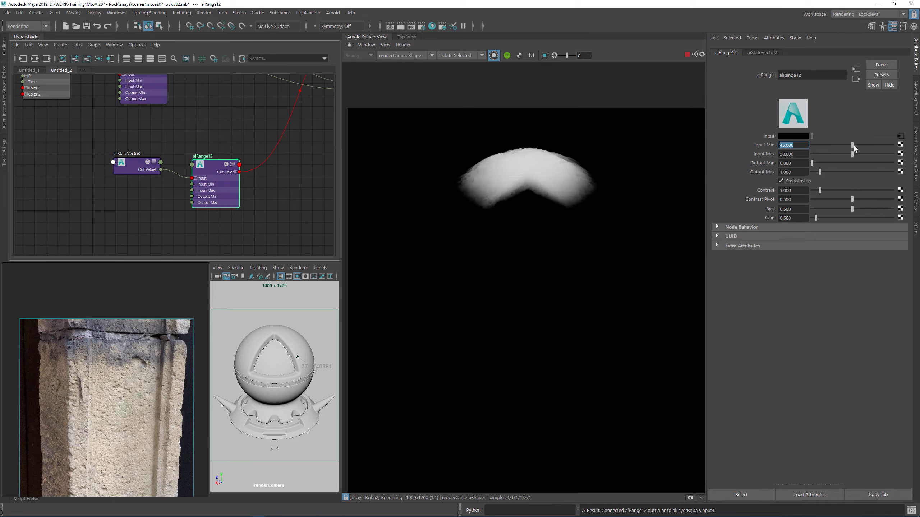
{"action": "mouse_move", "coordinate": [853, 145]}
{"action": "left_mouse_down"}
{"action": "mouse_move", "coordinate": [836, 147]}
{"action": "mouse_move", "coordinate": [849, 145]}
{"action": "left_mouse_up"}
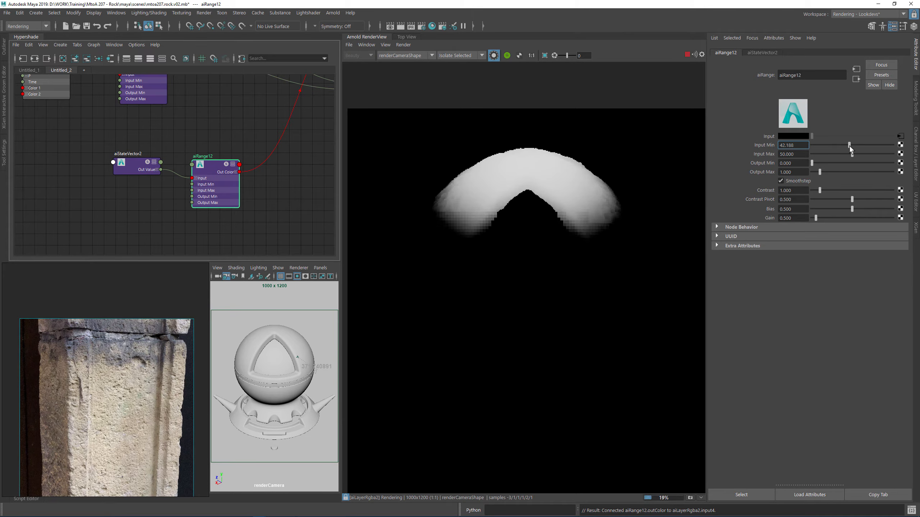
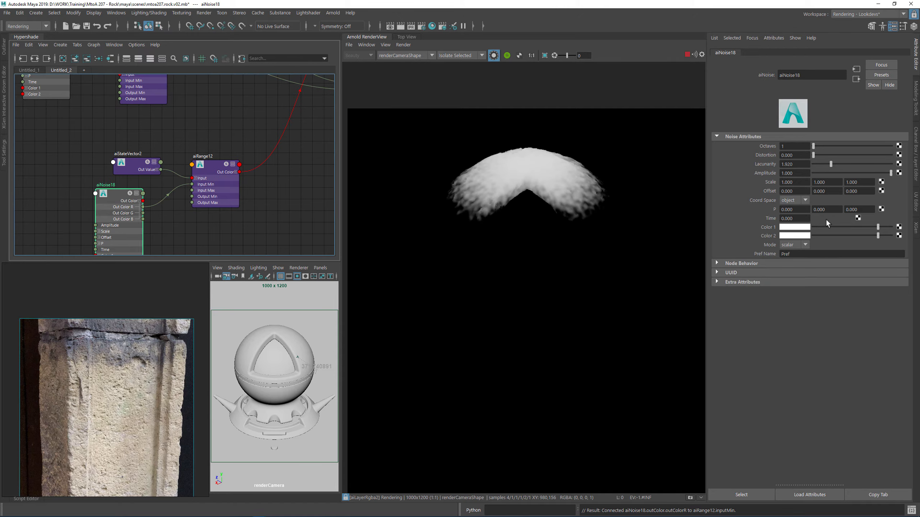
- Set aiNoise18's Scale to 0.4 on all three axes and its Octaves to 5
{"action": "left_click_drag", "start_coordinate": [800, 181], "coordinate": [753, 177]}
{"action": "type", "text": "0.4"}
{"action": "key", "text": "Tab"}
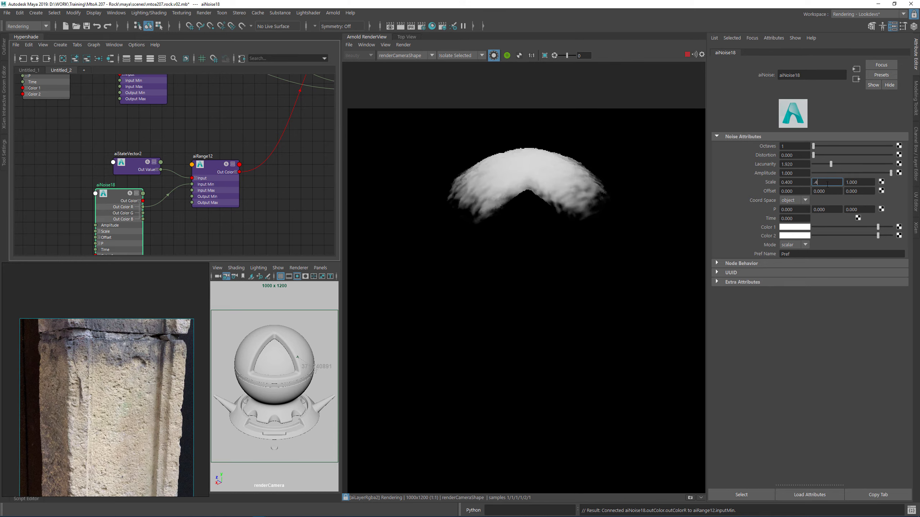
{"action": "type", "text": ".4"}
{"action": "key", "text": "Tab"}
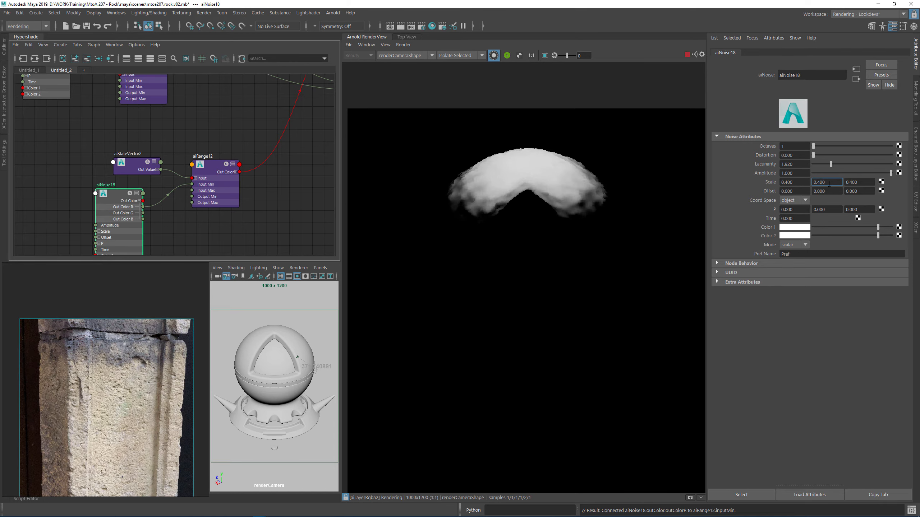
{"action": "left_click", "coordinate": [829, 184]}
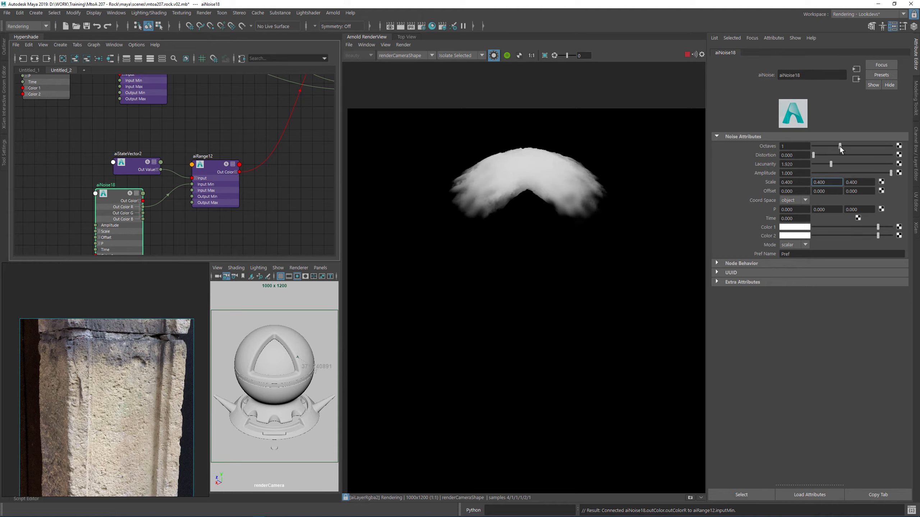
{"action": "left_click", "coordinate": [861, 146]}
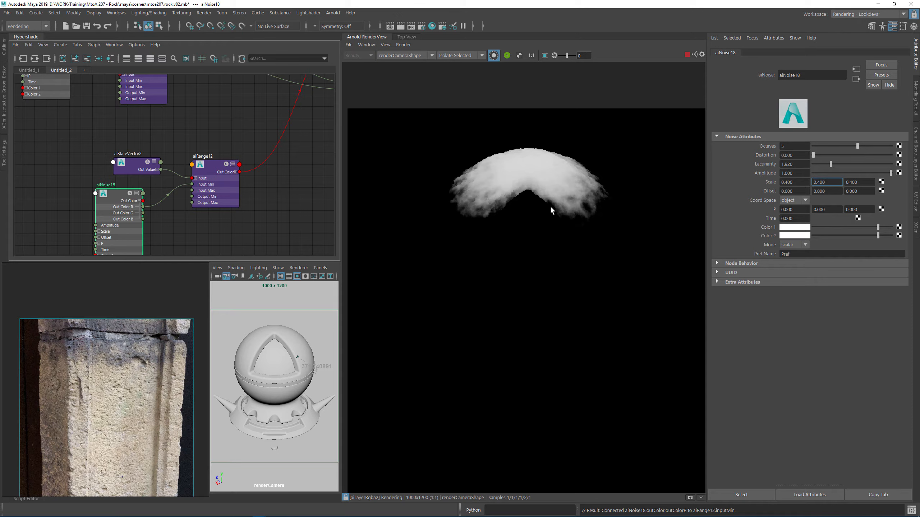
{"action": "left_click", "coordinate": [296, 202]}
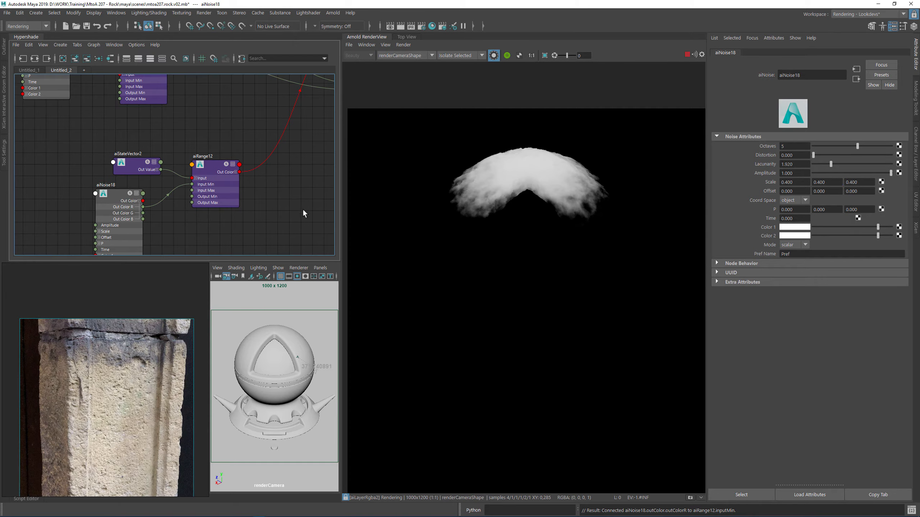
- Return the render view of the isolated aiLayerRgba2 to all channels
{"action": "middle_click_drag", "start_coordinate": [283, 173], "coordinate": [236, 207], "text": "alt"}
{"action": "scroll", "coordinate": [239, 210], "scroll_direction": "down", "scroll_amount": 4}
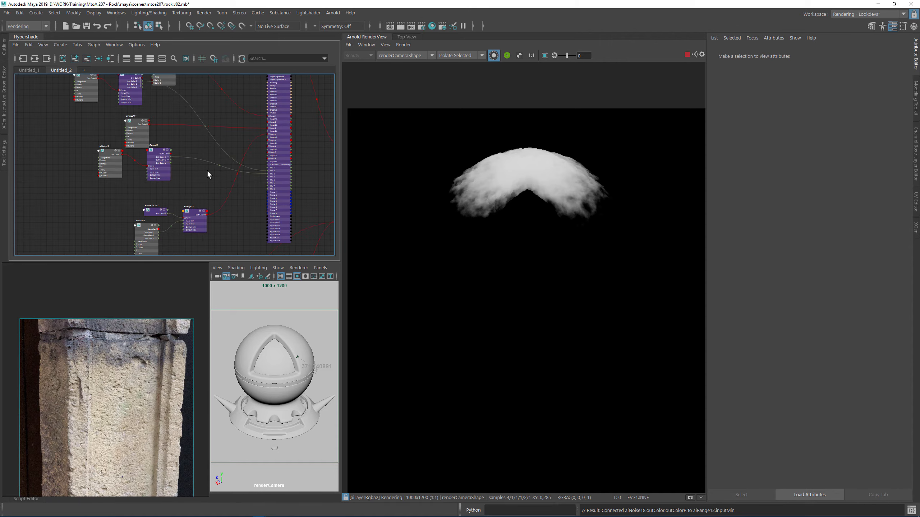
{"action": "left_click", "coordinate": [506, 55]}
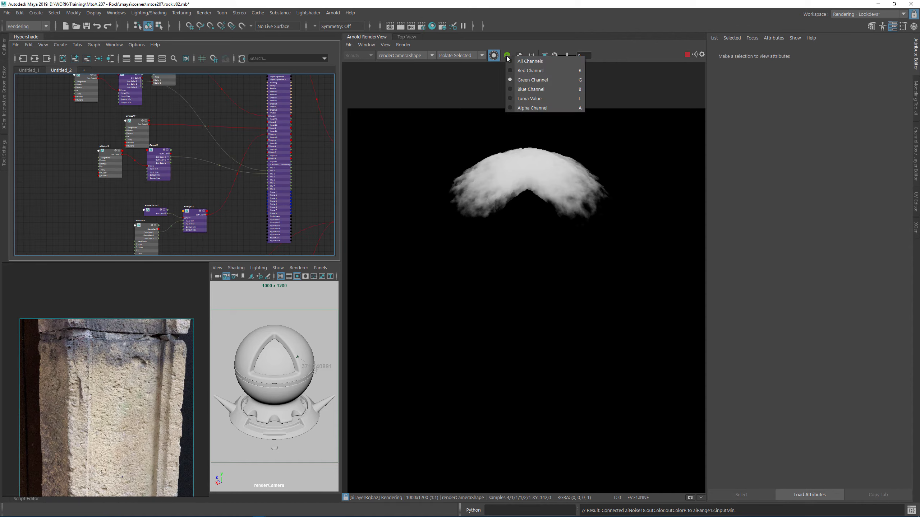
{"action": "left_click", "coordinate": [523, 62]}
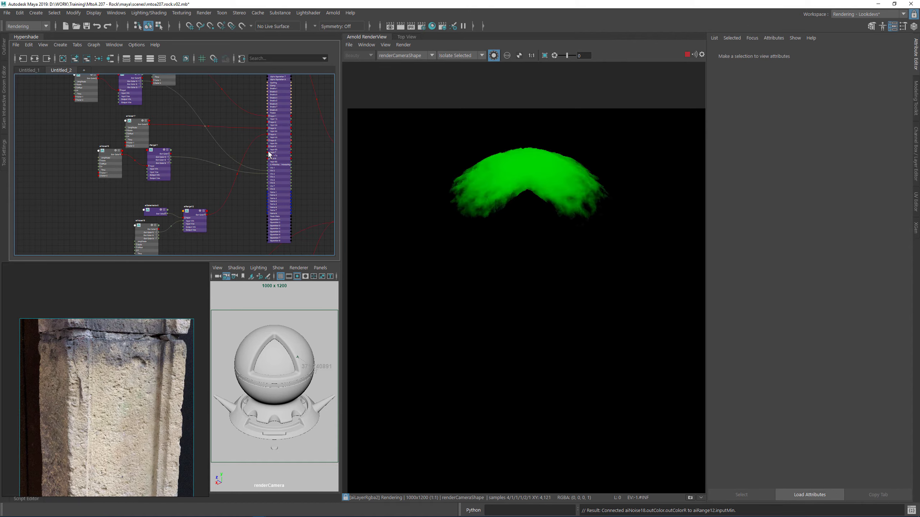
- Connect aiRange12's Out Color G to Mix 4 of aiLayerRgba2 so the height mask limits Layer 4
{"action": "scroll", "coordinate": [271, 140], "scroll_direction": "up", "scroll_amount": 4}
{"action": "middle_click_drag", "start_coordinate": [211, 237], "coordinate": [222, 102], "text": "alt"}
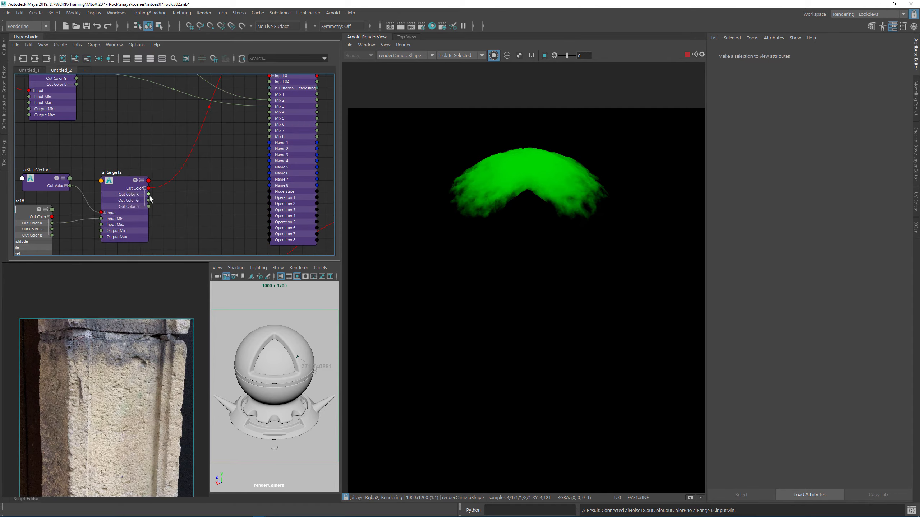
{"action": "left_click_drag", "start_coordinate": [149, 188], "coordinate": [226, 185]}
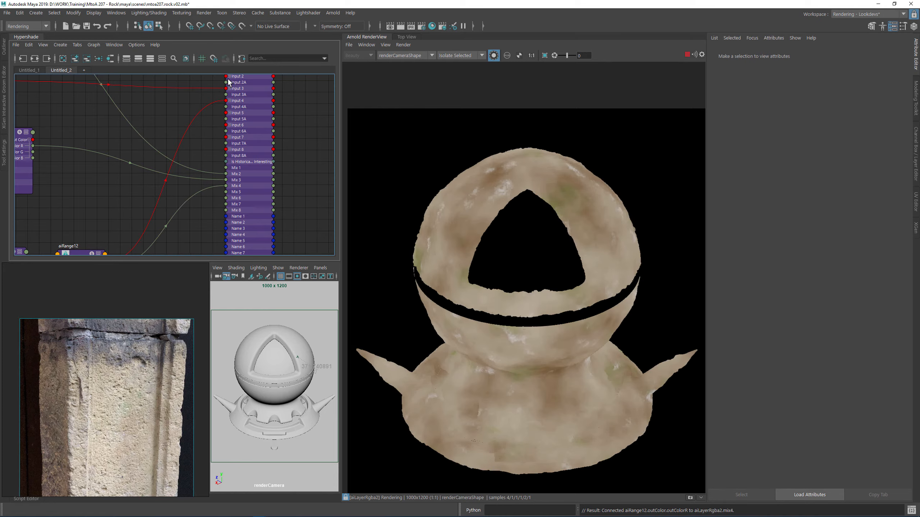
{"action": "middle_click_drag", "start_coordinate": [162, 162], "coordinate": [203, 134], "text": "alt"}
{"action": "middle_click_drag", "start_coordinate": [204, 234], "coordinate": [211, 211], "text": "alt"}
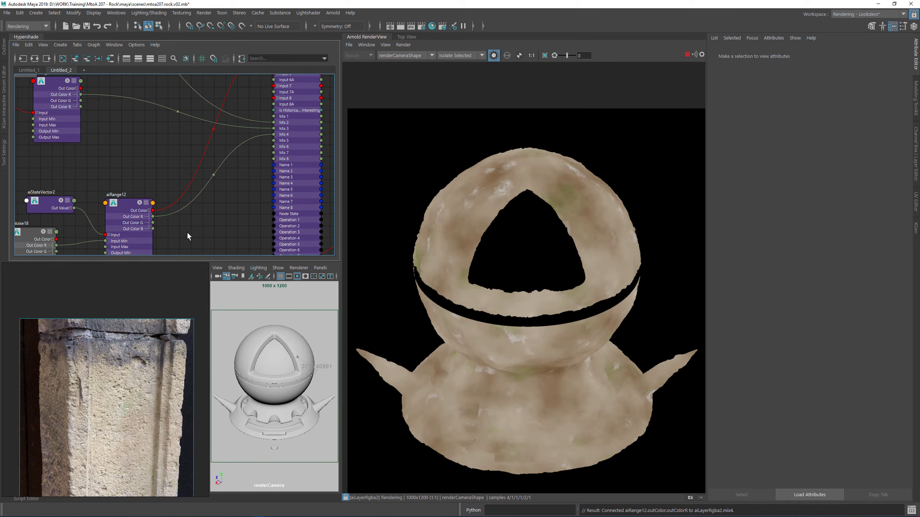
{"action": "left_click_drag", "start_coordinate": [152, 222], "coordinate": [274, 134]}
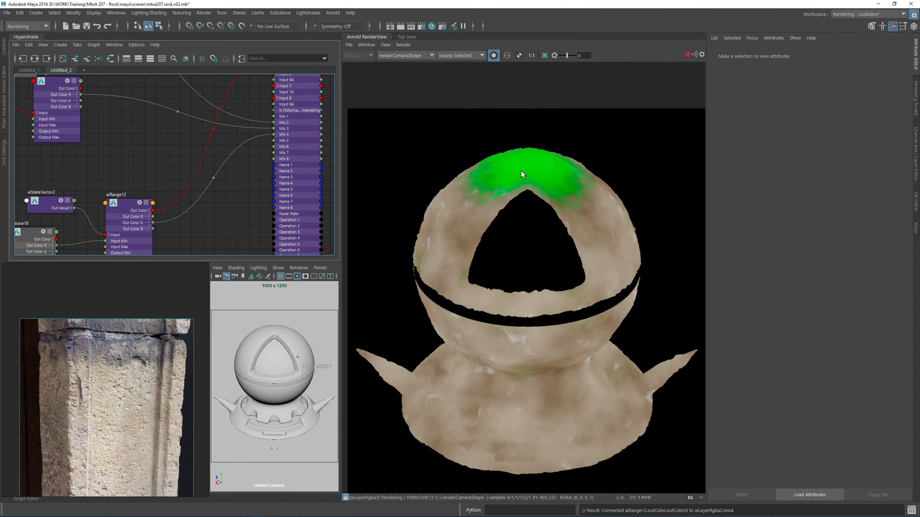
{"action": "scroll", "coordinate": [553, 185], "scroll_direction": "up", "scroll_amount": 2}
{"action": "scroll", "coordinate": [553, 185], "scroll_direction": "down", "scroll_amount": 2}
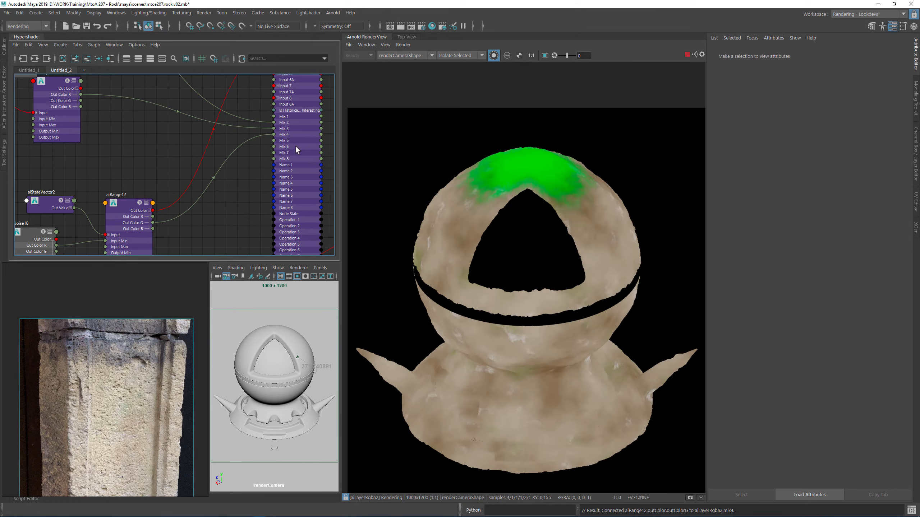
- Create a new aiNoise node and connect its Out Color to Input 4 of aiLayerRgba2
{"action": "middle_click_drag", "start_coordinate": [143, 157], "coordinate": [196, 148], "text": "alt"}
{"action": "key", "text": "Tab"}
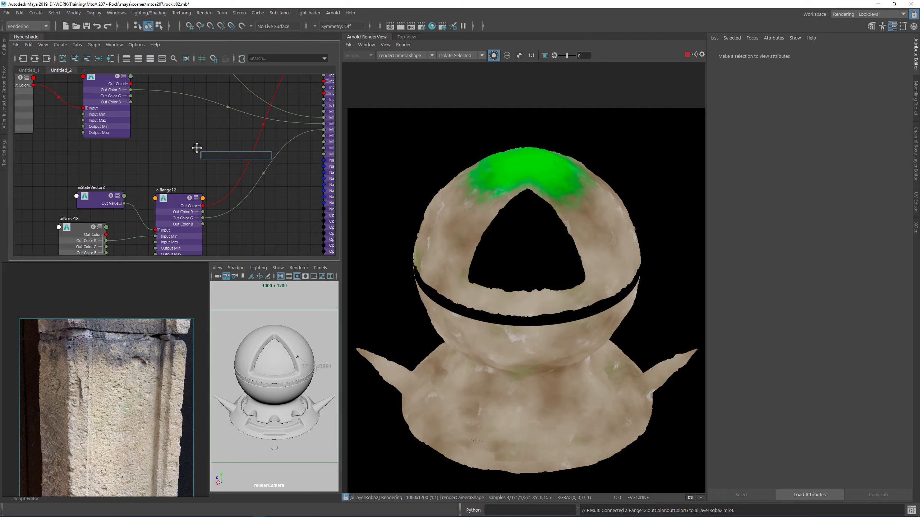
{"action": "type", "text": "aiNoise"}
{"action": "key", "text": "Return"}
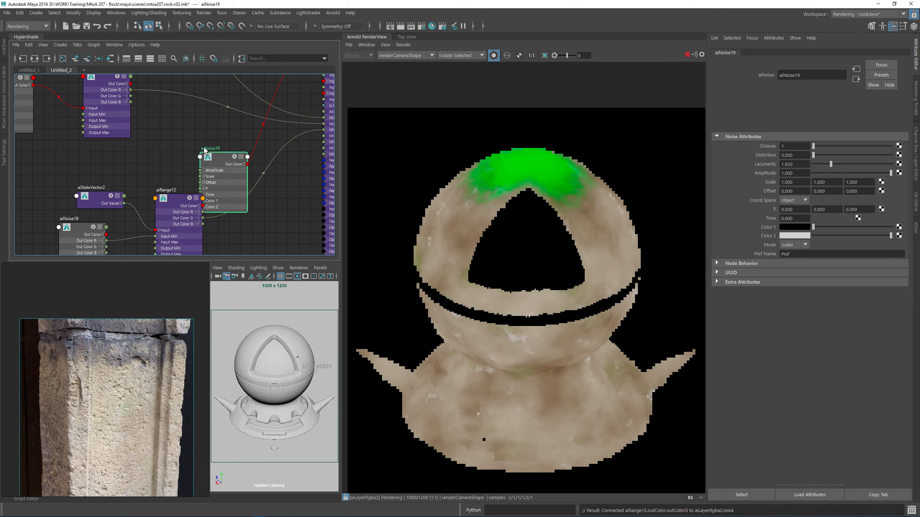
{"action": "left_click_drag", "start_coordinate": [222, 160], "coordinate": [280, 110]}
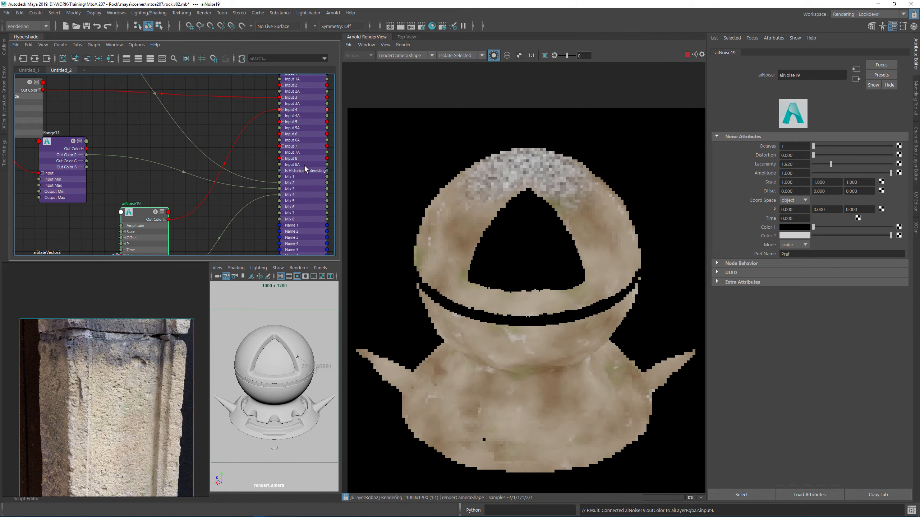
{"action": "middle_click_drag", "start_coordinate": [232, 219], "coordinate": [270, 148], "text": "alt"}
- Sample aiNoise19's Color 1 from the blue-grey stain just below the crack in the reference photo
{"action": "scroll", "coordinate": [104, 347], "scroll_direction": "up", "scroll_amount": 3}
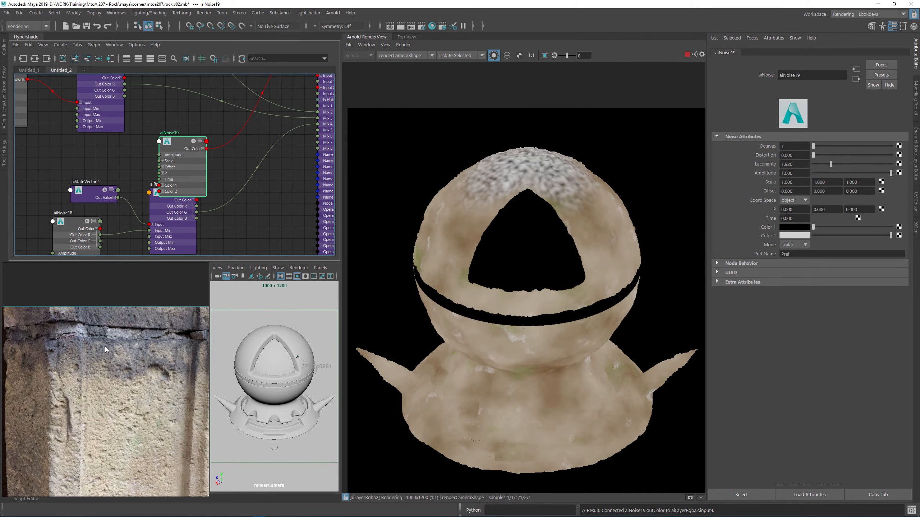
{"action": "scroll", "coordinate": [102, 353], "scroll_direction": "up", "scroll_amount": 2}
{"action": "middle_click_drag", "start_coordinate": [142, 327], "coordinate": [136, 367]}
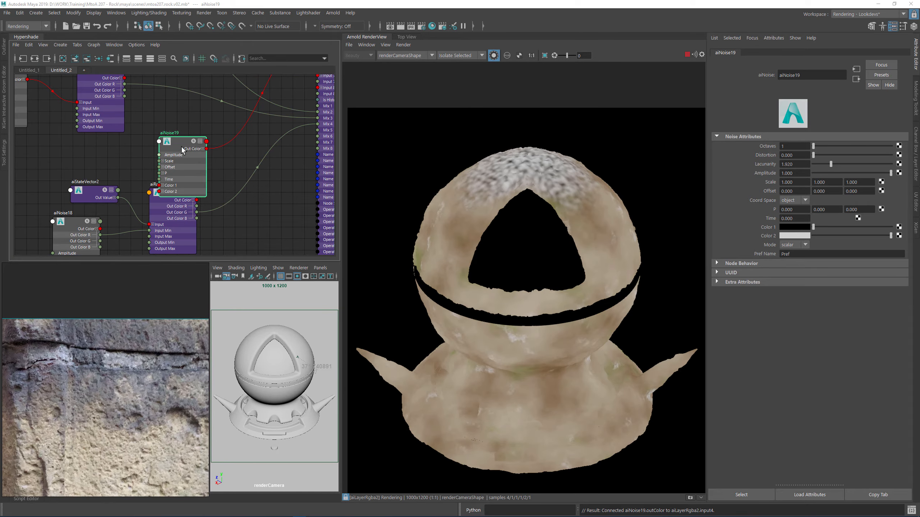
{"action": "left_click_drag", "start_coordinate": [182, 149], "coordinate": [171, 149]}
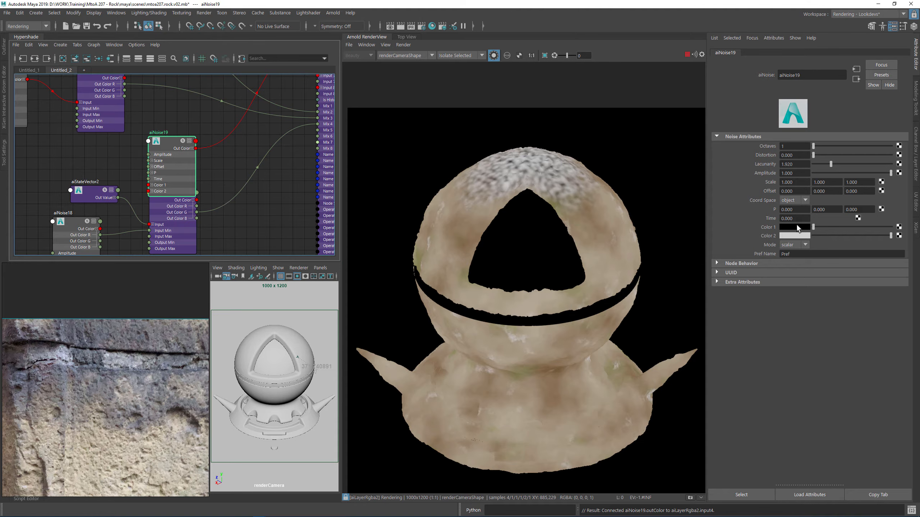
{"action": "left_click", "coordinate": [798, 227]}
{"action": "left_click", "coordinate": [761, 214]}
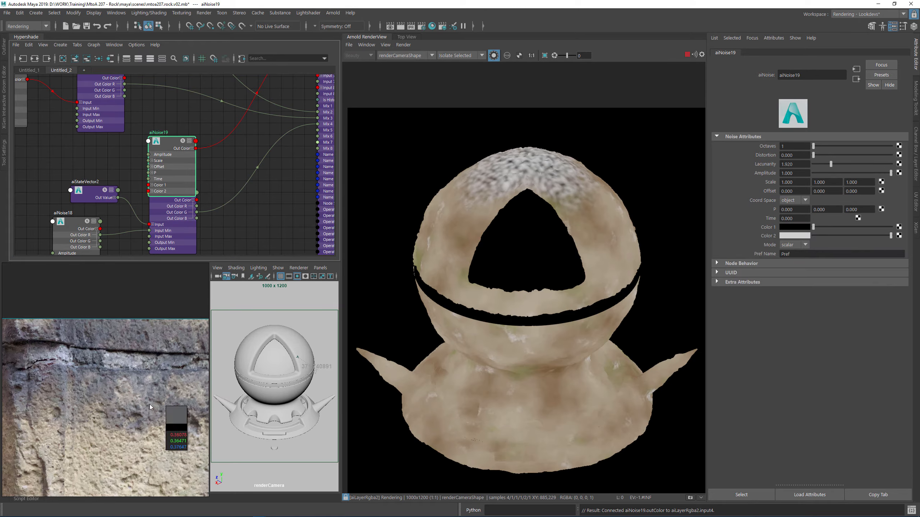
{"action": "left_click", "coordinate": [100, 385]}
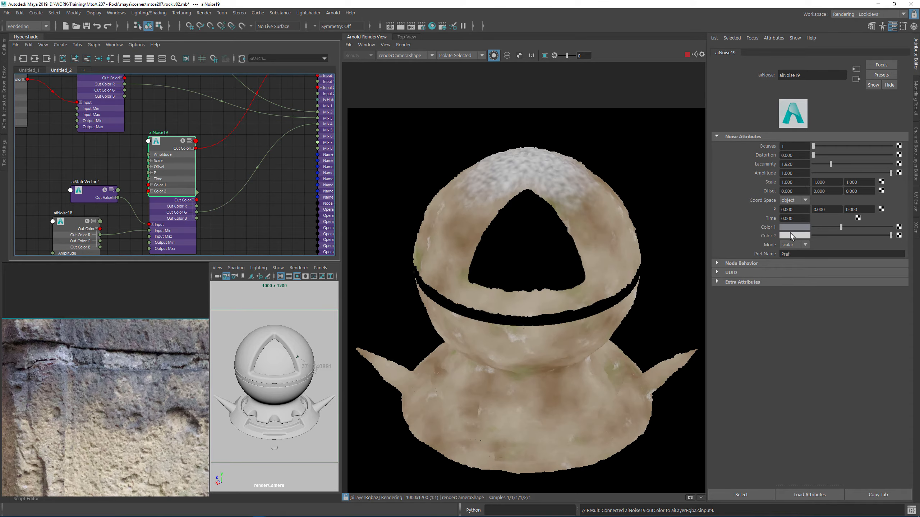
- Sample aiNoise19's Color 2 from the dark stone above the crack in the reference photo, and darken both noise colours
{"action": "left_click", "coordinate": [791, 236]}
{"action": "left_click", "coordinate": [789, 236]}
{"action": "left_click", "coordinate": [755, 222]}
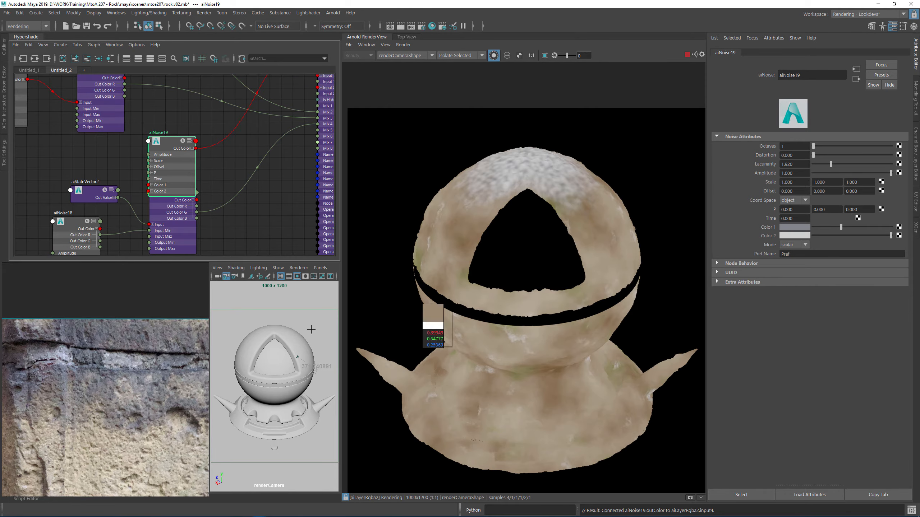
{"action": "left_click", "coordinate": [134, 343]}
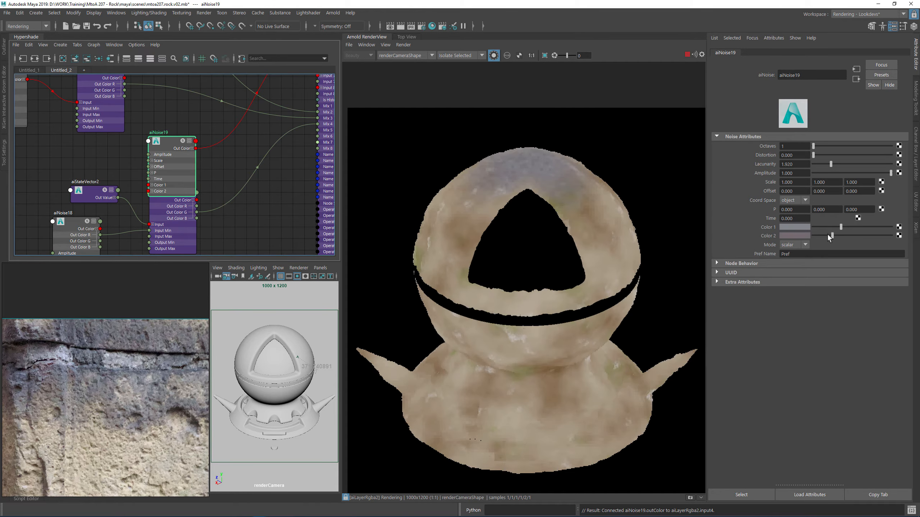
{"action": "left_click_drag", "start_coordinate": [819, 234], "coordinate": [825, 234]}
{"action": "left_click", "coordinate": [833, 227]}
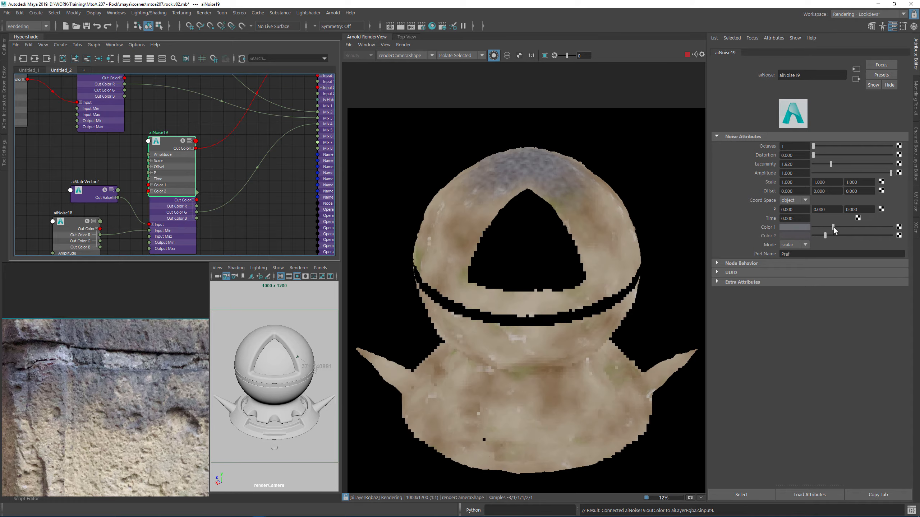
- Limit rendering to a region around the ball's top and set the Operation of Layer 4 in aiLayerRgba2 to multiply
{"action": "left_click_drag", "start_coordinate": [396, 120], "coordinate": [638, 213]}
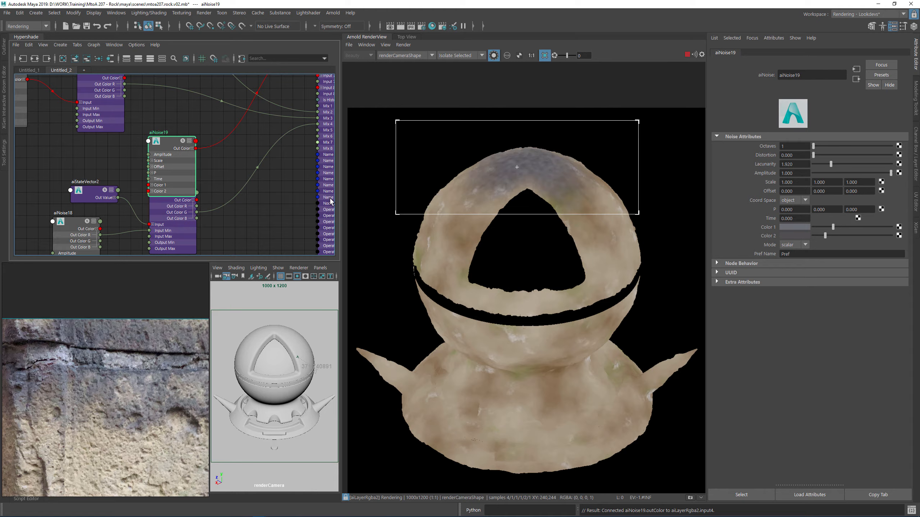
{"action": "left_click", "coordinate": [320, 174]}
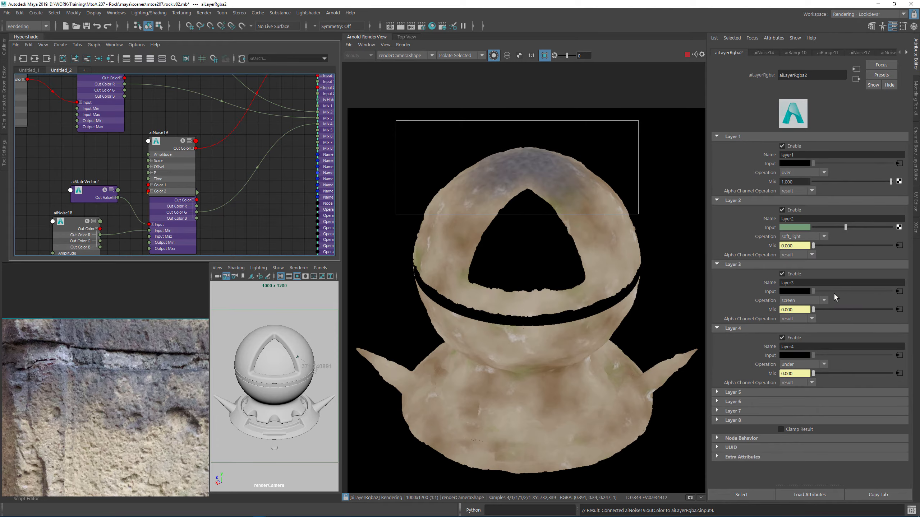
{"action": "left_click", "coordinate": [798, 363]}
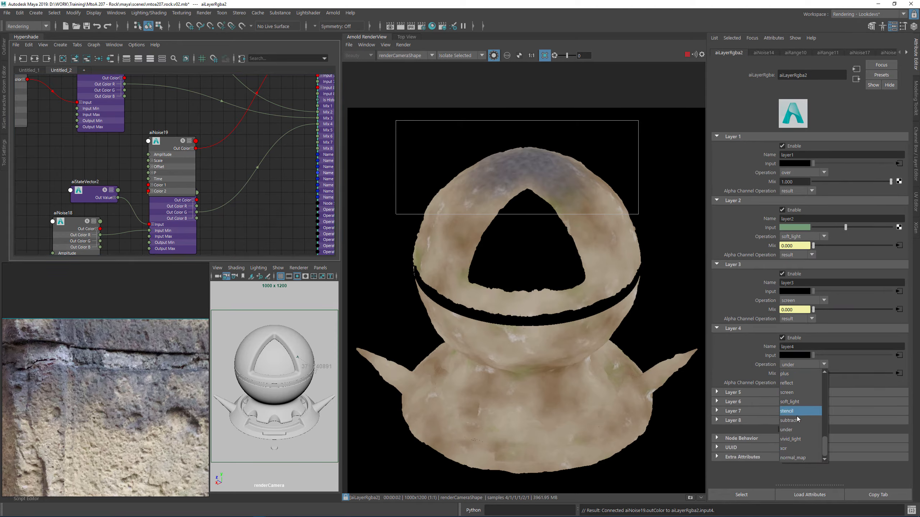
{"action": "scroll", "coordinate": [796, 423], "scroll_direction": "up", "scroll_amount": 1}
{"action": "left_click", "coordinate": [796, 394]}
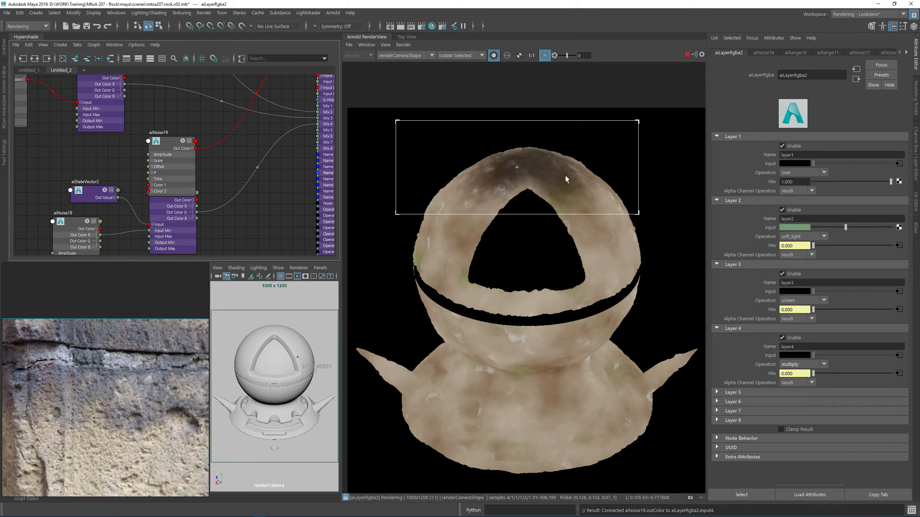
- Move aiNoise19 clear of aiRange12 and raise the saturation of its Color 2 and Color 1
{"action": "left_click_drag", "start_coordinate": [167, 143], "coordinate": [174, 124]}
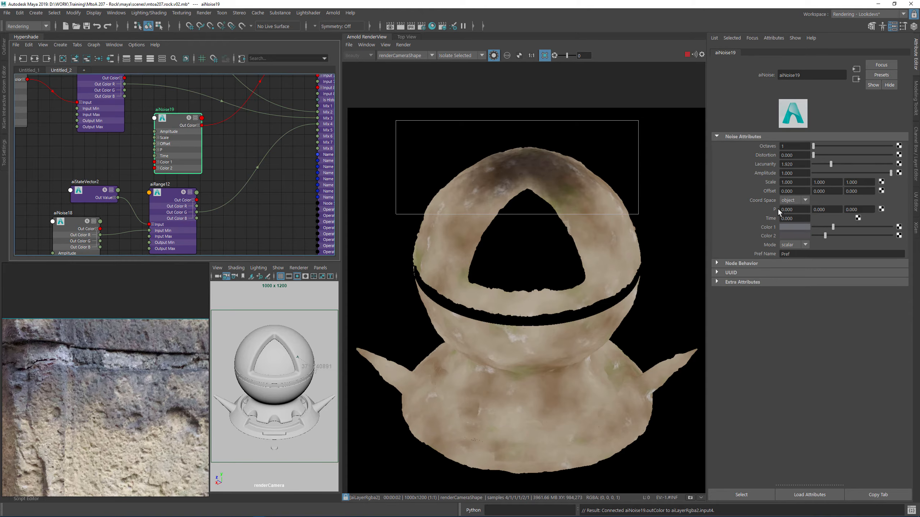
{"action": "left_click", "coordinate": [788, 236]}
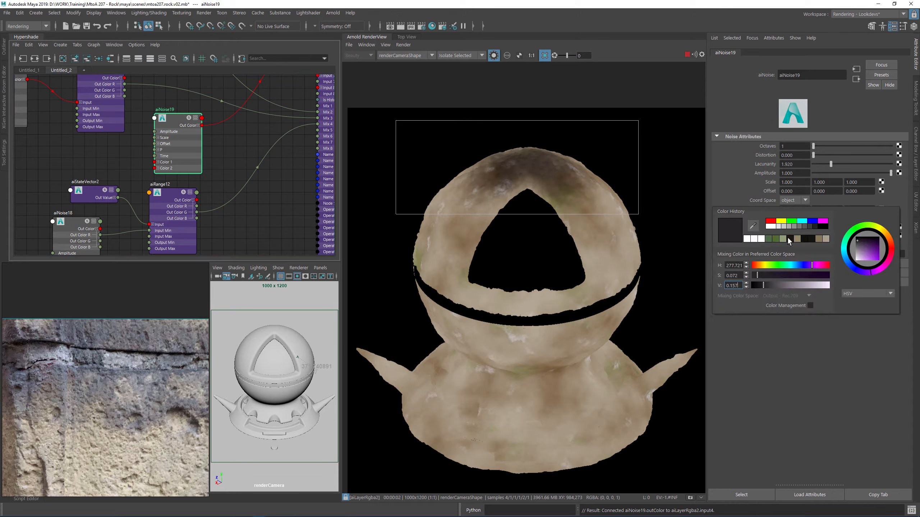
{"action": "left_click", "coordinate": [791, 235]}
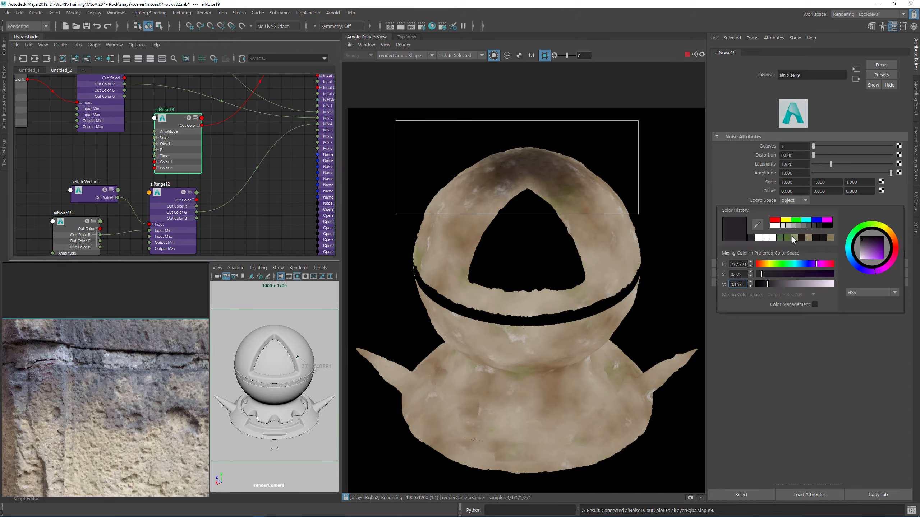
{"action": "left_click", "coordinate": [779, 274]}
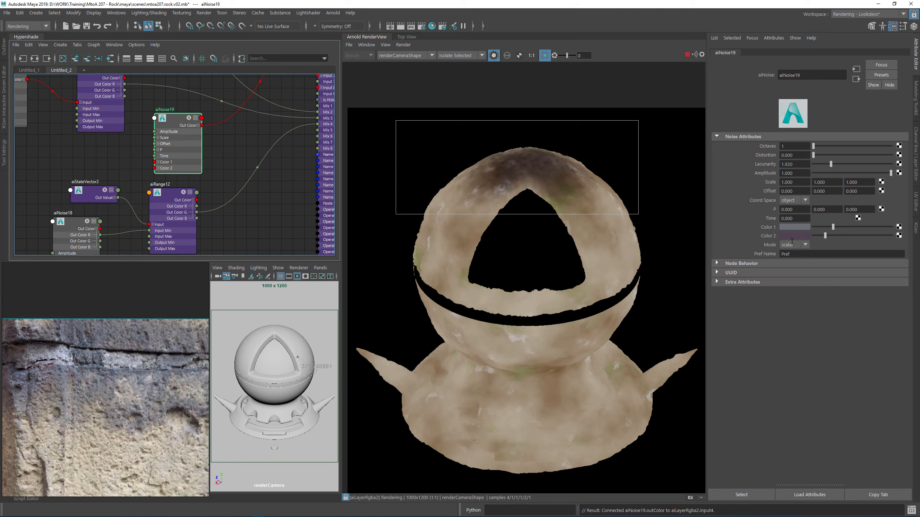
{"action": "left_click", "coordinate": [789, 227]}
{"action": "left_click", "coordinate": [772, 265]}
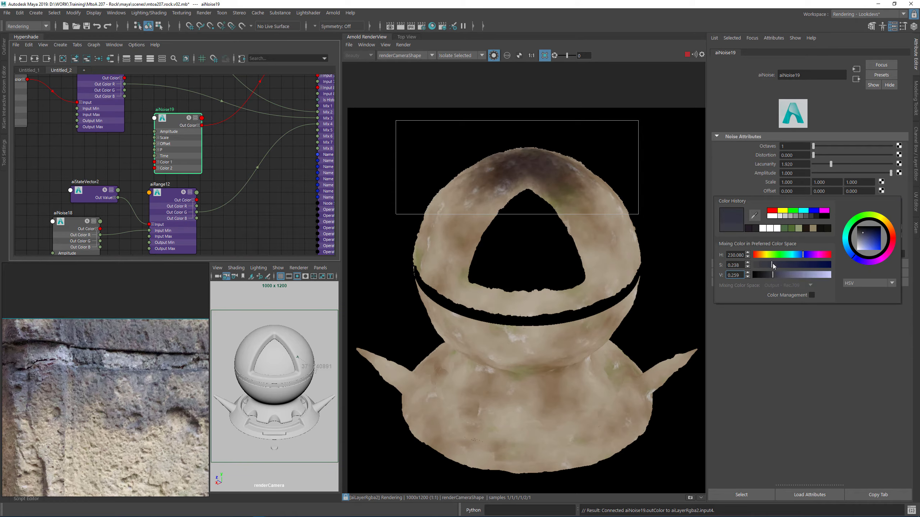
{"action": "left_click", "coordinate": [784, 265]}
- Switch the render from the isolated node to full Shading and lower the brightness of aiNoise18's Color 1
{"action": "left_click", "coordinate": [481, 55]}
{"action": "left_click", "coordinate": [455, 66]}
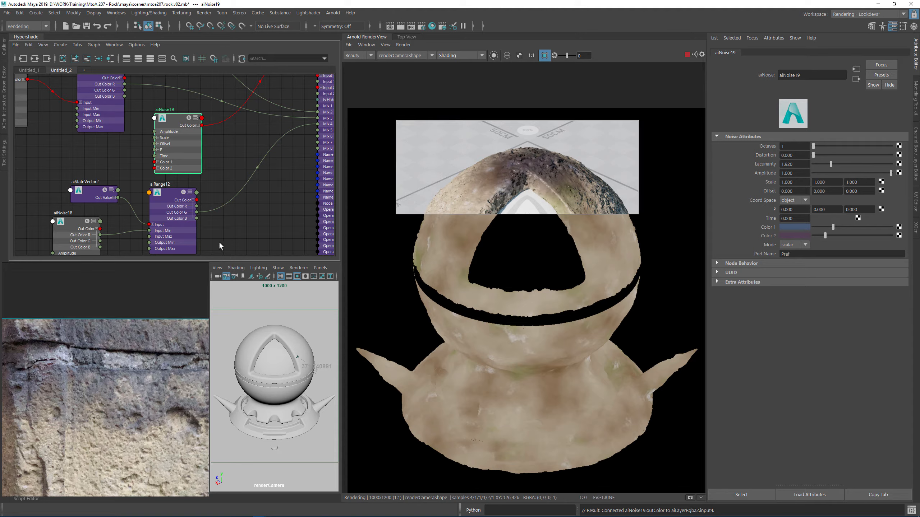
{"action": "middle_click_drag", "start_coordinate": [98, 186], "coordinate": [135, 149], "text": "alt"}
{"action": "left_click", "coordinate": [120, 211]}
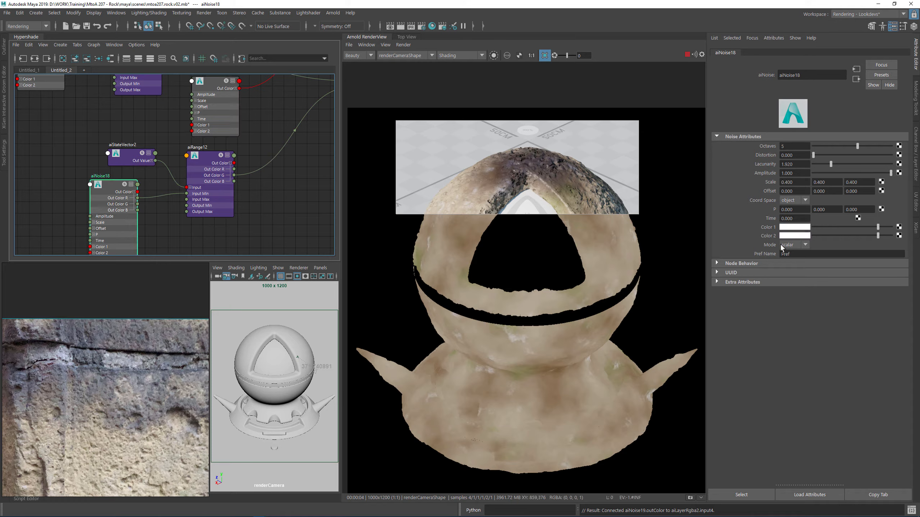
{"action": "left_click_drag", "start_coordinate": [876, 227], "coordinate": [870, 227]}
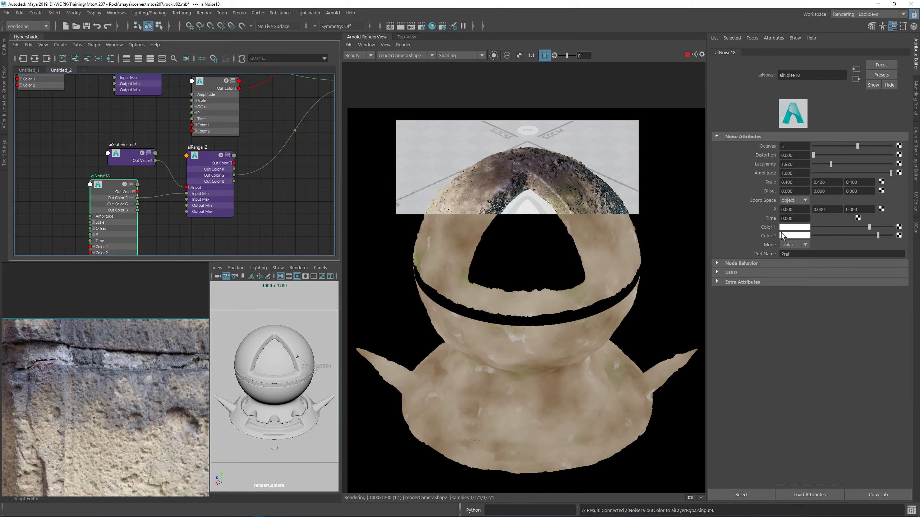
- Lower the brightness of aiNoise18's Color 2 and reduce its Color 1 further to spread the stain over the ball's top
{"action": "left_click", "coordinate": [506, 246]}
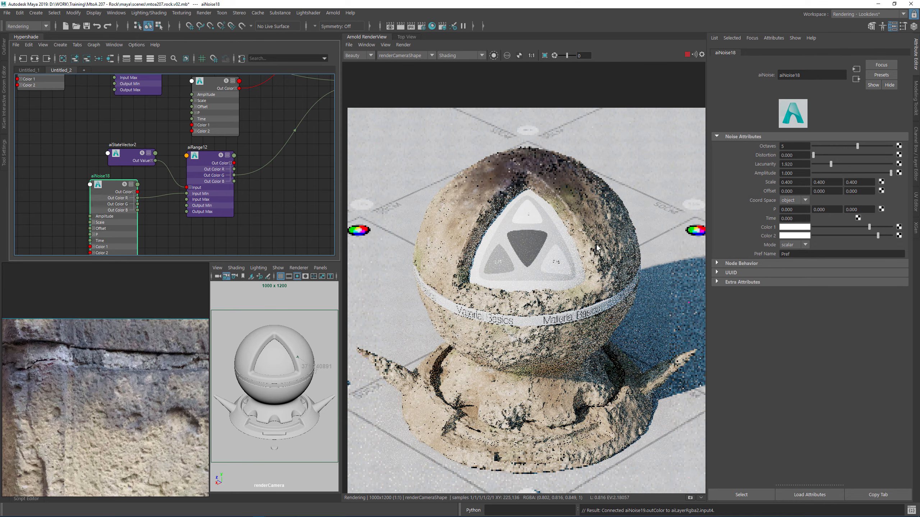
{"action": "left_click_drag", "start_coordinate": [878, 236], "coordinate": [873, 235]}
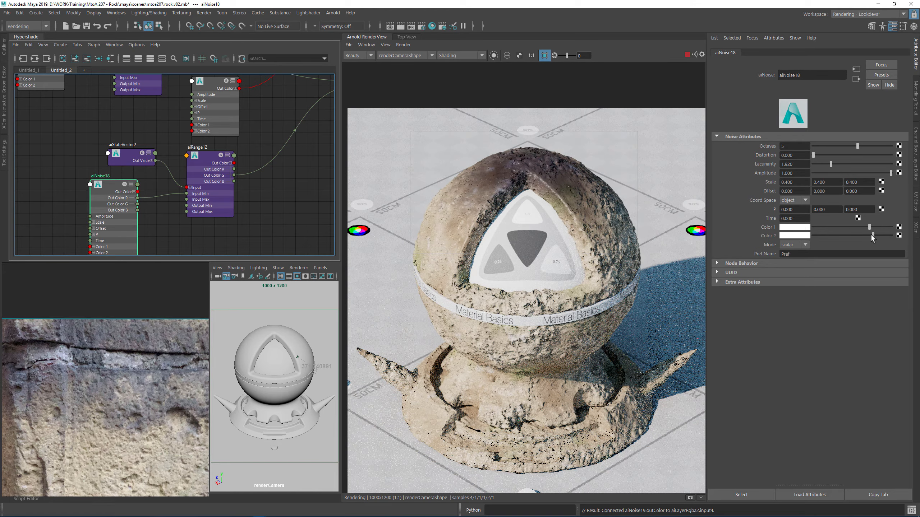
{"action": "left_click_drag", "start_coordinate": [869, 227], "coordinate": [864, 227]}
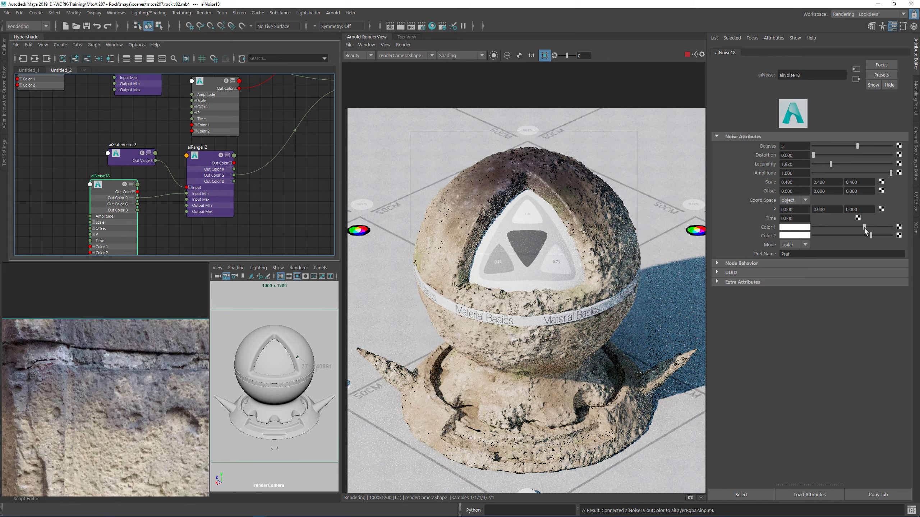
{"action": "left_click", "coordinate": [865, 228]}
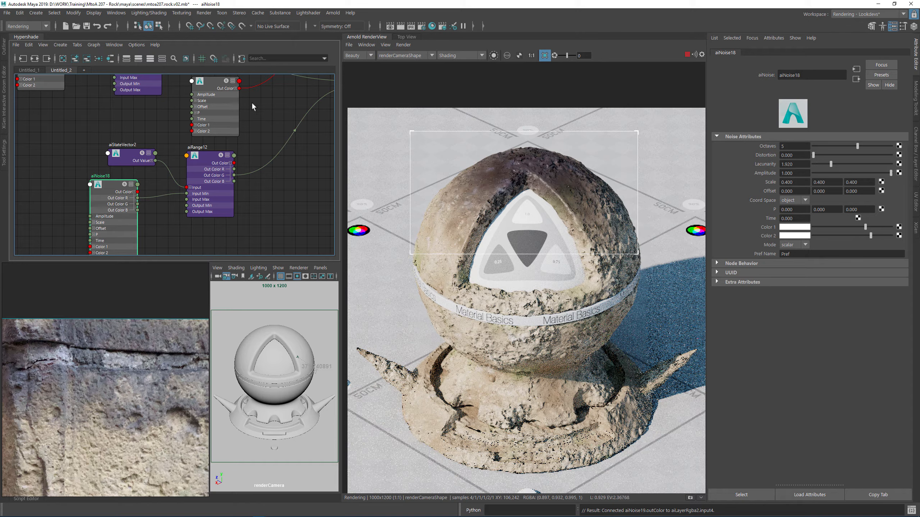
- Adjust the brightness of aiNoise19's Color 2 until the purple stain colour is slightly darker
{"action": "middle_click_drag", "start_coordinate": [252, 106], "coordinate": [261, 117], "text": "alt"}
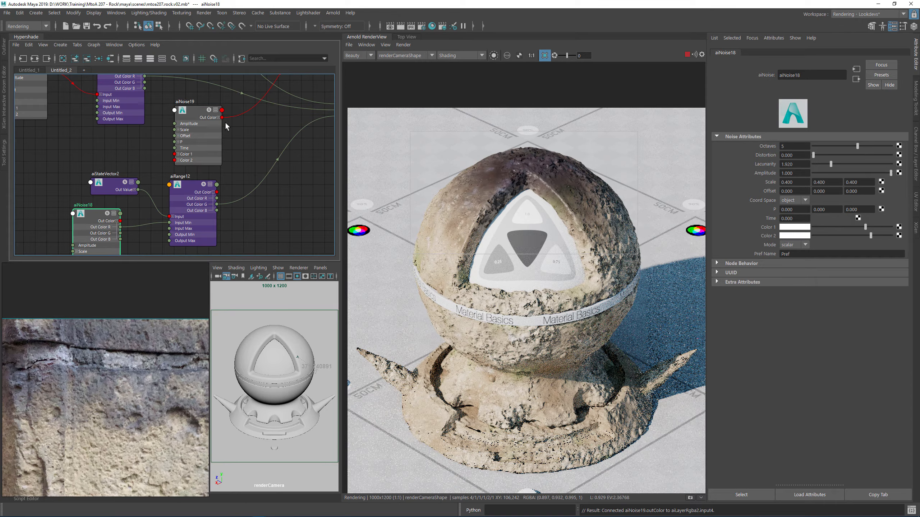
{"action": "left_click", "coordinate": [192, 138]}
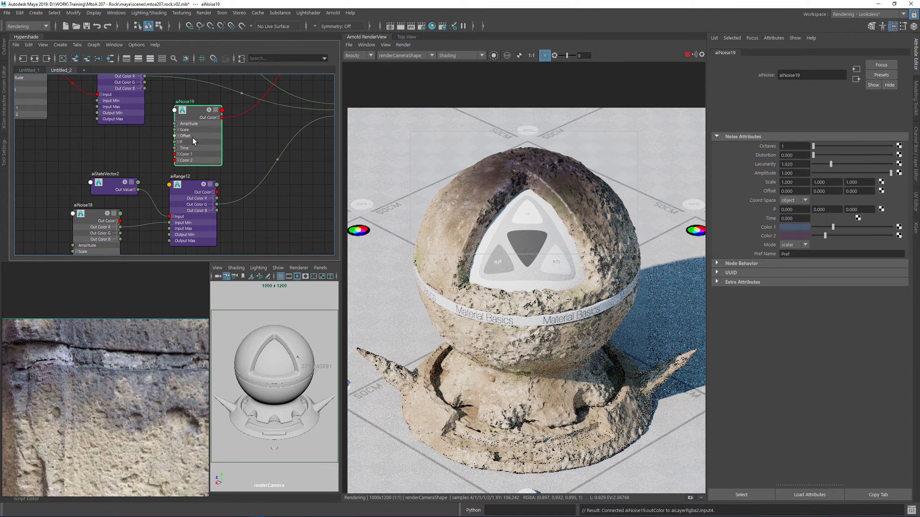
{"action": "left_click", "coordinate": [837, 235]}
{"action": "left_click", "coordinate": [827, 234]}
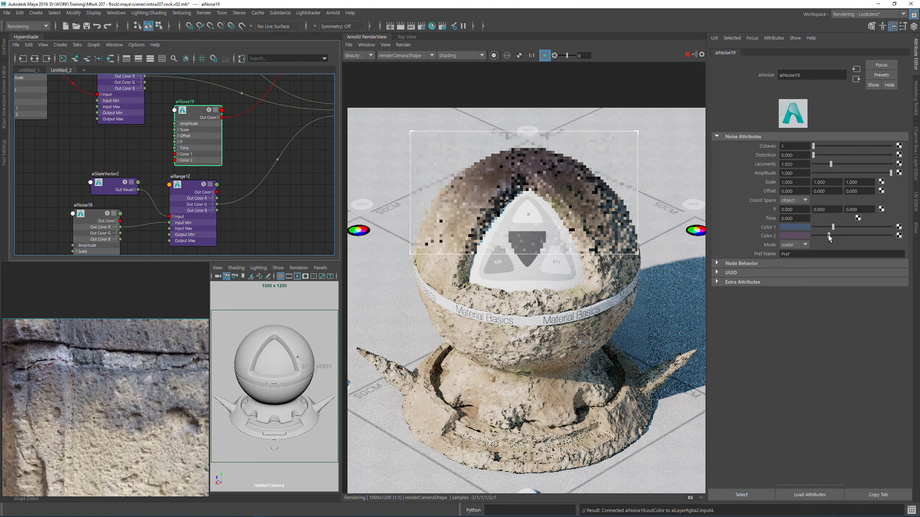
{"action": "left_click", "coordinate": [822, 235]}
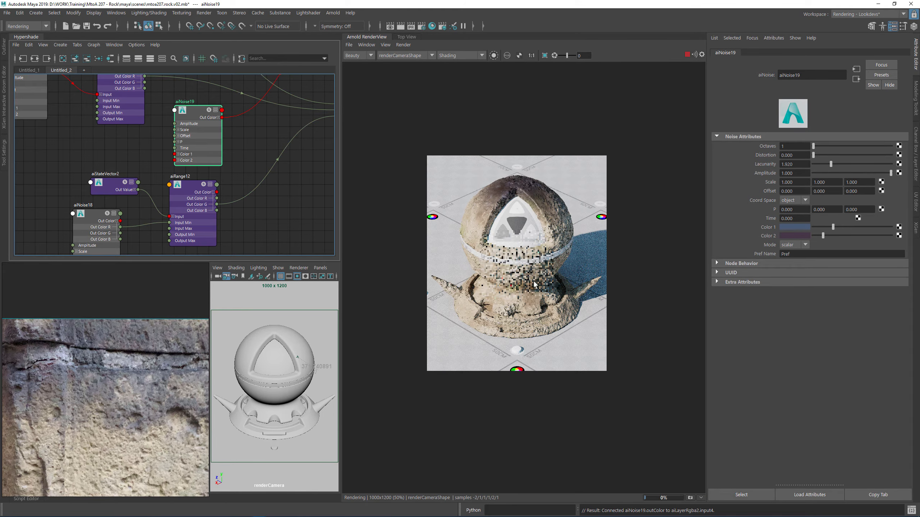
- Compare the full render's stained top and the stone below the Material Basics band with the whole reference column photo
{"action": "scroll", "coordinate": [543, 281], "scroll_direction": "up", "scroll_amount": 1}
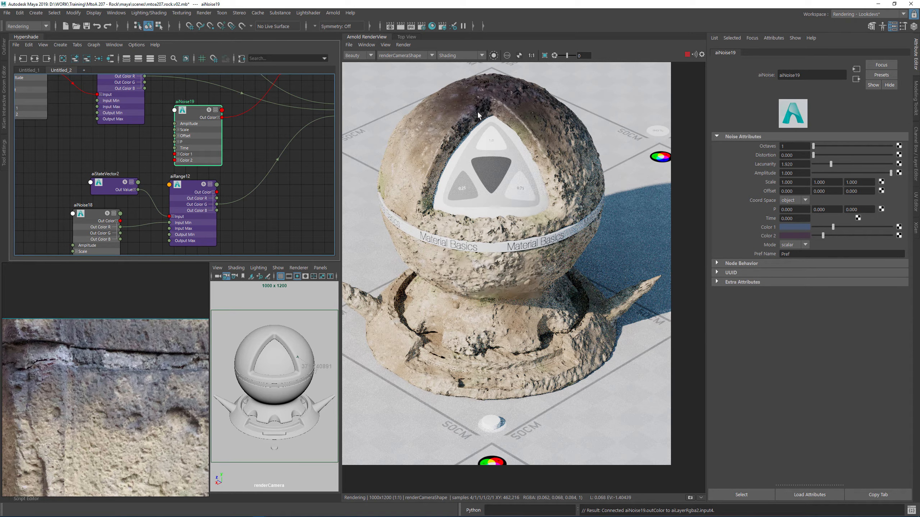
{"action": "middle_click_drag", "start_coordinate": [514, 186], "coordinate": [545, 237]}
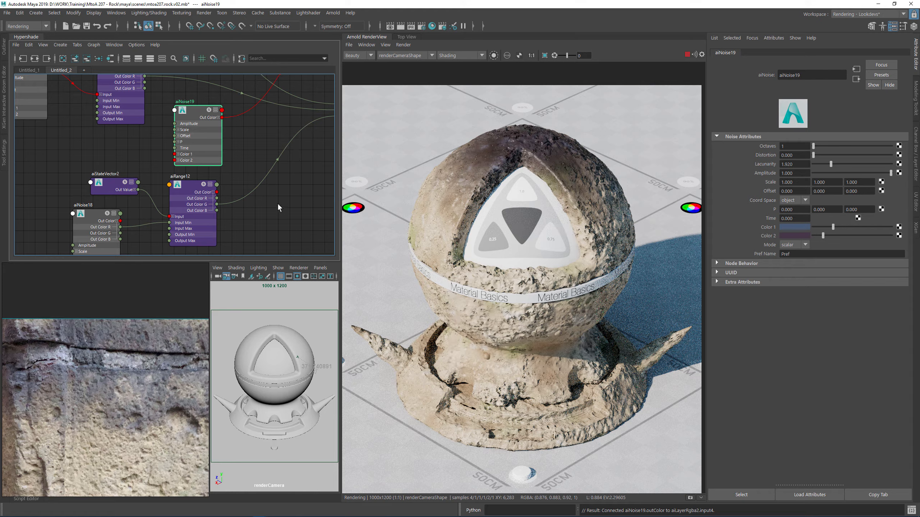
{"action": "scroll", "coordinate": [105, 429], "scroll_direction": "down", "scroll_amount": 3}
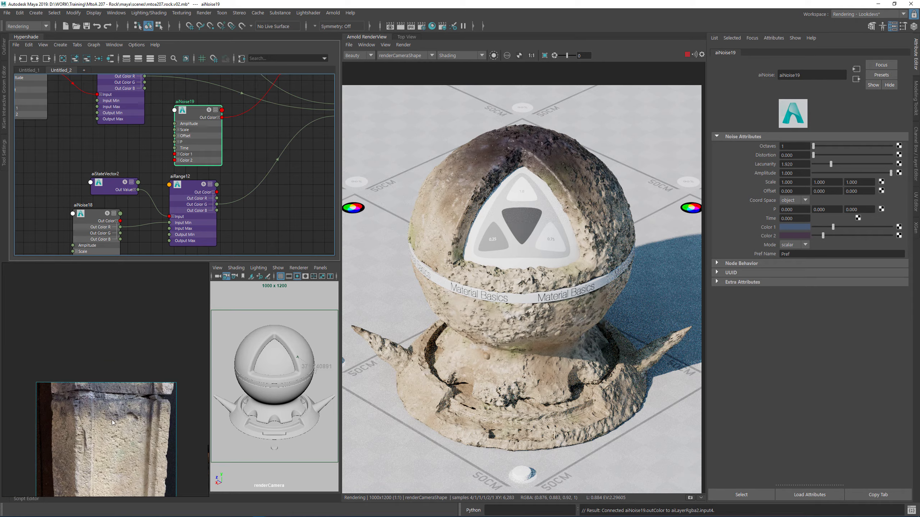
{"action": "middle_click_drag", "start_coordinate": [270, 207], "coordinate": [284, 137]}
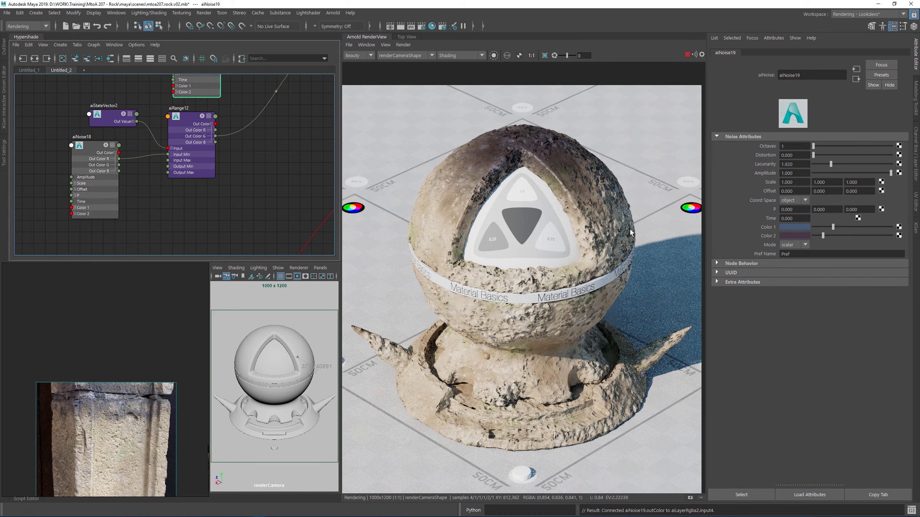
{"action": "scroll", "coordinate": [536, 353], "scroll_direction": "up", "scroll_amount": 5}
{"action": "middle_click_drag", "start_coordinate": [536, 354], "coordinate": [563, 293]}
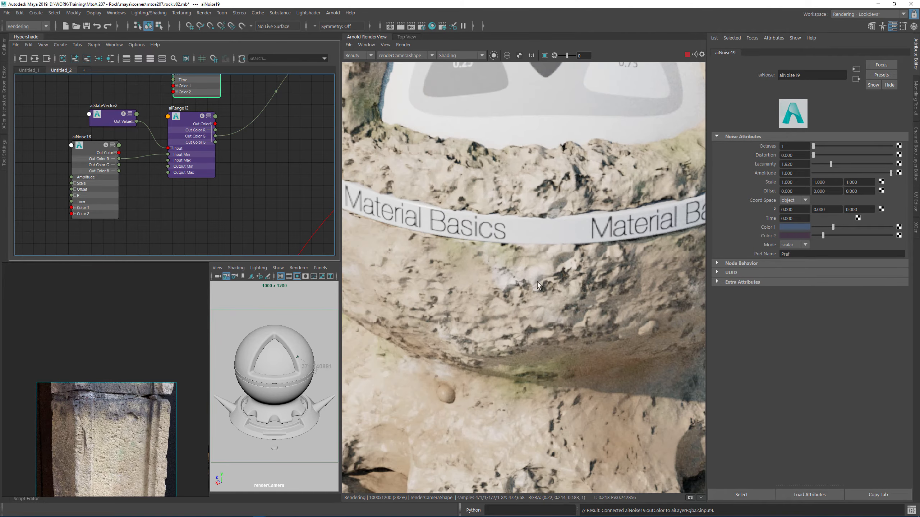
{"action": "scroll", "coordinate": [579, 170], "scroll_direction": "down", "scroll_amount": 5}
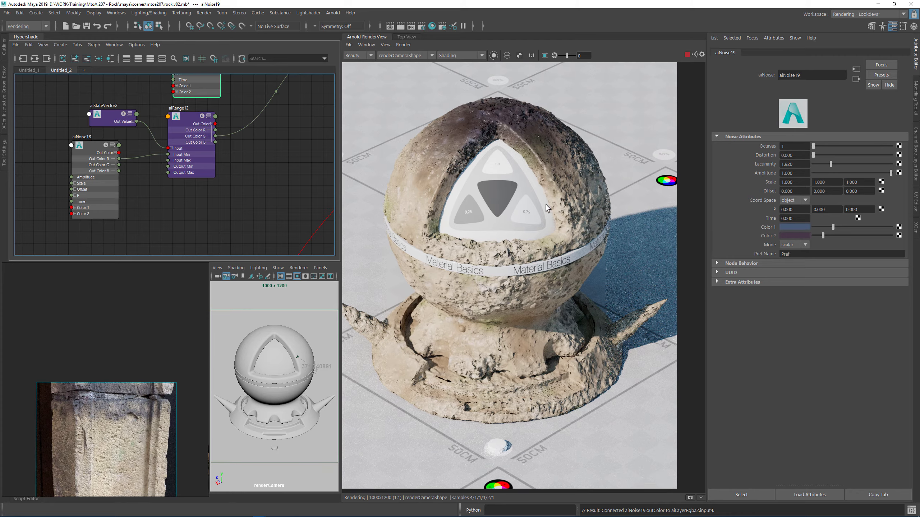
- Isolate aiLayerRgba2 in the render and add an aiAmbientOcclusion node to the graph, deleting its automatically created shading group
{"action": "left_click", "coordinate": [493, 56]}
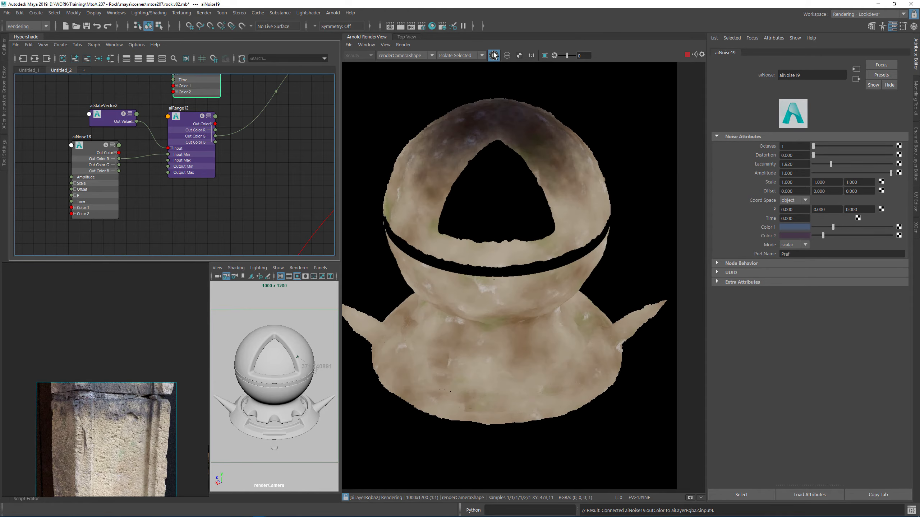
{"action": "left_click", "coordinate": [267, 154]}
{"action": "middle_click_drag", "start_coordinate": [267, 154], "coordinate": [238, 129], "text": "alt"}
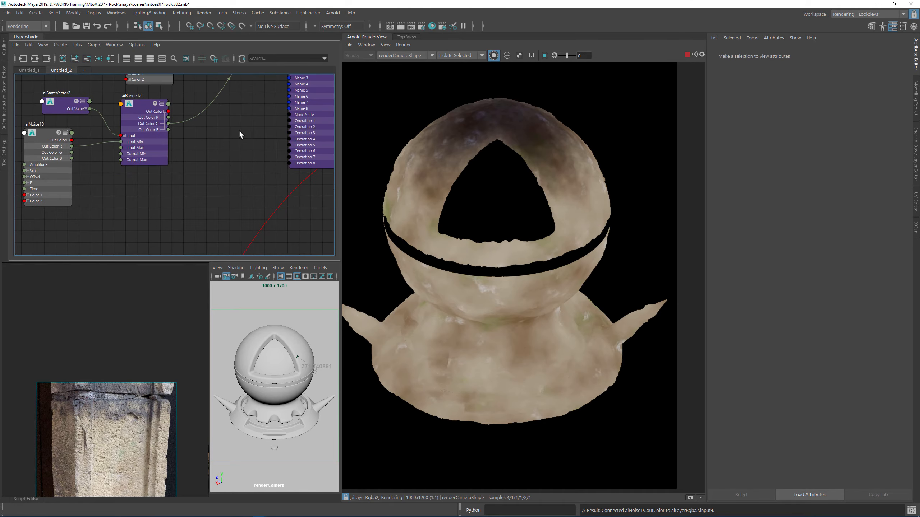
{"action": "key", "text": "Tab"}
{"action": "type", "text": "aim"}
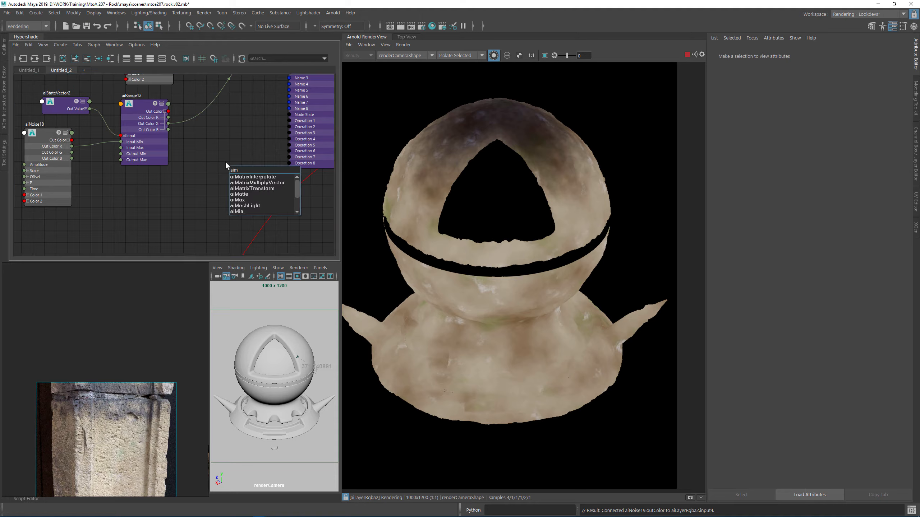
{"action": "key", "text": "BackSpace"}
{"action": "key", "text": "BackSpace"}
{"action": "type", "text": "m"}
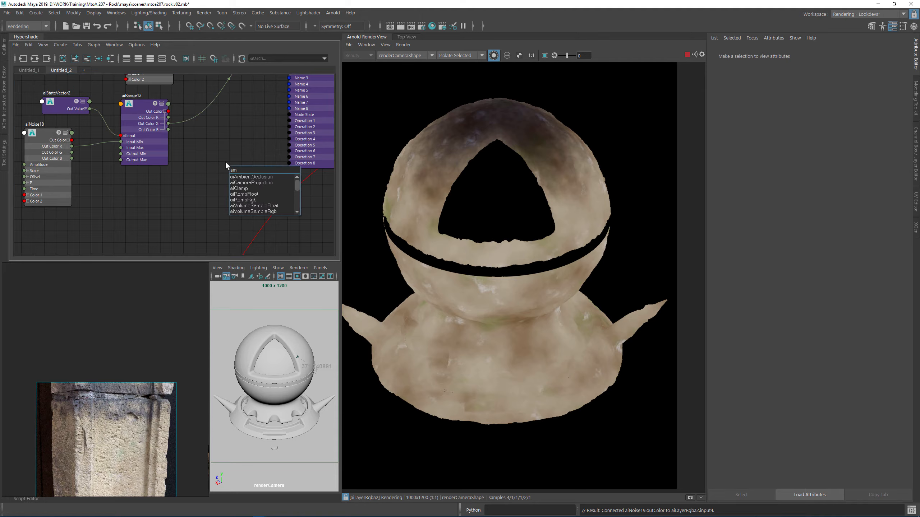
{"action": "key", "text": "Return"}
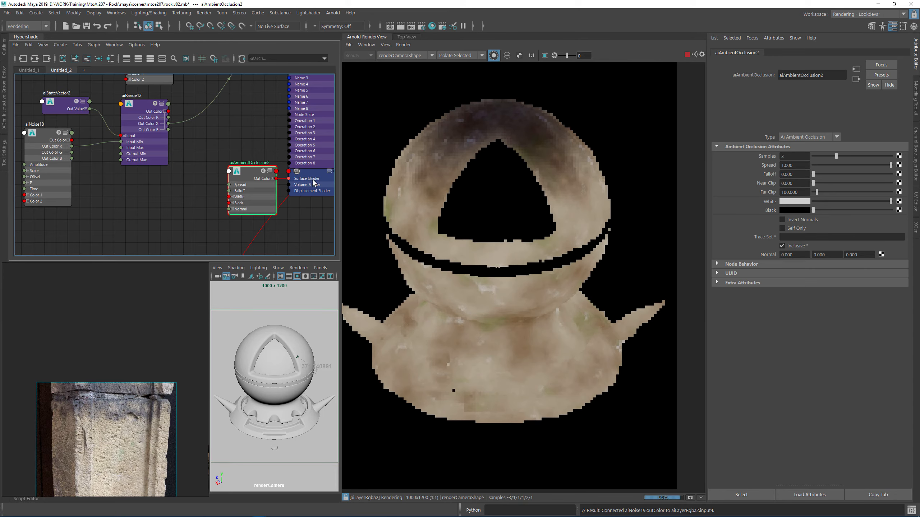
{"action": "left_click_drag", "start_coordinate": [311, 181], "coordinate": [313, 201]}
{"action": "key", "text": "Delete"}
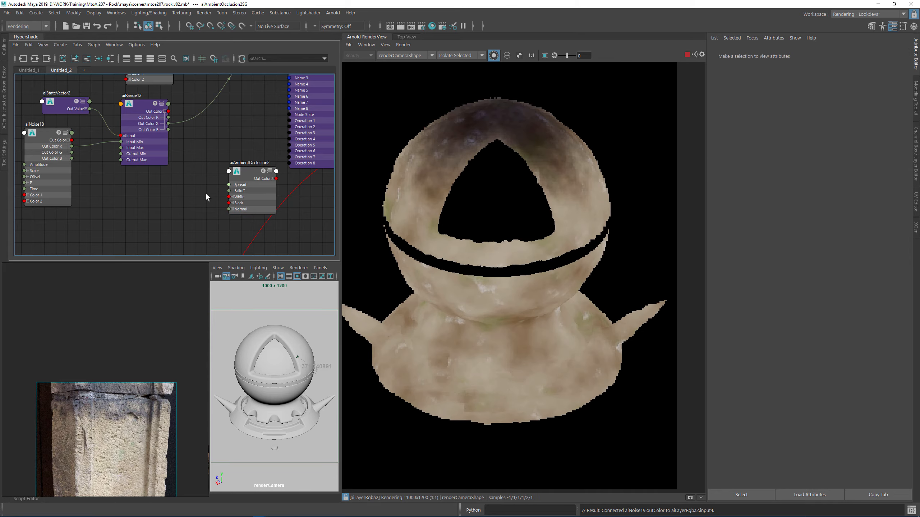
- Place aiAmbientOcclusion2 below aiRange12 and connect its Out Color R to Mix 5 of aiLayerRgba2
{"action": "left_click_drag", "start_coordinate": [248, 188], "coordinate": [160, 205]}
{"action": "left_click", "coordinate": [185, 195]}
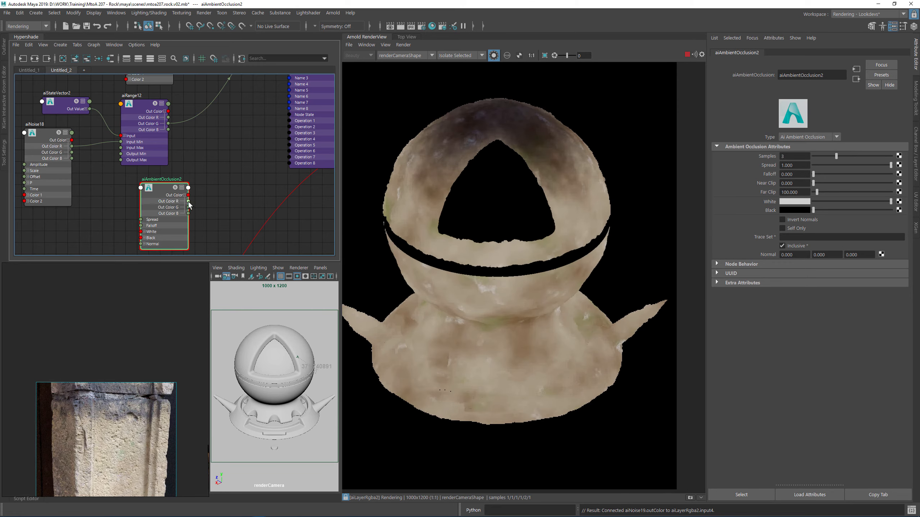
{"action": "left_click_drag", "start_coordinate": [232, 171], "coordinate": [261, 121]}
{"action": "middle_click_drag", "start_coordinate": [232, 209], "coordinate": [183, 177], "text": "alt"}
{"action": "left_click_drag", "start_coordinate": [183, 178], "coordinate": [179, 189]}
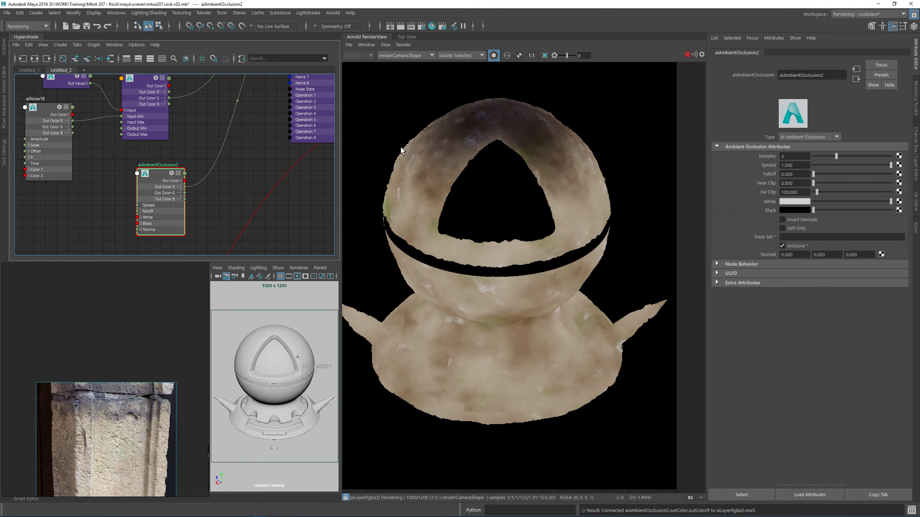
- Enable Layer 5 of aiLayerRgba2 and set its Operation to multiply
{"action": "left_click", "coordinate": [311, 100]}
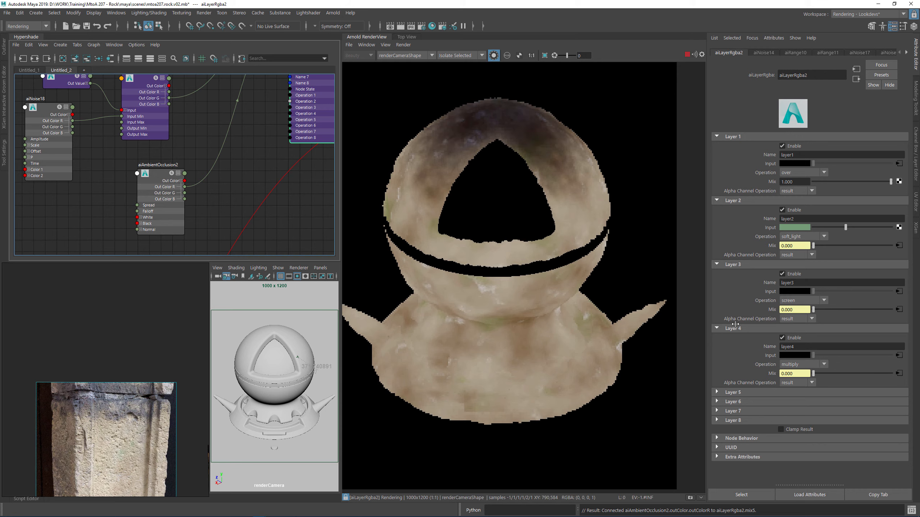
{"action": "left_click", "coordinate": [728, 392]}
{"action": "scroll", "coordinate": [727, 395], "scroll_direction": "down", "scroll_amount": 1}
{"action": "left_click", "coordinate": [786, 368]}
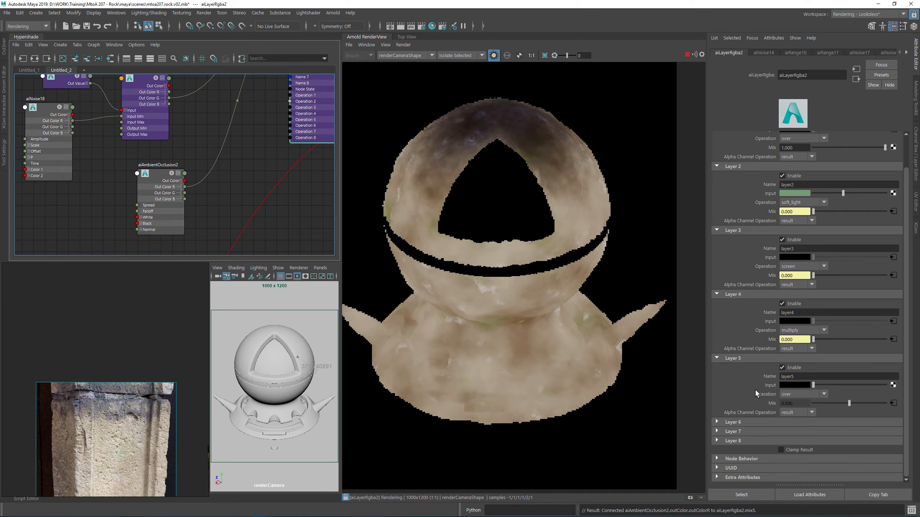
{"action": "left_click", "coordinate": [806, 394]}
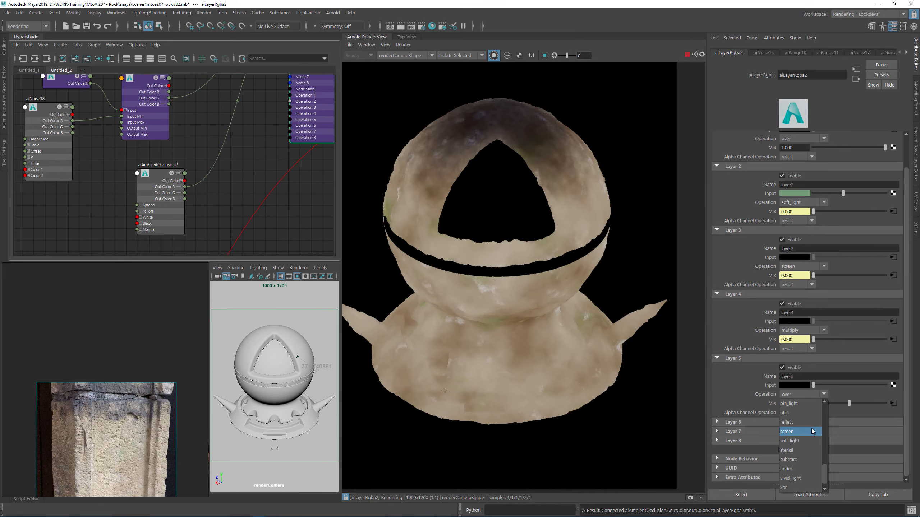
{"action": "scroll", "coordinate": [803, 417], "scroll_direction": "down", "scroll_amount": 3}
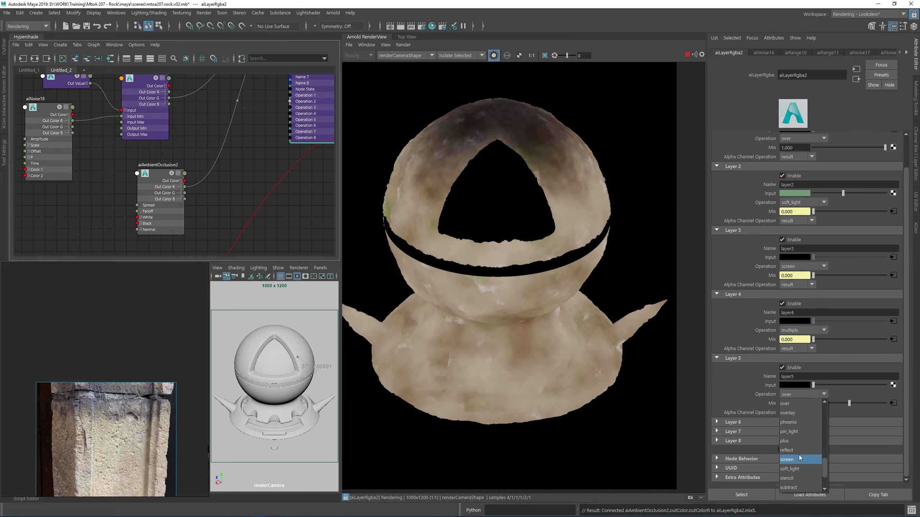
{"action": "scroll", "coordinate": [799, 455], "scroll_direction": "up", "scroll_amount": 1}
{"action": "left_click", "coordinate": [799, 405]}
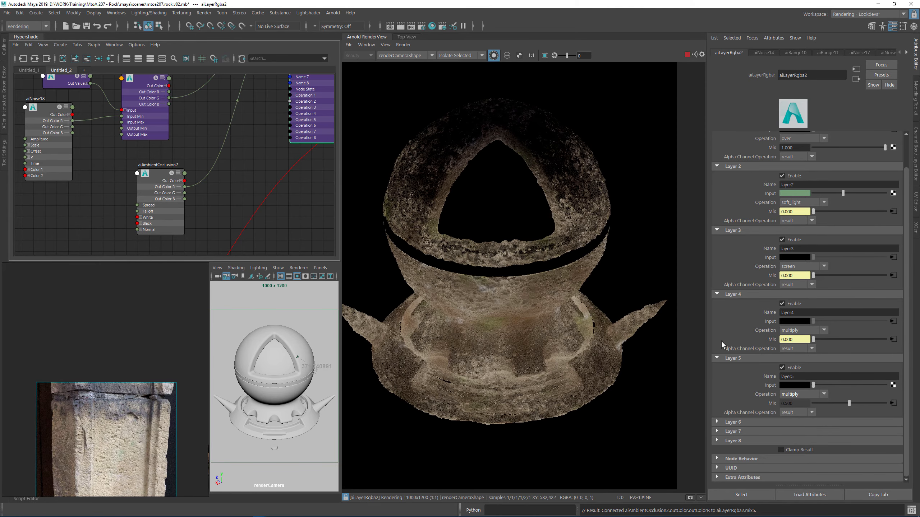
- Set the Far Clip of aiAmbientOcclusion2 to 2
{"action": "left_click", "coordinate": [151, 176]}
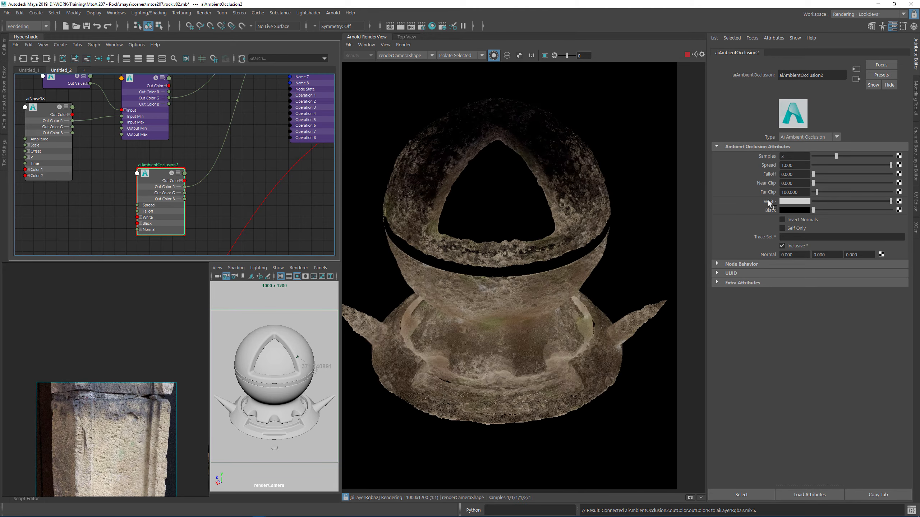
{"action": "left_click_drag", "start_coordinate": [801, 192], "coordinate": [781, 193]}
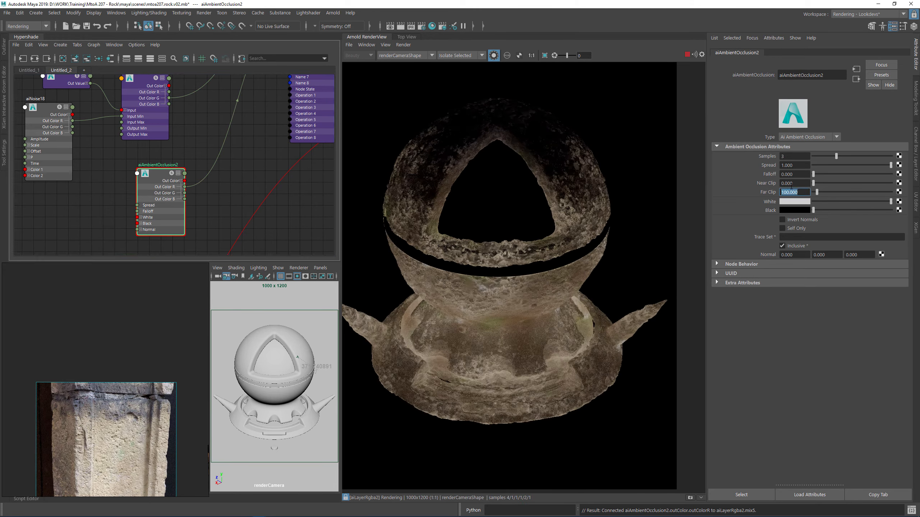
{"action": "type", "text": "2"}
{"action": "key", "text": "Return"}
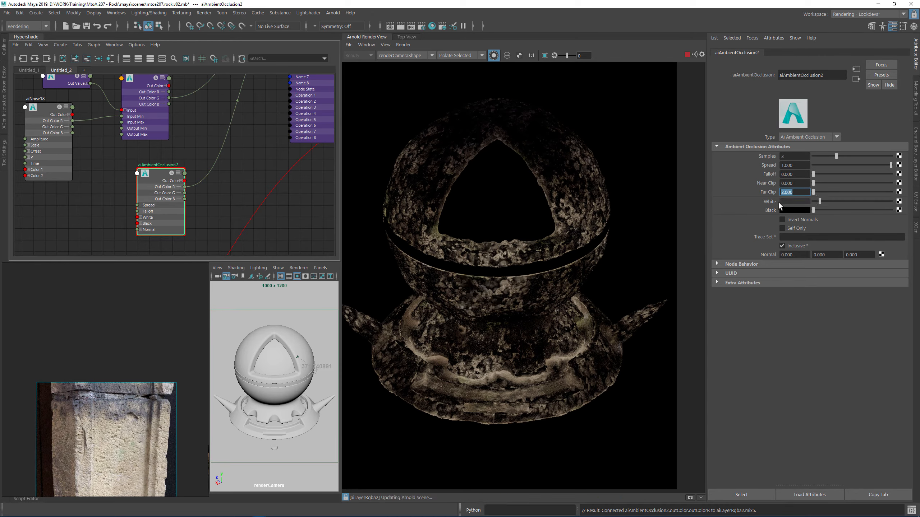
- Invert aiAmbientOcclusion2 by setting its White colour to black and its Black colour to white
{"action": "left_click_drag", "start_coordinate": [795, 202], "coordinate": [756, 204]}
{"action": "left_click_drag", "start_coordinate": [814, 211], "coordinate": [891, 210]}
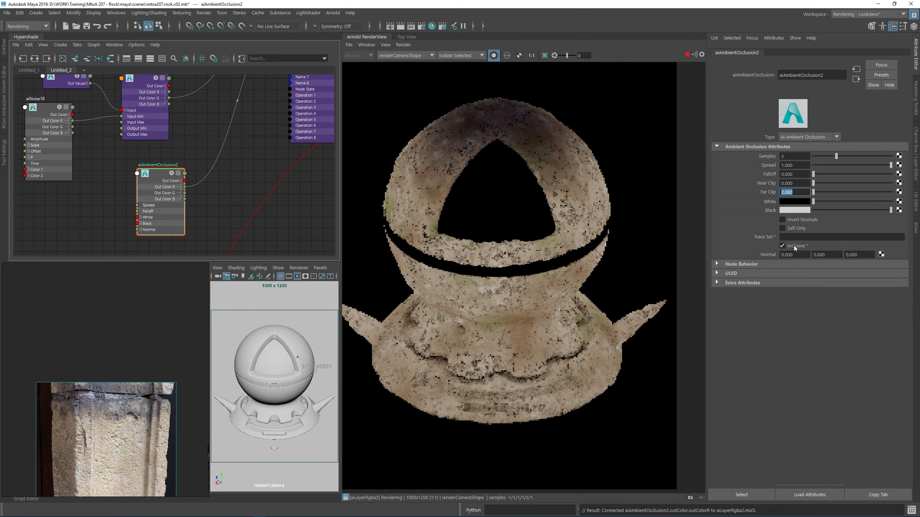
{"action": "scroll", "coordinate": [507, 374], "scroll_direction": "up", "scroll_amount": 3}
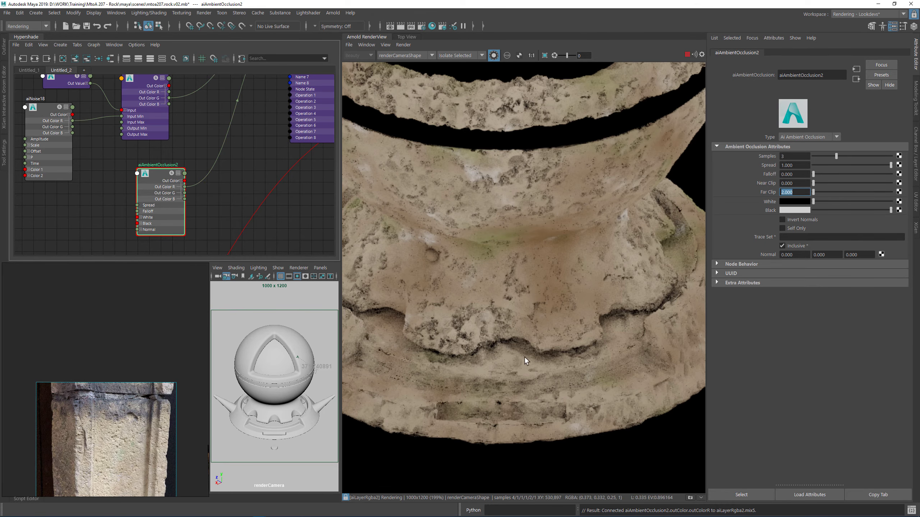
- Set the Far Clip of aiAmbientOcclusion2 to 3
{"action": "scroll", "coordinate": [521, 364], "scroll_direction": "down", "scroll_amount": 2}
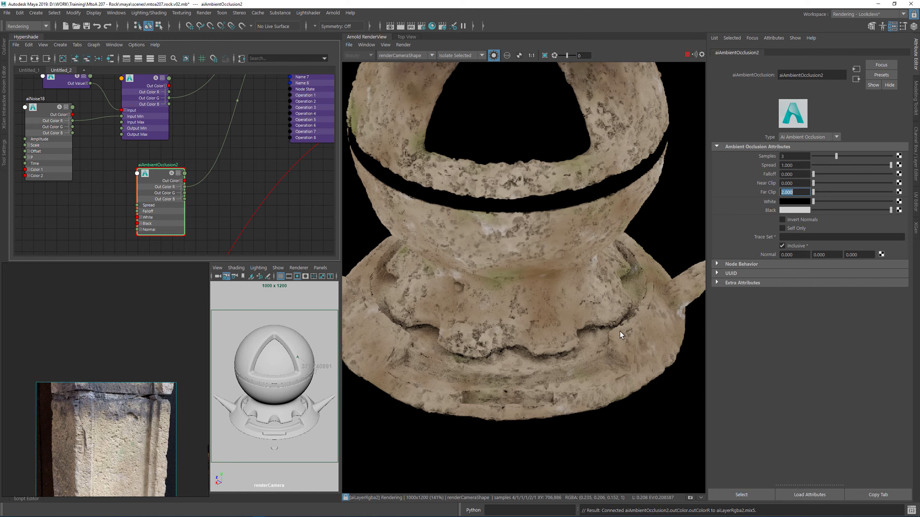
{"action": "scroll", "coordinate": [473, 324], "scroll_direction": "down", "scroll_amount": 1}
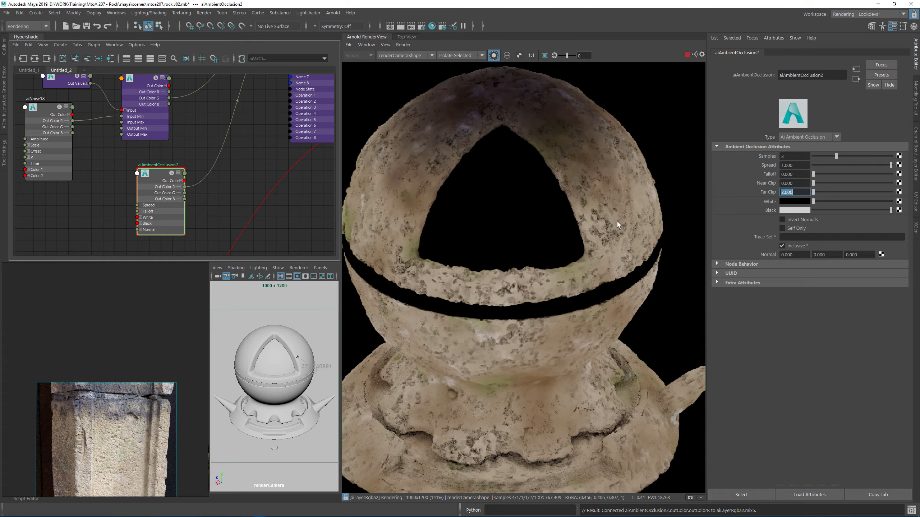
{"action": "scroll", "coordinate": [534, 222], "scroll_direction": "up", "scroll_amount": 1}
{"action": "scroll", "coordinate": [533, 177], "scroll_direction": "down", "scroll_amount": 1}
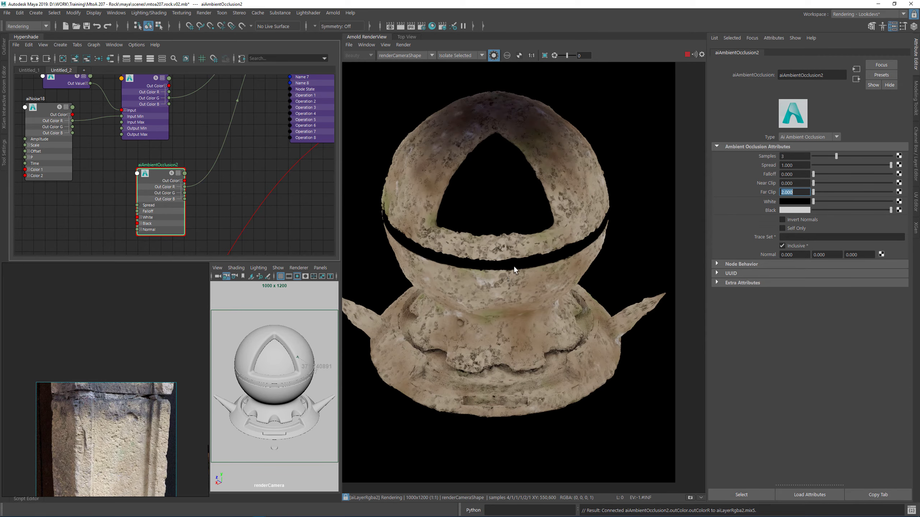
{"action": "scroll", "coordinate": [513, 266], "scroll_direction": "up", "scroll_amount": 2}
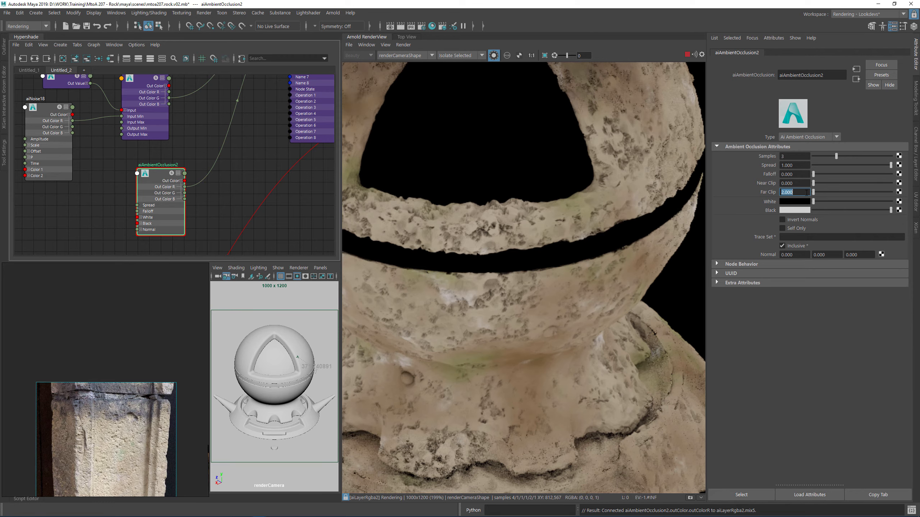
{"action": "type", "text": "3"}
{"action": "key", "text": "Return"}
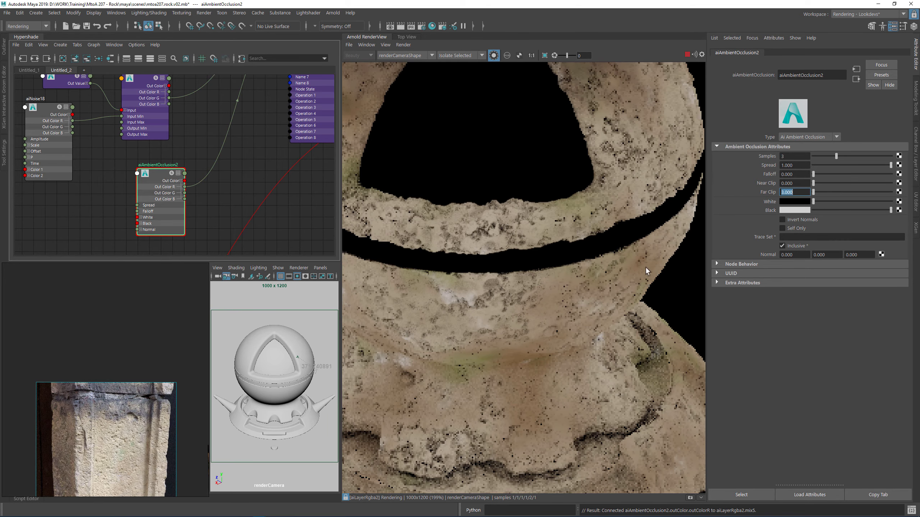
- Add an aiCurvature node to the shader graph, just below aiAmbientOcclusion2
{"action": "scroll", "coordinate": [552, 250], "scroll_direction": "down", "scroll_amount": 2}
{"action": "middle_click_drag", "start_coordinate": [220, 233], "coordinate": [210, 180], "text": "alt"}
{"action": "left_click", "coordinate": [214, 186]}
{"action": "key", "text": "Tab"}
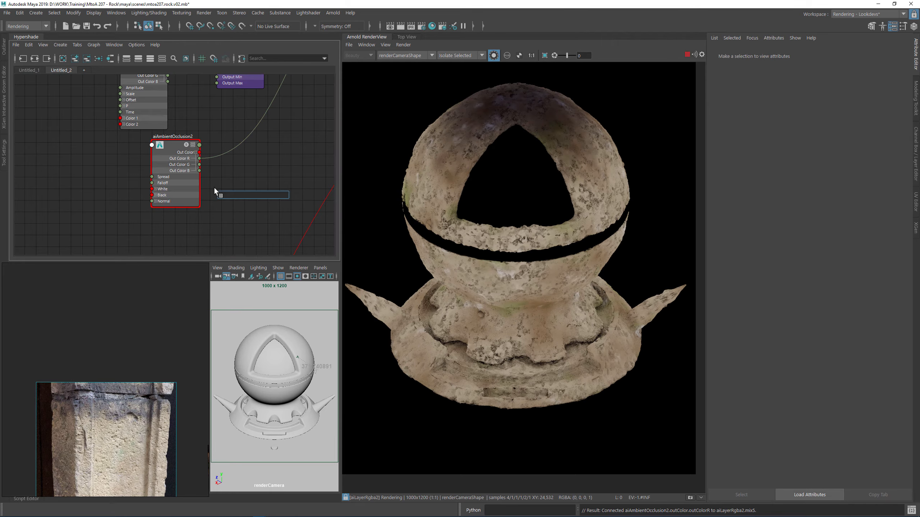
{"action": "type", "text": "cr"}
{"action": "key", "text": "BackSpace"}
{"action": "type", "text": "urv"}
{"action": "key", "text": "Return"}
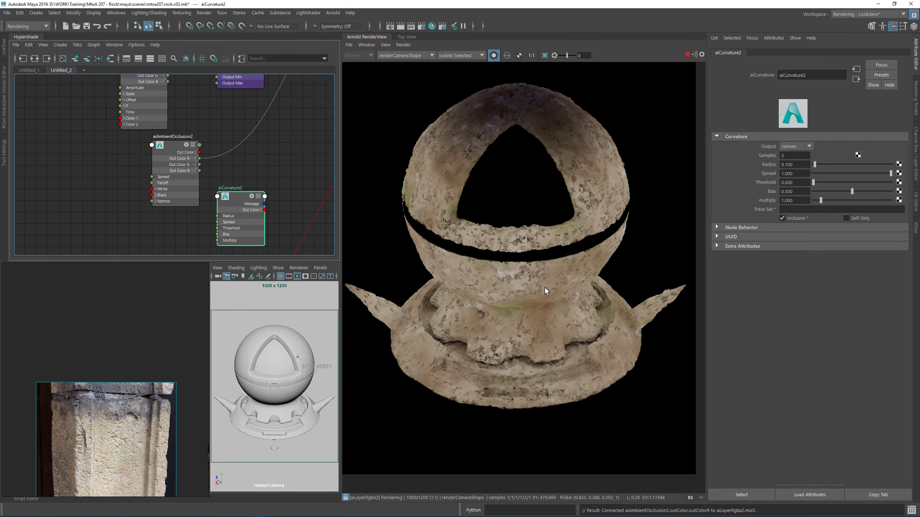
- Connect the curvature node's Out Color R to Mix 6 of aiLayerRgba2
{"action": "left_click", "coordinate": [261, 210]}
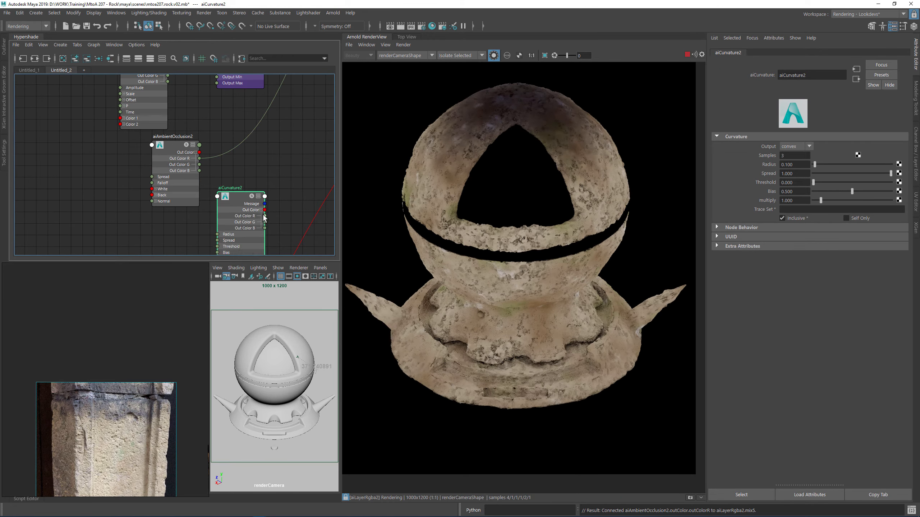
{"action": "middle_click_drag", "start_coordinate": [299, 154], "coordinate": [227, 221], "text": "alt"}
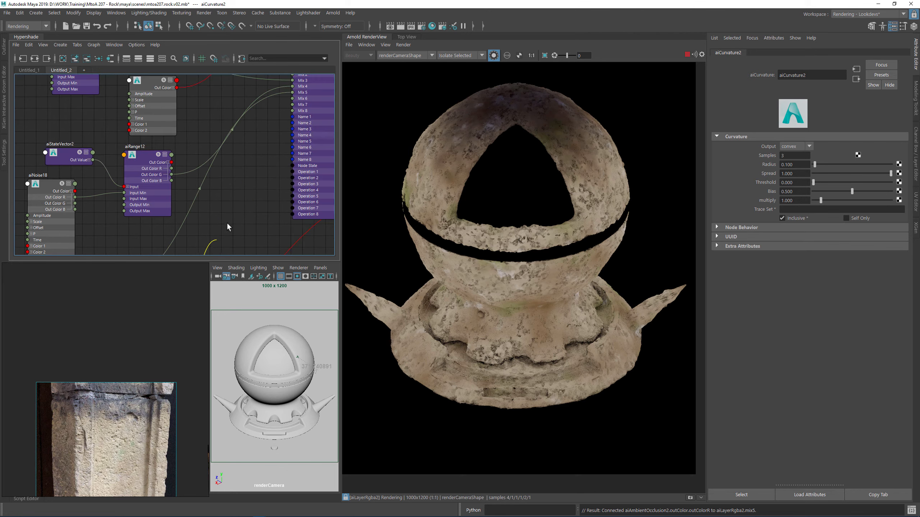
{"action": "left_click", "coordinate": [293, 98]}
- Enable Layer 6 of aiLayerRgba2 and set its Operation to screen
{"action": "left_click", "coordinate": [730, 421]}
{"action": "left_click", "coordinate": [782, 431]}
{"action": "scroll", "coordinate": [772, 434], "scroll_direction": "down", "scroll_amount": 2}
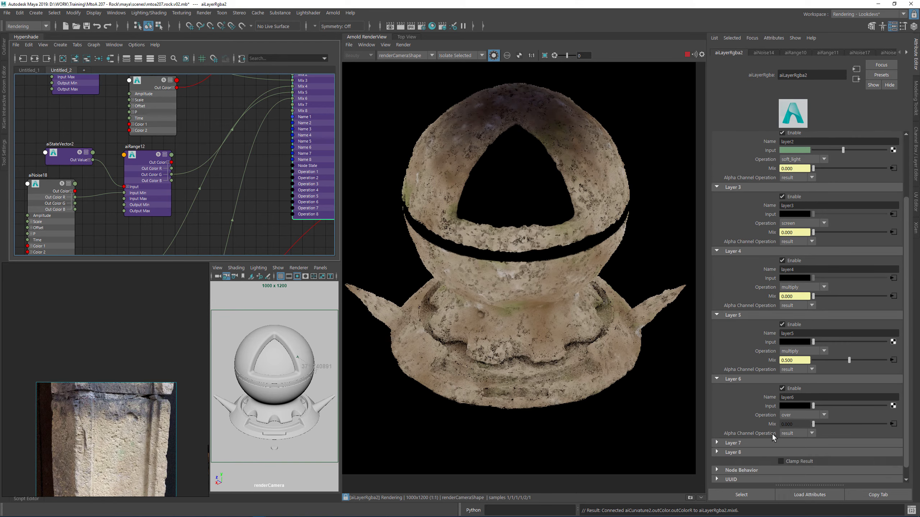
{"action": "left_click", "coordinate": [795, 412]}
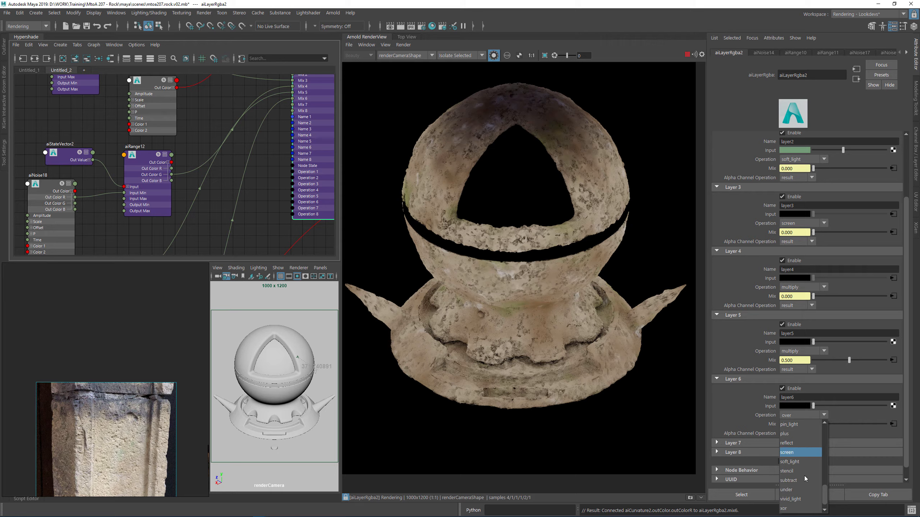
{"action": "left_click", "coordinate": [803, 453]}
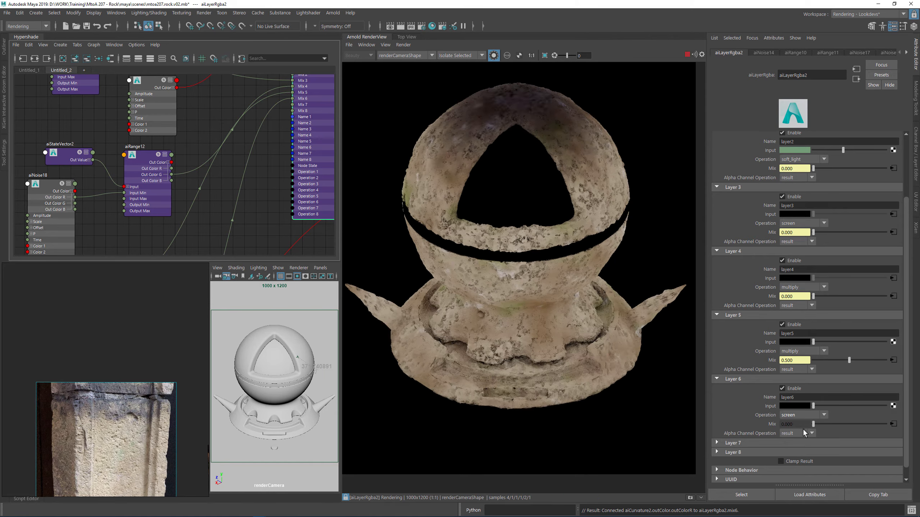
- Raise the Layer 6 Input colour to near white while rendering a crop region on the sphere's upper part
{"action": "scroll", "coordinate": [472, 141], "scroll_direction": "up", "scroll_amount": 2}
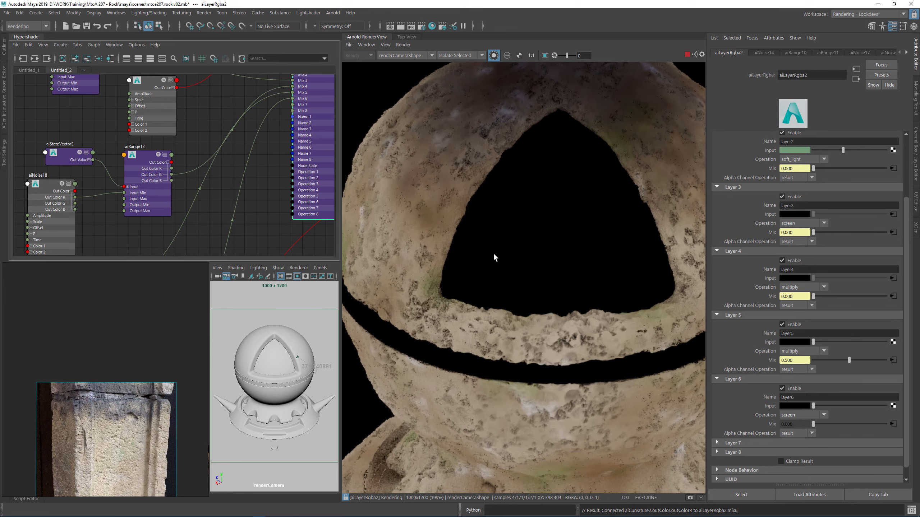
{"action": "middle_click_drag", "start_coordinate": [263, 151], "coordinate": [275, 135], "text": "alt"}
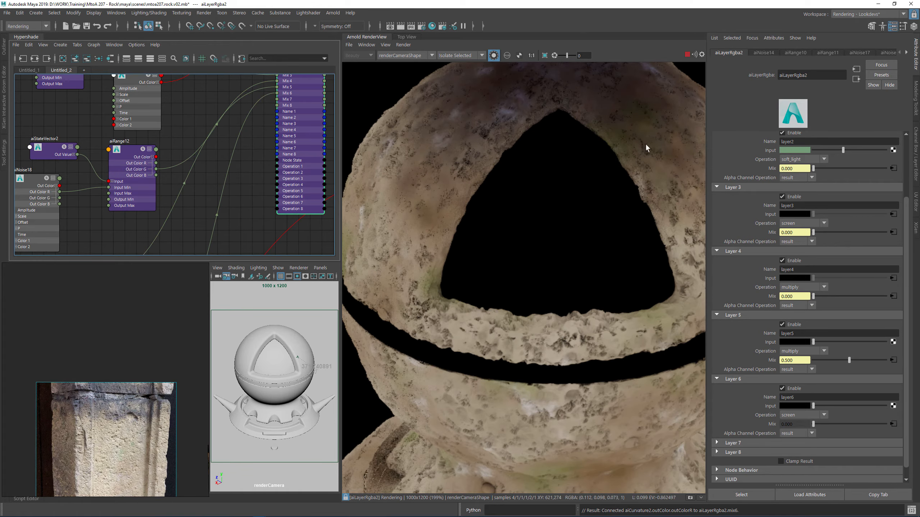
{"action": "middle_click_drag", "start_coordinate": [645, 144], "coordinate": [499, 177]}
{"action": "left_click_drag", "start_coordinate": [442, 105], "coordinate": [591, 258], "text": "shift"}
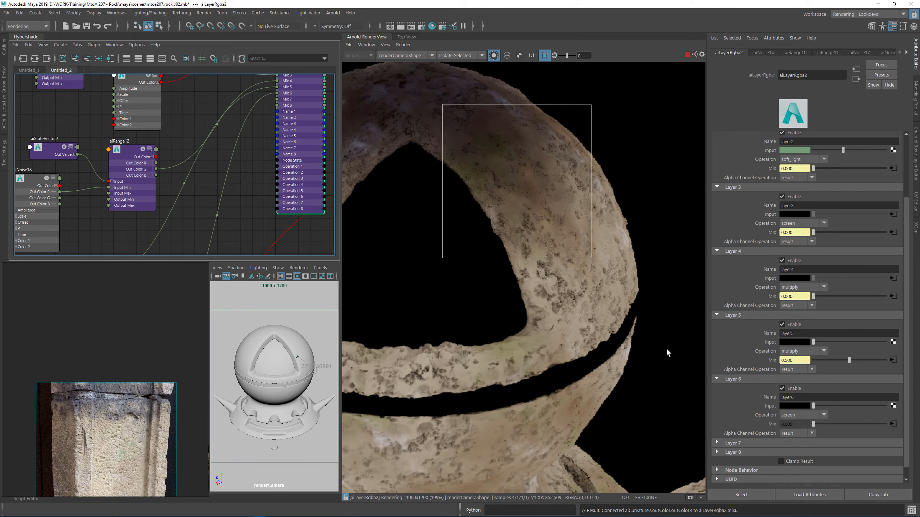
{"action": "left_click_drag", "start_coordinate": [815, 402], "coordinate": [885, 405]}
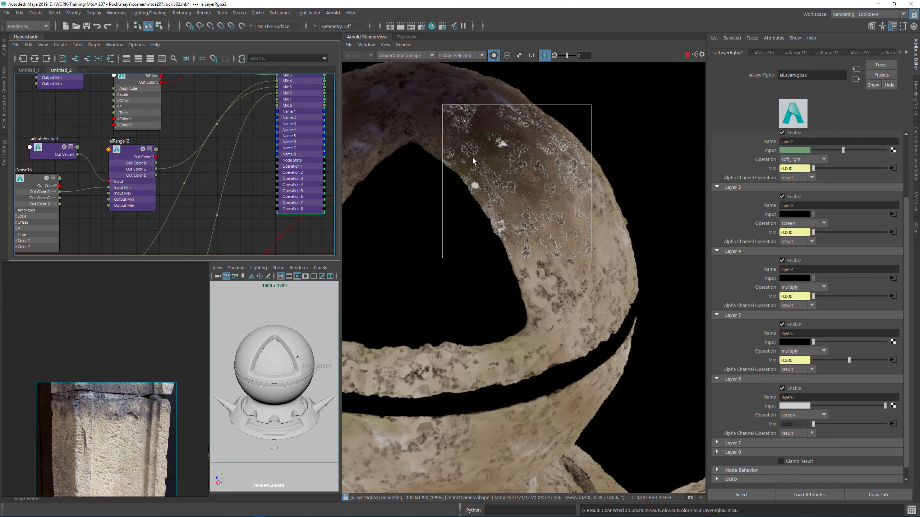
- Render a crop region over the neck of the model to examine the curvature highlights on its edges
{"action": "middle_click_drag", "start_coordinate": [502, 338], "coordinate": [592, 239]}
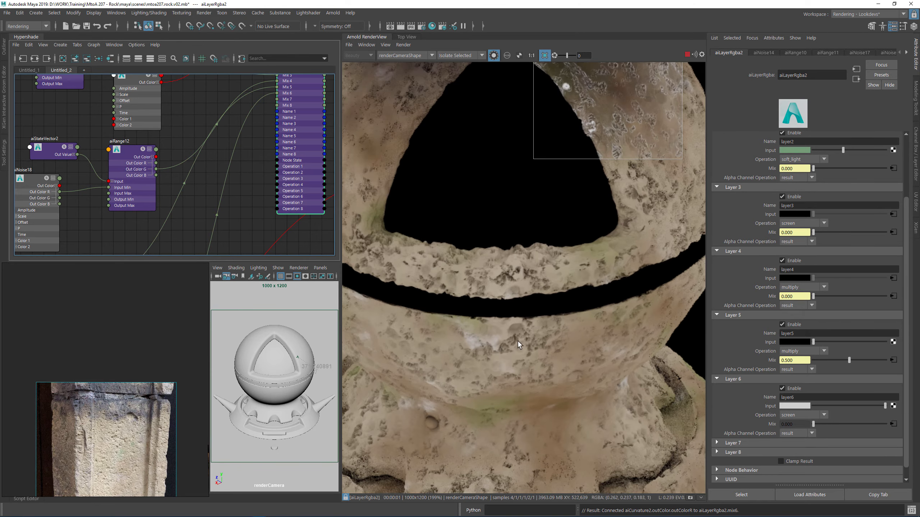
{"action": "left_click", "coordinate": [518, 341]}
{"action": "middle_click_drag", "start_coordinate": [539, 338], "coordinate": [652, 323]}
{"action": "middle_click_drag", "start_coordinate": [583, 235], "coordinate": [460, 226]}
{"action": "left_click_drag", "start_coordinate": [435, 204], "coordinate": [592, 361], "text": "shift"}
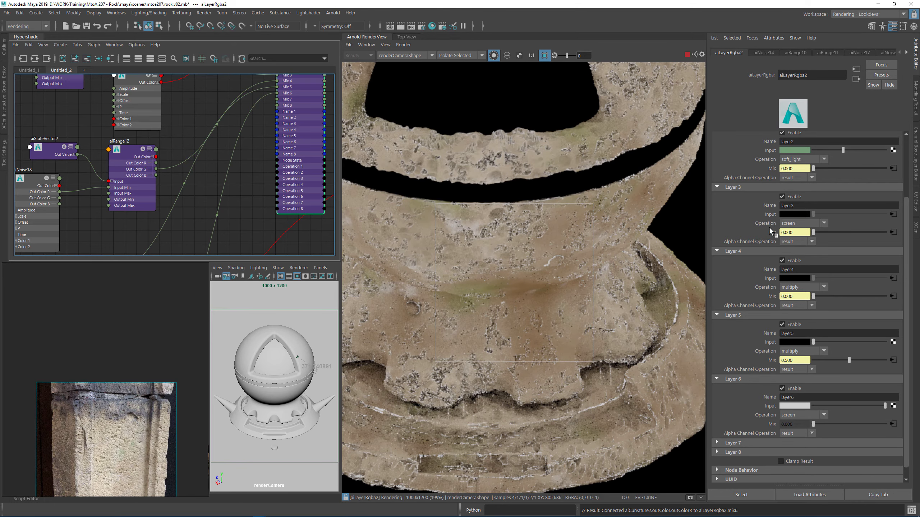
- Set the Radius of aiCurvature2 to 0.3 and its Samples to 6
{"action": "middle_click_drag", "start_coordinate": [103, 226], "coordinate": [189, 108], "text": "alt"}
{"action": "left_click", "coordinate": [164, 162]}
{"action": "left_click", "coordinate": [221, 218]}
{"action": "left_click_drag", "start_coordinate": [800, 164], "coordinate": [760, 163]}
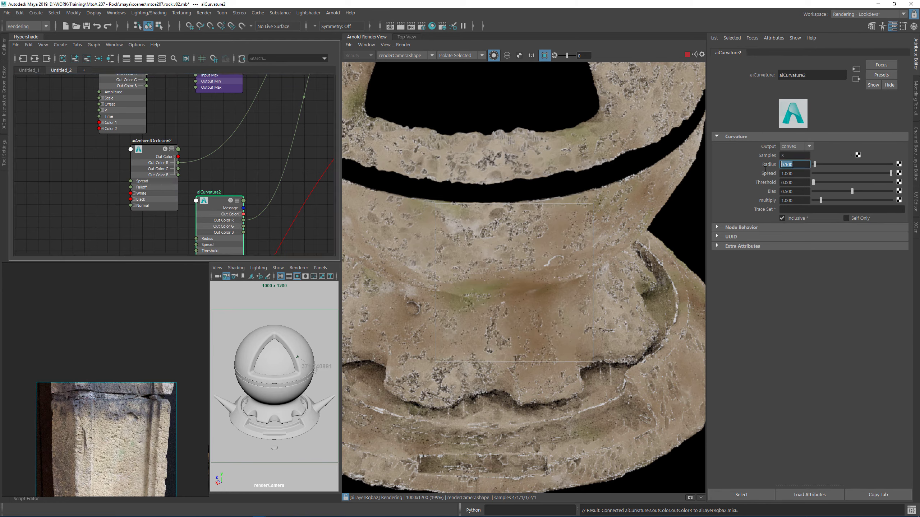
{"action": "type", "text": "0.3"}
{"action": "key", "text": "Return"}
{"action": "key", "text": "shift+Tab"}
{"action": "type", "text": "6"}
{"action": "key", "text": "Return"}
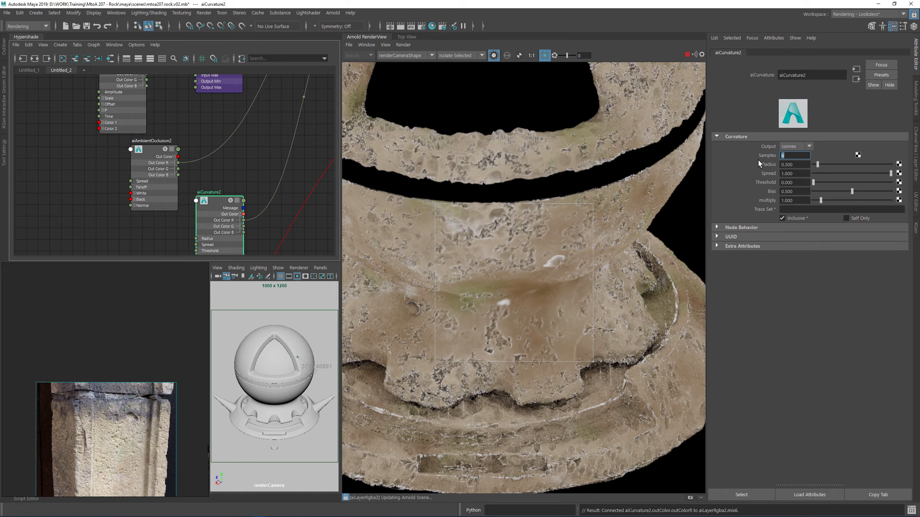
- Check the edge highlights across the whole model and set the Layer 6 Input colour of aiLayerRgba2 to mid grey
{"action": "scroll", "coordinate": [561, 257], "scroll_direction": "down", "scroll_amount": 2}
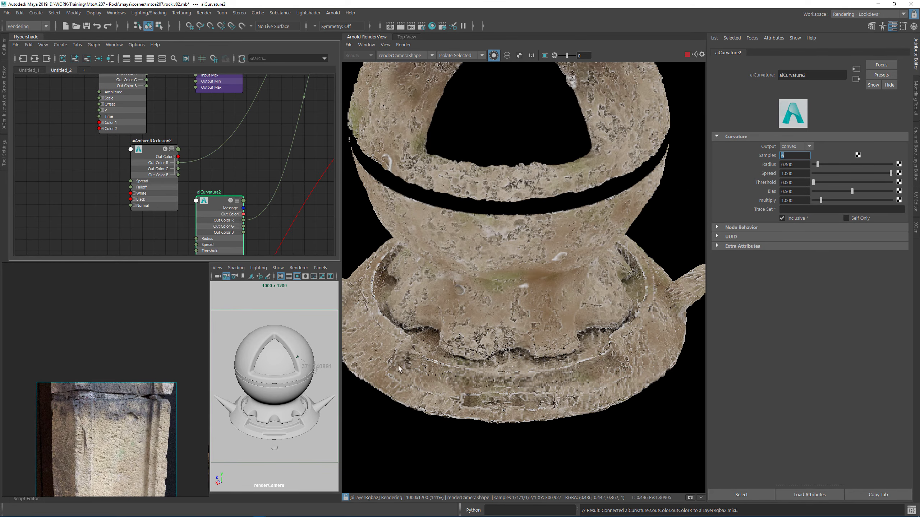
{"action": "scroll", "coordinate": [398, 365], "scroll_direction": "up", "scroll_amount": 2}
{"action": "middle_click_drag", "start_coordinate": [616, 145], "coordinate": [516, 320]}
{"action": "middle_click_drag", "start_coordinate": [622, 79], "coordinate": [566, 288]}
{"action": "middle_click_drag", "start_coordinate": [451, 202], "coordinate": [573, 136]}
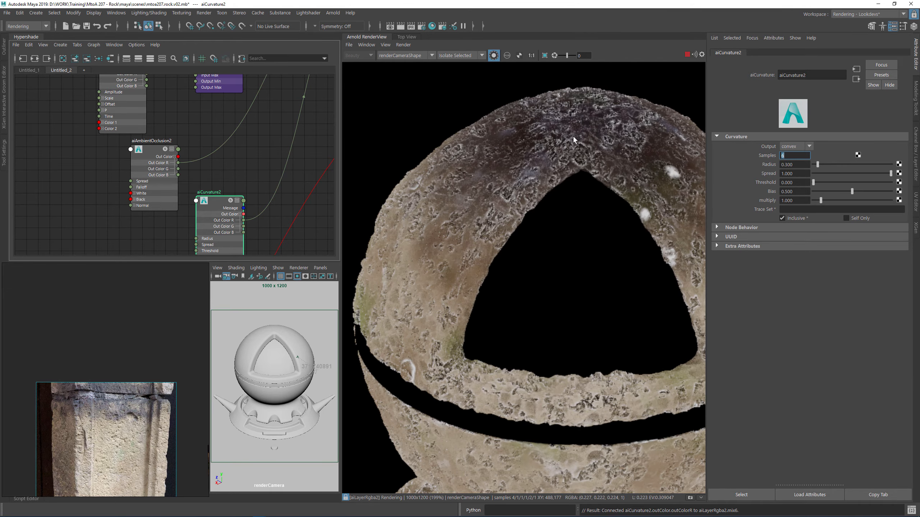
{"action": "scroll", "coordinate": [156, 170], "scroll_direction": "down", "scroll_amount": 3}
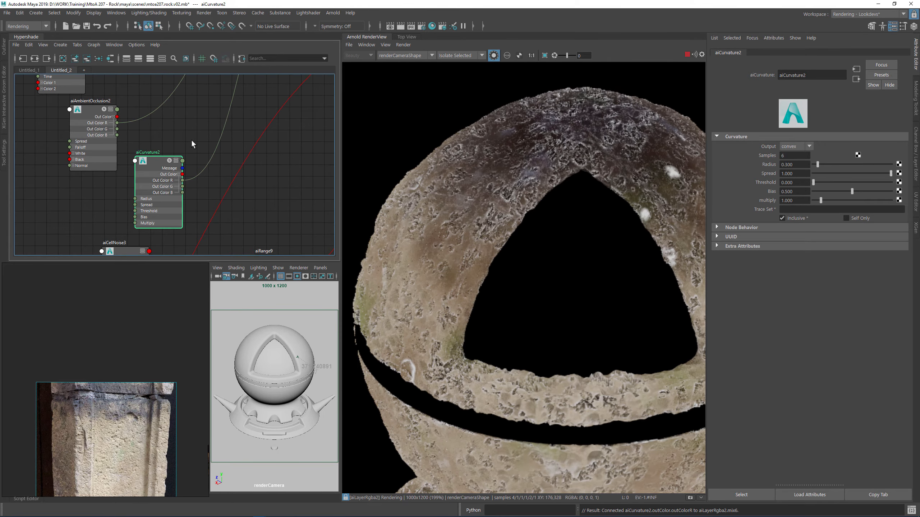
{"action": "scroll", "coordinate": [195, 136], "scroll_direction": "down", "scroll_amount": 2}
{"action": "middle_click_drag", "start_coordinate": [204, 129], "coordinate": [192, 209], "text": "alt"}
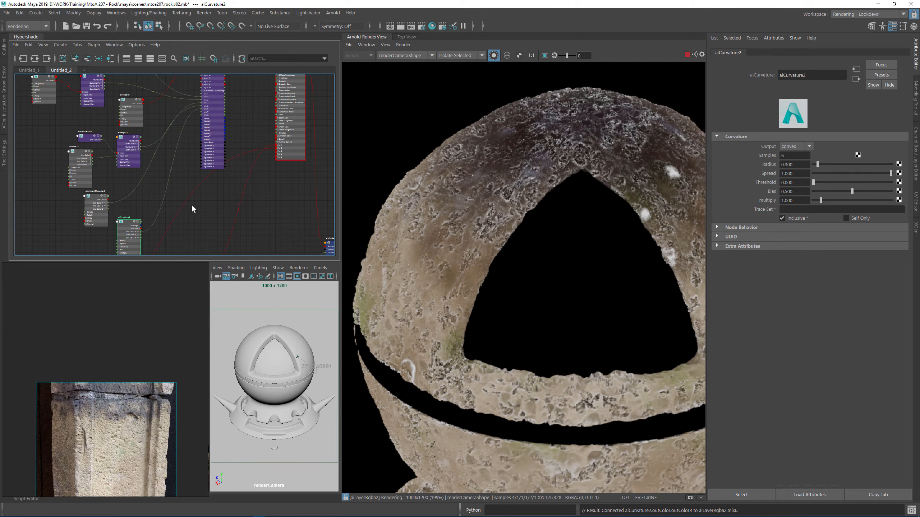
{"action": "left_click", "coordinate": [210, 130]}
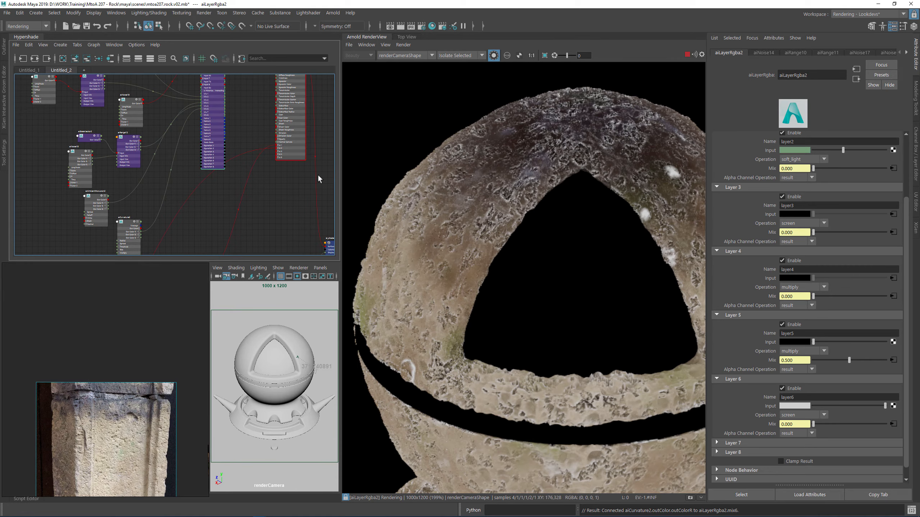
{"action": "left_click", "coordinate": [845, 406]}
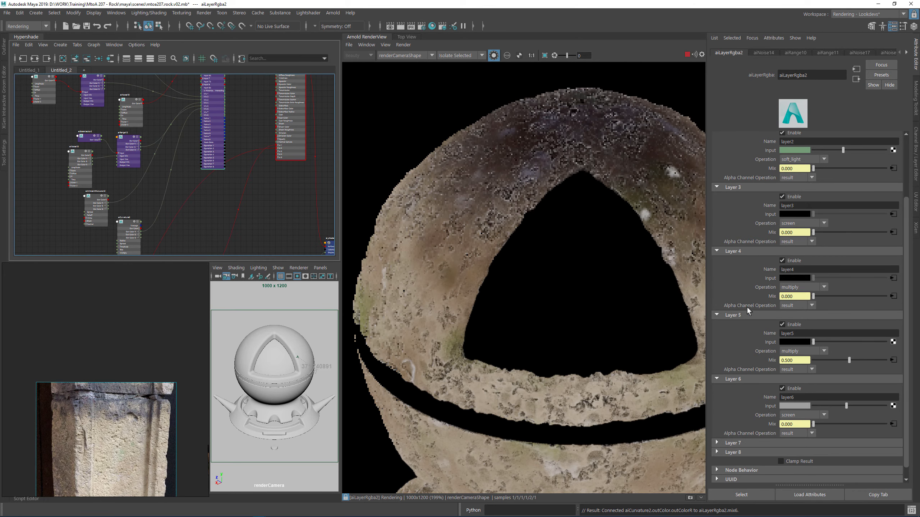
- Turn off the isolated shader preview and examine the stained top of the sphere in a crop region of the full render
{"action": "left_click", "coordinate": [493, 55]}
{"action": "left_click", "coordinate": [545, 55]}
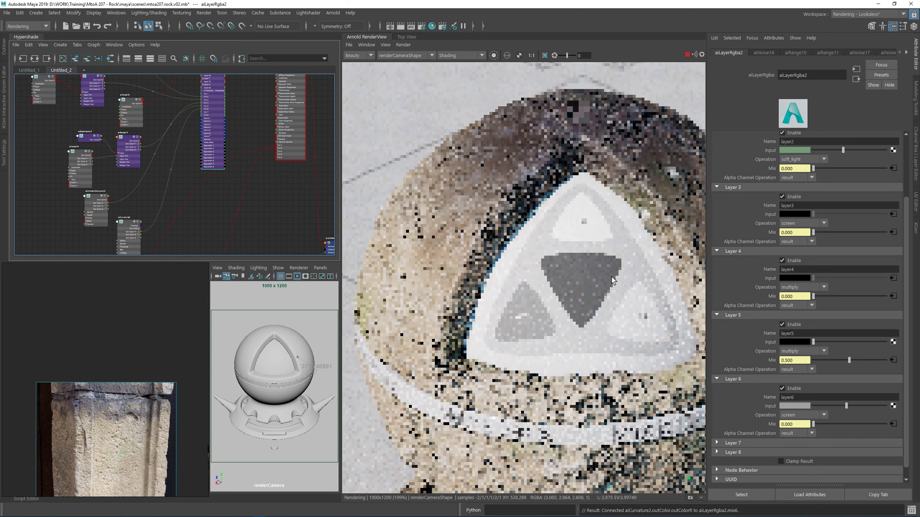
{"action": "left_click_drag", "start_coordinate": [478, 127], "coordinate": [571, 206]}
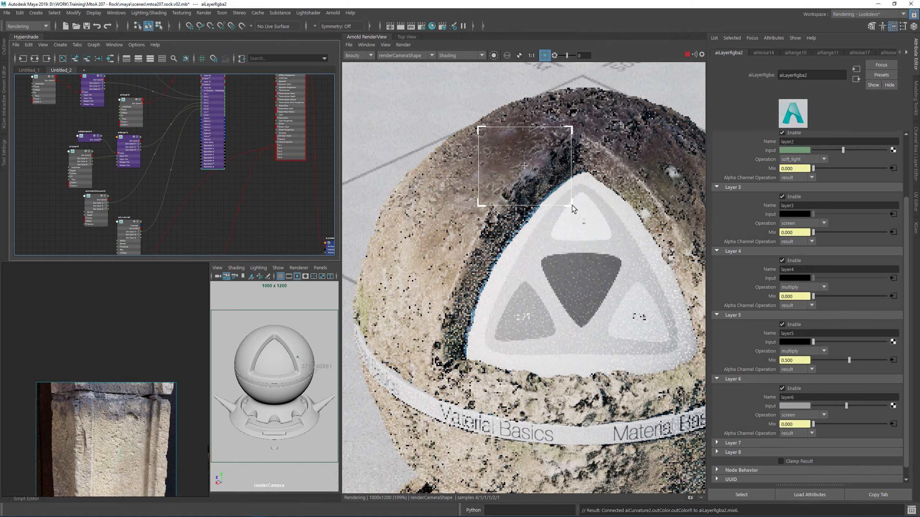
{"action": "scroll", "coordinate": [532, 170], "scroll_direction": "up", "scroll_amount": 2}
{"action": "scroll", "coordinate": [575, 204], "scroll_direction": "down", "scroll_amount": 3}
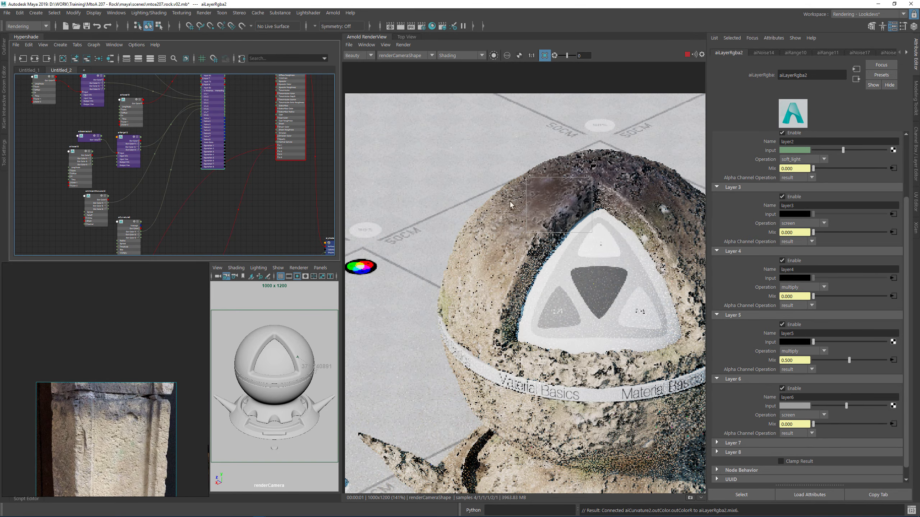
{"action": "middle_click_drag", "start_coordinate": [609, 223], "coordinate": [471, 193]}
{"action": "left_click_drag", "start_coordinate": [387, 108], "coordinate": [579, 251]}
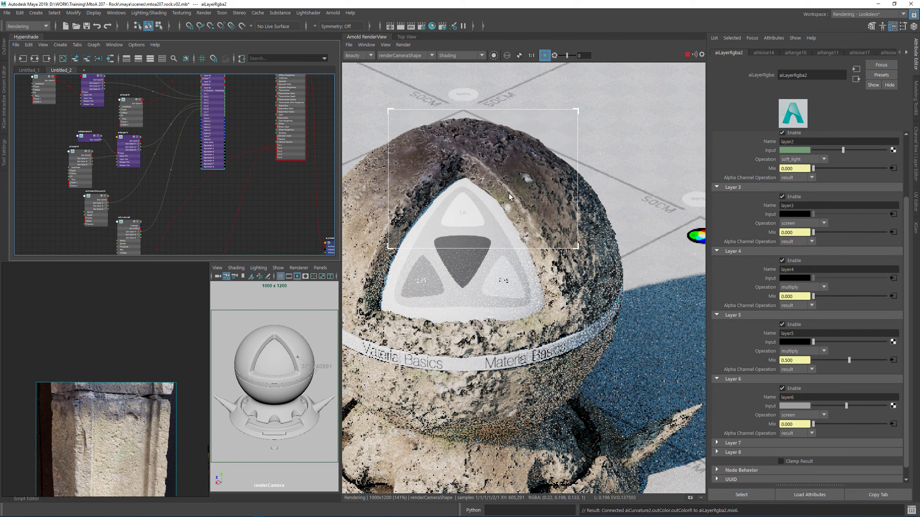
{"action": "scroll", "coordinate": [489, 160], "scroll_direction": "up", "scroll_amount": 2}
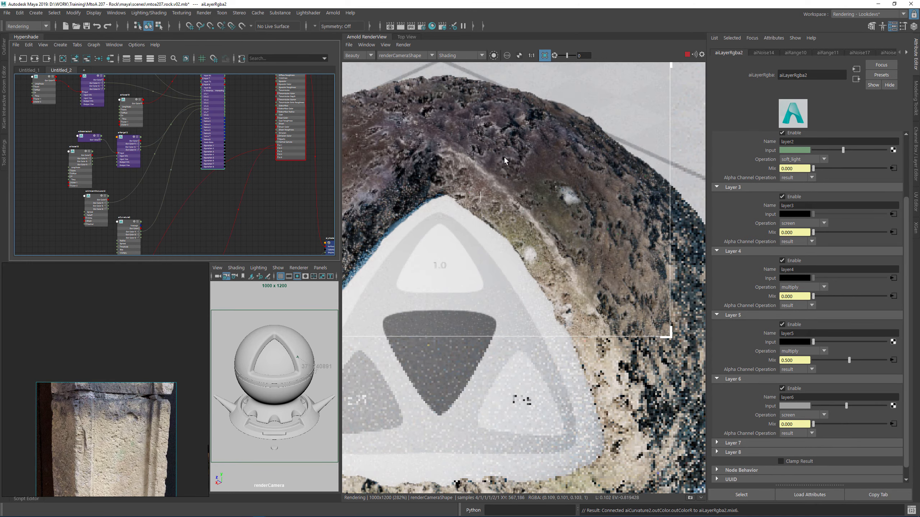
{"action": "middle_click_drag", "start_coordinate": [503, 157], "coordinate": [586, 211]}
- Examine the neck and base in a crop region, and return to rendering the whole framed image without the crop
{"action": "scroll", "coordinate": [526, 162], "scroll_direction": "down", "scroll_amount": 2}
{"action": "middle_click_drag", "start_coordinate": [541, 302], "coordinate": [513, 172]}
{"action": "left_click_drag", "start_coordinate": [495, 235], "coordinate": [614, 379]}
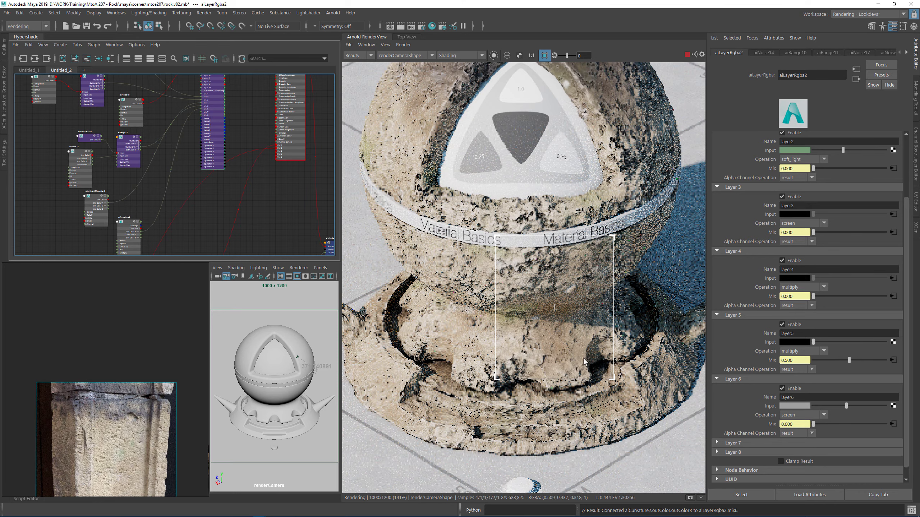
{"action": "scroll", "coordinate": [558, 303], "scroll_direction": "up", "scroll_amount": 1}
{"action": "scroll", "coordinate": [565, 374], "scroll_direction": "up", "scroll_amount": 1}
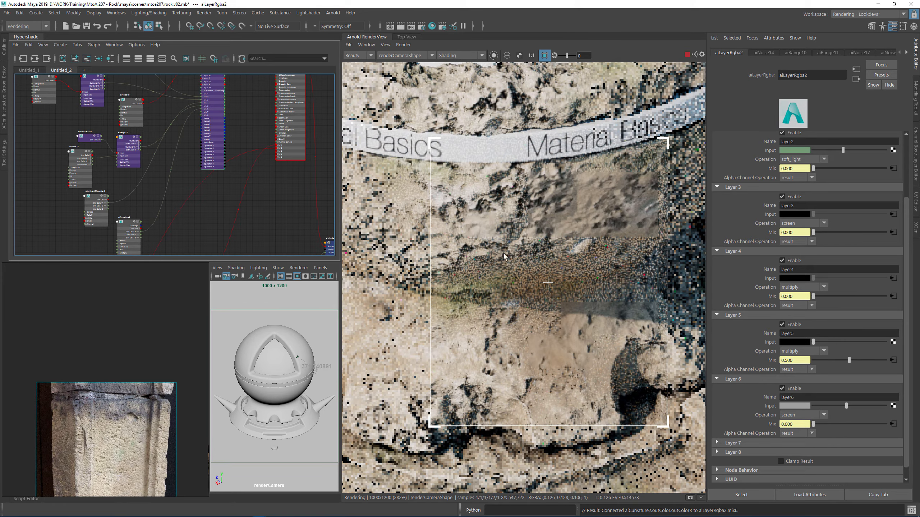
{"action": "key", "text": "h"}
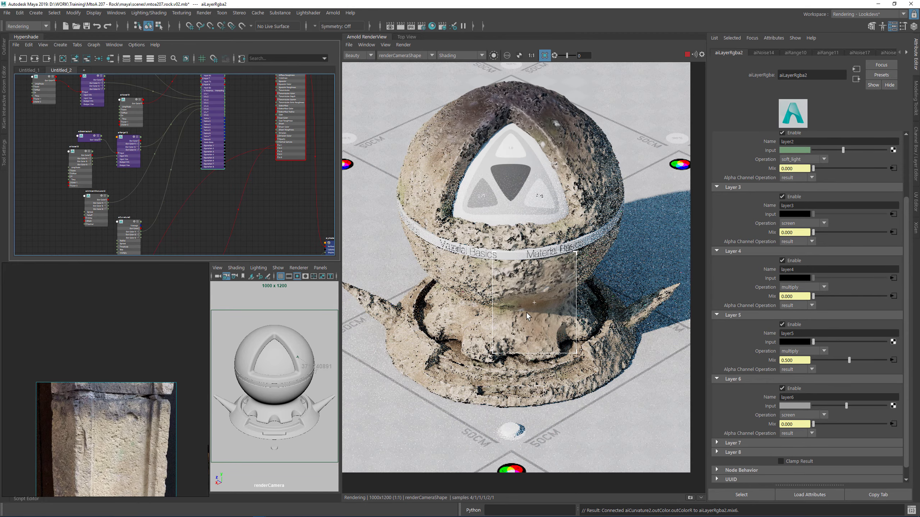
{"action": "left_click", "coordinate": [545, 55]}
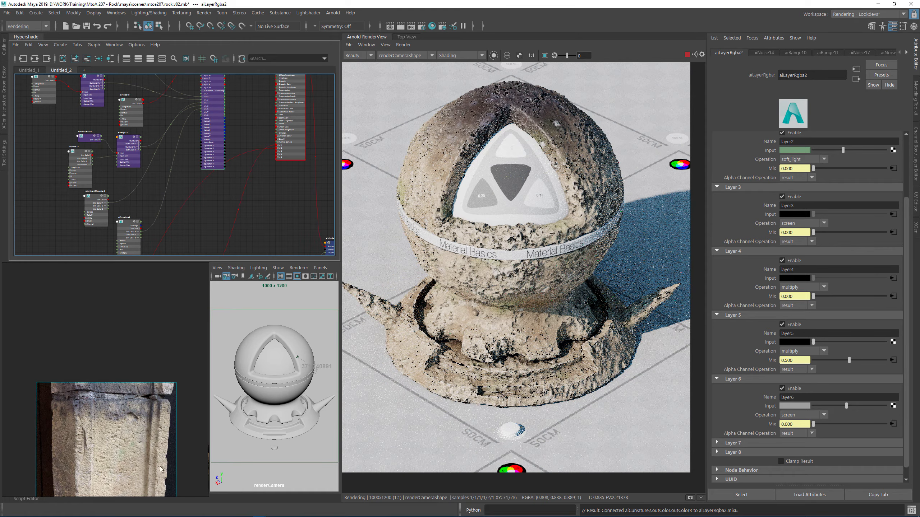
- Enlarge the reference stone's edge for comparison and restrict rendering to a crop region over the sphere's upper portion
{"action": "scroll", "coordinate": [128, 430], "scroll_direction": "up", "scroll_amount": 6}
{"action": "left_click_drag", "start_coordinate": [83, 384], "coordinate": [101, 381]}
{"action": "scroll", "coordinate": [441, 191], "scroll_direction": "up", "scroll_amount": 2}
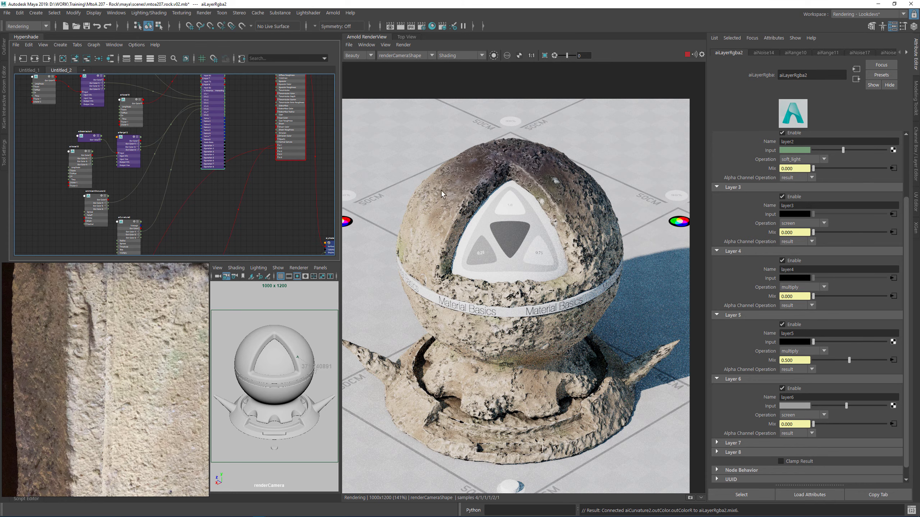
{"action": "left_click", "coordinate": [544, 55]}
{"action": "left_click_drag", "start_coordinate": [378, 86], "coordinate": [569, 357]}
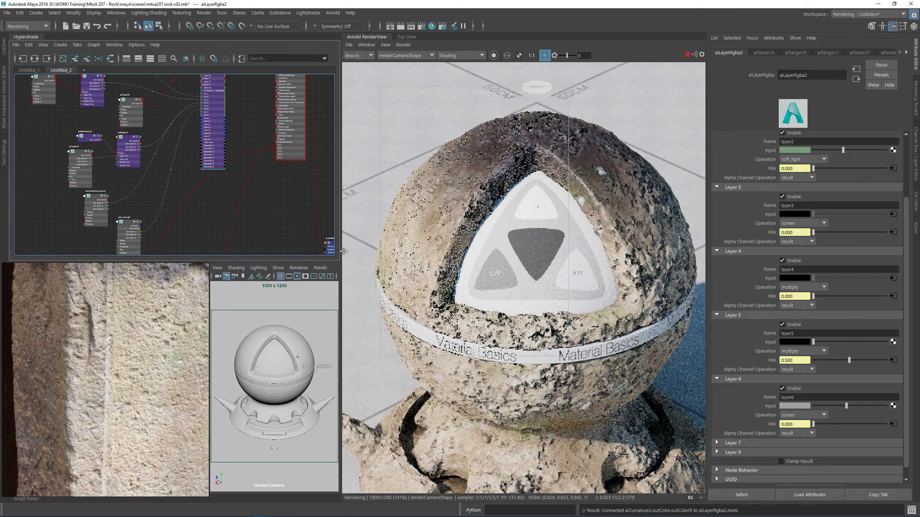
- Show the attributes of aiStandardSurface1 and set its Sheen Weight to 1
{"action": "key", "text": "f"}
{"action": "left_click", "coordinate": [181, 121]}
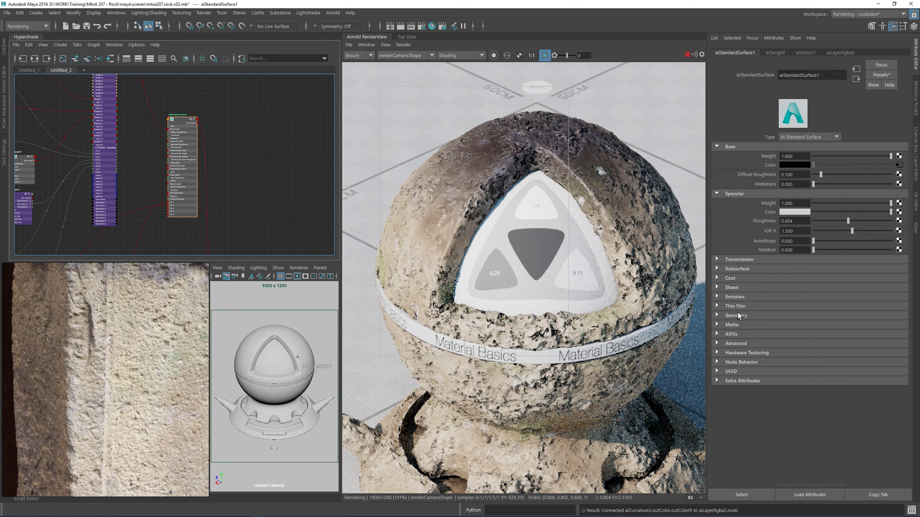
{"action": "left_click", "coordinate": [728, 288]}
{"action": "key", "text": "Tab"}
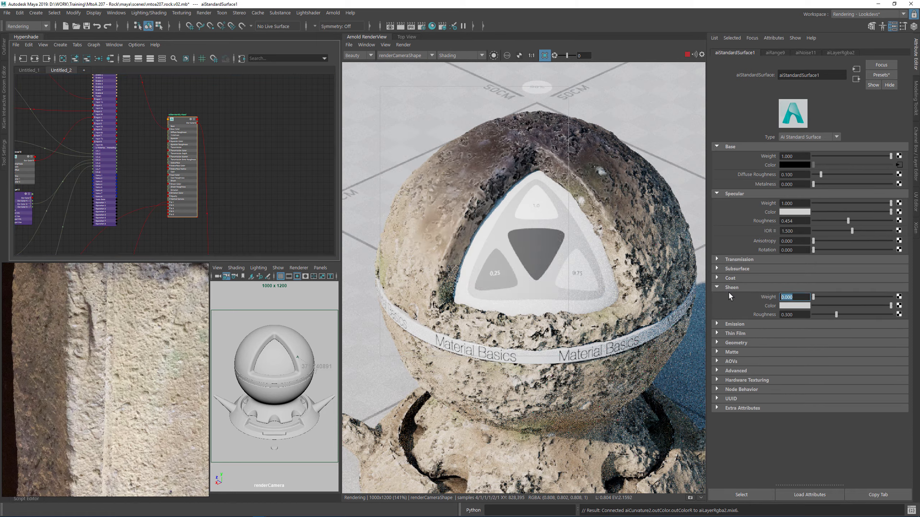
{"action": "type", "text": "1"}
{"action": "key", "text": "Return"}
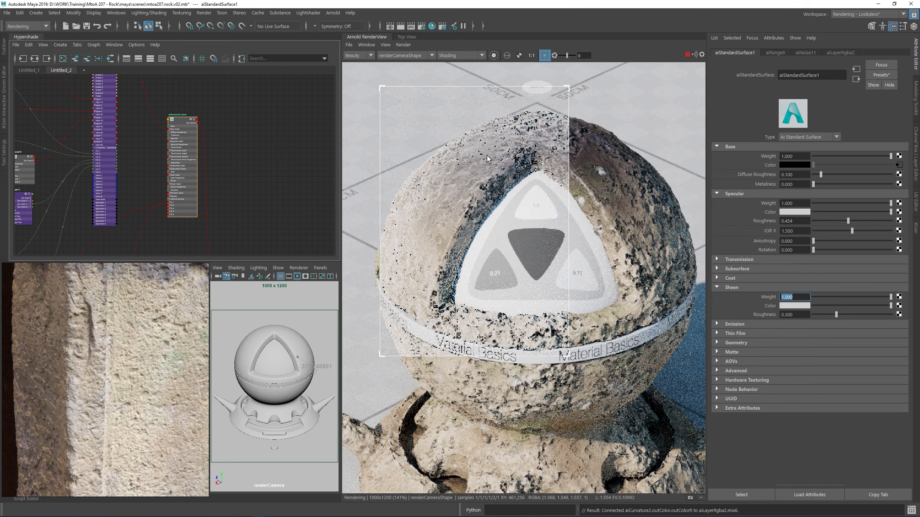
- Set the Sheen Color of aiStandardSurface1 to a light beige sampled from the reference stone
{"action": "scroll", "coordinate": [498, 180], "scroll_direction": "up", "scroll_amount": 2}
{"action": "middle_click_drag", "start_coordinate": [508, 213], "coordinate": [567, 189]}
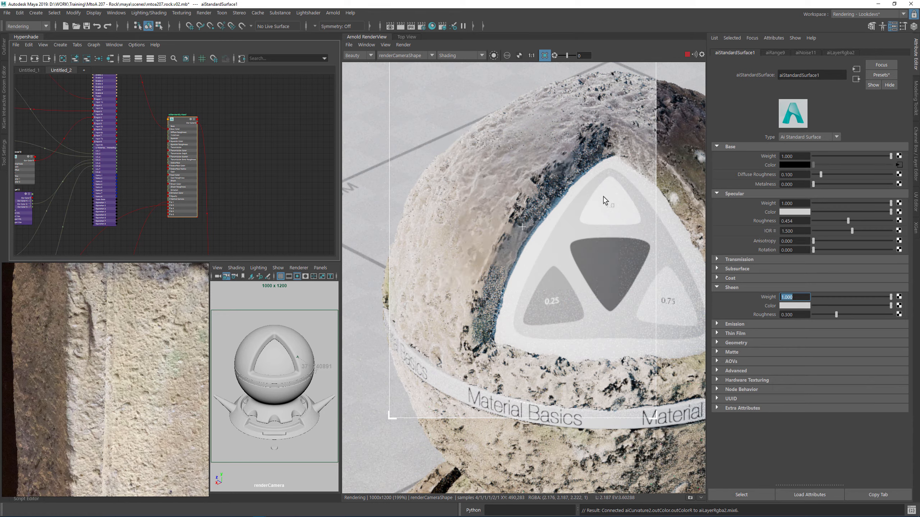
{"action": "left_click", "coordinate": [796, 306]}
{"action": "left_click", "coordinate": [722, 302]}
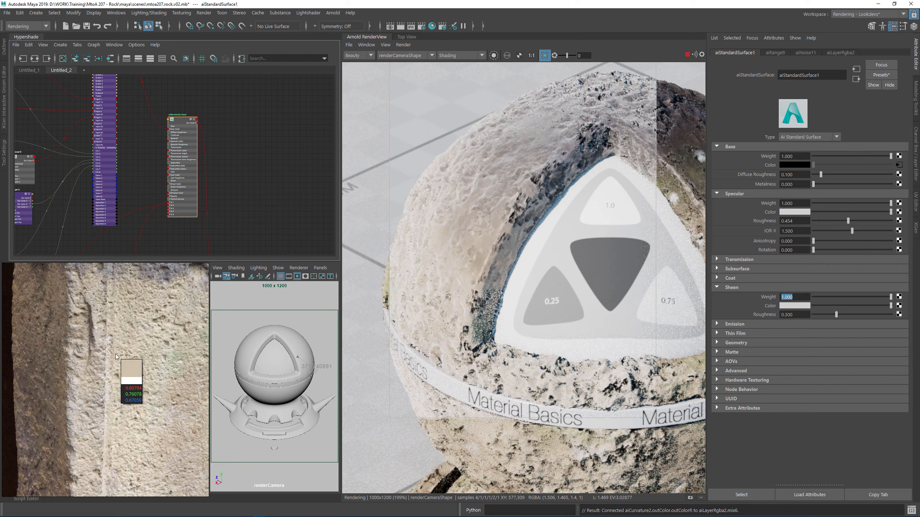
{"action": "left_click", "coordinate": [78, 383]}
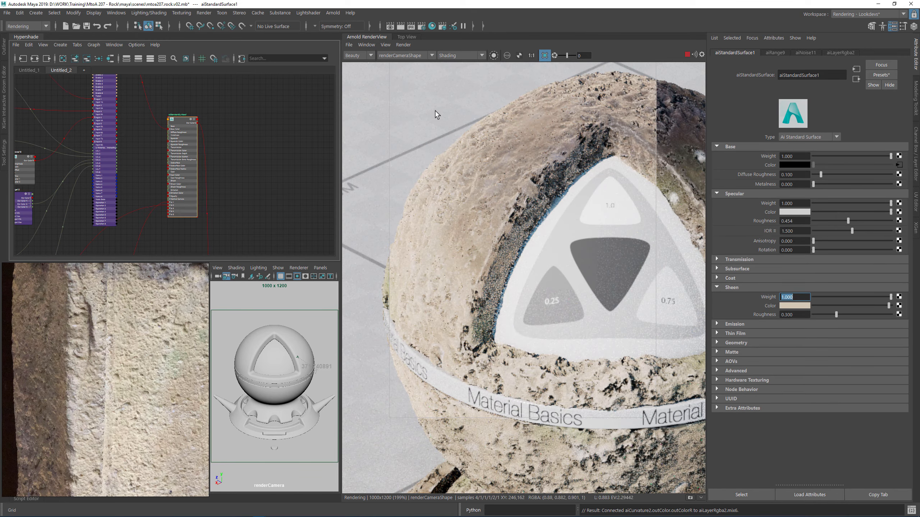
- Check the sheen in a crop region beside the triangular logo and set the Sheen Weight to about 0.449
{"action": "scroll", "coordinate": [433, 115], "scroll_direction": "down", "scroll_amount": 2}
{"action": "left_click_drag", "start_coordinate": [545, 149], "coordinate": [559, 209], "text": "alt"}
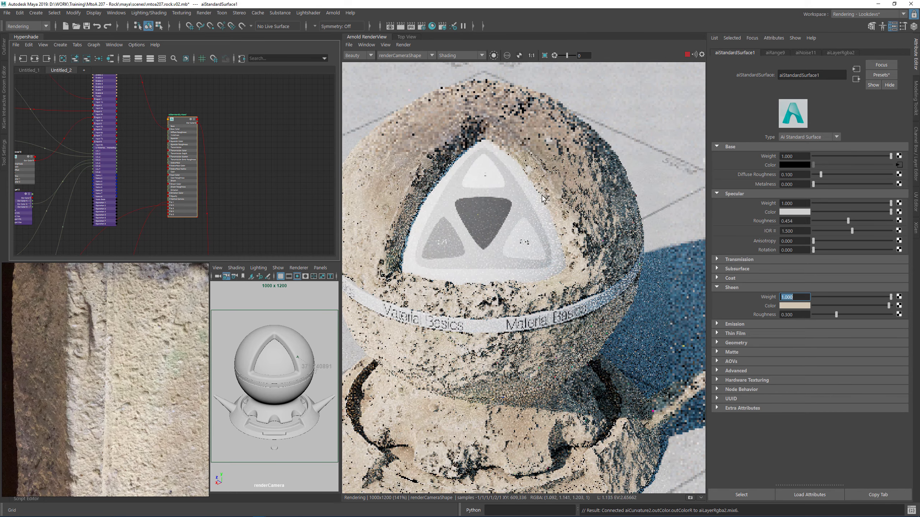
{"action": "left_click_drag", "start_coordinate": [659, 120], "coordinate": [543, 219]}
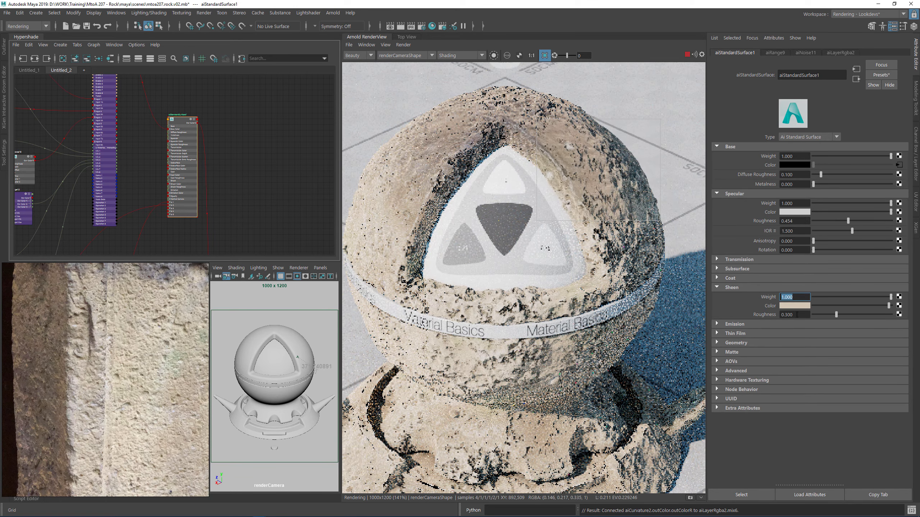
{"action": "left_click", "coordinate": [847, 297]}
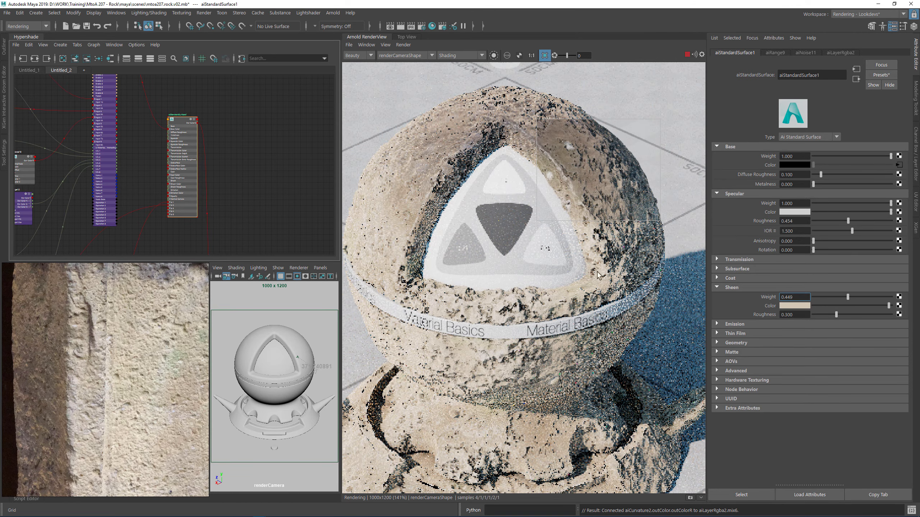
- Render the sphere's shoulder in a crop region, compare it with the Sheen Weight at 0, and set the weight to 0.25
{"action": "scroll", "coordinate": [584, 314], "scroll_direction": "down", "scroll_amount": 5}
{"action": "scroll", "coordinate": [578, 328], "scroll_direction": "up", "scroll_amount": 3}
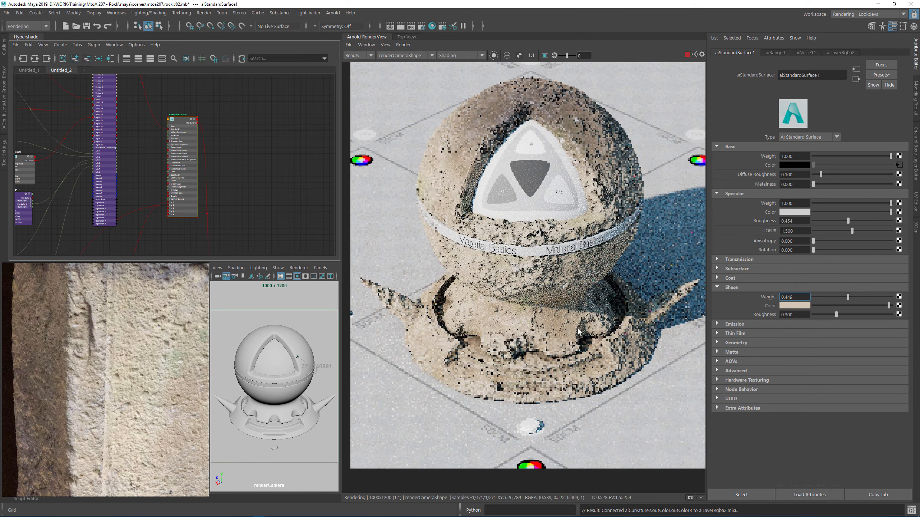
{"action": "scroll", "coordinate": [579, 328], "scroll_direction": "up", "scroll_amount": 3}
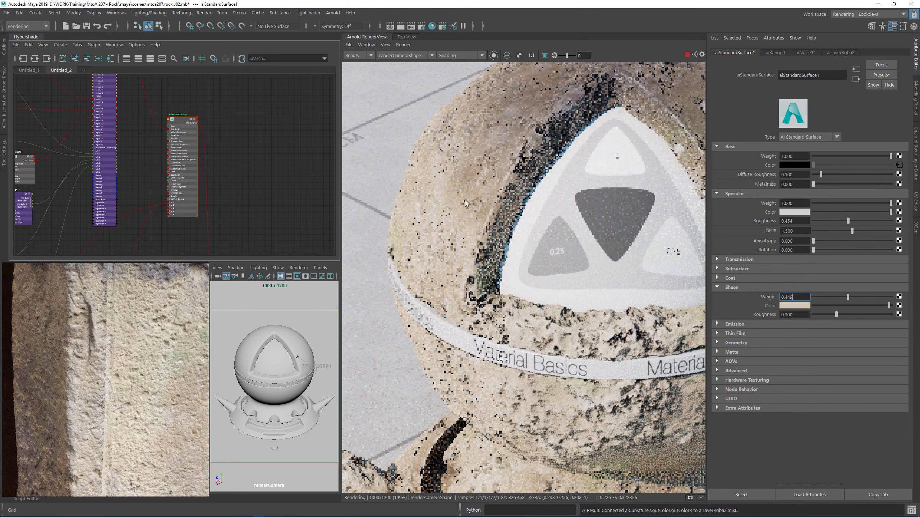
{"action": "middle_click_drag", "start_coordinate": [465, 204], "coordinate": [482, 303]}
{"action": "left_click_drag", "start_coordinate": [440, 149], "coordinate": [599, 282]}
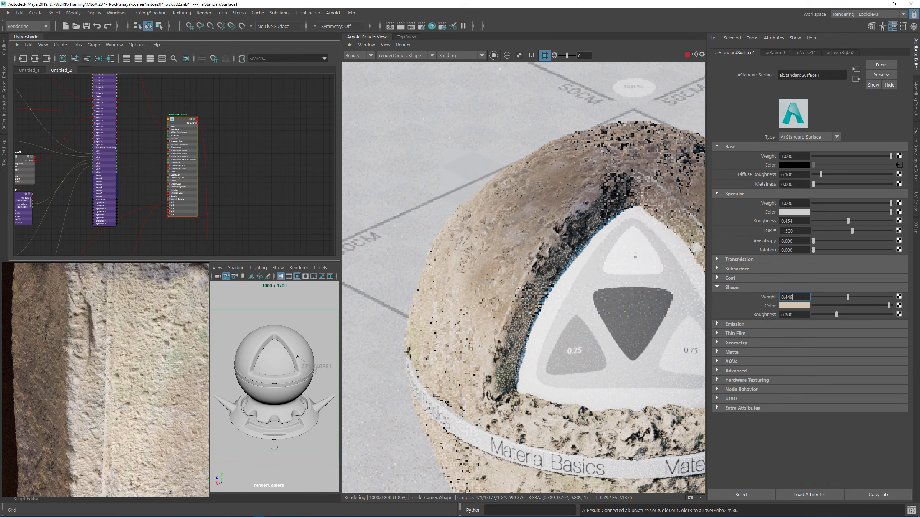
{"action": "scroll", "coordinate": [568, 218], "scroll_direction": "up", "scroll_amount": 2}
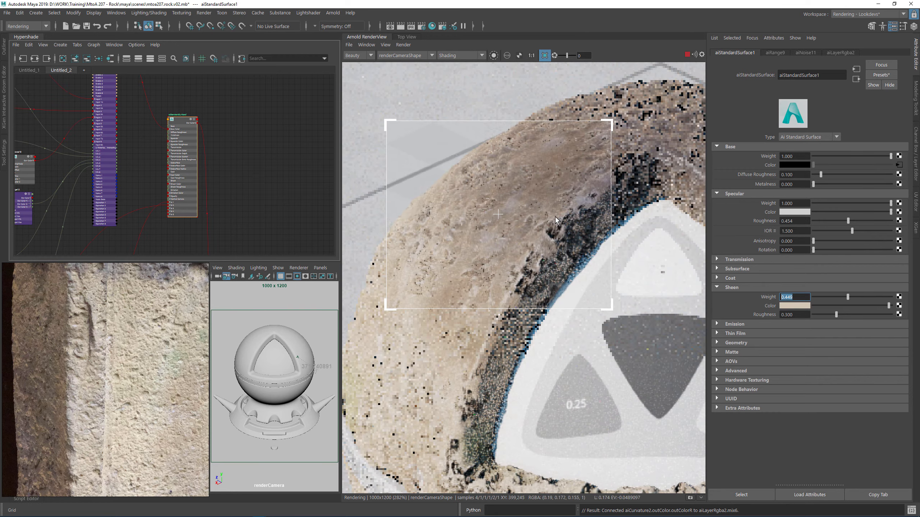
{"action": "type", "text": "0"}
{"action": "key", "text": "Return"}
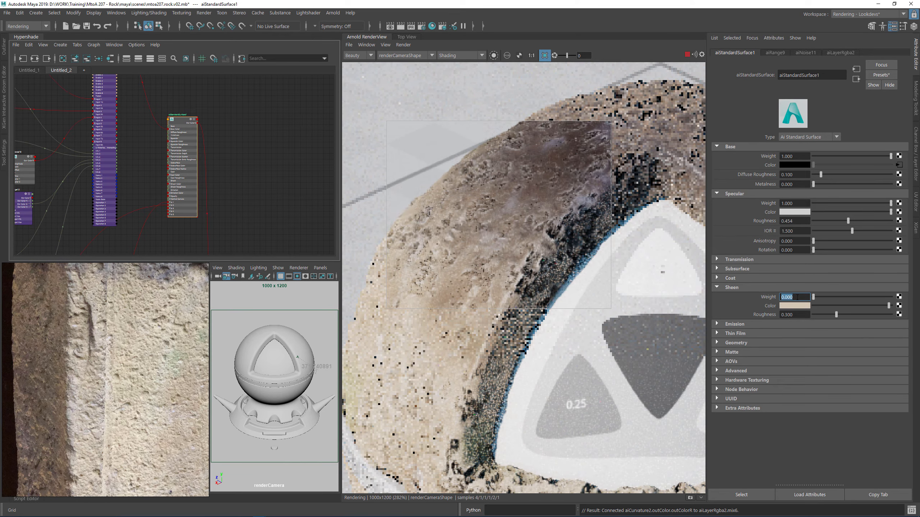
{"action": "type", "text": ".25"}
{"action": "key", "text": "Return"}
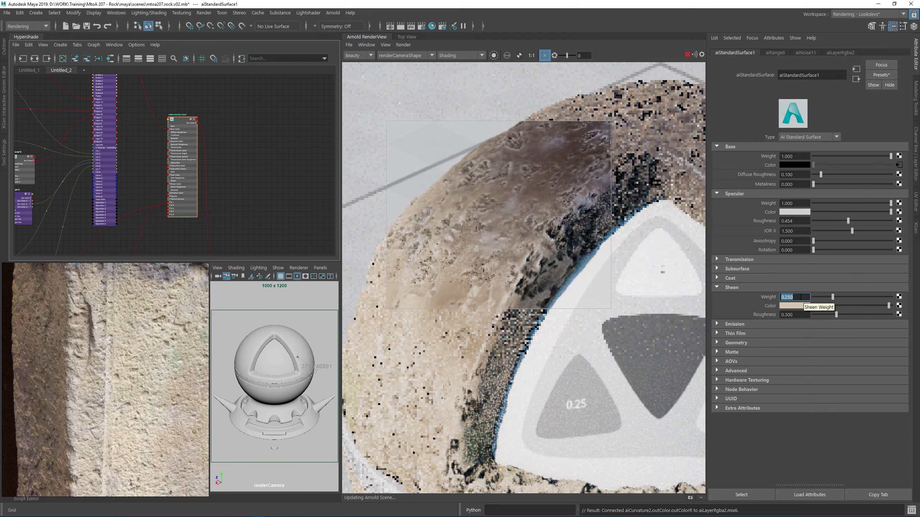
- Examine the sheen on the whole model without the crop and compare it with the full stone reference
{"action": "scroll", "coordinate": [552, 161], "scroll_direction": "down", "scroll_amount": 5}
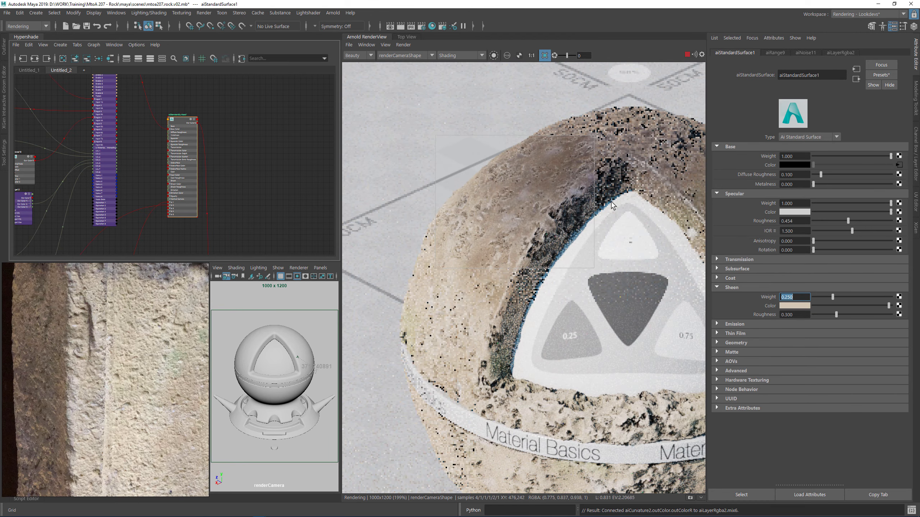
{"action": "scroll", "coordinate": [560, 187], "scroll_direction": "up", "scroll_amount": 5}
{"action": "scroll", "coordinate": [560, 188], "scroll_direction": "down", "scroll_amount": 3}
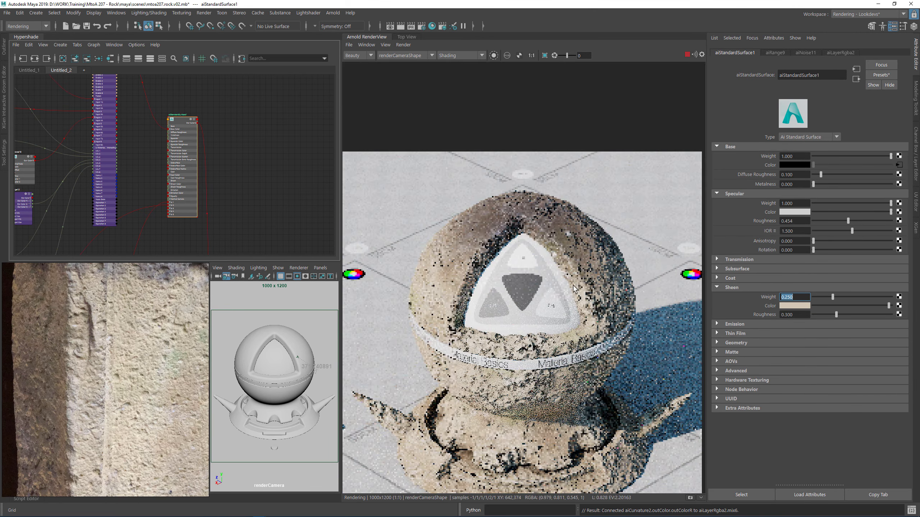
{"action": "scroll", "coordinate": [531, 247], "scroll_direction": "down", "scroll_amount": 2}
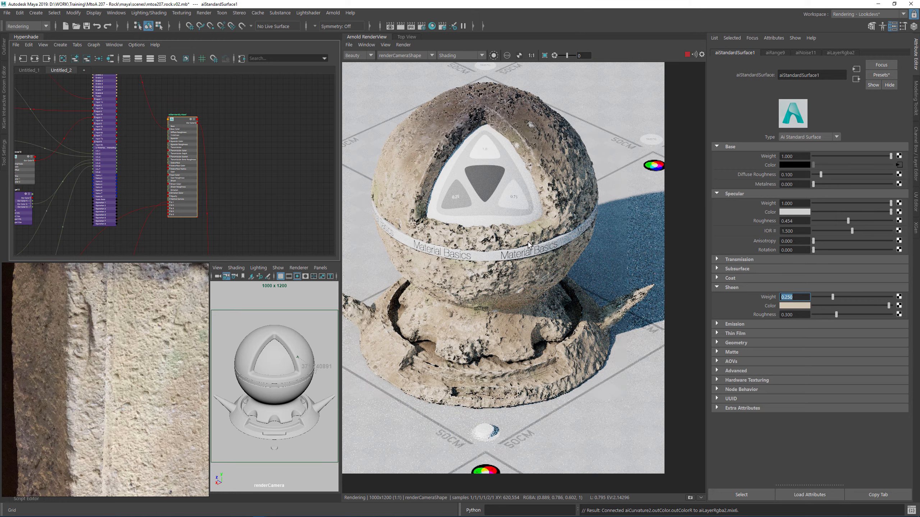
{"action": "double_click", "coordinate": [161, 362]}
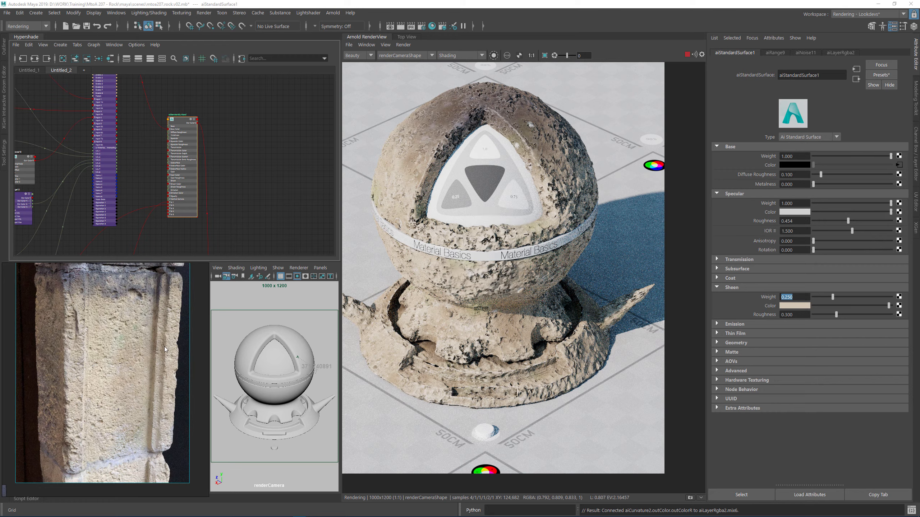
- Connect the Out Color of aiLayerRgba2 to the Subsurface Color of aiStandardSurface1 and save the scene
{"action": "scroll", "coordinate": [235, 167], "scroll_direction": "up", "scroll_amount": 3}
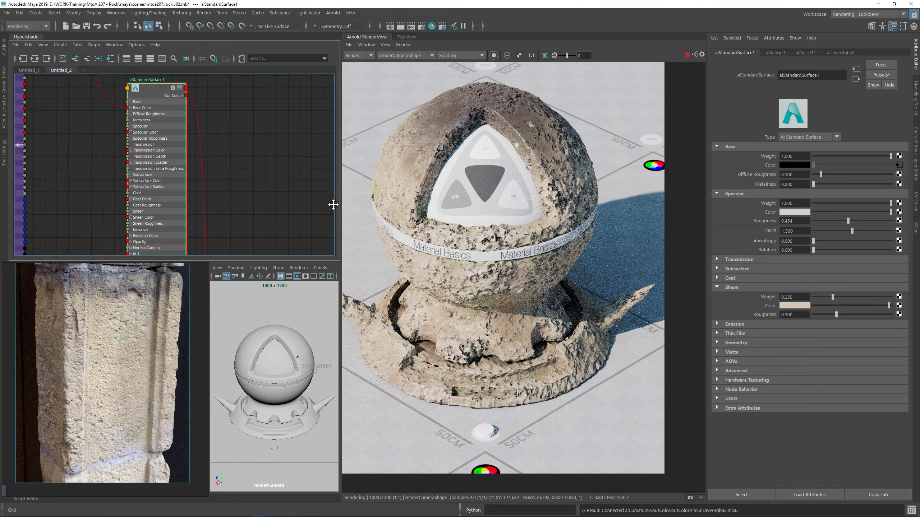
{"action": "middle_click_drag", "start_coordinate": [140, 146], "coordinate": [154, 175], "text": "alt"}
{"action": "middle_click_drag", "start_coordinate": [230, 95], "coordinate": [257, 205], "text": "alt"}
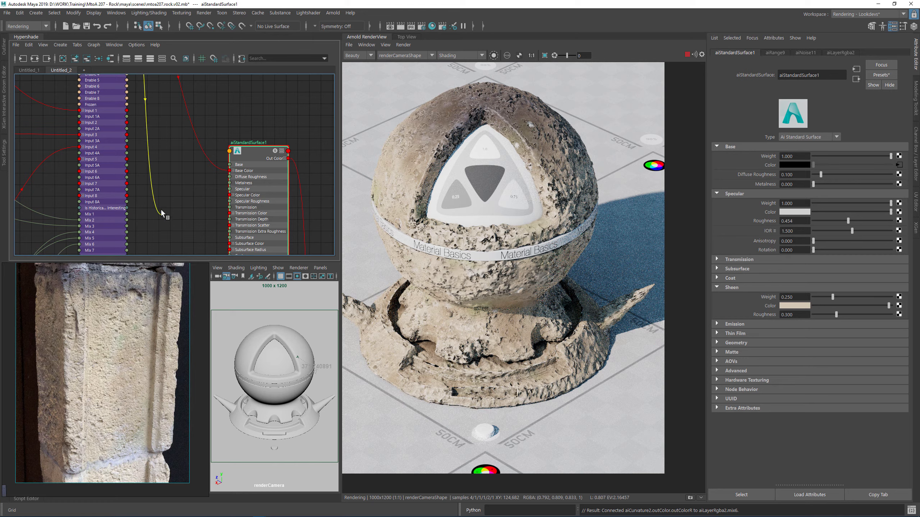
{"action": "middle_click_drag", "start_coordinate": [165, 214], "coordinate": [163, 124], "text": "alt"}
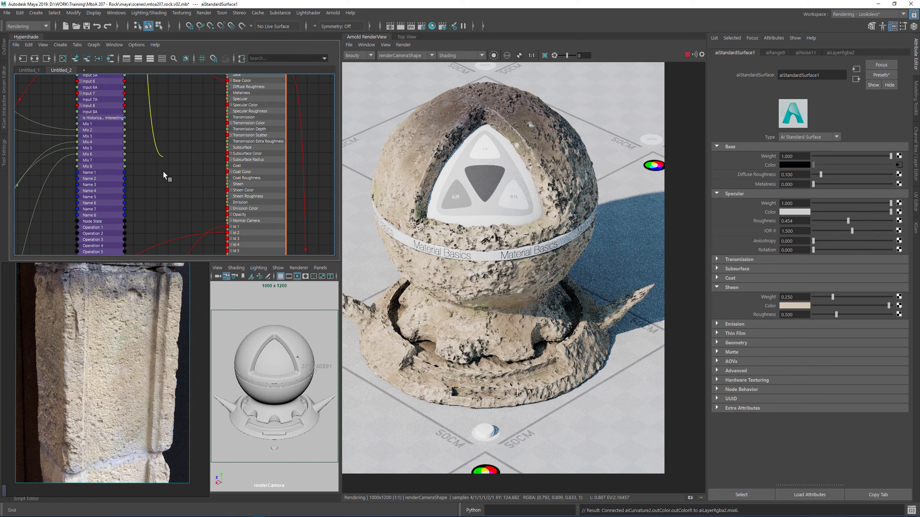
{"action": "left_click", "coordinate": [227, 154]}
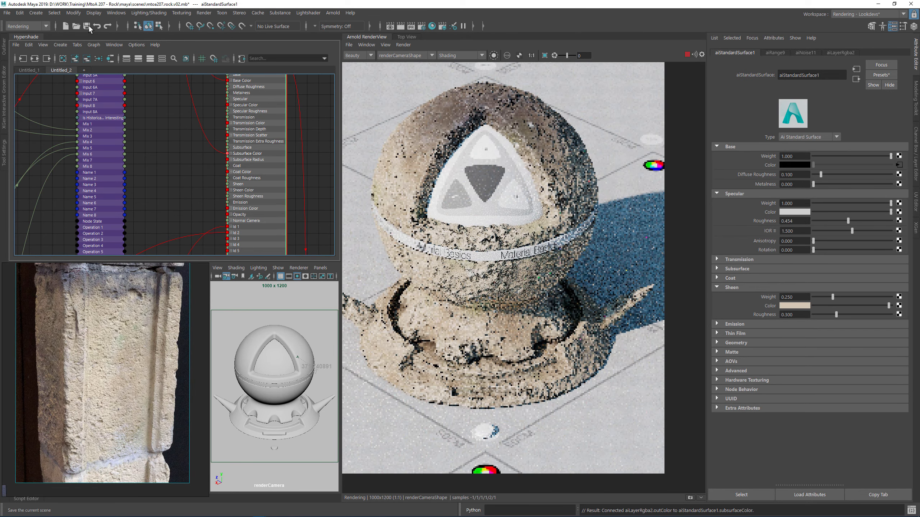
{"action": "key", "text": "ctrl+s"}
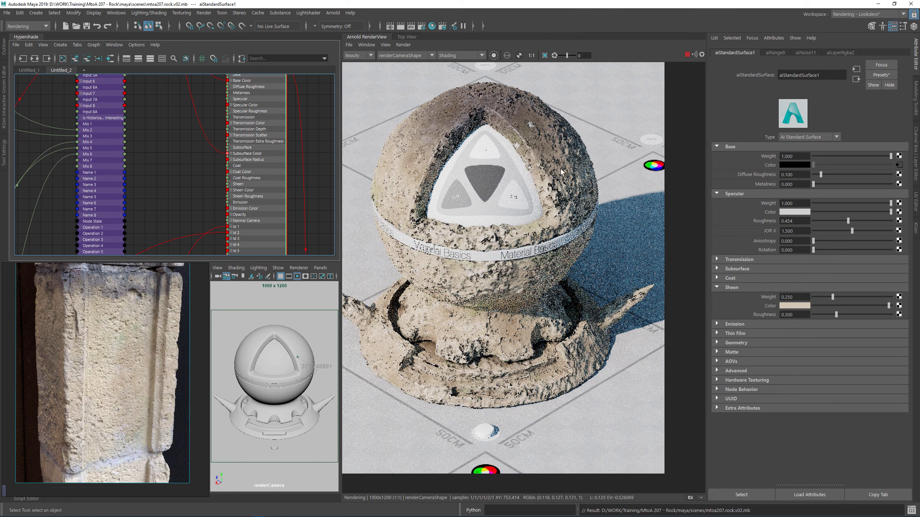
- Limit rendering to a crop region on the sphere's shadowed side and set the Subsurface Weight to 1
{"action": "scroll", "coordinate": [575, 203], "scroll_direction": "up", "scroll_amount": 2}
{"action": "scroll", "coordinate": [575, 203], "scroll_direction": "up", "scroll_amount": 2}
{"action": "left_click_drag", "start_coordinate": [517, 119], "coordinate": [643, 266]}
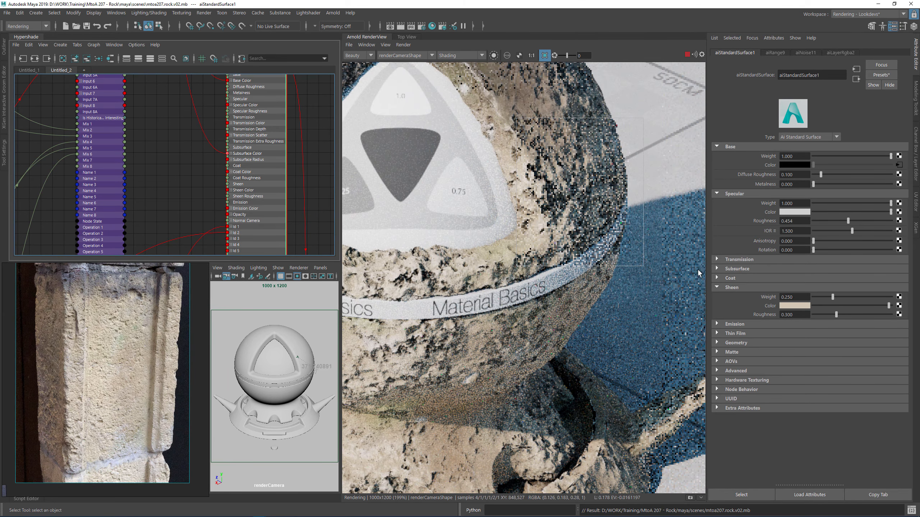
{"action": "left_click", "coordinate": [735, 269]}
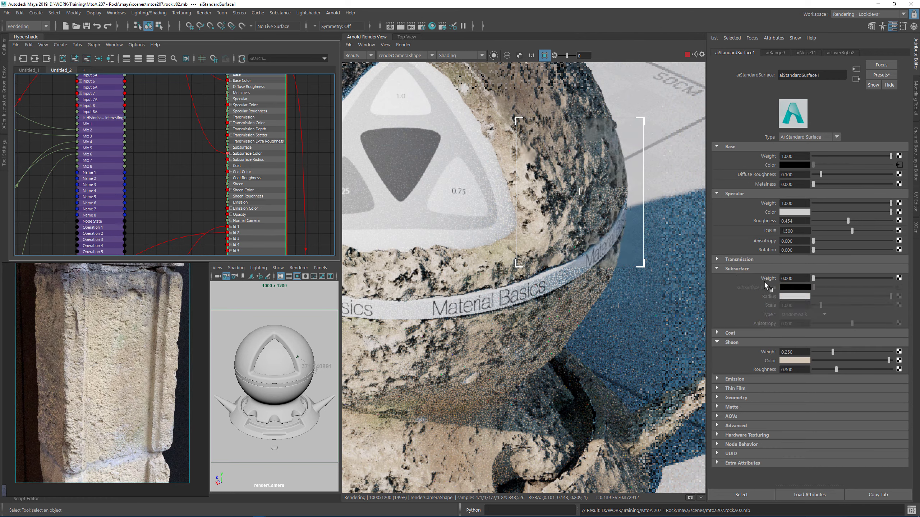
{"action": "left_click", "coordinate": [793, 278]}
{"action": "type", "text": "1"}
{"action": "key", "text": "Return"}
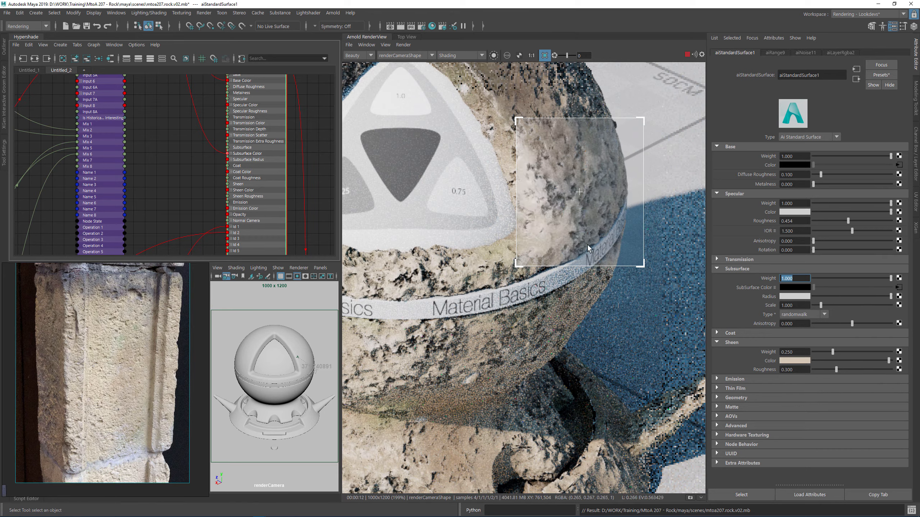
- Set the Subsurface Type to randomwalk_v2 and its Scale to 0.05
{"action": "left_click", "coordinate": [784, 314]}
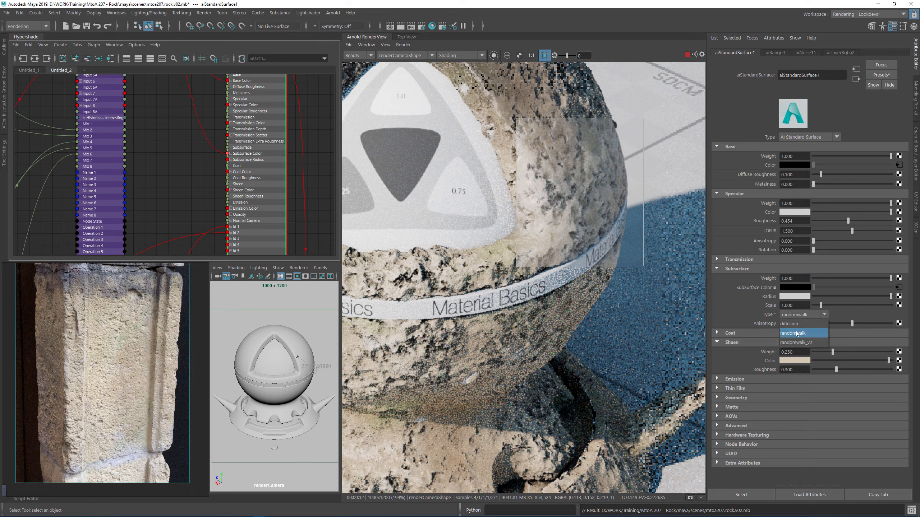
{"action": "left_click", "coordinate": [796, 342]}
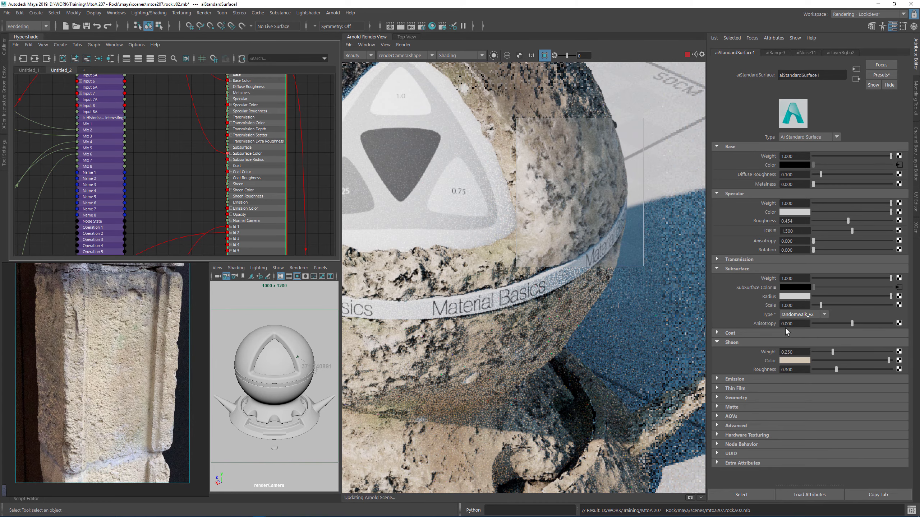
{"action": "left_click", "coordinate": [789, 305]}
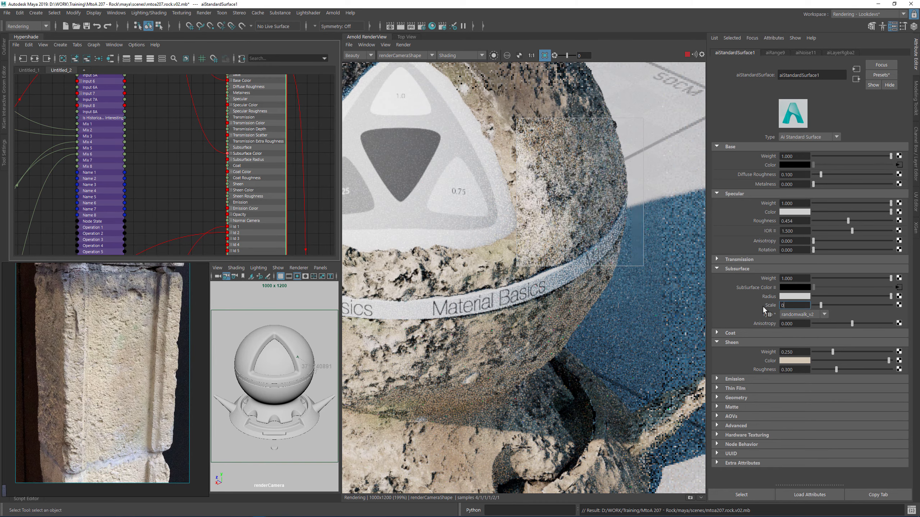
{"action": "type", "text": "0.050"}
{"action": "key", "text": "Return"}
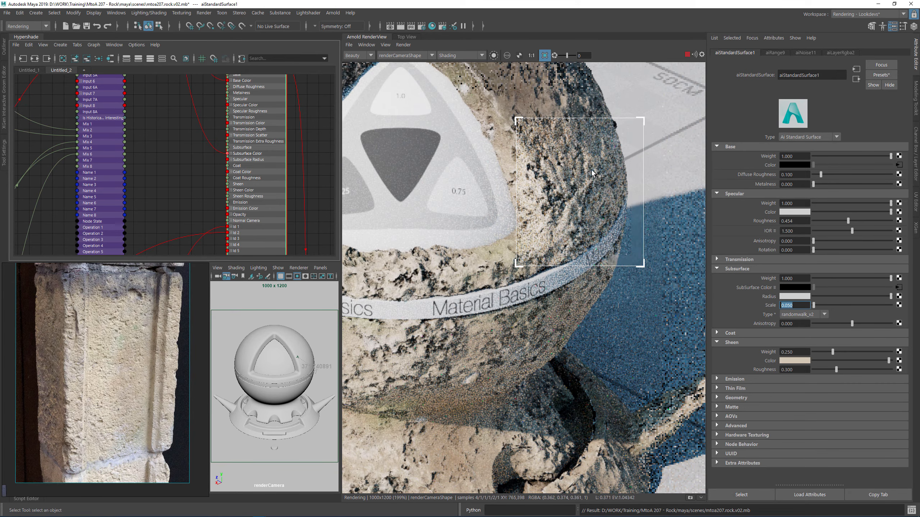
- Set the Subsurface Radius to a warm beige sampled from the stone reference and raise its brightness to full
{"action": "left_click", "coordinate": [791, 297]}
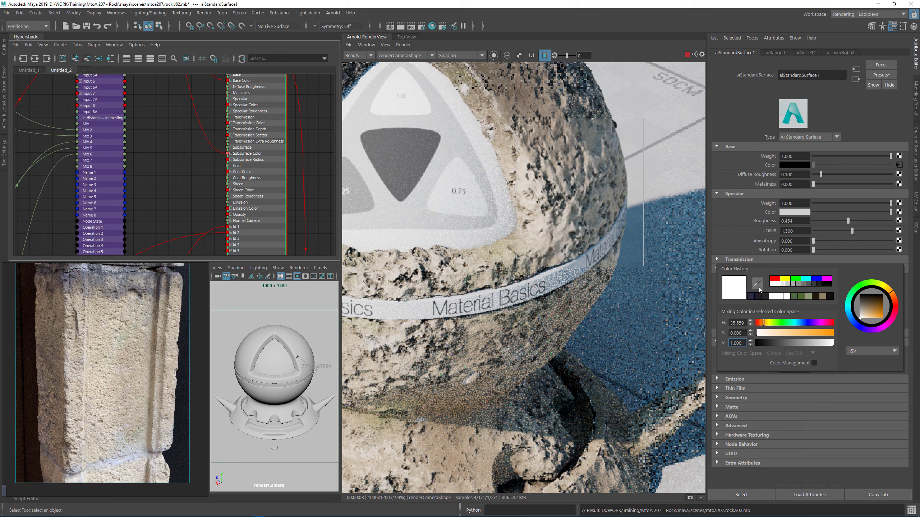
{"action": "left_click", "coordinate": [755, 284]}
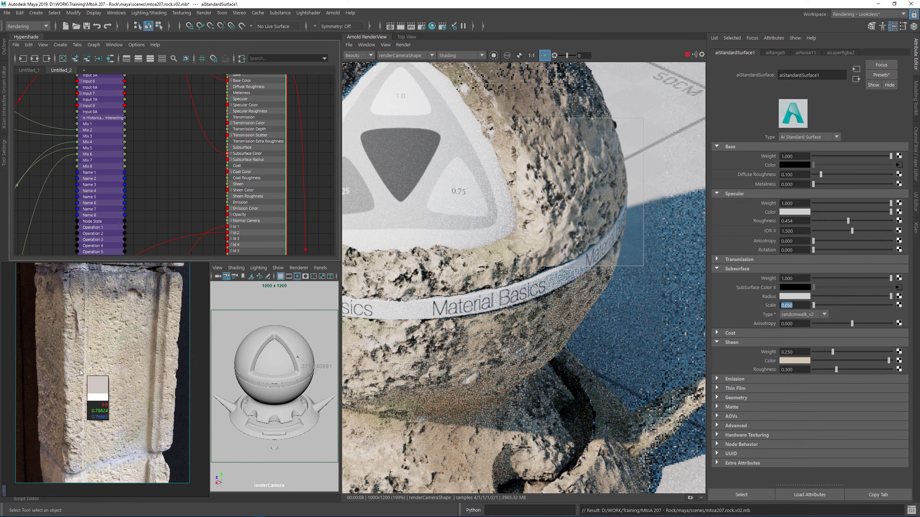
{"action": "left_click", "coordinate": [93, 357]}
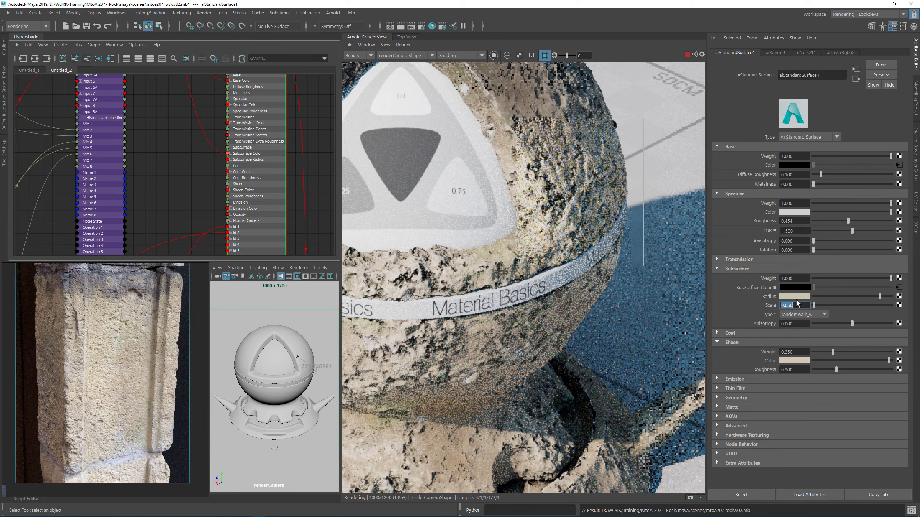
{"action": "left_click_drag", "start_coordinate": [880, 296], "coordinate": [891, 297]}
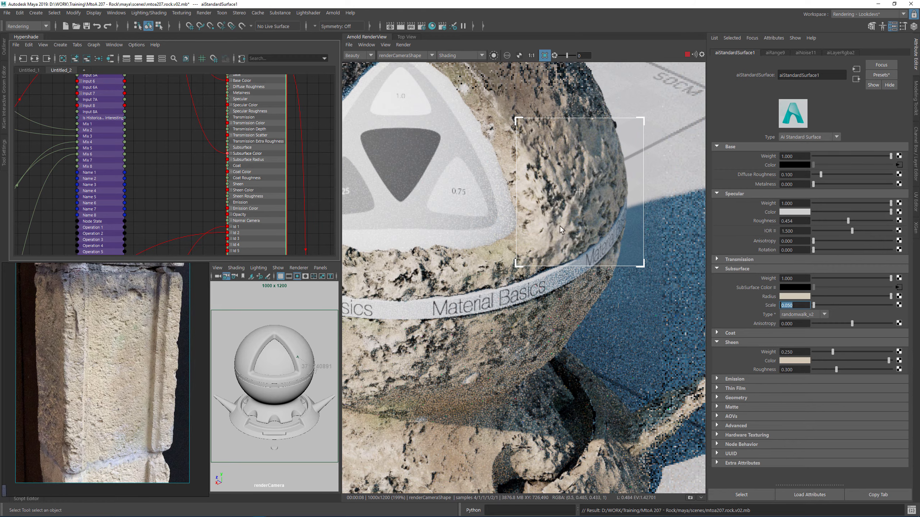
- Examine the subsurface scattering on the sphere's shadowed side, on a cropped spike of the base and on the whole model
{"action": "scroll", "coordinate": [598, 224], "scroll_direction": "up", "scroll_amount": 2}
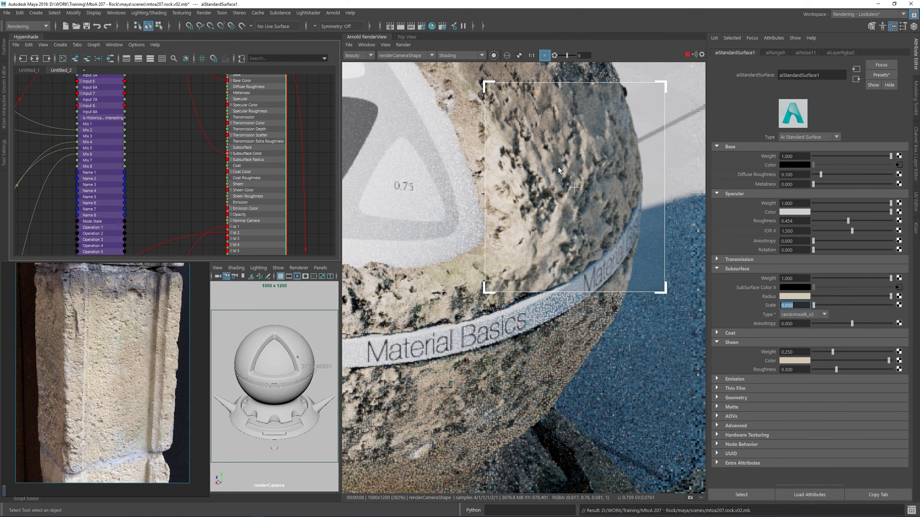
{"action": "scroll", "coordinate": [569, 250], "scroll_direction": "down", "scroll_amount": 5}
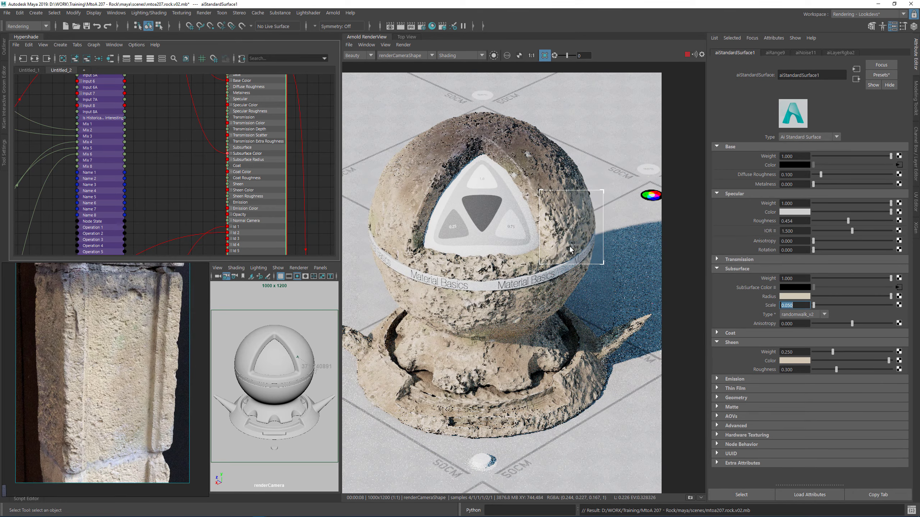
{"action": "middle_click_drag", "start_coordinate": [479, 316], "coordinate": [552, 280]}
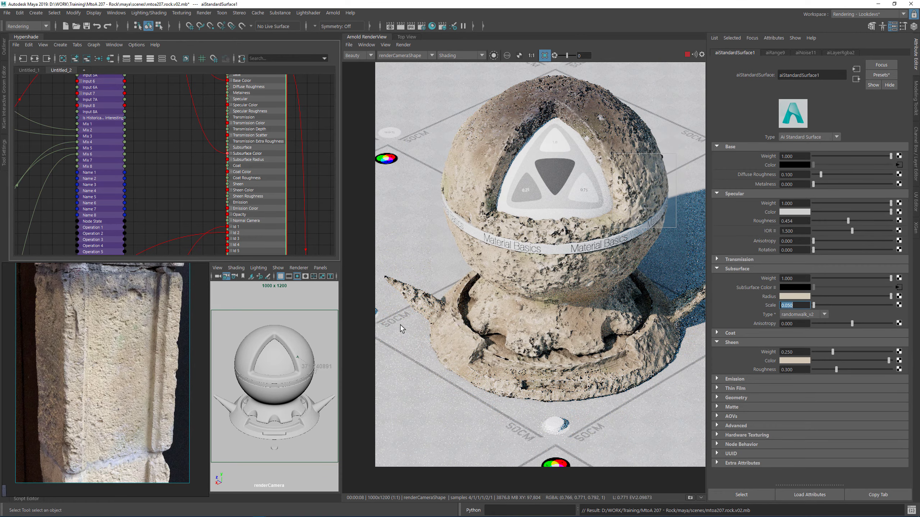
{"action": "left_click_drag", "start_coordinate": [388, 268], "coordinate": [485, 349]}
{"action": "scroll", "coordinate": [444, 311], "scroll_direction": "up", "scroll_amount": 2}
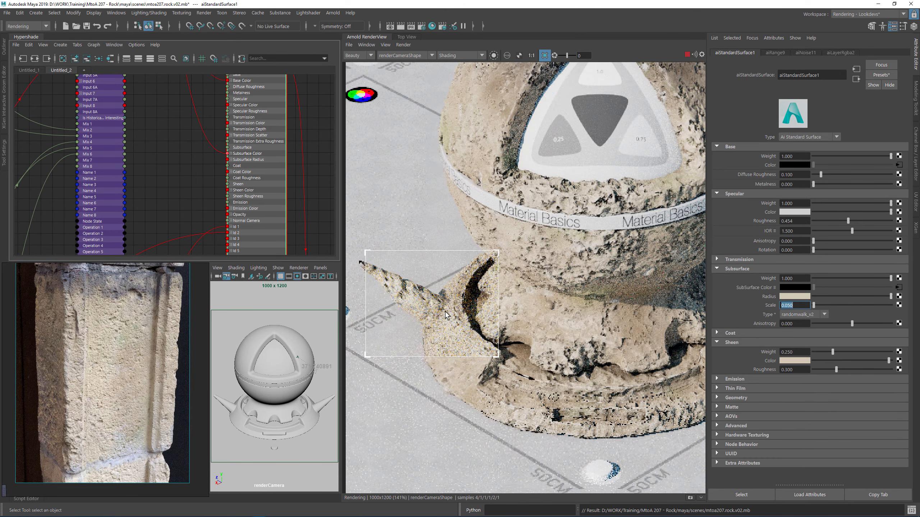
{"action": "middle_click_drag", "start_coordinate": [452, 330], "coordinate": [492, 343]}
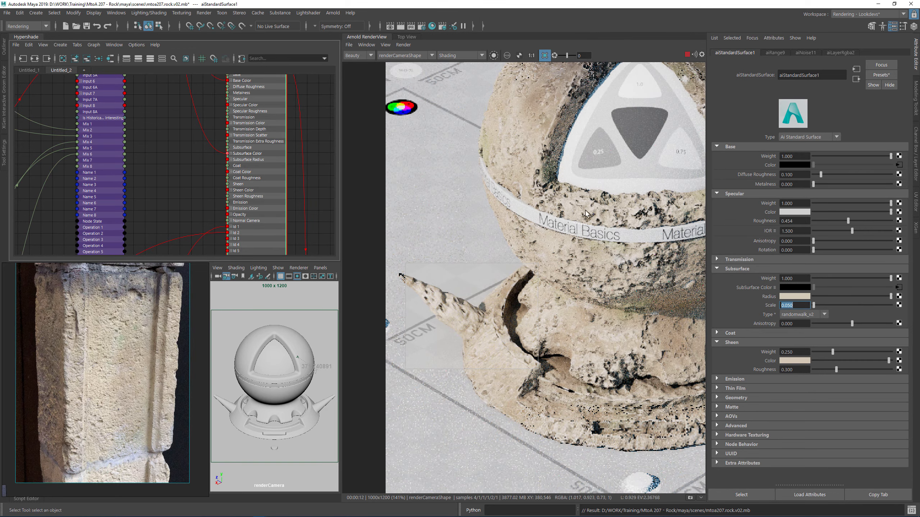
{"action": "scroll", "coordinate": [581, 212], "scroll_direction": "down", "scroll_amount": 2}
{"action": "key", "text": "f"}
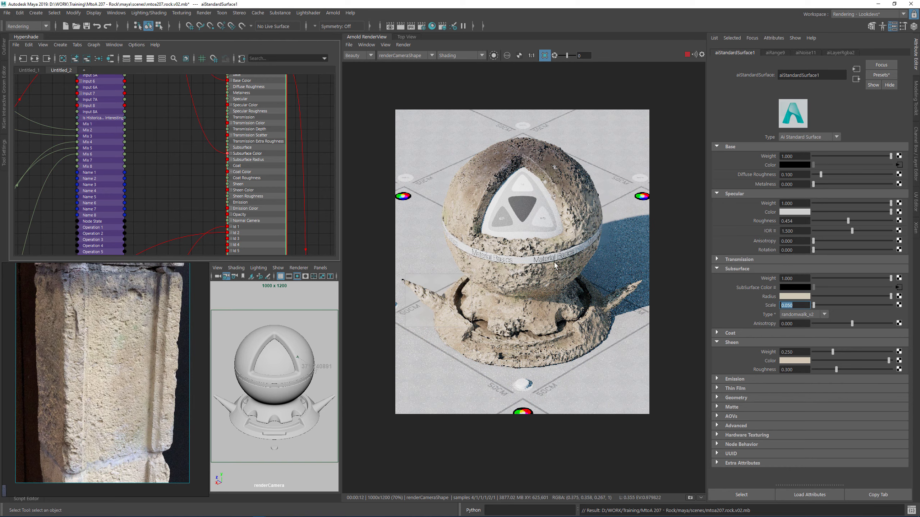
{"action": "scroll", "coordinate": [544, 249], "scroll_direction": "up", "scroll_amount": 1}
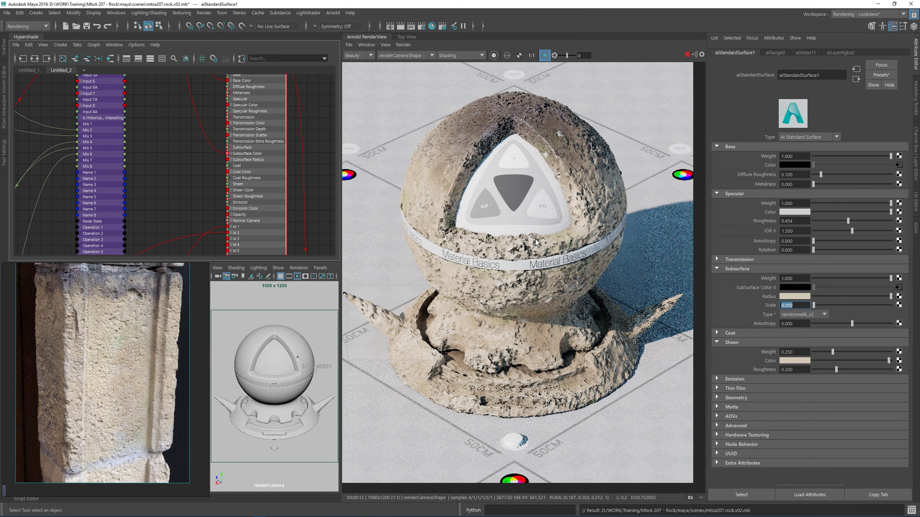
- Switch the render view's debug shading to Basic and turn off Ignore Depth of Field in the diagnostics render settings
{"action": "left_click", "coordinate": [451, 55]}
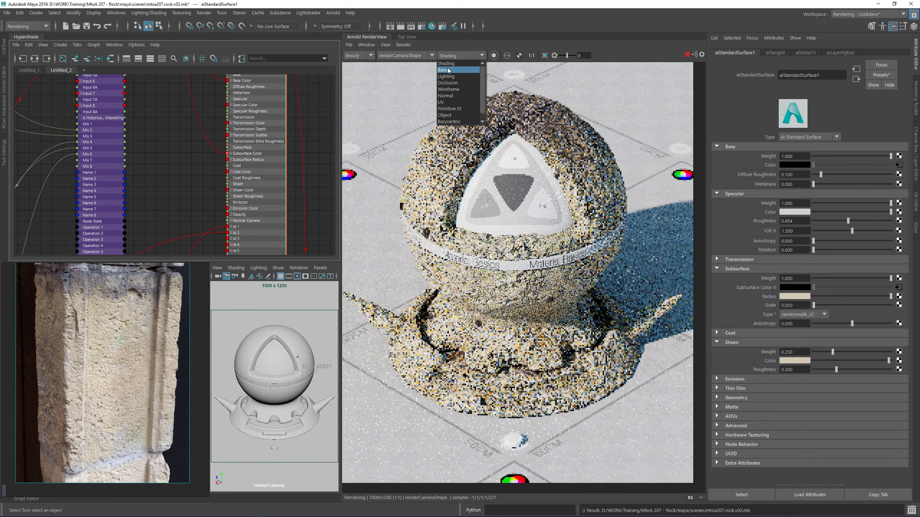
{"action": "left_click", "coordinate": [449, 71]}
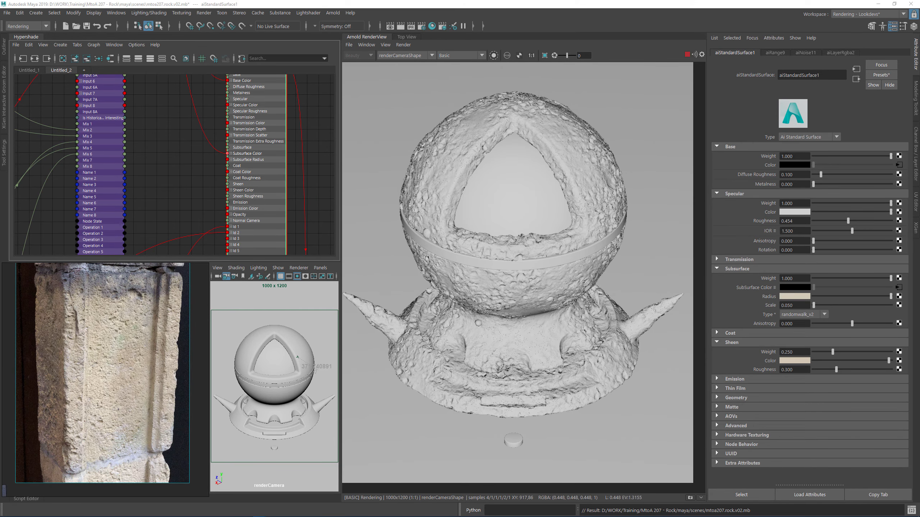
{"action": "left_click", "coordinate": [421, 26]}
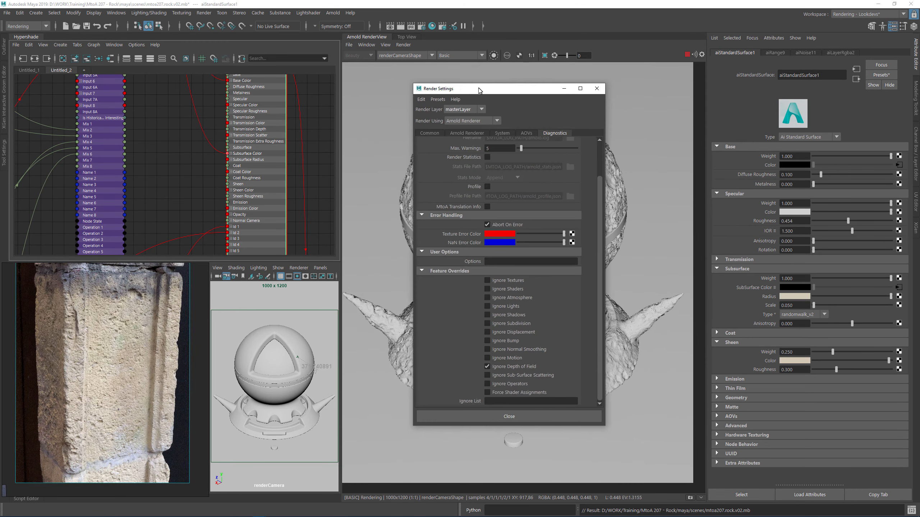
{"action": "left_click", "coordinate": [503, 367]}
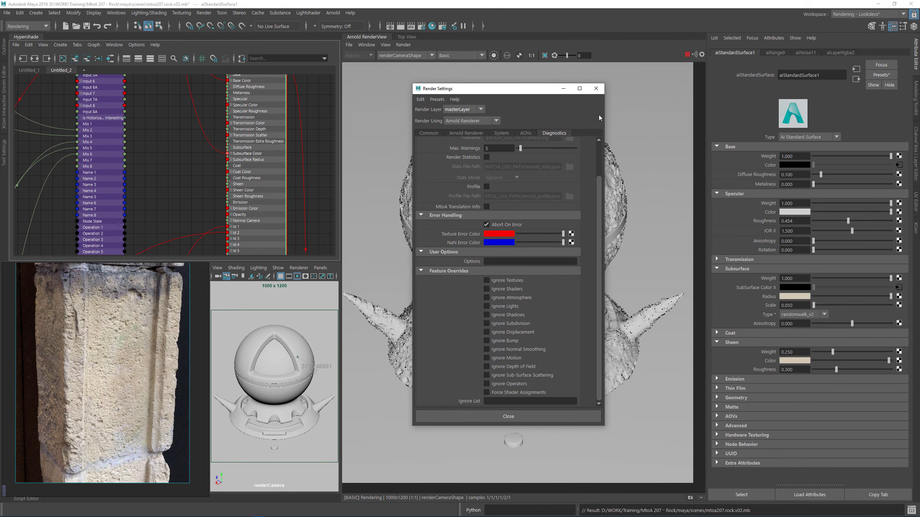
{"action": "left_click", "coordinate": [595, 89]}
- Examine the depth of field on the base spikes, the sphere and the whole model in the Basic render, using crop regions
{"action": "scroll", "coordinate": [467, 308], "scroll_direction": "up", "scroll_amount": 1}
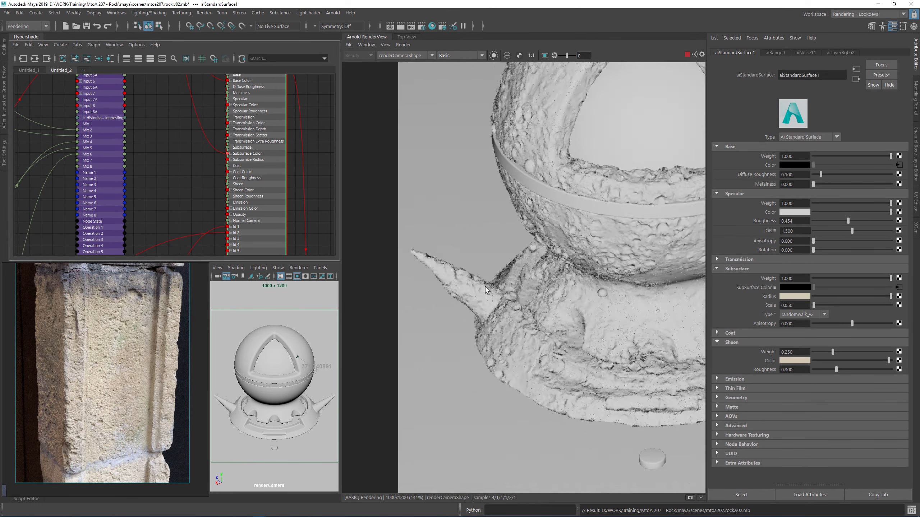
{"action": "scroll", "coordinate": [484, 287], "scroll_direction": "up", "scroll_amount": 1}
{"action": "left_click_drag", "start_coordinate": [491, 320], "coordinate": [400, 226]}
{"action": "scroll", "coordinate": [436, 289], "scroll_direction": "up", "scroll_amount": 1}
{"action": "scroll", "coordinate": [475, 278], "scroll_direction": "down", "scroll_amount": 3}
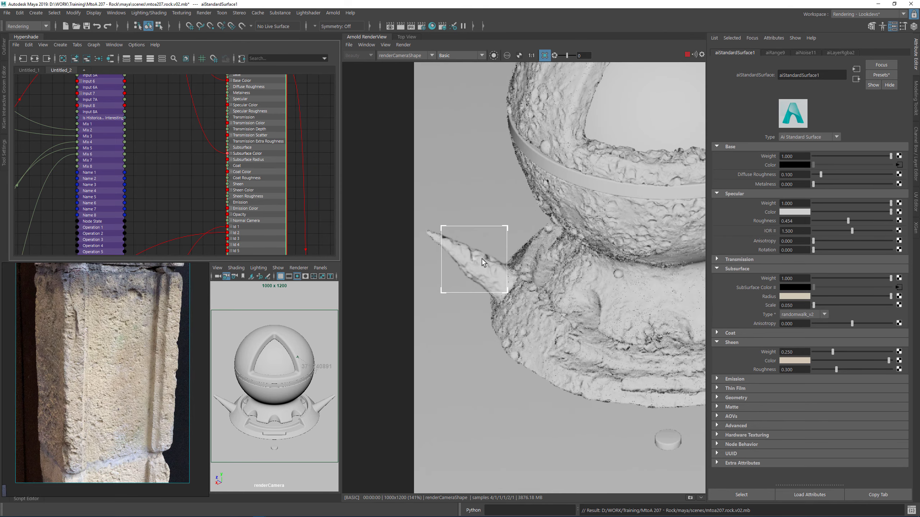
{"action": "scroll", "coordinate": [518, 191], "scroll_direction": "up", "scroll_amount": 1}
{"action": "scroll", "coordinate": [527, 192], "scroll_direction": "down", "scroll_amount": 1}
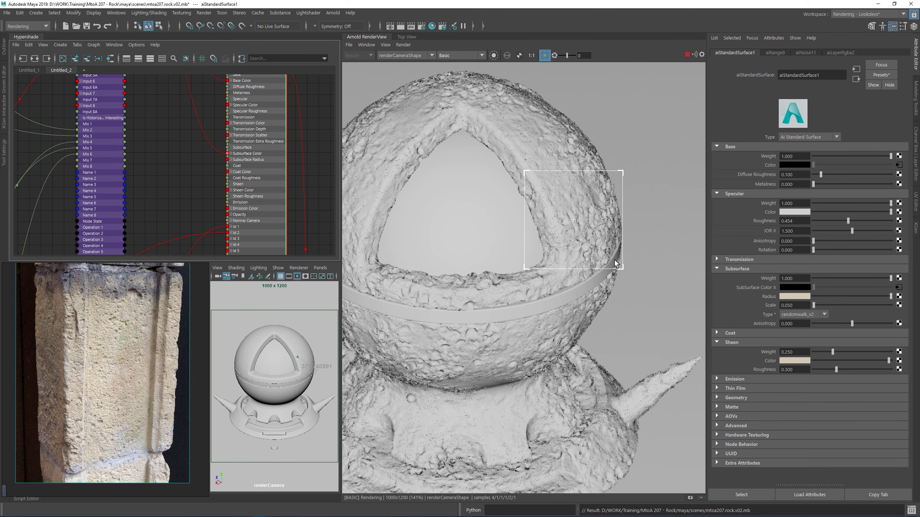
{"action": "scroll", "coordinate": [579, 207], "scroll_direction": "up", "scroll_amount": 3}
{"action": "scroll", "coordinate": [551, 257], "scroll_direction": "down", "scroll_amount": 3}
{"action": "middle_click_drag", "start_coordinate": [506, 239], "coordinate": [415, 120]}
{"action": "left_click_drag", "start_coordinate": [599, 252], "coordinate": [507, 331]}
{"action": "middle_click_drag", "start_coordinate": [437, 312], "coordinate": [541, 297]}
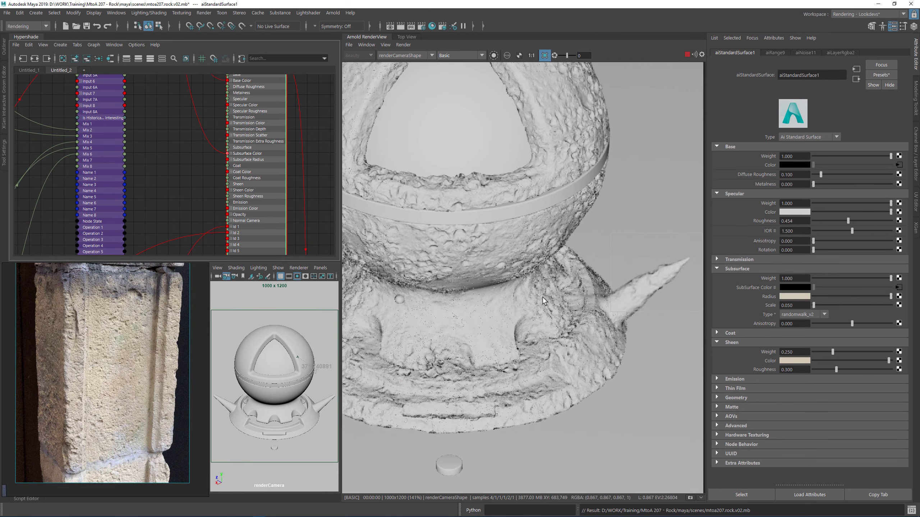
{"action": "left_click", "coordinate": [464, 233]}
{"action": "scroll", "coordinate": [460, 221], "scroll_direction": "down", "scroll_amount": 3}
{"action": "middle_click_drag", "start_coordinate": [473, 230], "coordinate": [524, 262]}
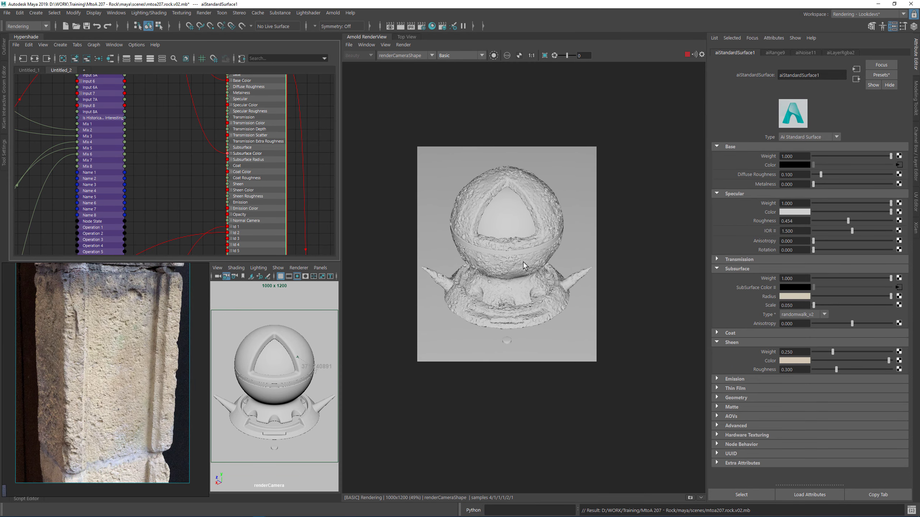
{"action": "scroll", "coordinate": [524, 264], "scroll_direction": "up", "scroll_amount": 2}
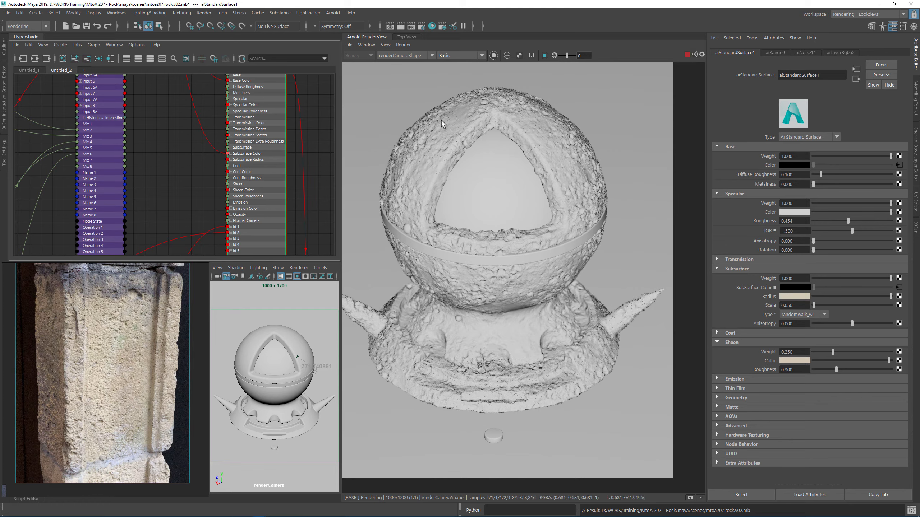
- Return the render view to full Shading with Progressive Refinement turned off, and stop the live render
{"action": "left_click", "coordinate": [448, 55]}
{"action": "left_click", "coordinate": [450, 63]}
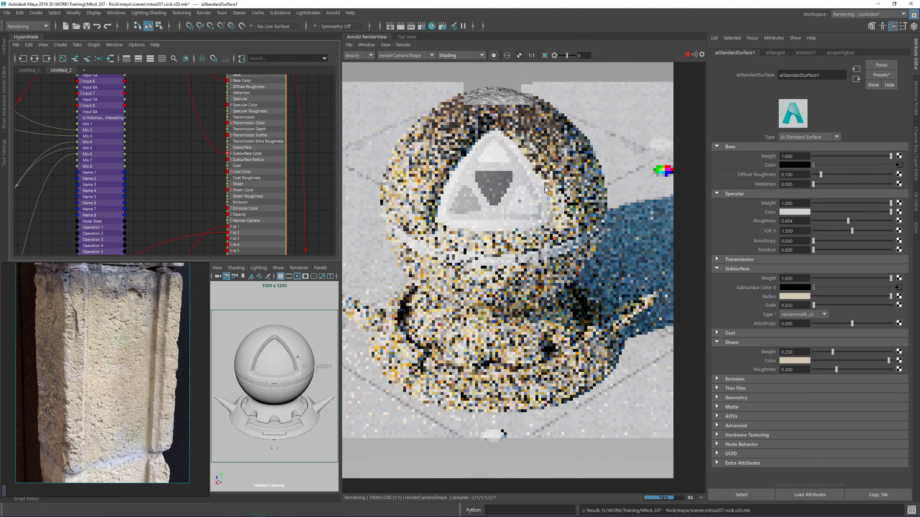
{"action": "left_click", "coordinate": [403, 45]}
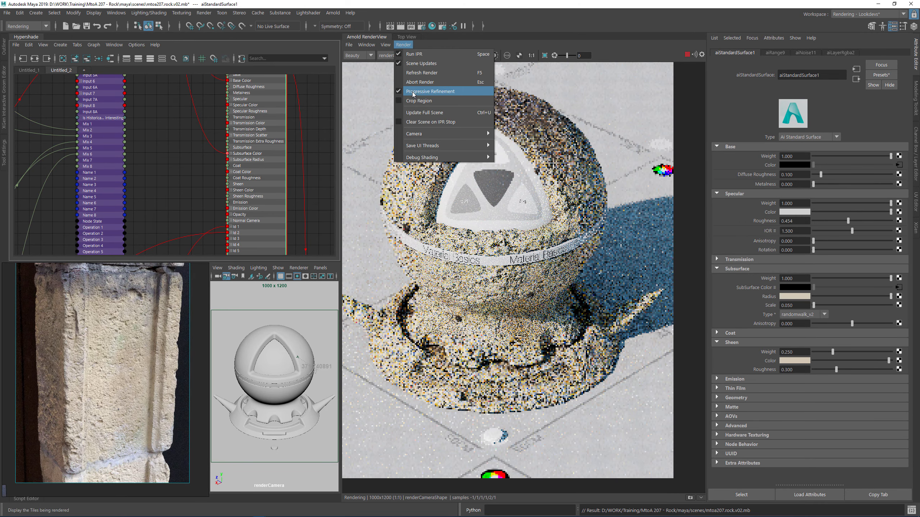
{"action": "left_click", "coordinate": [436, 91]}
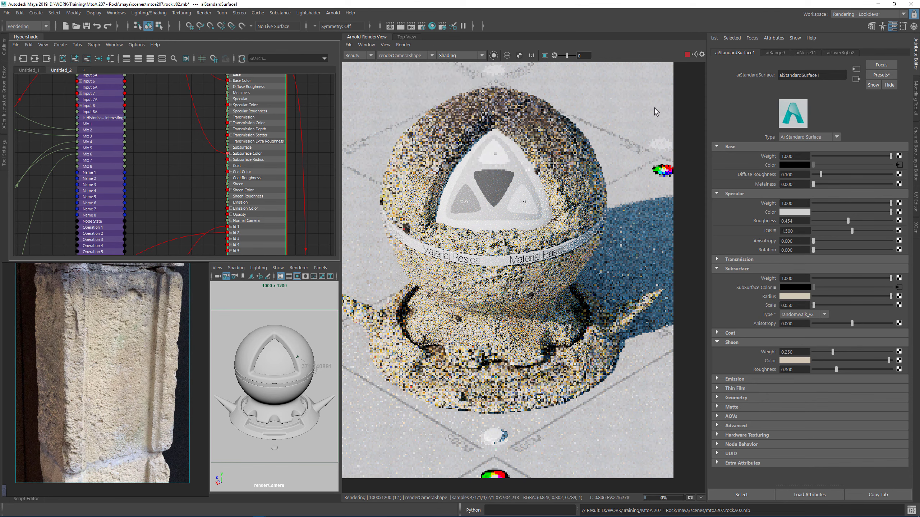
{"action": "left_click", "coordinate": [687, 54]}
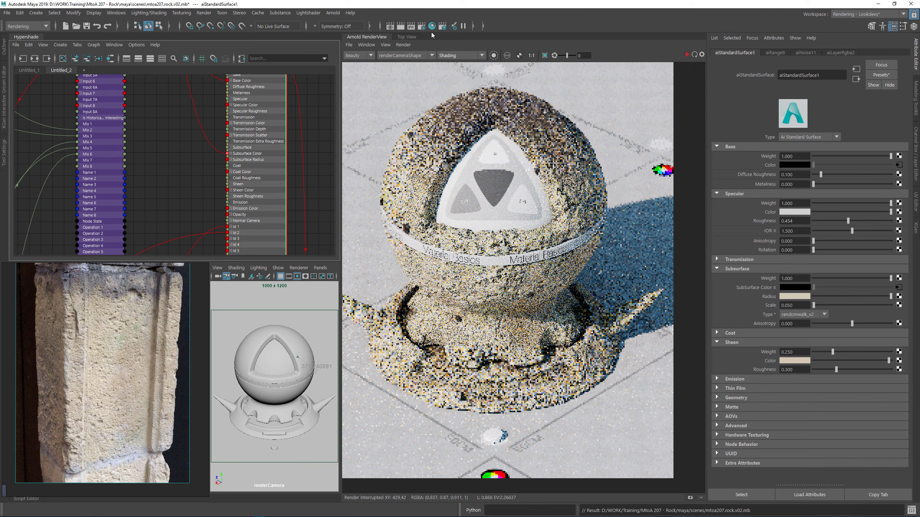
- Set the Arnold Camera (AA) samples to 2 and enable Adaptive Sampling with Max. Camera (AA) at 8
{"action": "left_click", "coordinate": [421, 26]}
{"action": "left_click", "coordinate": [459, 133]}
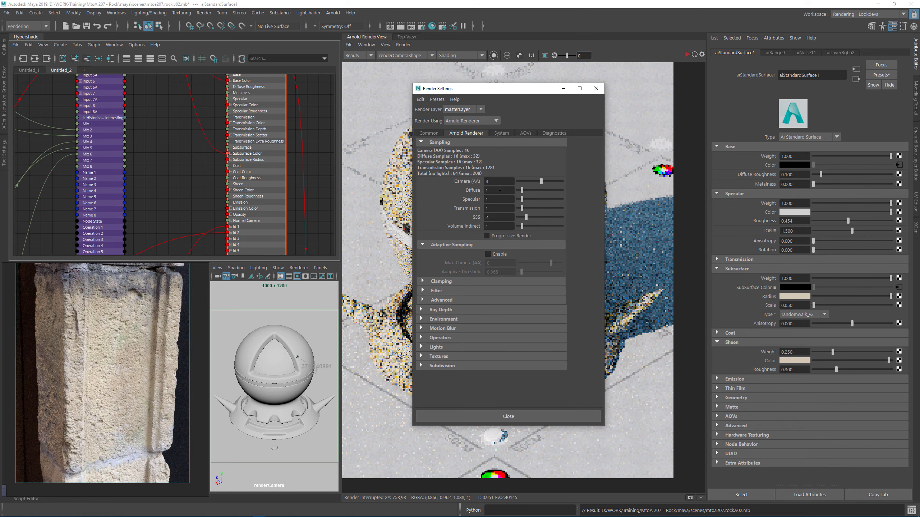
{"action": "left_click_drag", "start_coordinate": [494, 181], "coordinate": [451, 181]}
{"action": "type", "text": "2"}
{"action": "key", "text": "Return"}
{"action": "left_click", "coordinate": [496, 254]}
{"action": "left_click", "coordinate": [497, 264]}
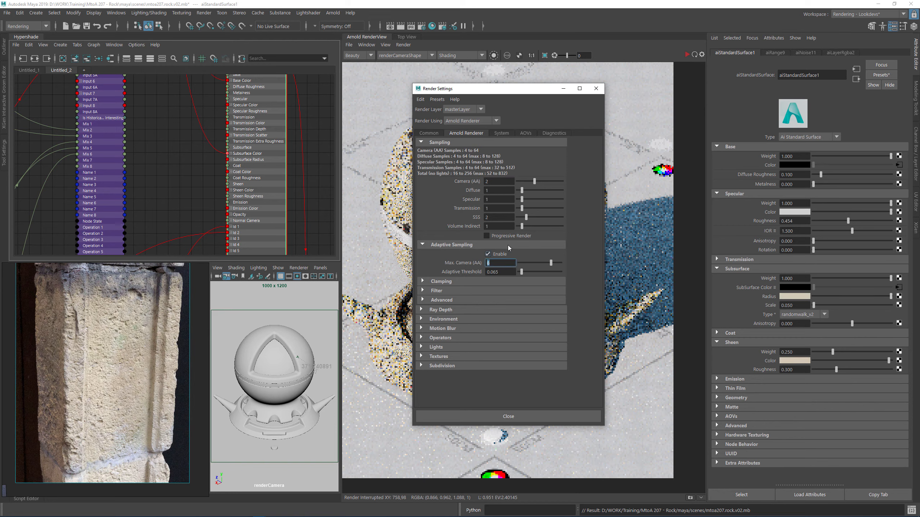
- Check the diagnostics and AOV render settings, and enable Autodetect Threads in the system settings
{"action": "left_click", "coordinate": [554, 133]}
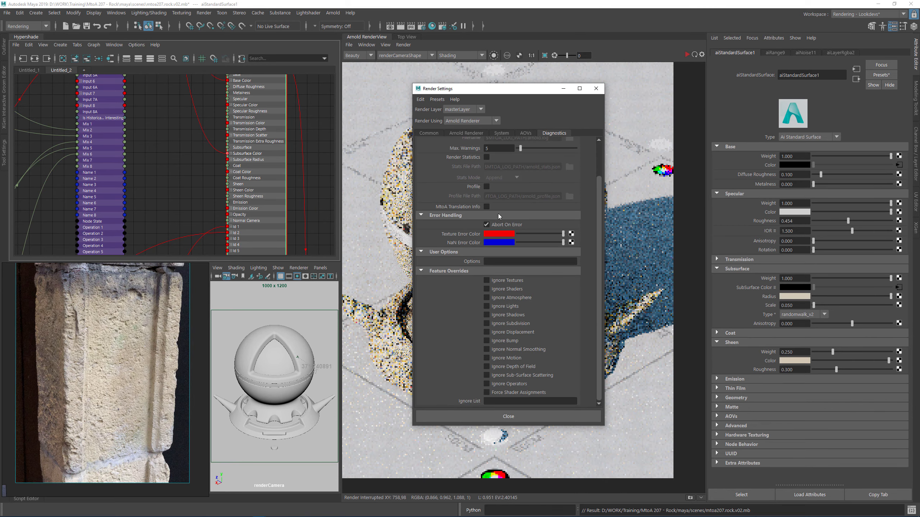
{"action": "left_click", "coordinate": [525, 134]}
{"action": "left_click", "coordinate": [501, 134]}
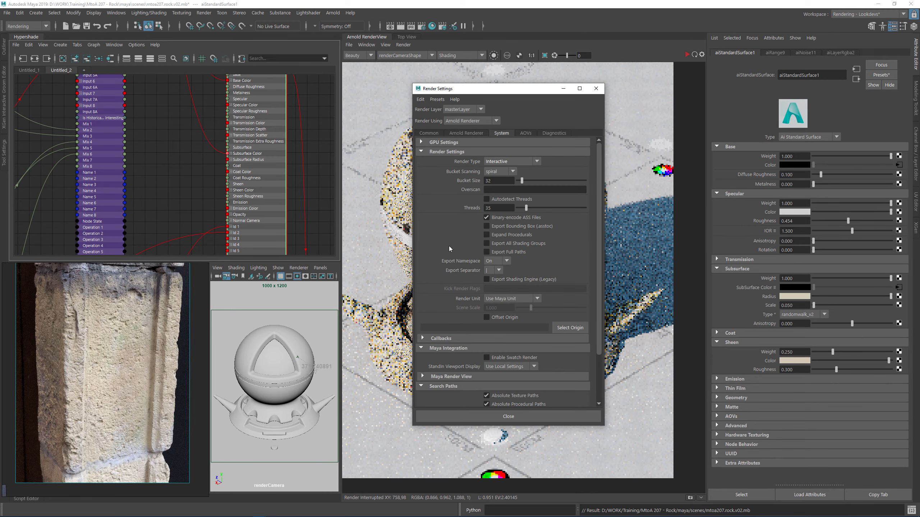
{"action": "left_click", "coordinate": [486, 200]}
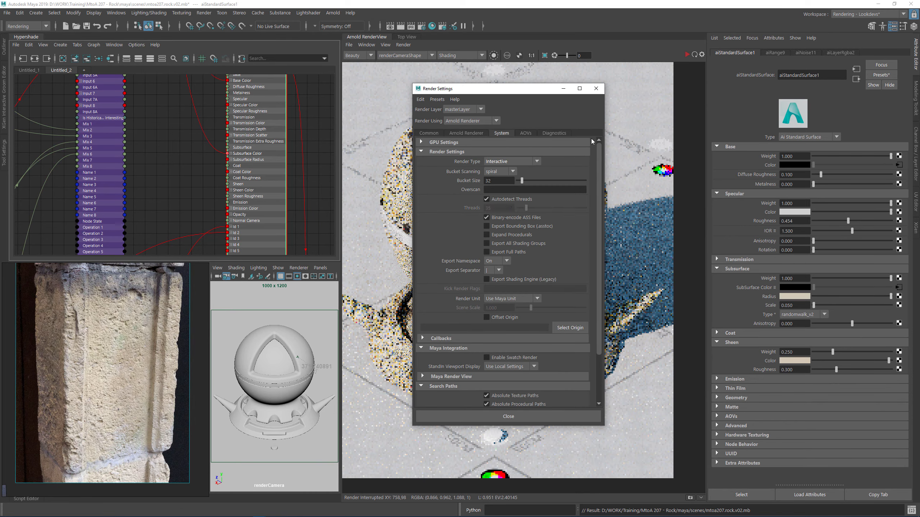
{"action": "left_click", "coordinate": [596, 88]}
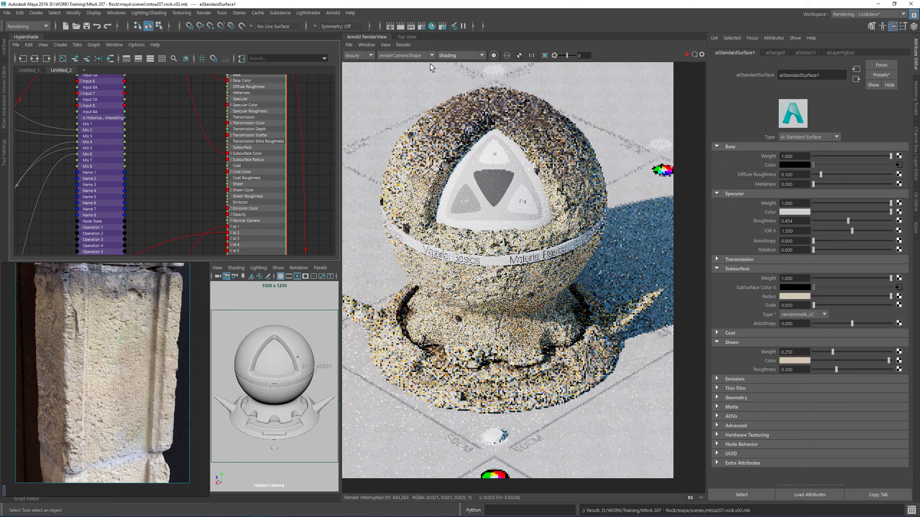
- Update the full scene to render the whole frame with the final settings
{"action": "left_click", "coordinate": [401, 44]}
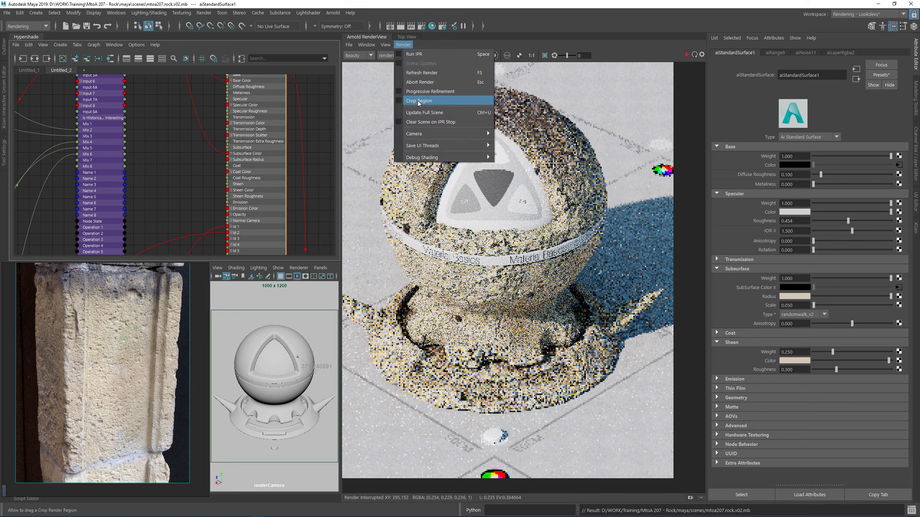
{"action": "mouse_move", "coordinate": [413, 136]}
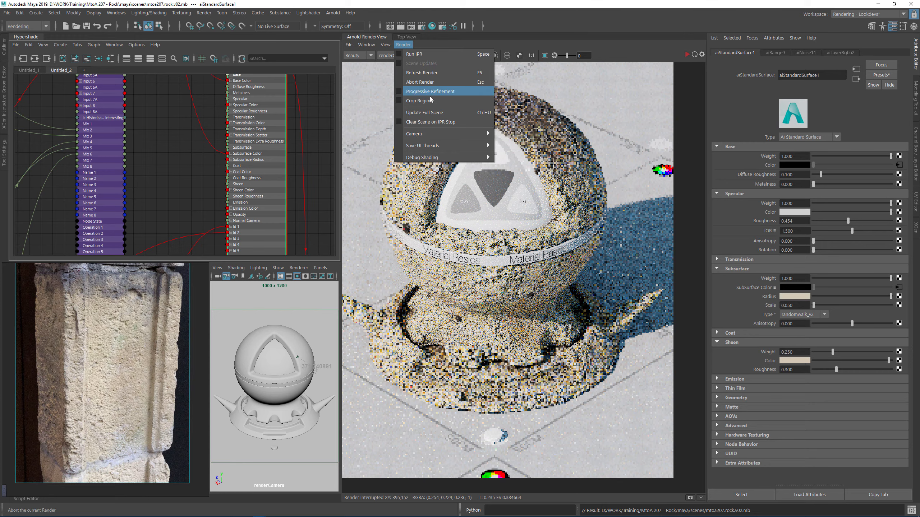
{"action": "left_click", "coordinate": [429, 114]}
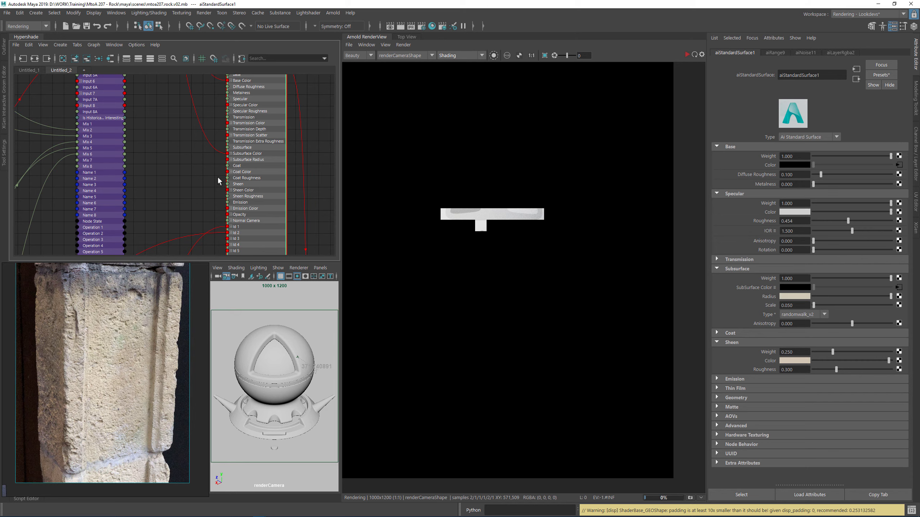
- Examine the shader network from the layered mix inputs down to the noise, range and multiply nodes at its lower end
{"action": "scroll", "coordinate": [202, 172], "scroll_direction": "down", "scroll_amount": 4}
{"action": "middle_click_drag", "start_coordinate": [180, 163], "coordinate": [274, 177], "text": "alt"}
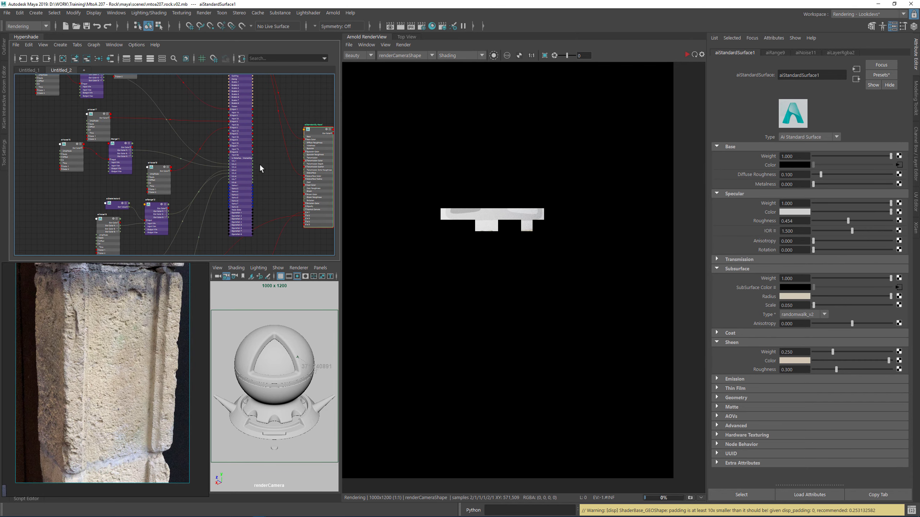
{"action": "middle_click_drag", "start_coordinate": [178, 115], "coordinate": [237, 184], "text": "alt"}
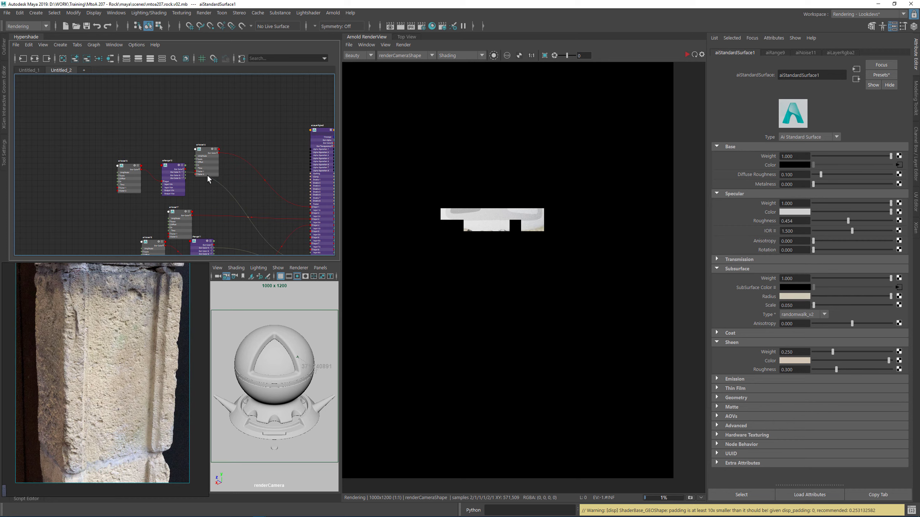
{"action": "middle_click_drag", "start_coordinate": [255, 200], "coordinate": [234, 141], "text": "alt"}
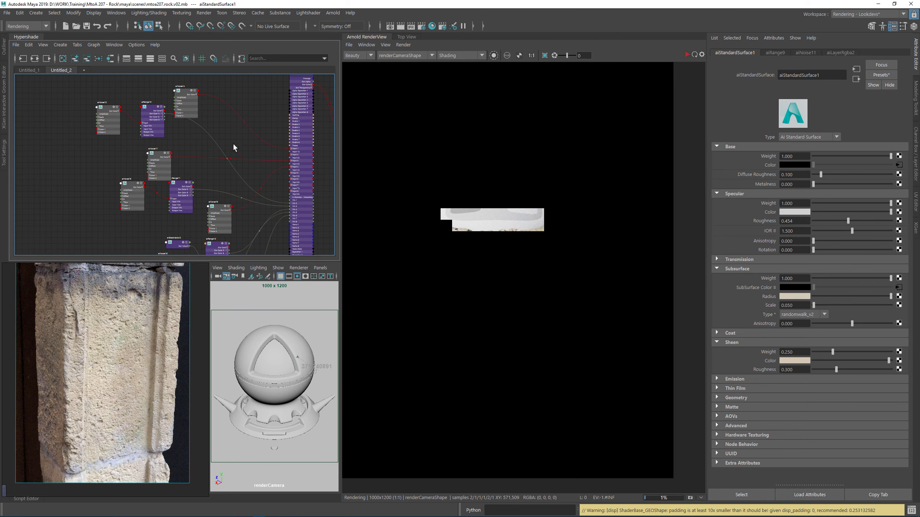
{"action": "middle_click_drag", "start_coordinate": [321, 195], "coordinate": [295, 48], "text": "alt"}
{"action": "middle_click_drag", "start_coordinate": [263, 185], "coordinate": [280, 73], "text": "alt"}
{"action": "middle_click_drag", "start_coordinate": [241, 209], "coordinate": [257, 127], "text": "alt"}
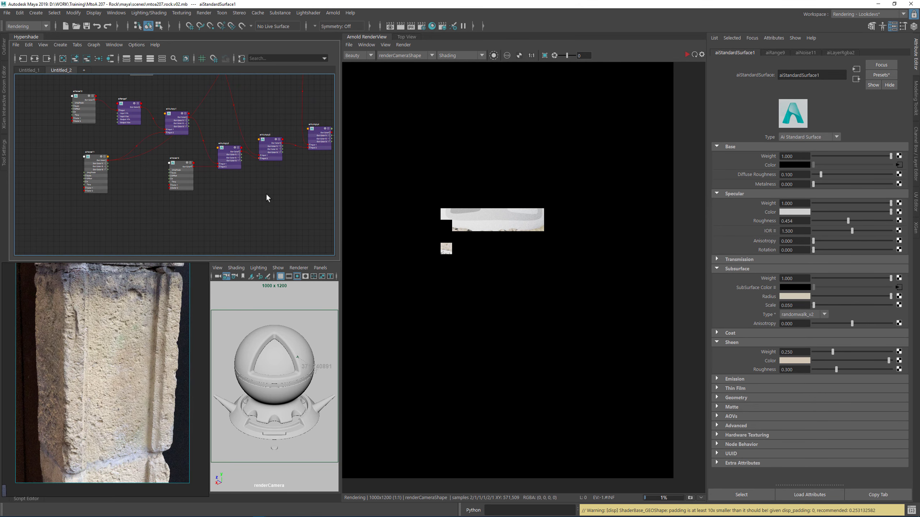
{"action": "scroll", "coordinate": [248, 175], "scroll_direction": "up", "scroll_amount": 2}
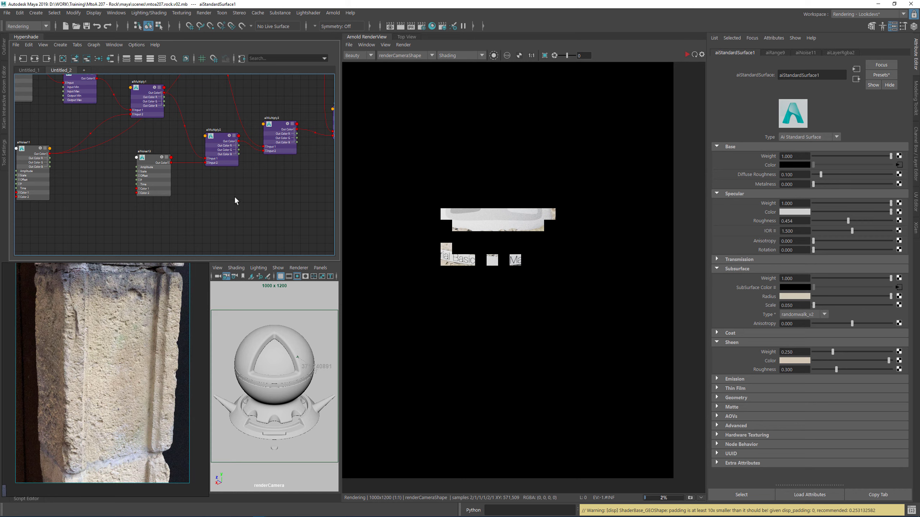
{"action": "middle_click_drag", "start_coordinate": [129, 193], "coordinate": [201, 195], "text": "alt"}
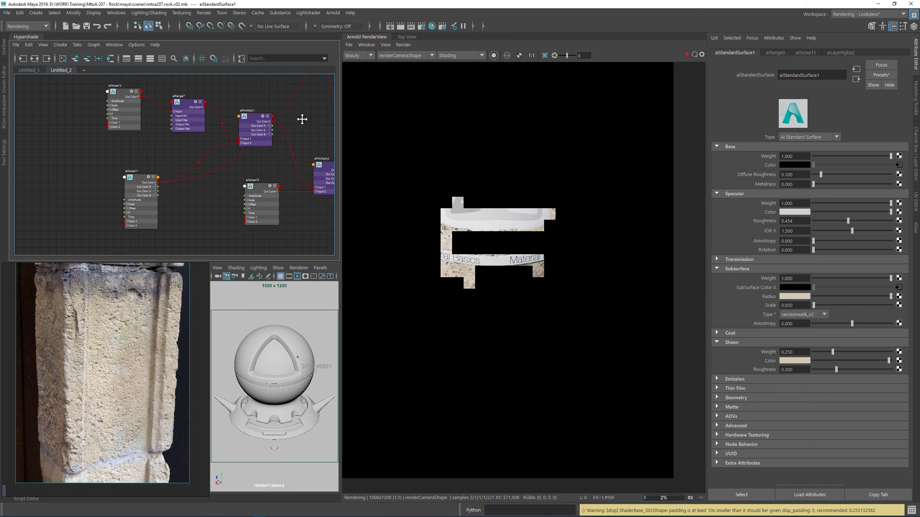
{"action": "middle_click_drag", "start_coordinate": [304, 118], "coordinate": [291, 122], "text": "alt"}
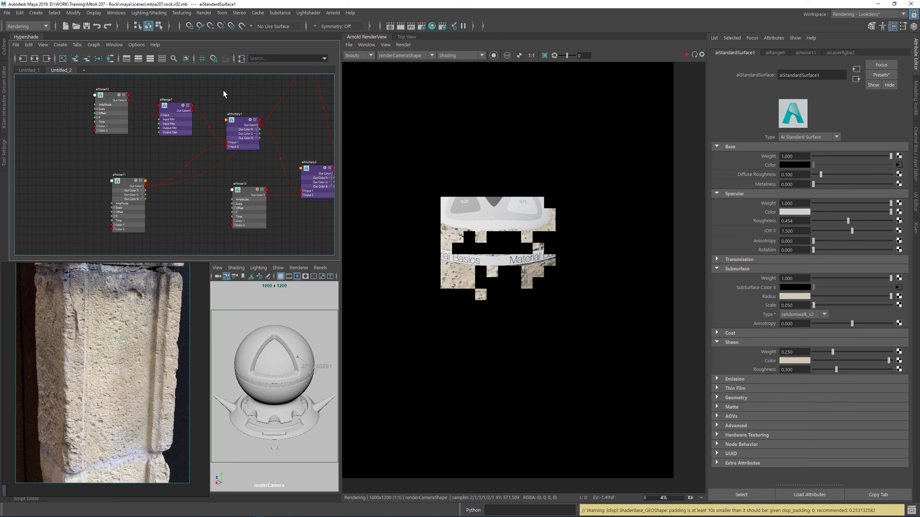
- Review the noise and range branches feeding the aiLayerRgba2 node and its connections to the standard surface shader
{"action": "middle_click_drag", "start_coordinate": [253, 91], "coordinate": [173, 170], "text": "alt"}
{"action": "scroll", "coordinate": [174, 170], "scroll_direction": "down", "scroll_amount": 3}
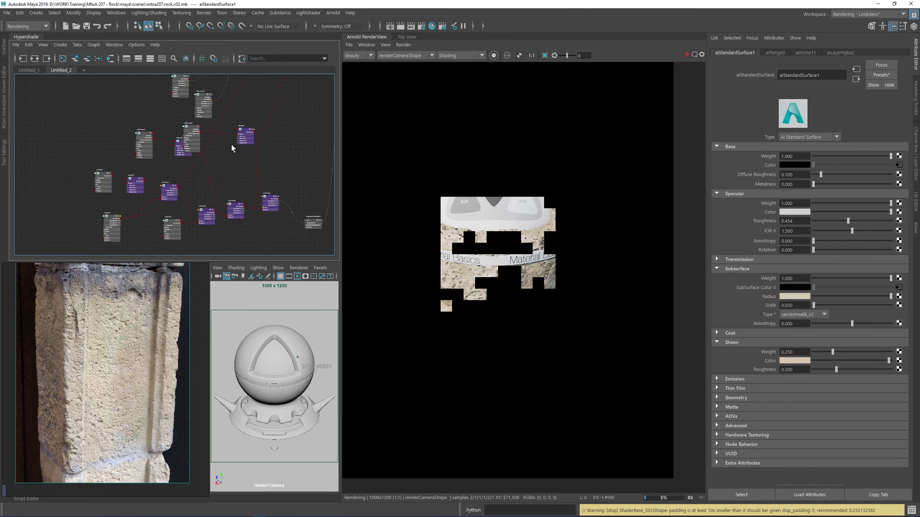
{"action": "middle_click_drag", "start_coordinate": [304, 102], "coordinate": [294, 180], "text": "alt"}
{"action": "scroll", "coordinate": [209, 110], "scroll_direction": "down", "scroll_amount": 2}
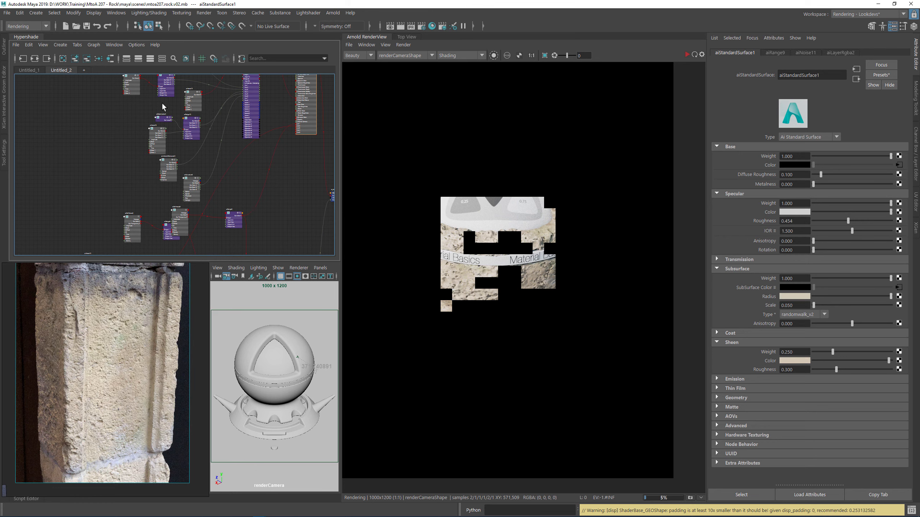
{"action": "middle_click_drag", "start_coordinate": [110, 158], "coordinate": [94, 203], "text": "alt"}
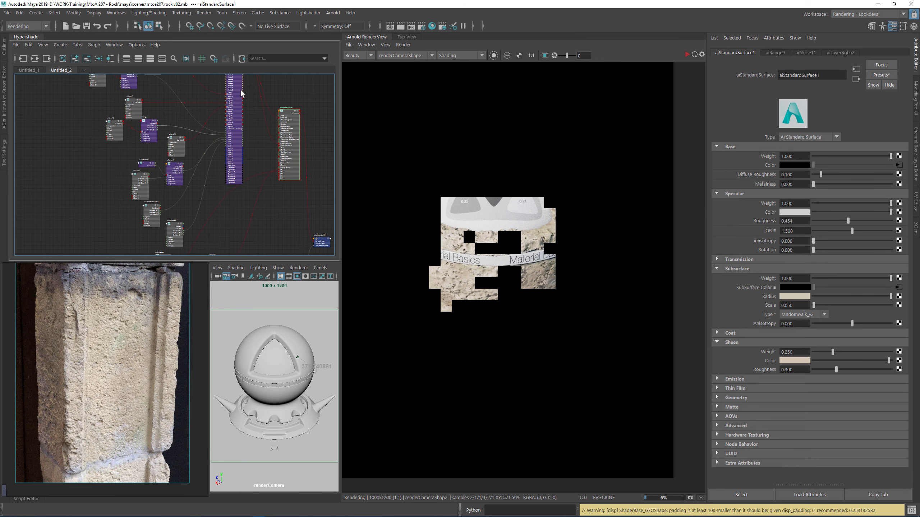
{"action": "scroll", "coordinate": [242, 93], "scroll_direction": "up", "scroll_amount": 1}
{"action": "scroll", "coordinate": [281, 132], "scroll_direction": "up", "scroll_amount": 3}
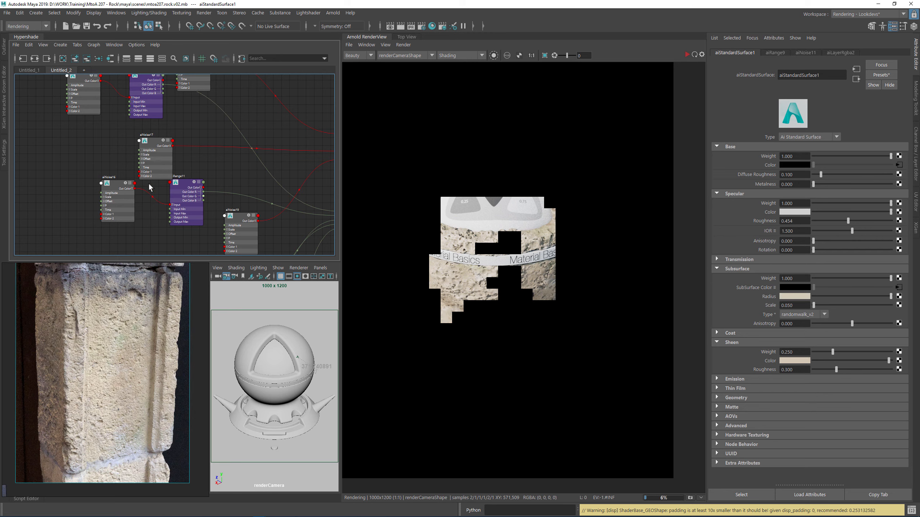
{"action": "middle_click_drag", "start_coordinate": [223, 135], "coordinate": [214, 130], "text": "alt"}
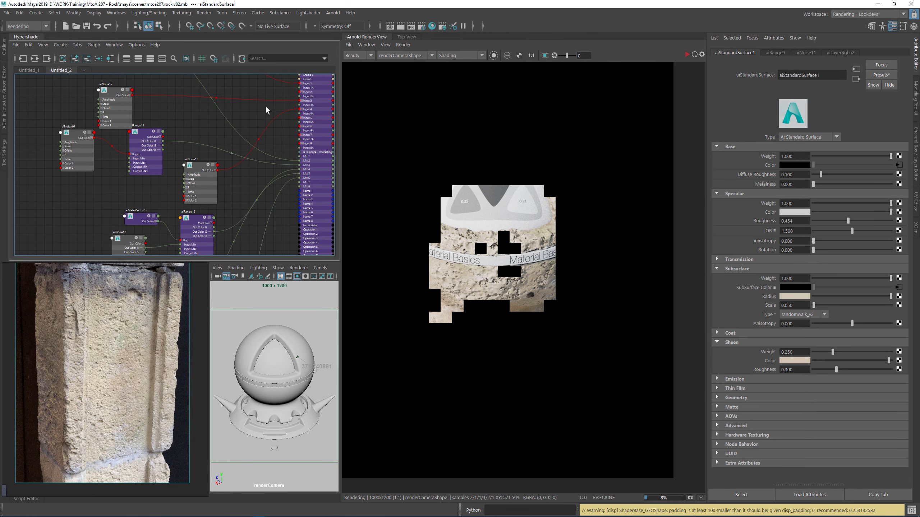
{"action": "middle_click_drag", "start_coordinate": [252, 104], "coordinate": [190, 174], "text": "alt"}
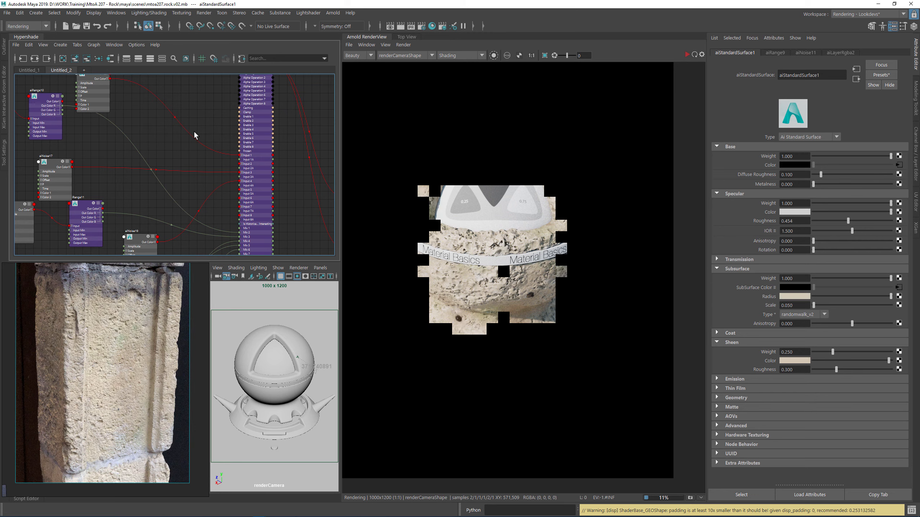
{"action": "middle_click_drag", "start_coordinate": [222, 117], "coordinate": [218, 191], "text": "alt"}
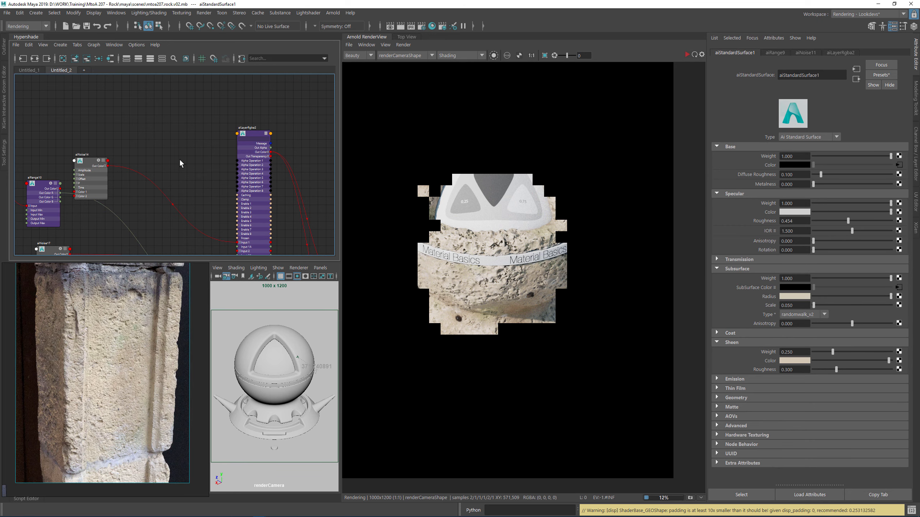
{"action": "scroll", "coordinate": [179, 159], "scroll_direction": "down", "scroll_amount": 3}
{"action": "middle_click_drag", "start_coordinate": [289, 174], "coordinate": [244, 110], "text": "alt"}
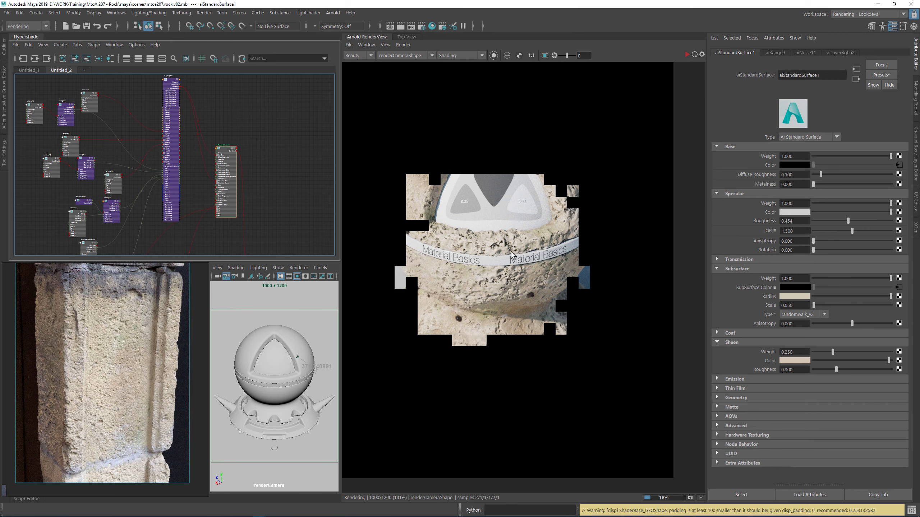
- Inspect the rock surface, stains and base of the shader ball up close while the frame renders
{"action": "scroll", "coordinate": [510, 252], "scroll_direction": "up", "scroll_amount": 2}
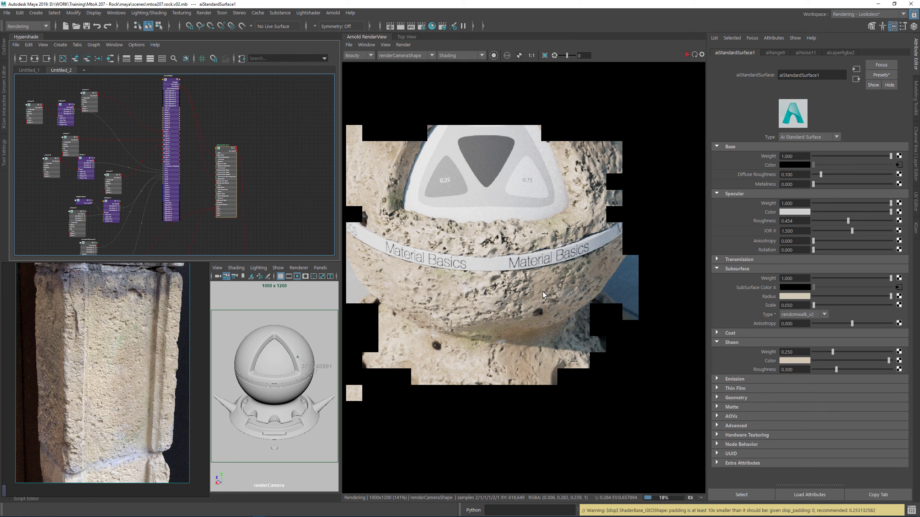
{"action": "scroll", "coordinate": [542, 292], "scroll_direction": "down", "scroll_amount": 1}
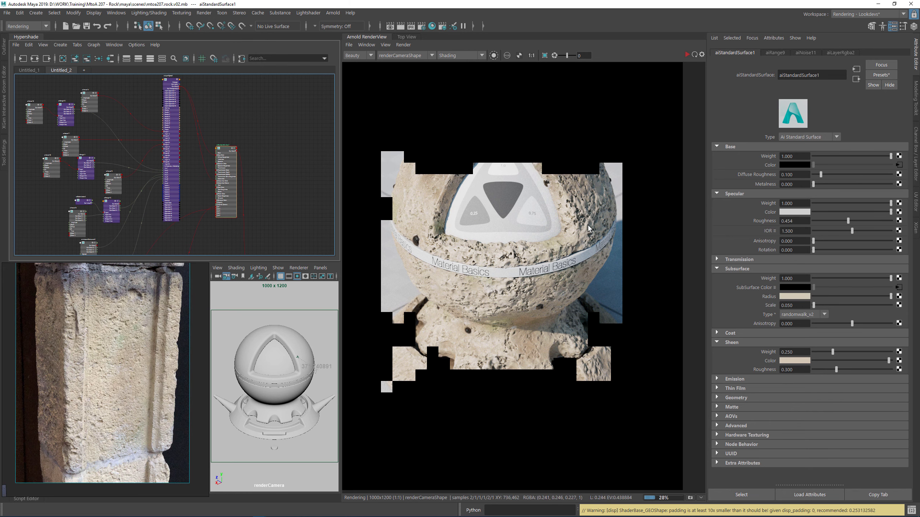
{"action": "scroll", "coordinate": [587, 224], "scroll_direction": "up", "scroll_amount": 1}
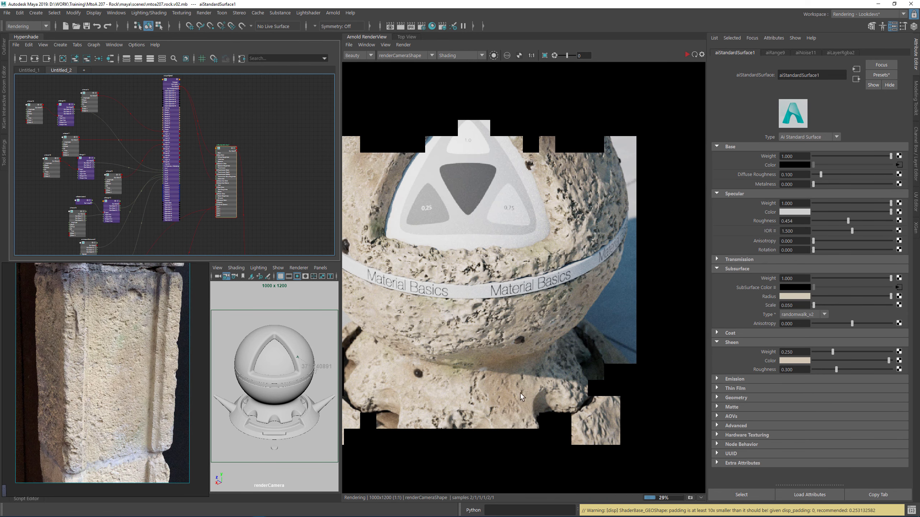
{"action": "scroll", "coordinate": [520, 392], "scroll_direction": "down", "scroll_amount": 1}
{"action": "scroll", "coordinate": [511, 336], "scroll_direction": "up", "scroll_amount": 1}
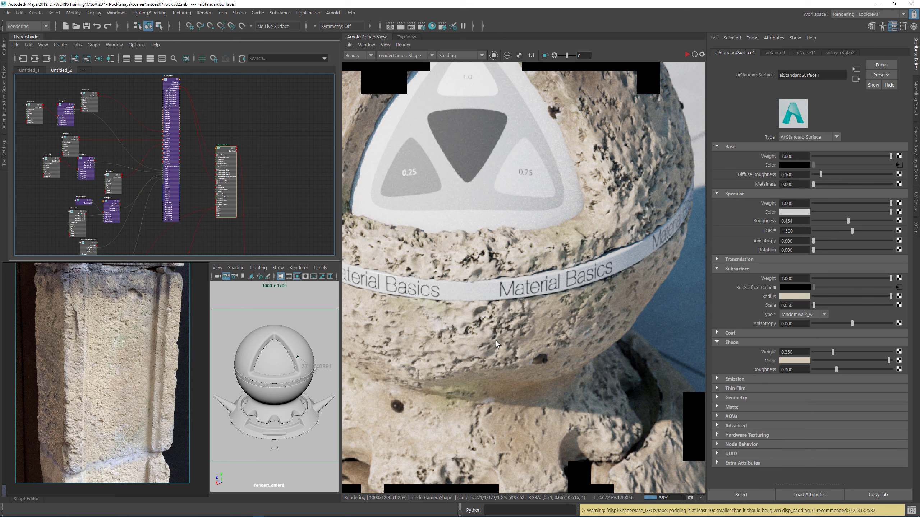
{"action": "scroll", "coordinate": [520, 402], "scroll_direction": "down", "scroll_amount": 1}
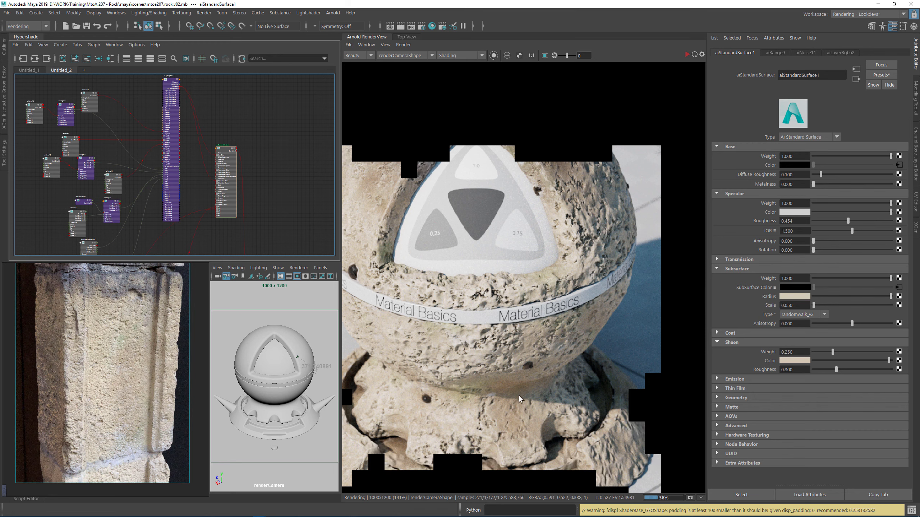
{"action": "middle_click_drag", "start_coordinate": [382, 194], "coordinate": [481, 260]}
{"action": "scroll", "coordinate": [480, 238], "scroll_direction": "up", "scroll_amount": 1}
{"action": "scroll", "coordinate": [482, 239], "scroll_direction": "up", "scroll_amount": 1}
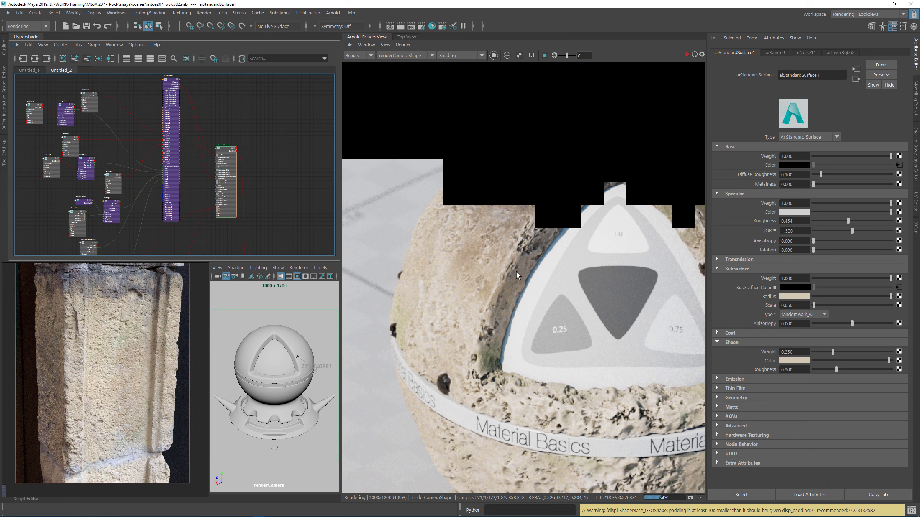
{"action": "scroll", "coordinate": [516, 272], "scroll_direction": "down", "scroll_amount": 2}
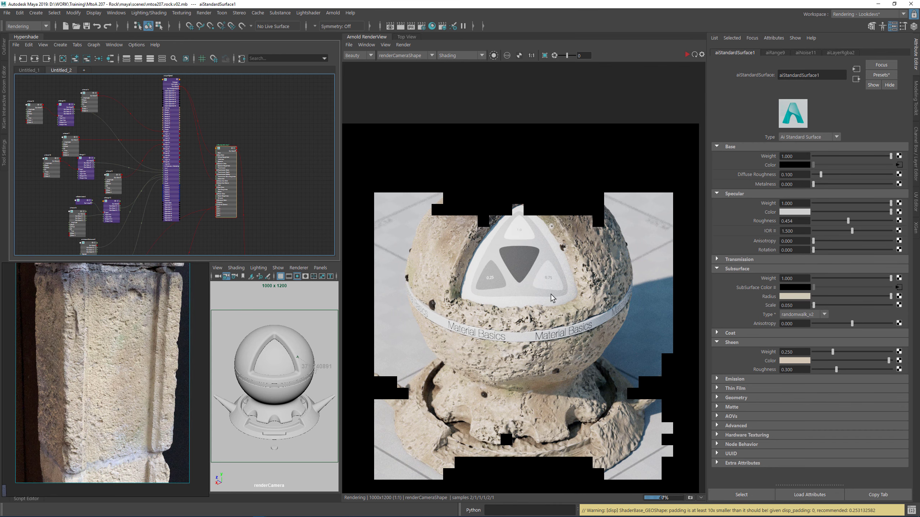
{"action": "scroll", "coordinate": [550, 375], "scroll_direction": "up", "scroll_amount": 2}
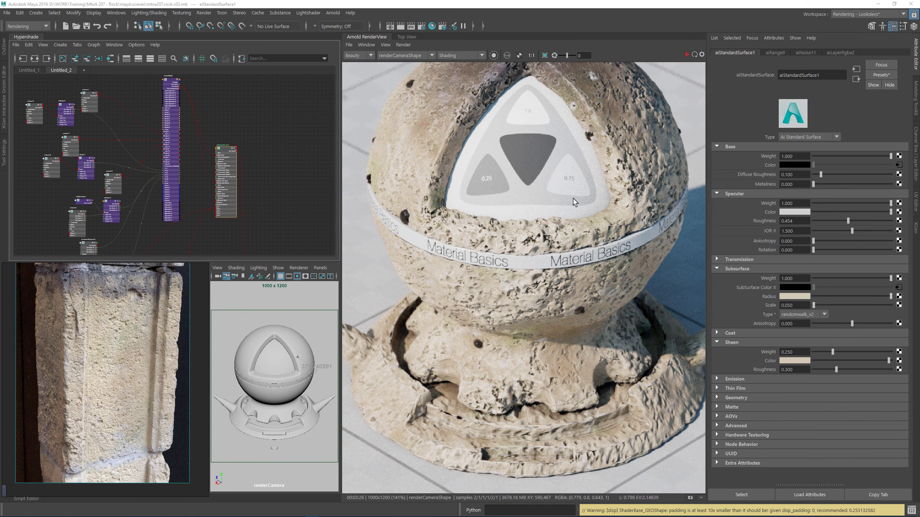
- Examine the stone detail and sphere top in the finished render, and return the image to its real 1:1 size
{"action": "scroll", "coordinate": [556, 207], "scroll_direction": "down", "scroll_amount": 3}
{"action": "scroll", "coordinate": [475, 201], "scroll_direction": "up", "scroll_amount": 5}
{"action": "scroll", "coordinate": [474, 202], "scroll_direction": "up", "scroll_amount": 3}
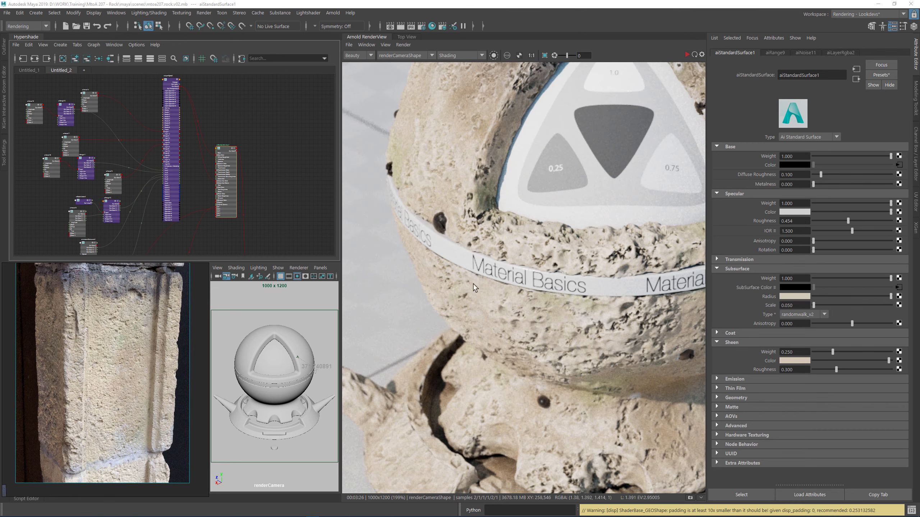
{"action": "middle_click_drag", "start_coordinate": [487, 153], "coordinate": [577, 199]}
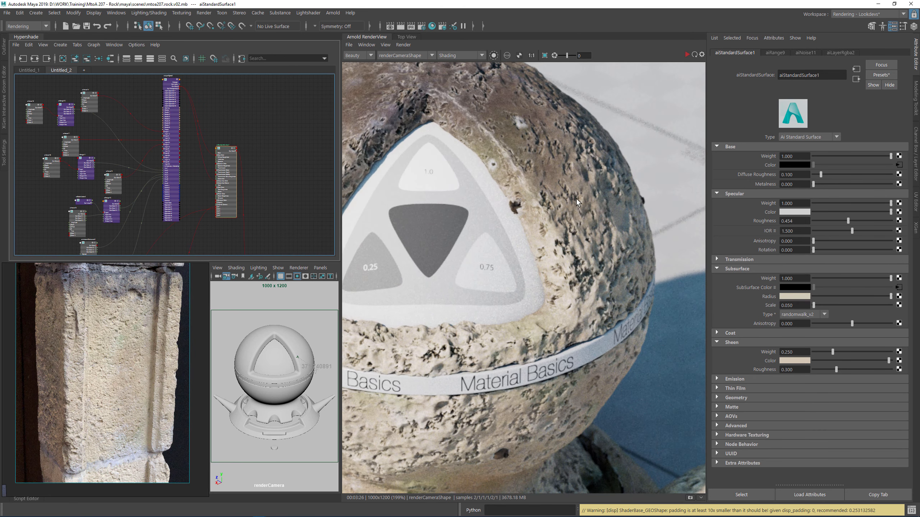
{"action": "scroll", "coordinate": [576, 199], "scroll_direction": "down", "scroll_amount": 2}
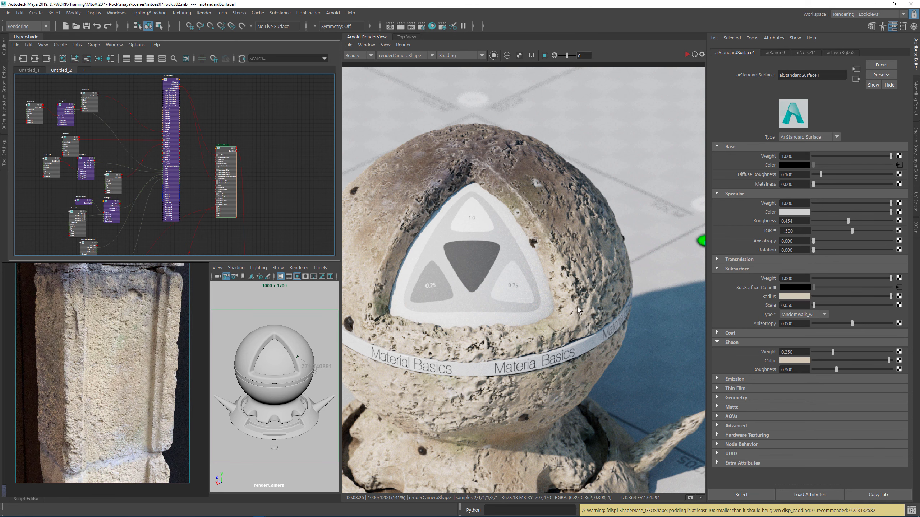
{"action": "left_click", "coordinate": [531, 56]}
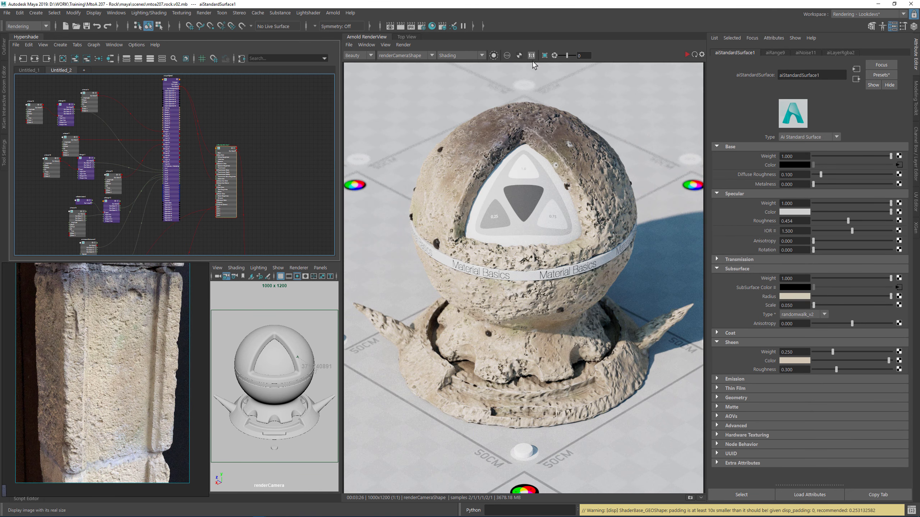
- Store the finished render as a snapshot and compare it with the preceding snapshot
{"action": "left_click", "coordinate": [690, 498]}
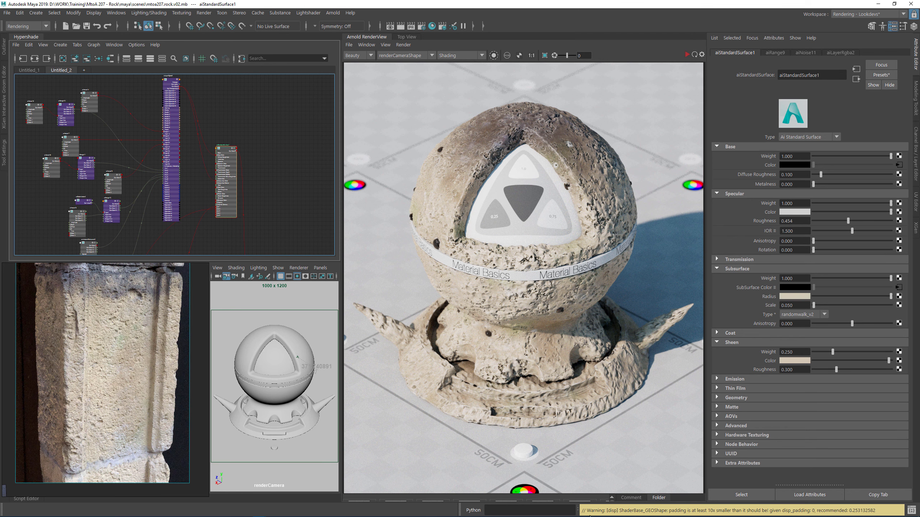
{"action": "left_click", "coordinate": [585, 503]}
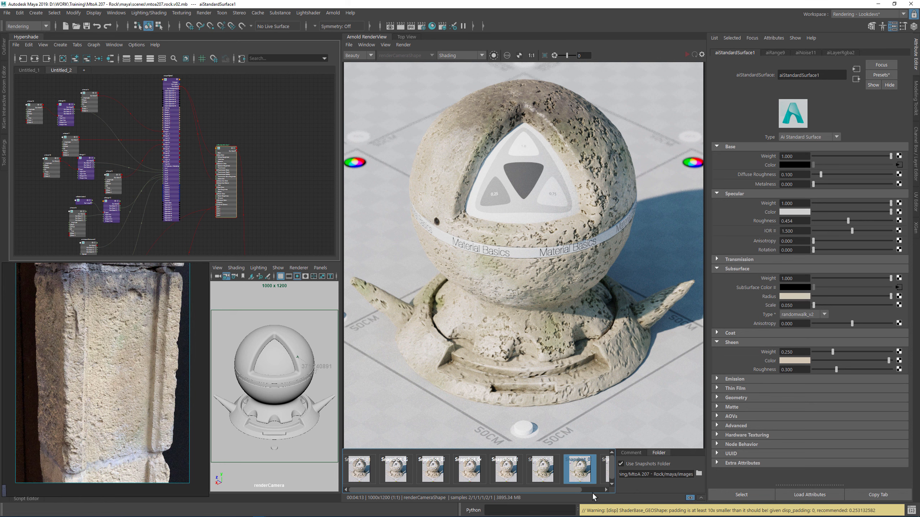
{"action": "left_click_drag", "start_coordinate": [579, 493], "coordinate": [604, 493]}
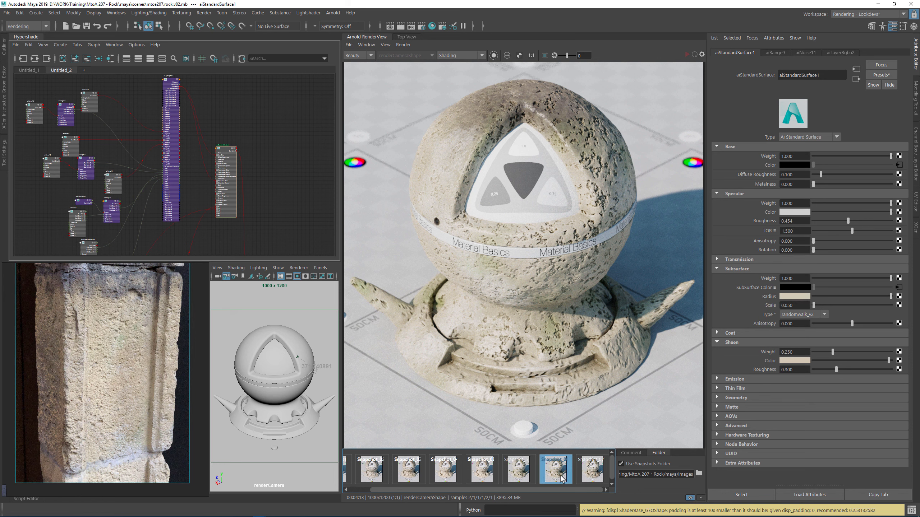
{"action": "left_click", "coordinate": [588, 479]}
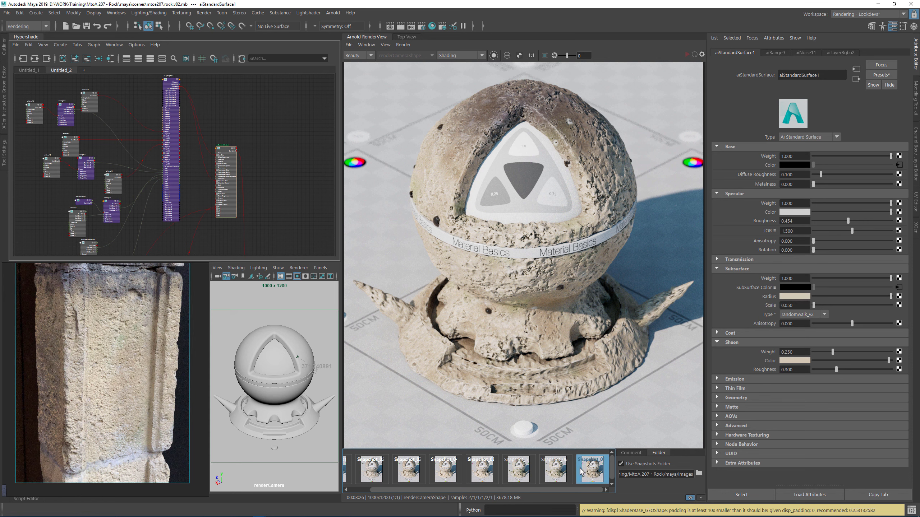
{"action": "left_click", "coordinate": [561, 478]}
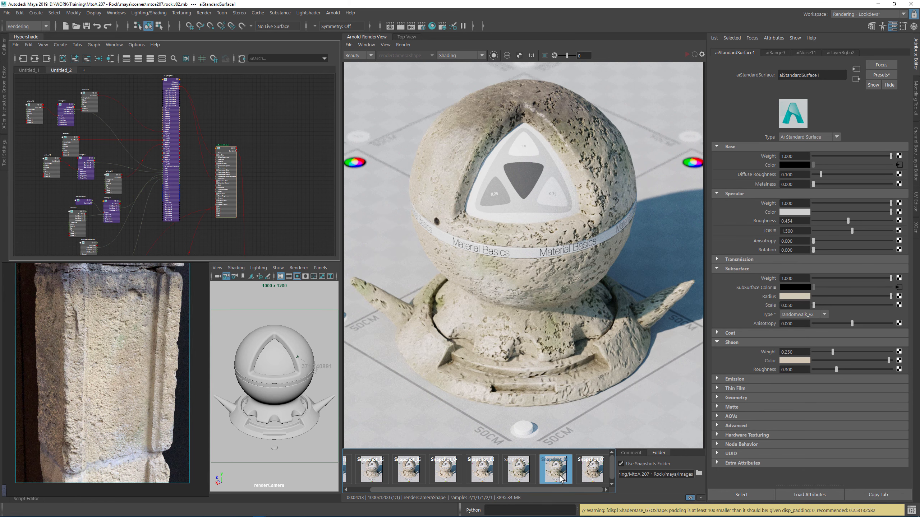
- Look through the older snapshots back to the first ones, and display Snapshot_02 for comparison
{"action": "left_click", "coordinate": [526, 471]}
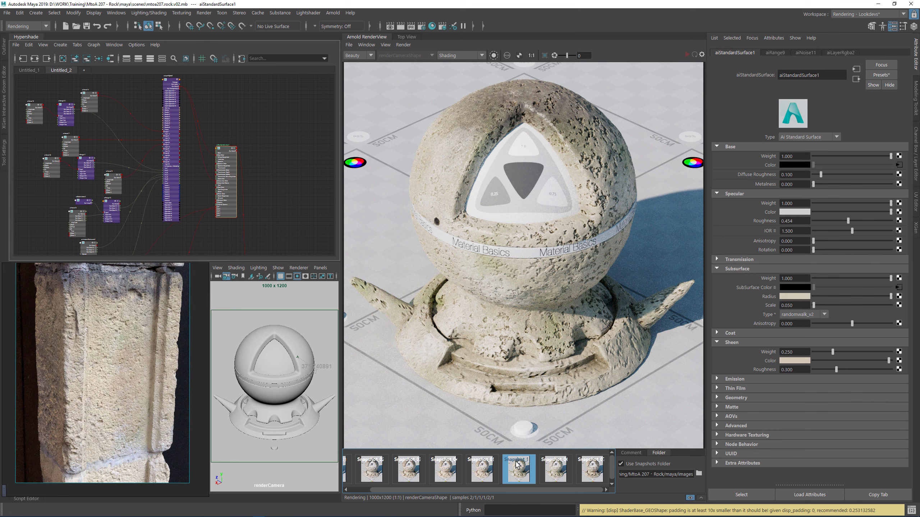
{"action": "left_click", "coordinate": [370, 474]}
{"action": "left_click_drag", "start_coordinate": [413, 490], "coordinate": [390, 491]}
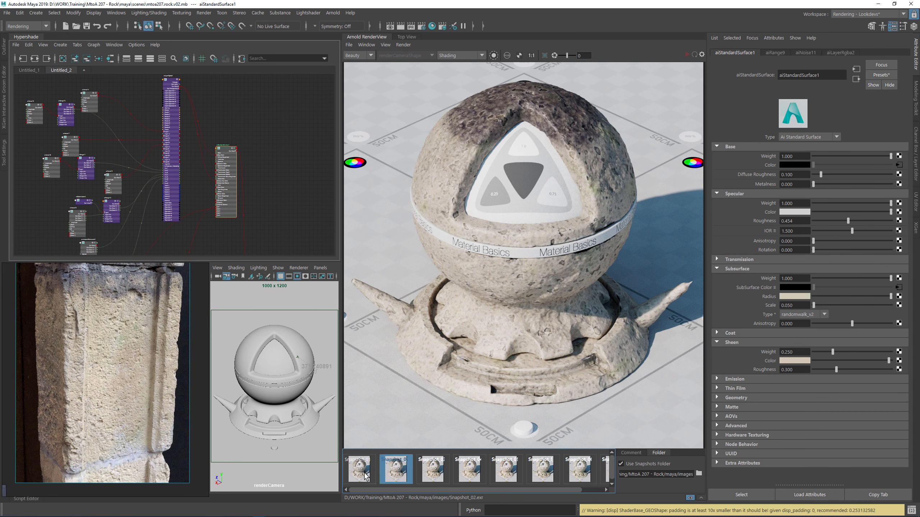
{"action": "left_click", "coordinate": [359, 471]}
{"action": "left_click", "coordinate": [395, 471]}
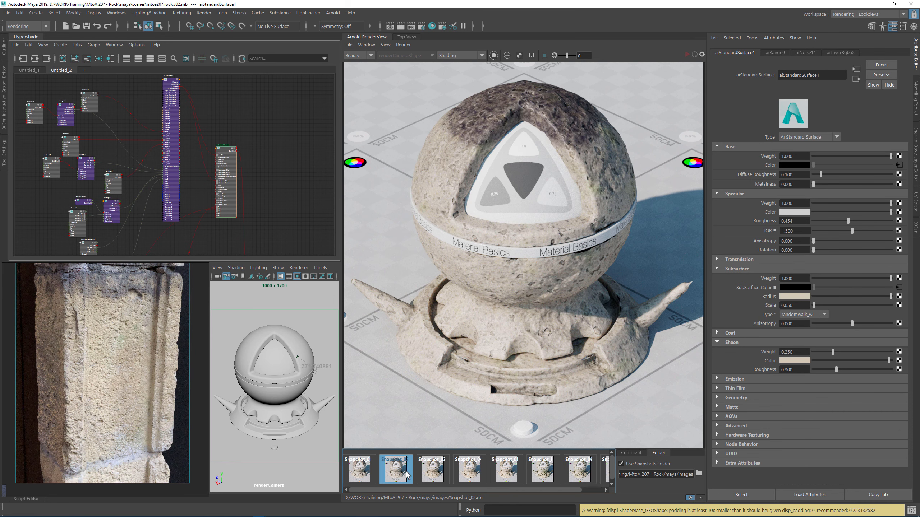
- Step through the snapshots from Snapshot_03 to the one after Snapshot_05, viewing the sphere up close
{"action": "left_click", "coordinate": [434, 477]}
{"action": "scroll", "coordinate": [521, 232], "scroll_direction": "up", "scroll_amount": 2}
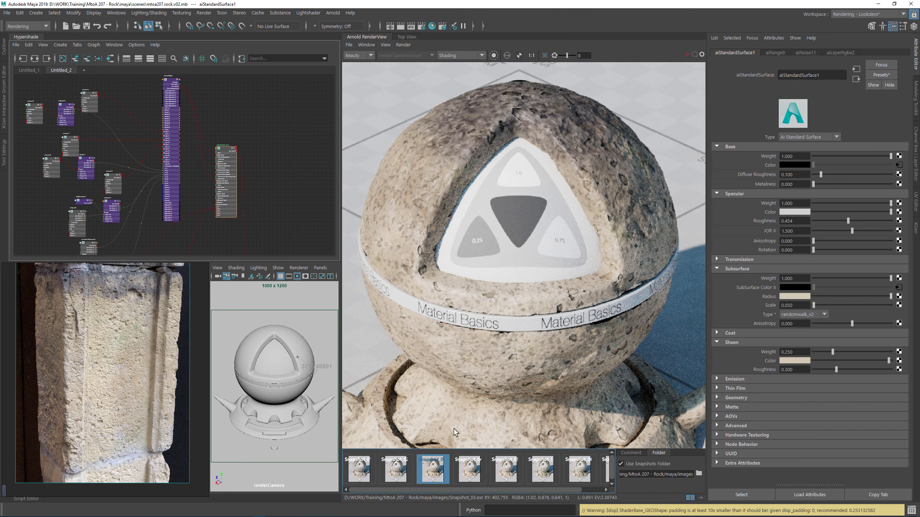
{"action": "left_click", "coordinate": [470, 471]}
{"action": "left_click", "coordinate": [506, 471]}
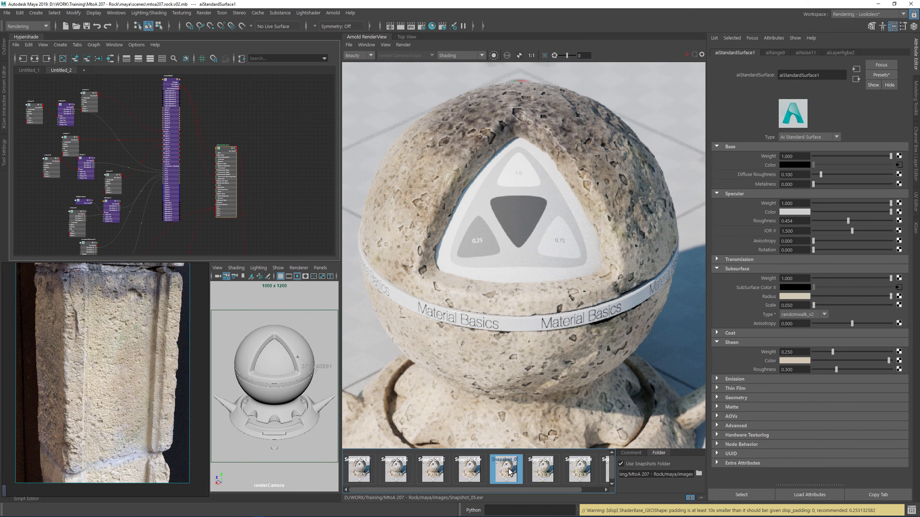
{"action": "left_click", "coordinate": [547, 472]}
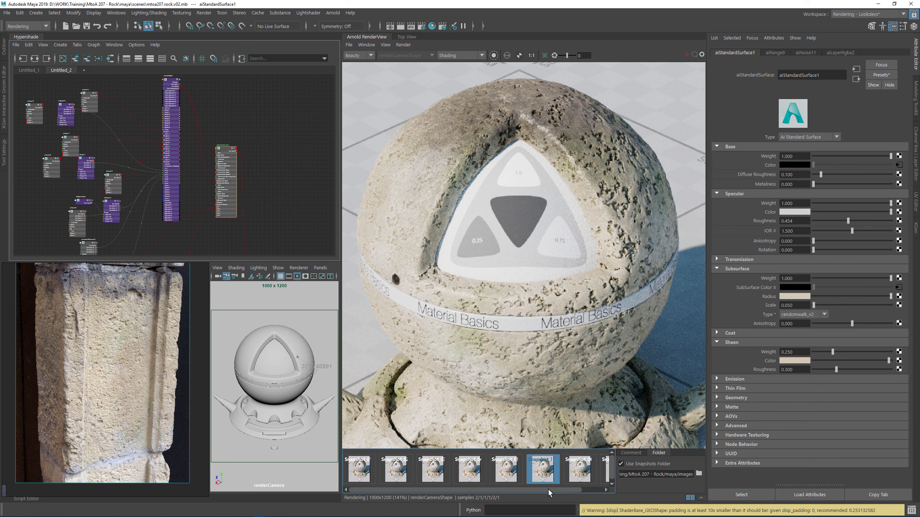
- Examine the sphere and base of the mossy, pitted rock in the displayed snapshot
{"action": "scroll", "coordinate": [548, 489], "scroll_direction": "down", "scroll_amount": 1}
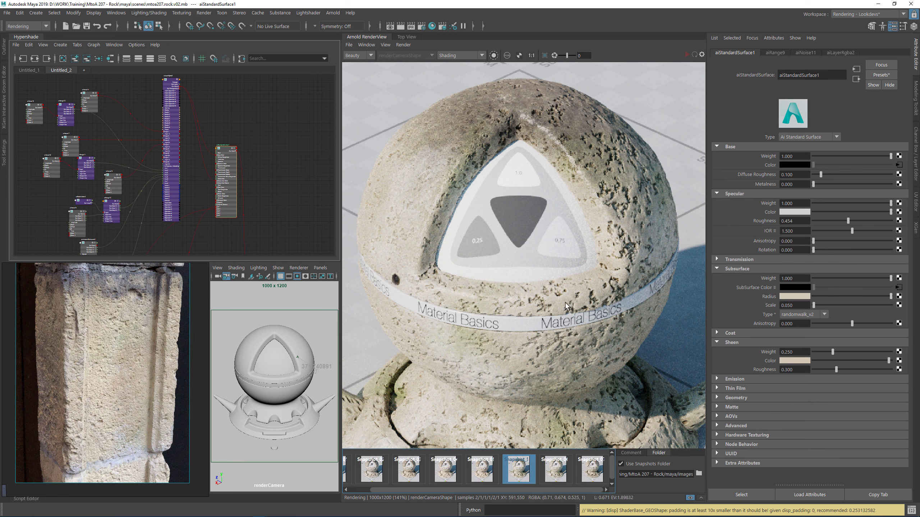
{"action": "scroll", "coordinate": [563, 391], "scroll_direction": "down", "scroll_amount": 1}
{"action": "middle_click_drag", "start_coordinate": [563, 391], "coordinate": [530, 289]}
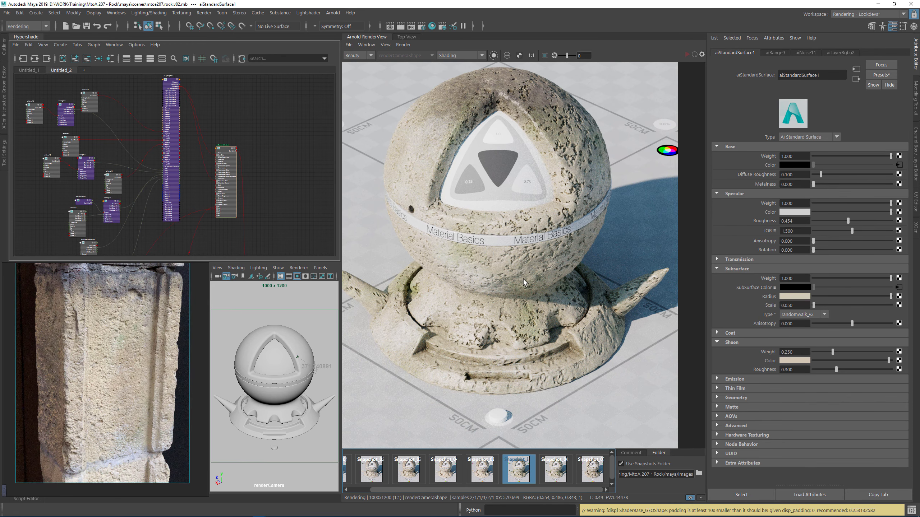
{"action": "scroll", "coordinate": [534, 331], "scroll_direction": "up", "scroll_amount": 1}
{"action": "middle_click_drag", "start_coordinate": [524, 187], "coordinate": [584, 279]}
- Display the last two snapshots in turn and view the whole shader ball in the final one
{"action": "left_click", "coordinate": [556, 475]}
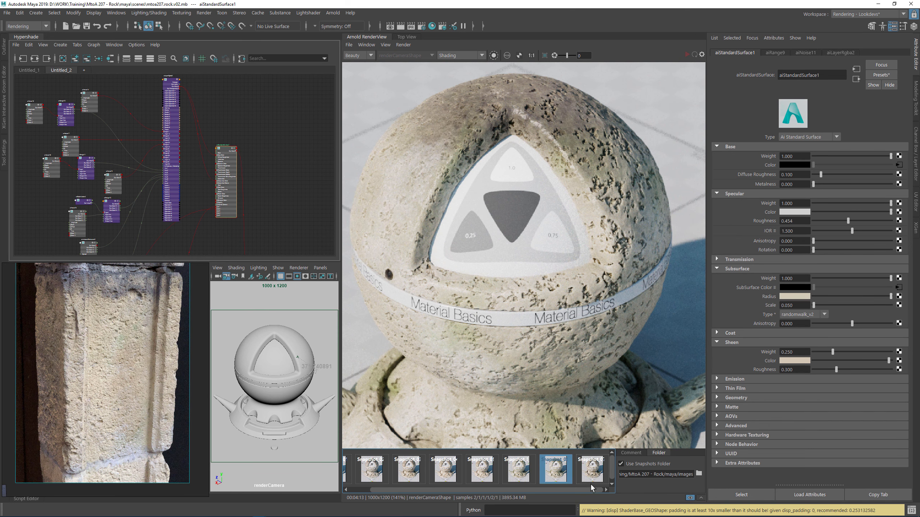
{"action": "left_click", "coordinate": [596, 474]}
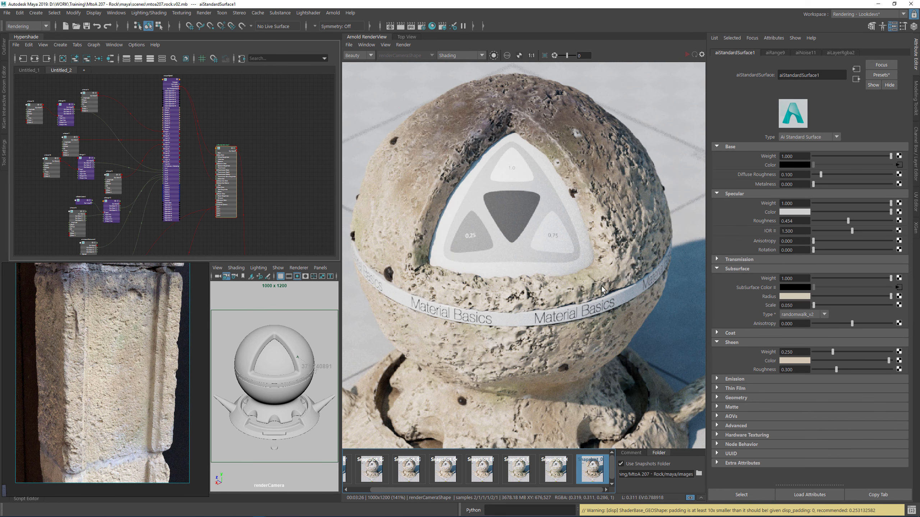
{"action": "scroll", "coordinate": [602, 289], "scroll_direction": "down", "scroll_amount": 1}
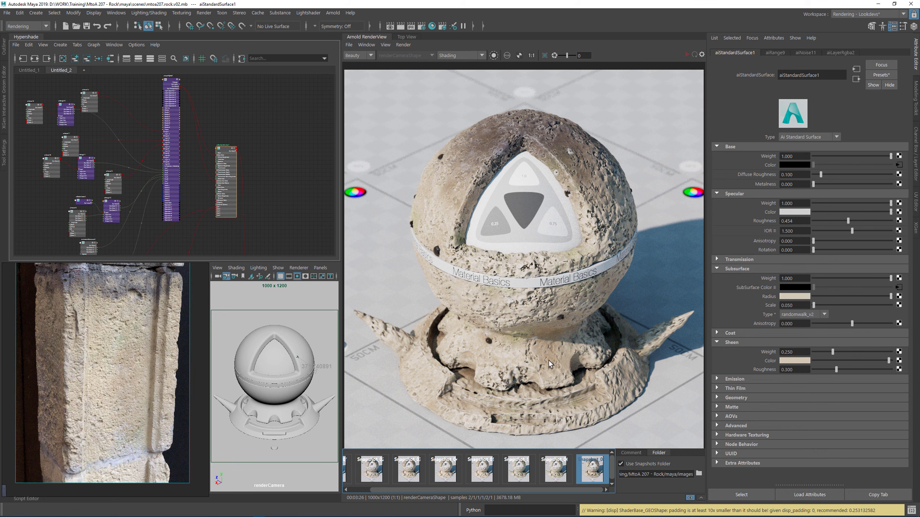
- Compare the final snapshot with the three preceding ones by switching back and forth between them
{"action": "left_click", "coordinate": [549, 472]}
{"action": "left_click", "coordinate": [513, 471]}
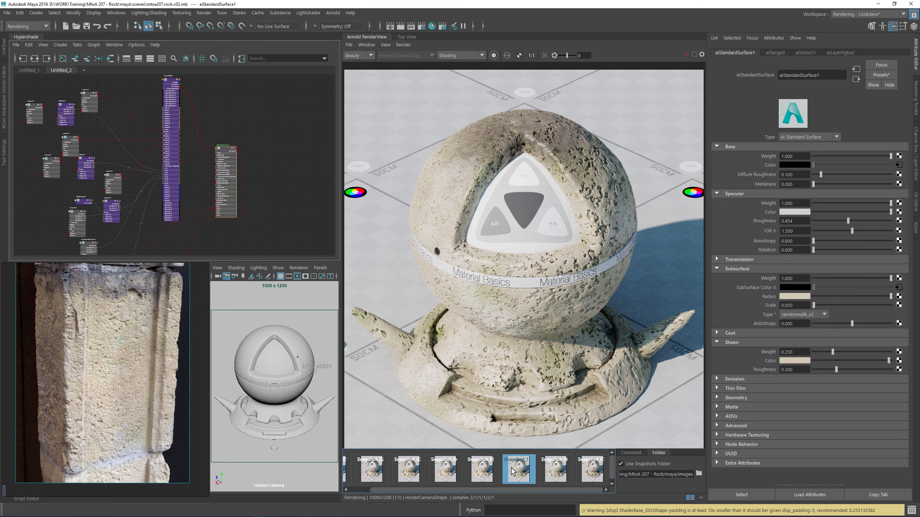
{"action": "left_click", "coordinate": [468, 467]}
{"action": "left_click", "coordinate": [587, 473]}
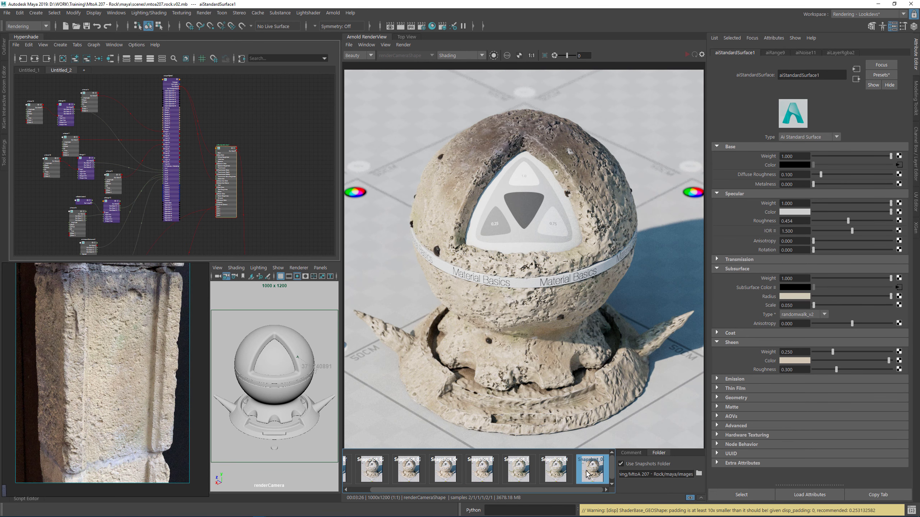
{"action": "left_click", "coordinate": [480, 473]}
{"action": "left_click", "coordinate": [562, 476]}
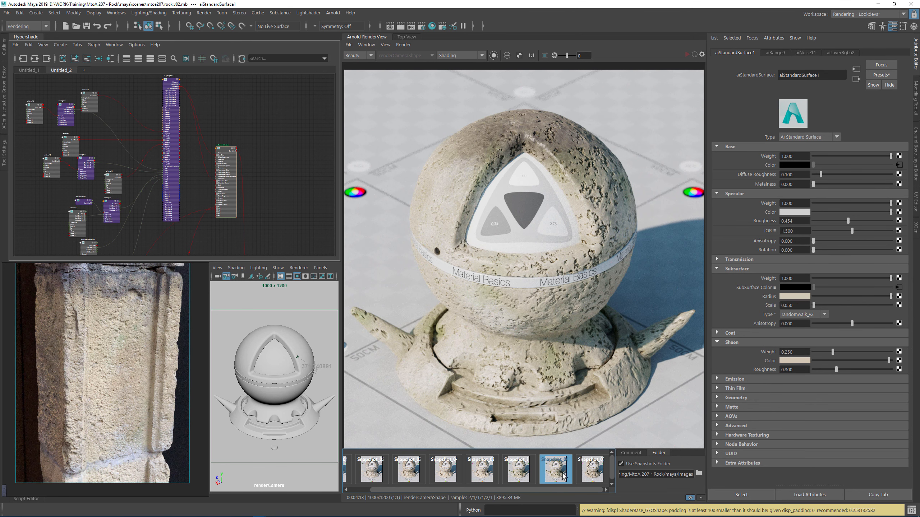
{"action": "left_click", "coordinate": [599, 473]}
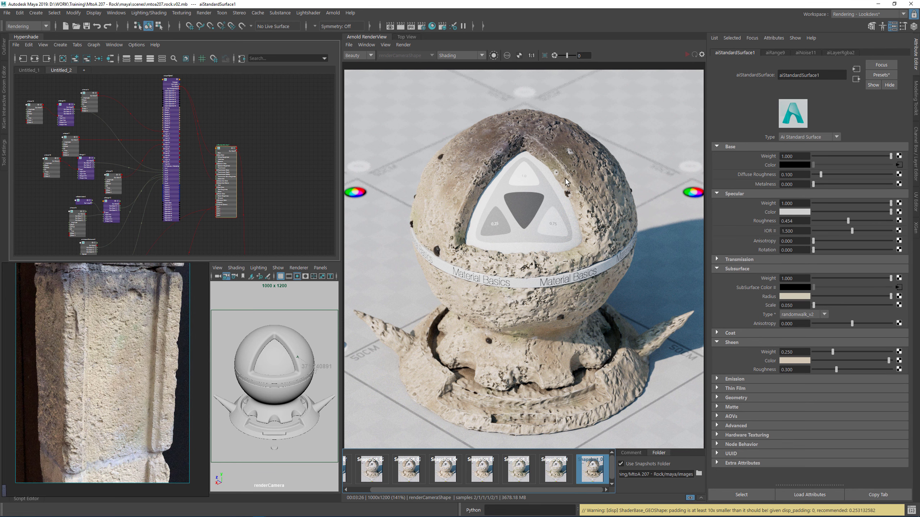
- Compare the rock surface around the triangular inset in the final snapshot with the preceding one up close
{"action": "scroll", "coordinate": [565, 178], "scroll_direction": "up", "scroll_amount": 2}
{"action": "key", "text": "Left"}
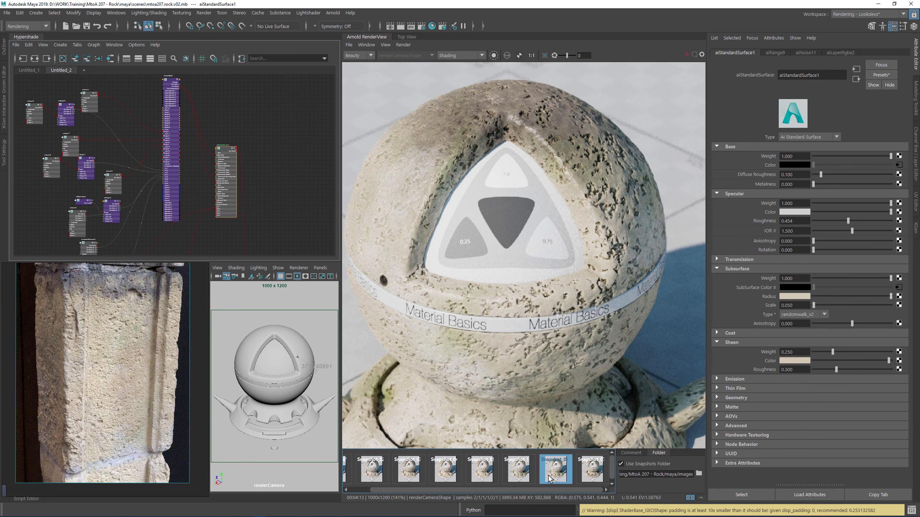
{"action": "key", "text": "Right"}
{"action": "scroll", "coordinate": [505, 238], "scroll_direction": "down", "scroll_amount": 2}
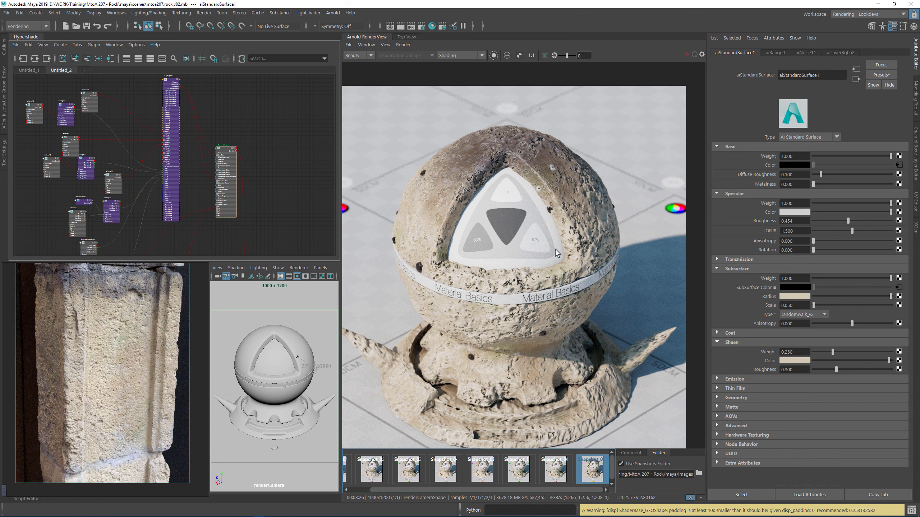
- Compare the stone pillar photos on the reference board with a close view of the final render's surface
{"action": "scroll", "coordinate": [126, 344], "scroll_direction": "down", "scroll_amount": 4}
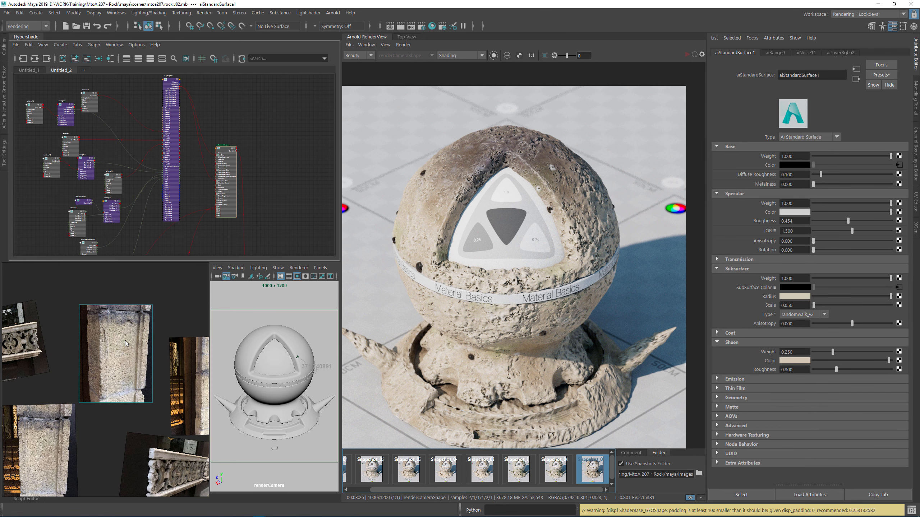
{"action": "scroll", "coordinate": [125, 338], "scroll_direction": "up", "scroll_amount": 4}
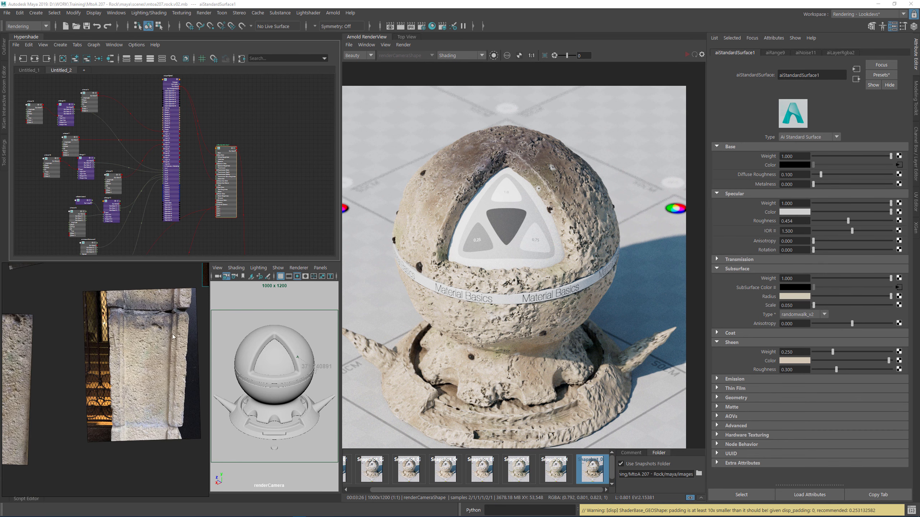
{"action": "scroll", "coordinate": [165, 347], "scroll_direction": "up", "scroll_amount": 3}
{"action": "scroll", "coordinate": [546, 272], "scroll_direction": "up", "scroll_amount": 2}
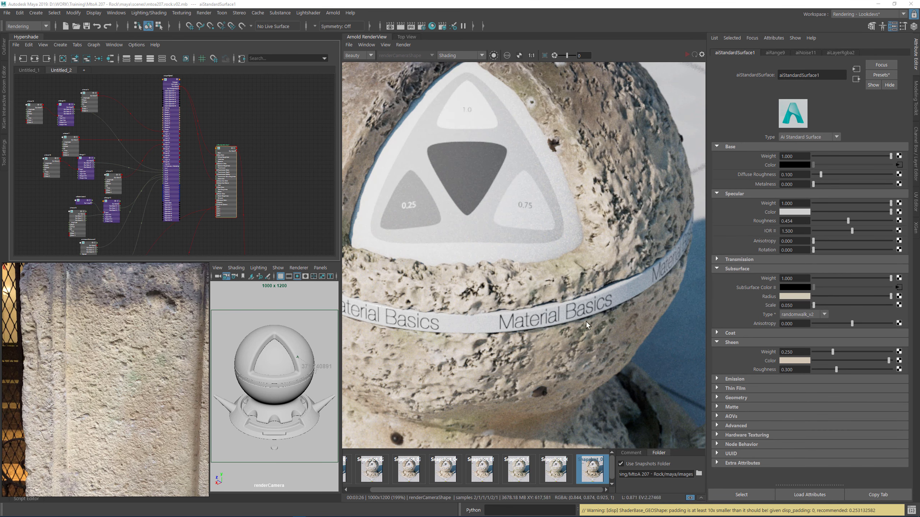
{"action": "scroll", "coordinate": [141, 365], "scroll_direction": "down", "scroll_amount": 3}
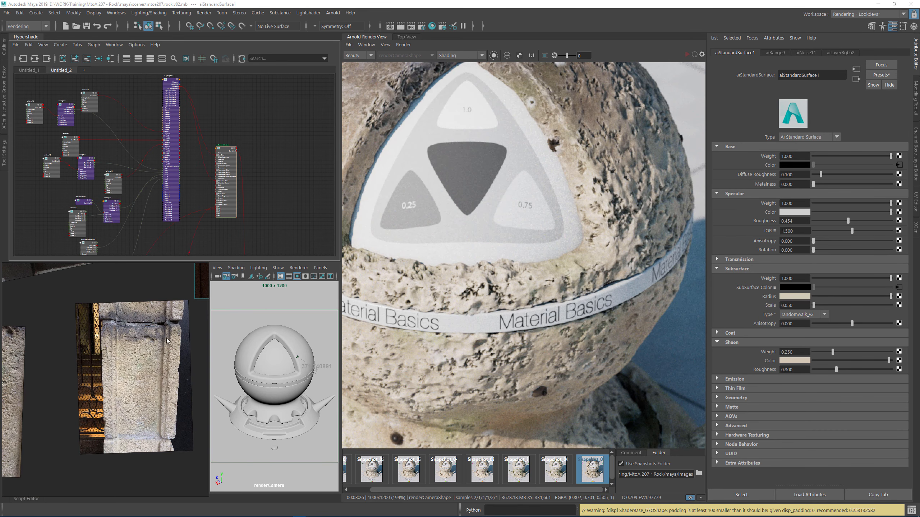
{"action": "middle_click_drag", "start_coordinate": [161, 341], "coordinate": [106, 337]}
- View the whole final render at its real 1:1 size, and look over the rock shader's node network
{"action": "scroll", "coordinate": [497, 271], "scroll_direction": "down", "scroll_amount": 3}
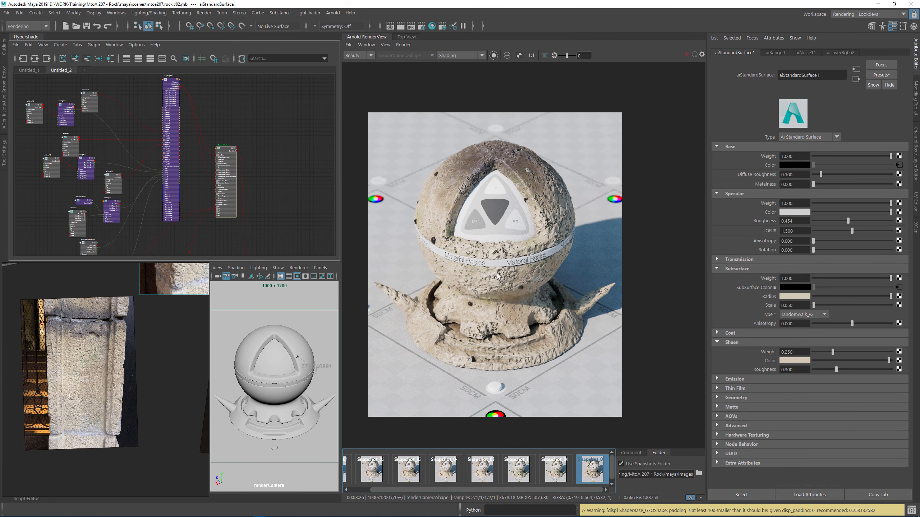
{"action": "scroll", "coordinate": [490, 241], "scroll_direction": "up", "scroll_amount": 1}
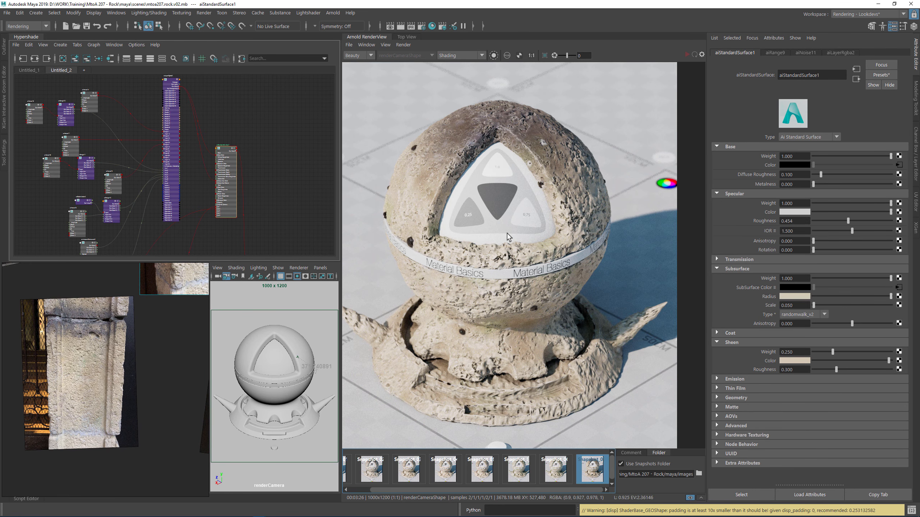
{"action": "middle_click_drag", "start_coordinate": [513, 281], "coordinate": [545, 270]}
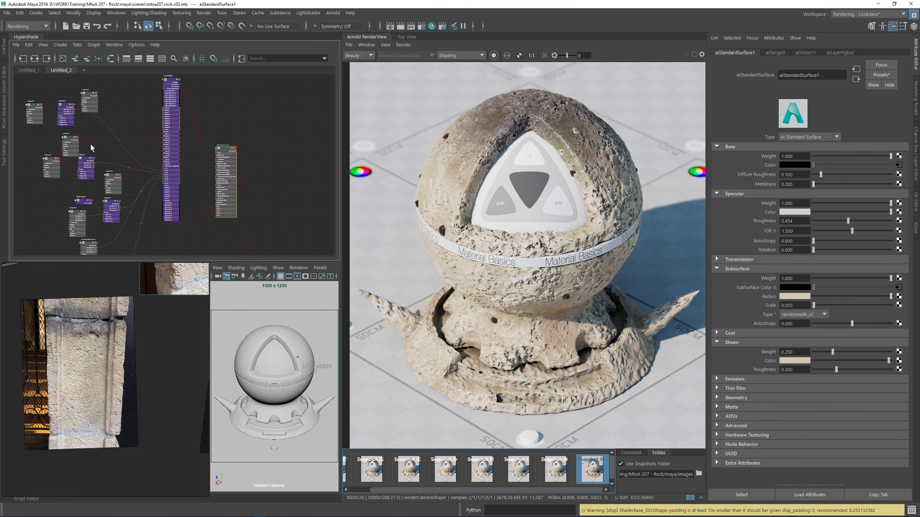
{"action": "middle_click_drag", "start_coordinate": [94, 148], "coordinate": [113, 160], "text": "alt"}
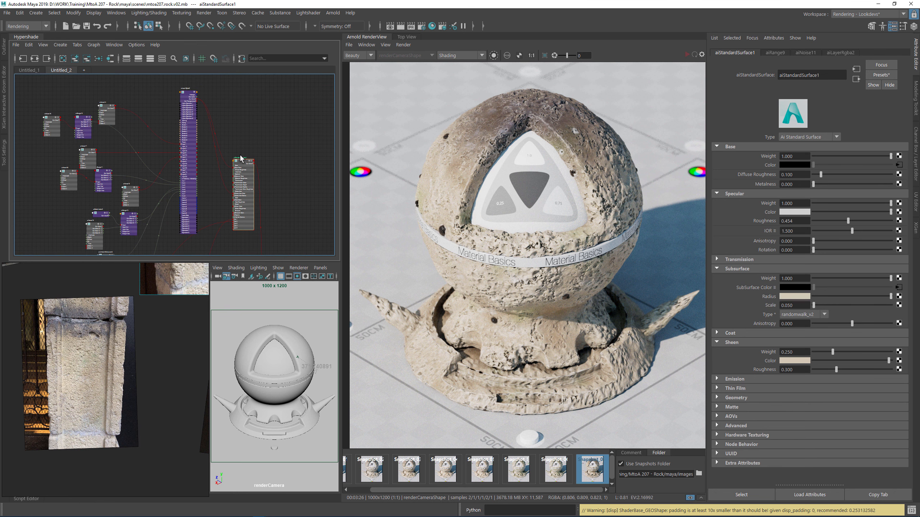